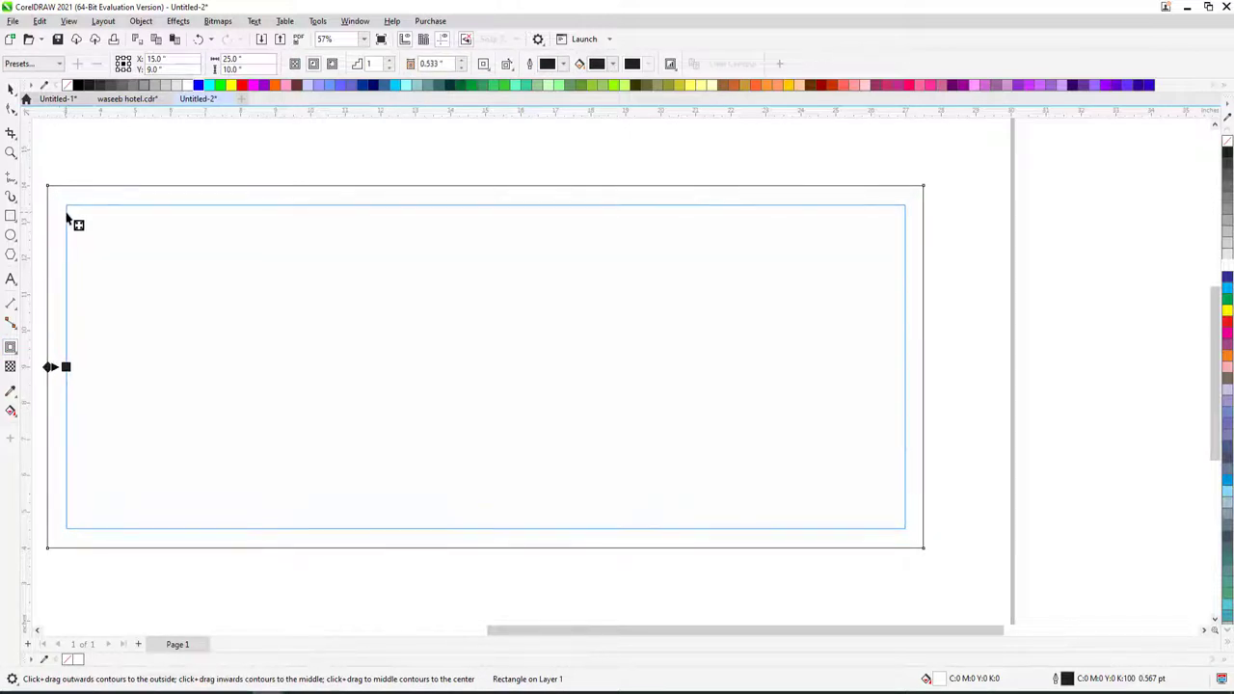
- Fill the inner rectangle white and the outer rectangle green
key(space)
click(603, 256)
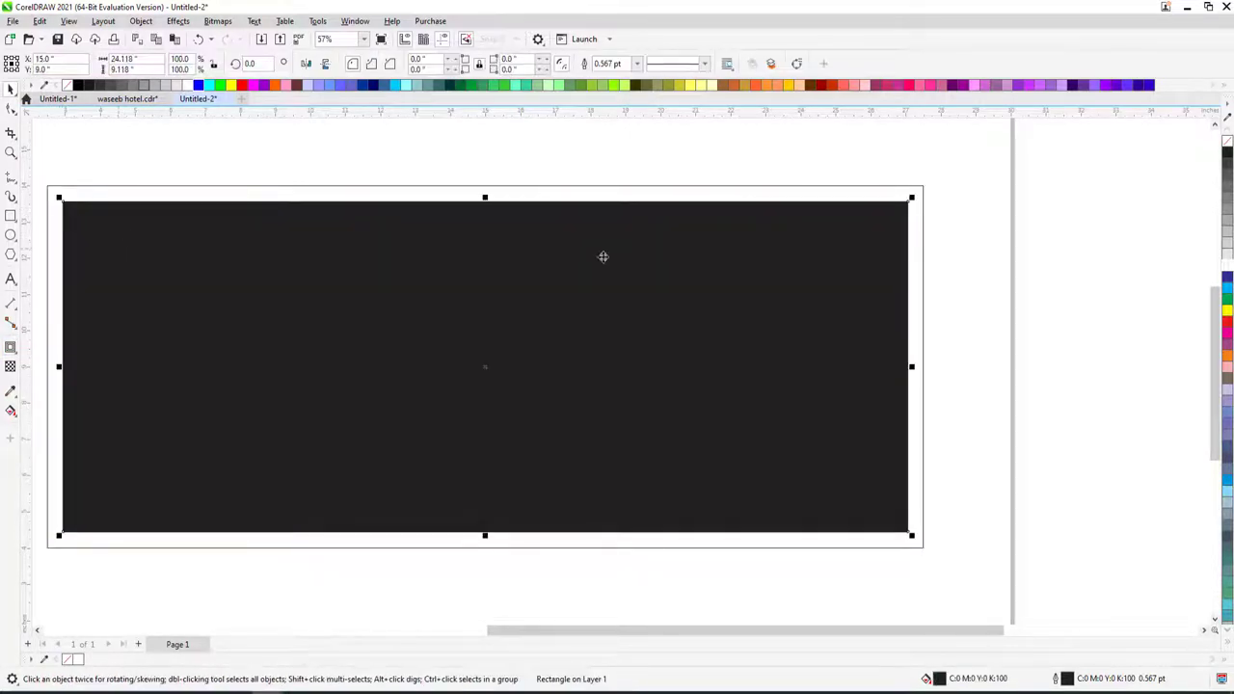
click(1227, 268)
click(909, 201)
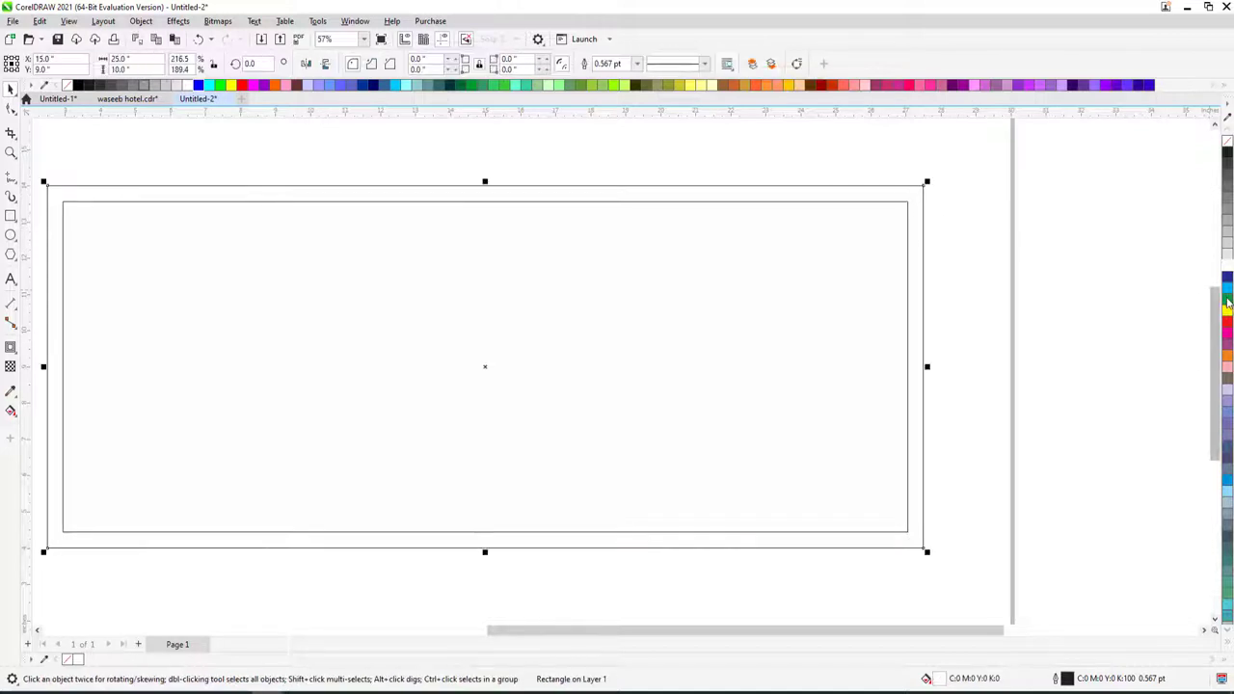
click(1228, 304)
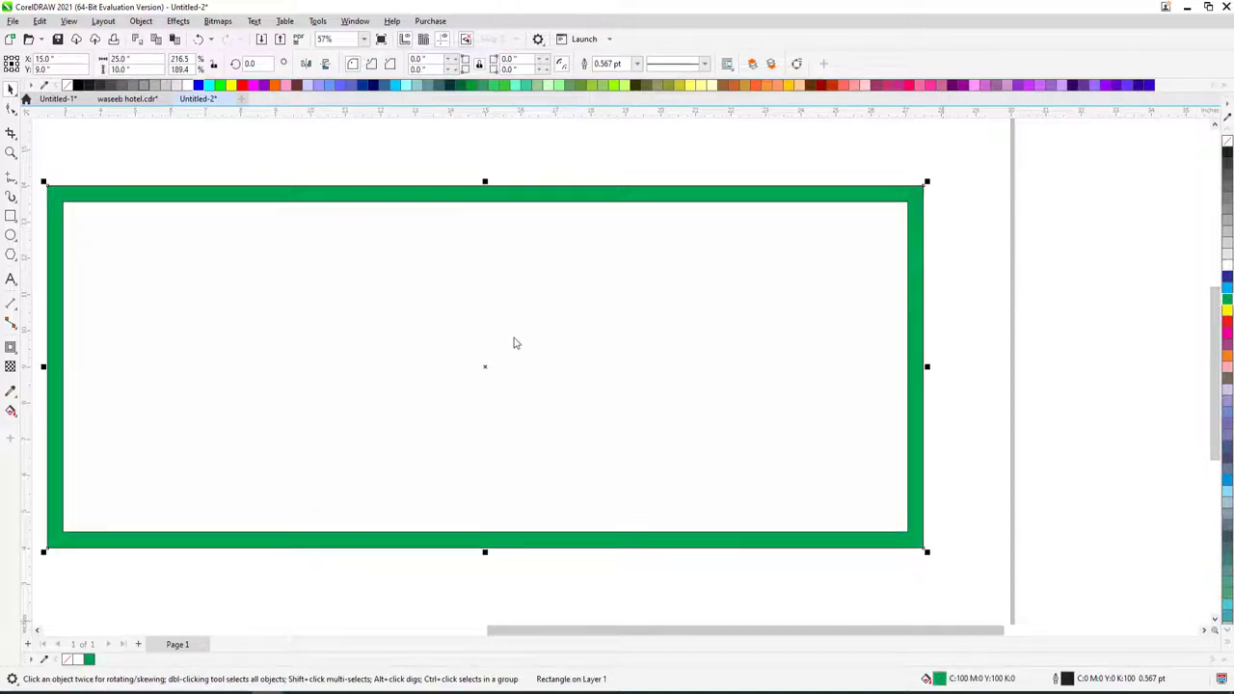
- Darken the green border to C100 M0 Y100 K40 by setting black to 40
key(shift+F11)
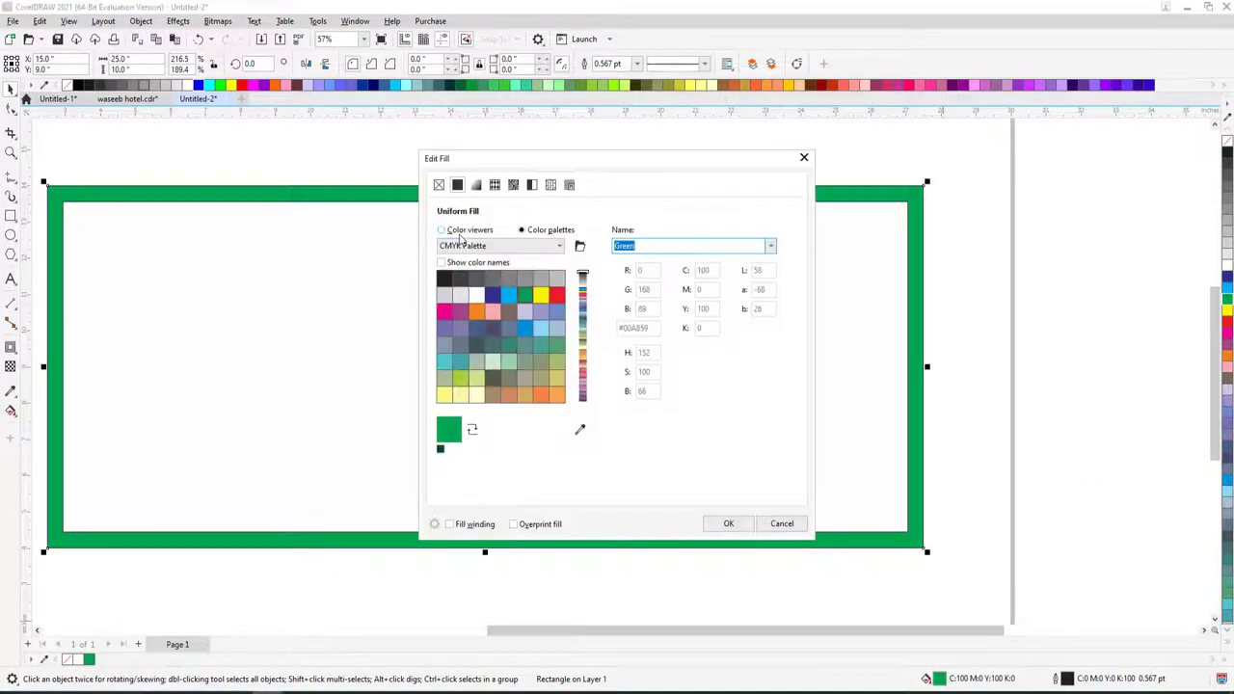
click(461, 234)
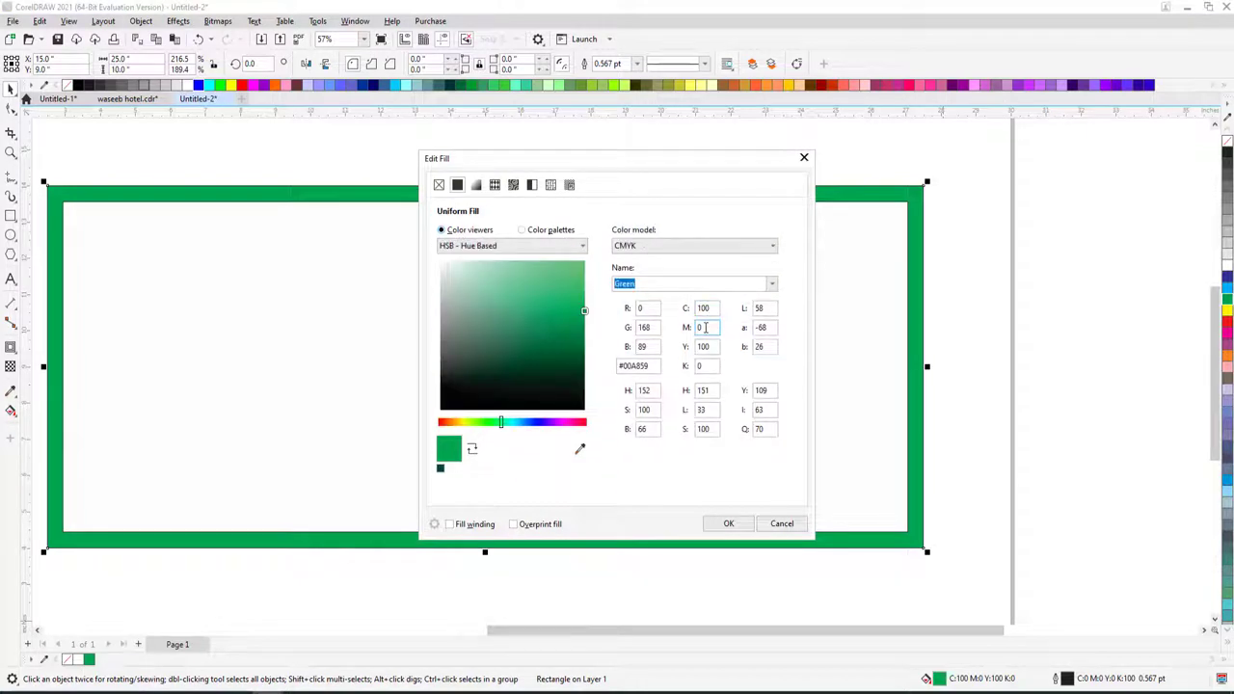
text(40)
key(Return)
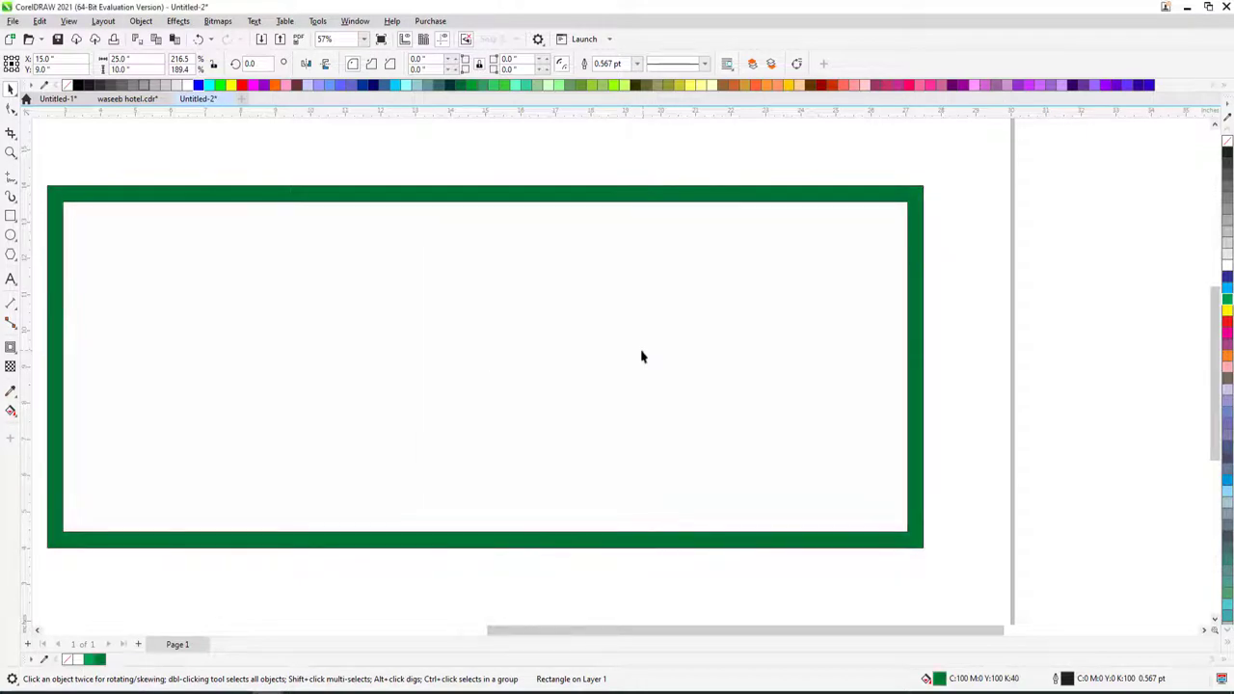
shift+click(678, 199)
key(Escape)
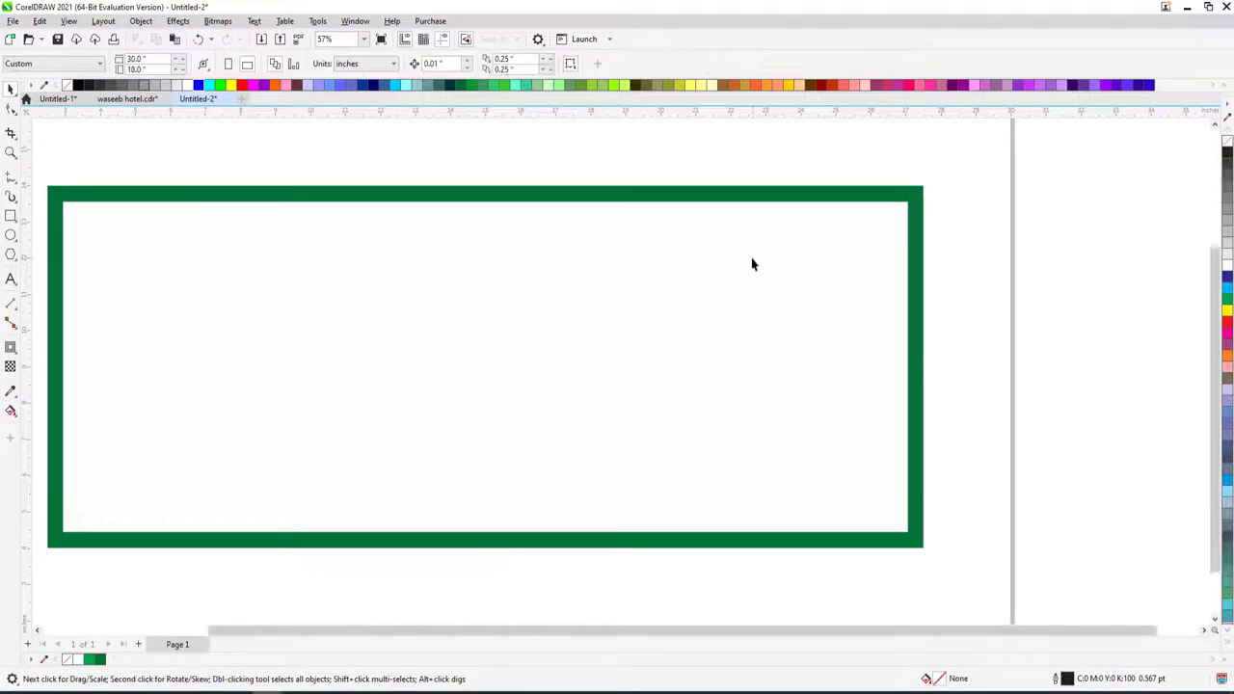
- Move the three-picture group below the page and ungroup it
scroll(627, 260, down, 5)
scroll(497, 279, up, 2)
click(490, 260)
click(360, 253)
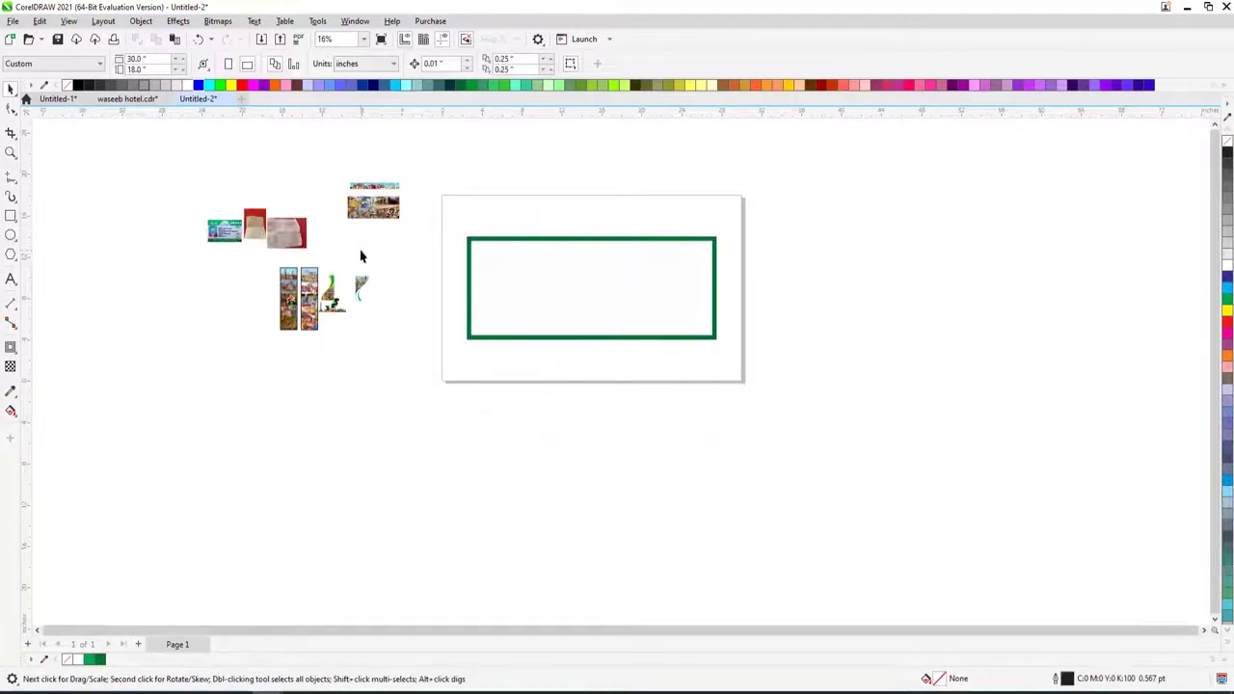
click(299, 243)
drag(299, 243, 578, 430)
key(ctrl+u)
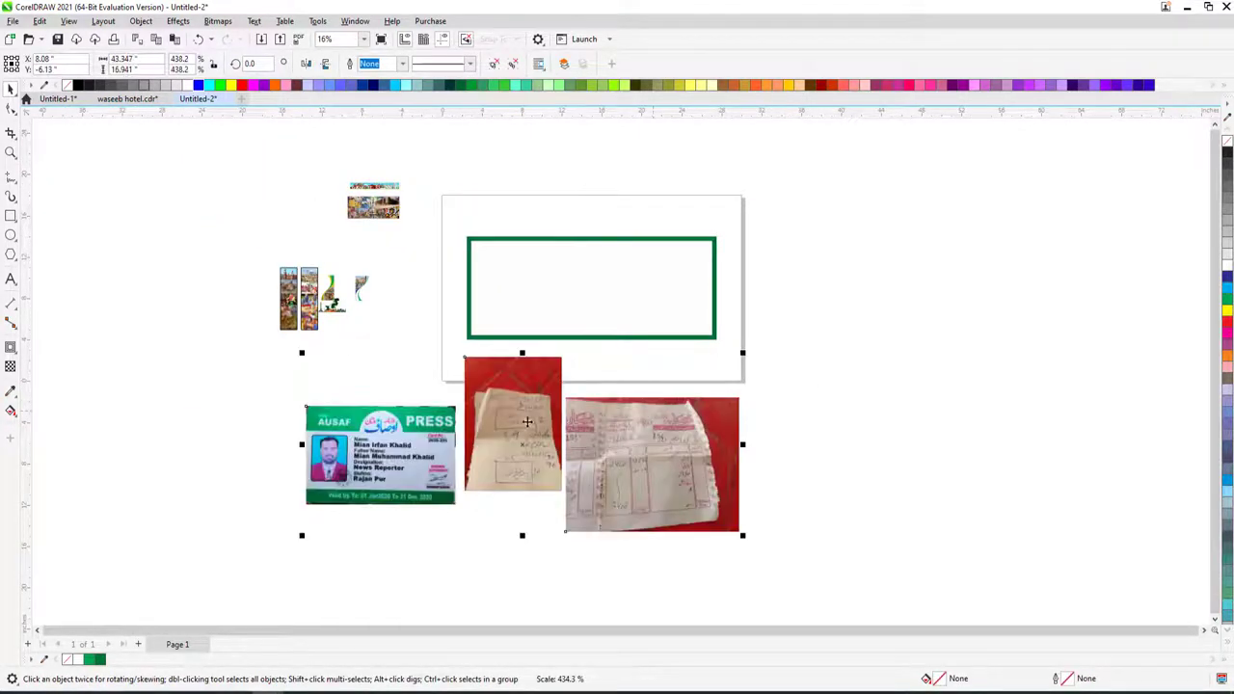
- Shrink the press card and receipt photos and spread them off-page
click(379, 458)
drag(301, 405, 237, 378)
click(565, 397)
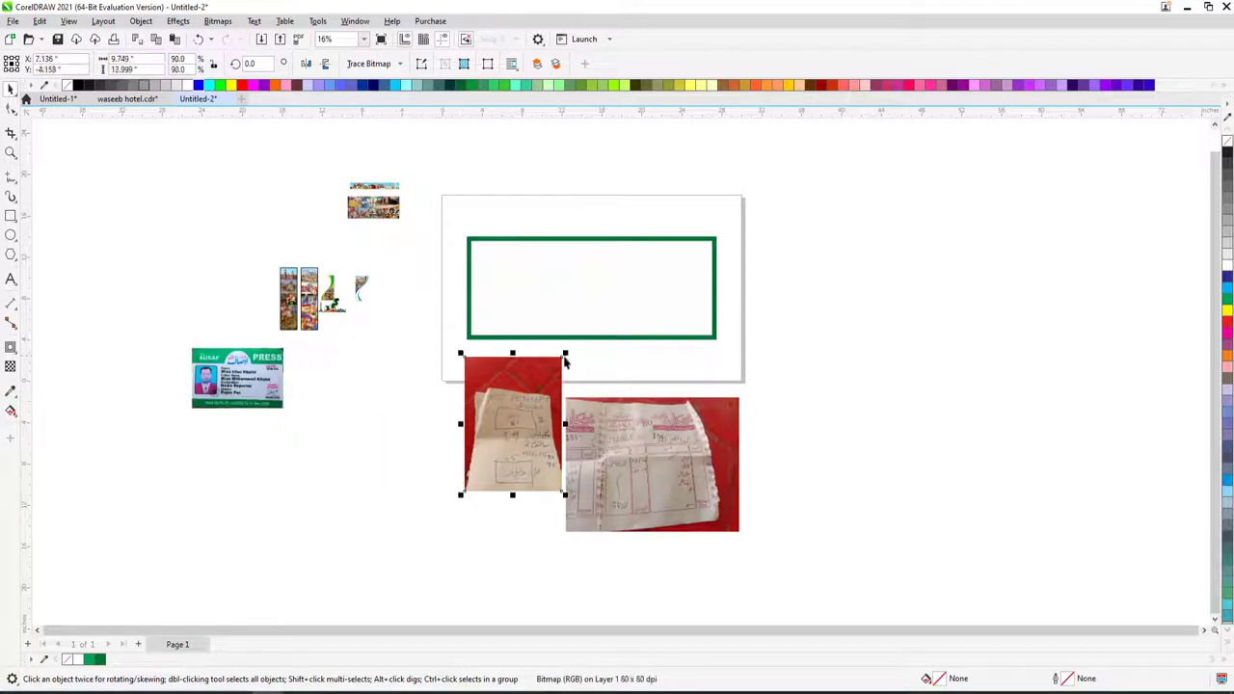
drag(565, 355, 535, 397)
drag(514, 425, 400, 400)
click(733, 405)
drag(744, 394, 647, 361)
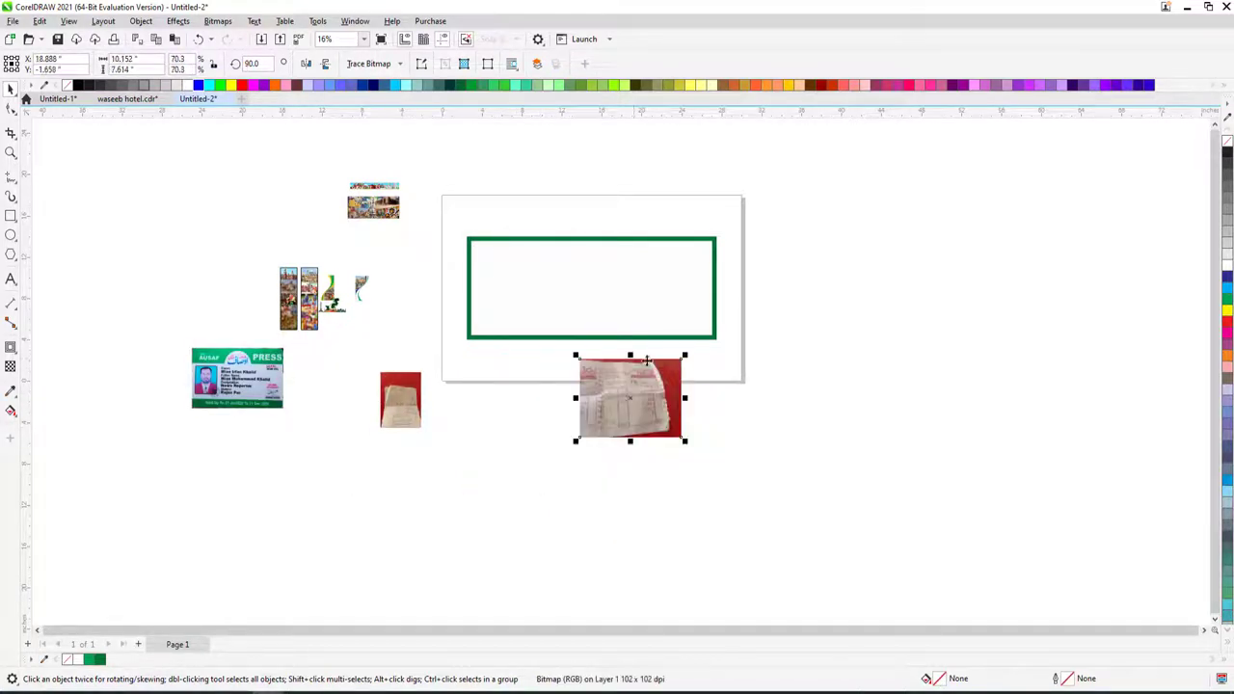
key(z)
drag(525, 318, 777, 435)
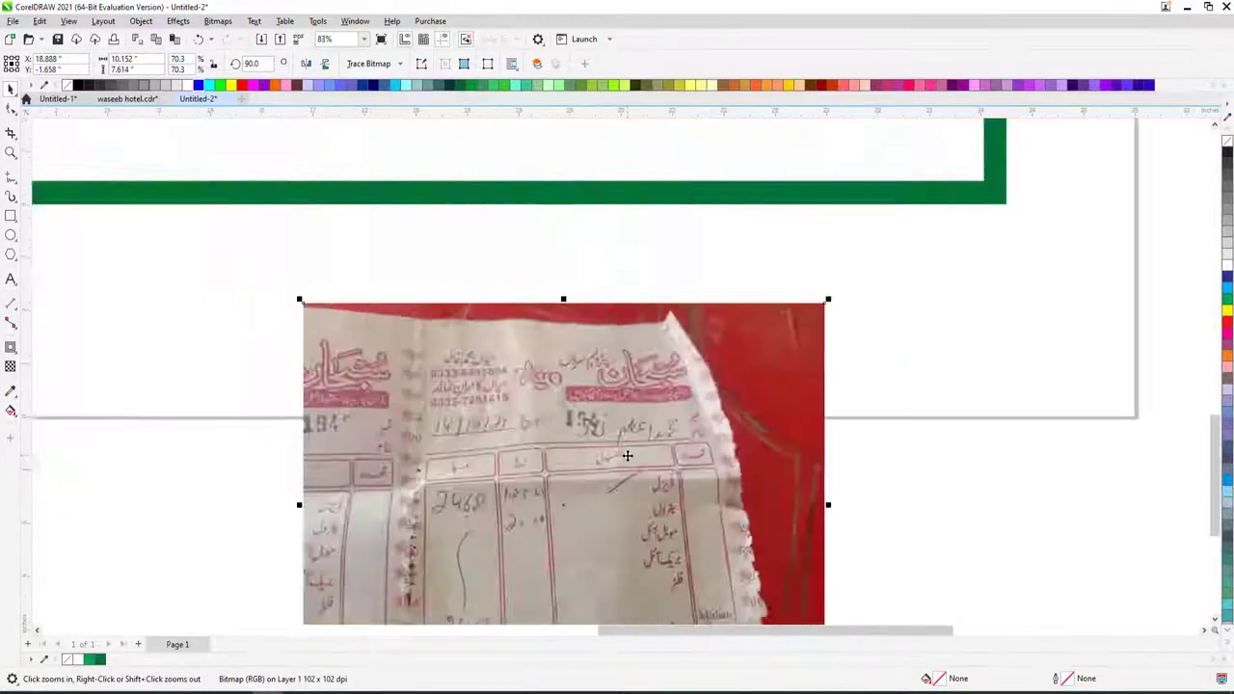
key(space)
scroll(626, 456, down, 6)
scroll(587, 283, up, 2)
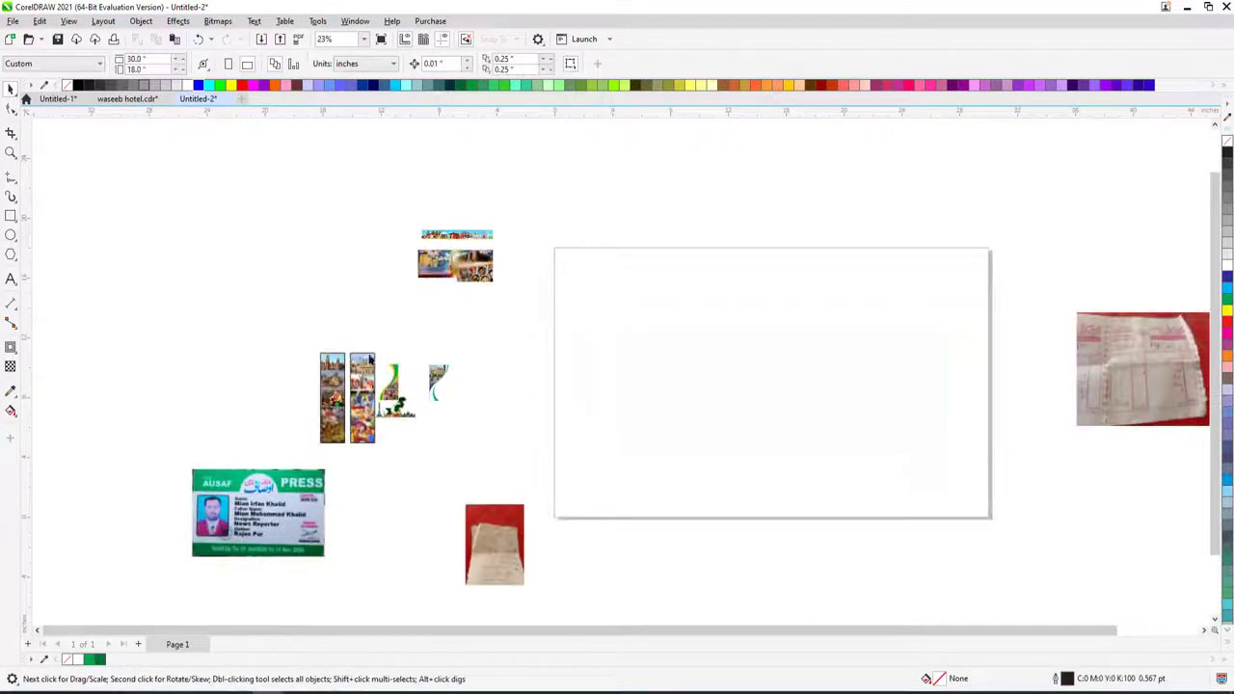
- Marquee-select the picture strip group and pick out the small plant graphic
click(700, 350)
click(312, 350)
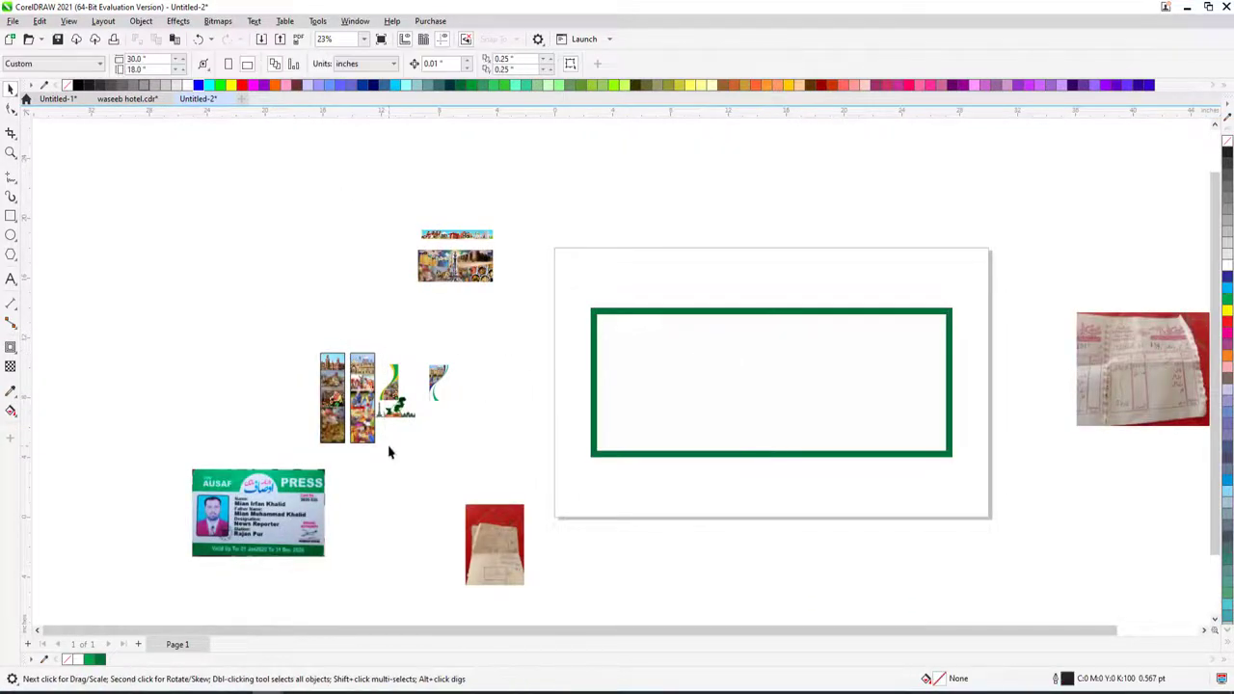
click(366, 422)
click(313, 350)
drag(312, 350, 318, 372)
click(371, 440)
click(351, 355)
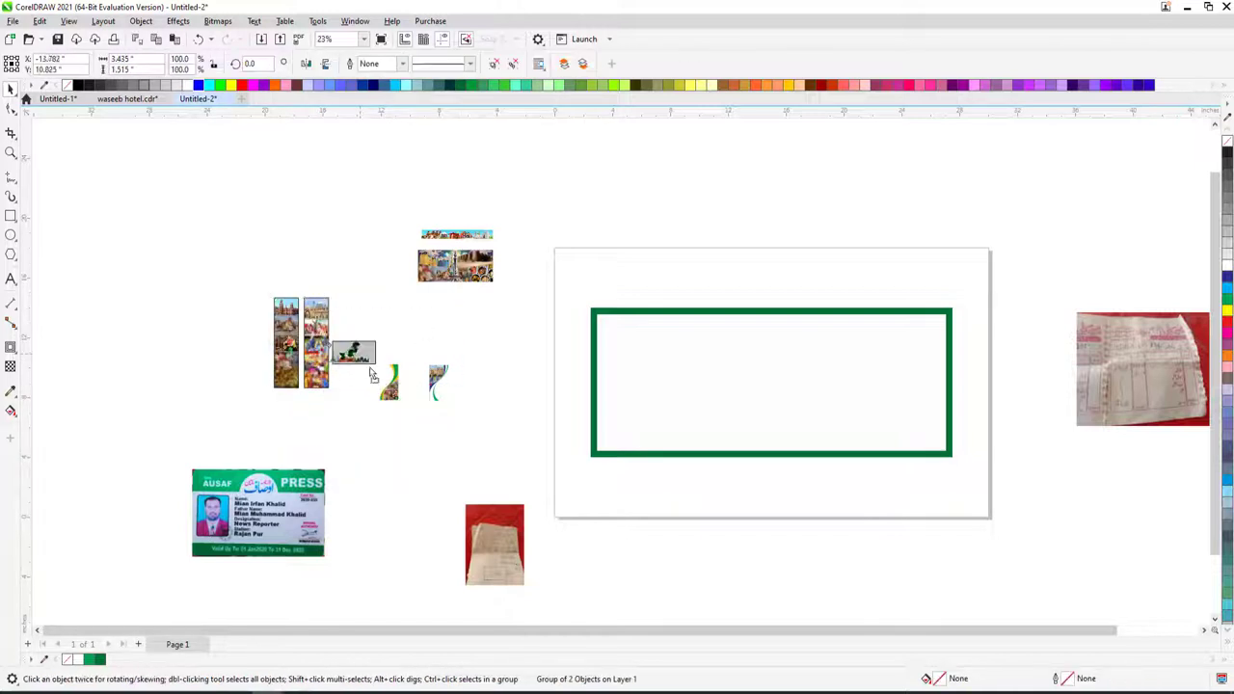
- Move the two tall picture strips into the green border, aligned to its top and enlarged
drag(239, 276, 331, 399)
drag(300, 343, 712, 374)
drag(591, 280, 1070, 530)
key(e)
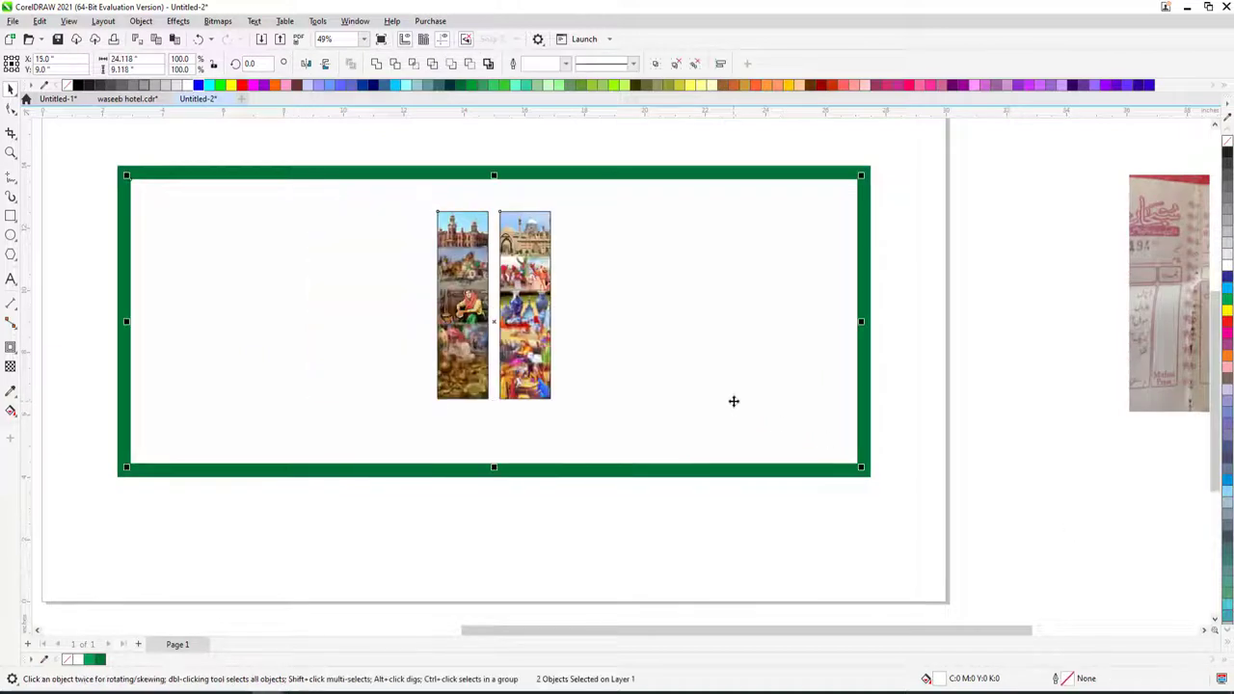
key(r)
key(t)
click(753, 362)
drag(739, 370, 659, 463)
- Shift the first strip left and set the right strip's height to 9.118
click(733, 307)
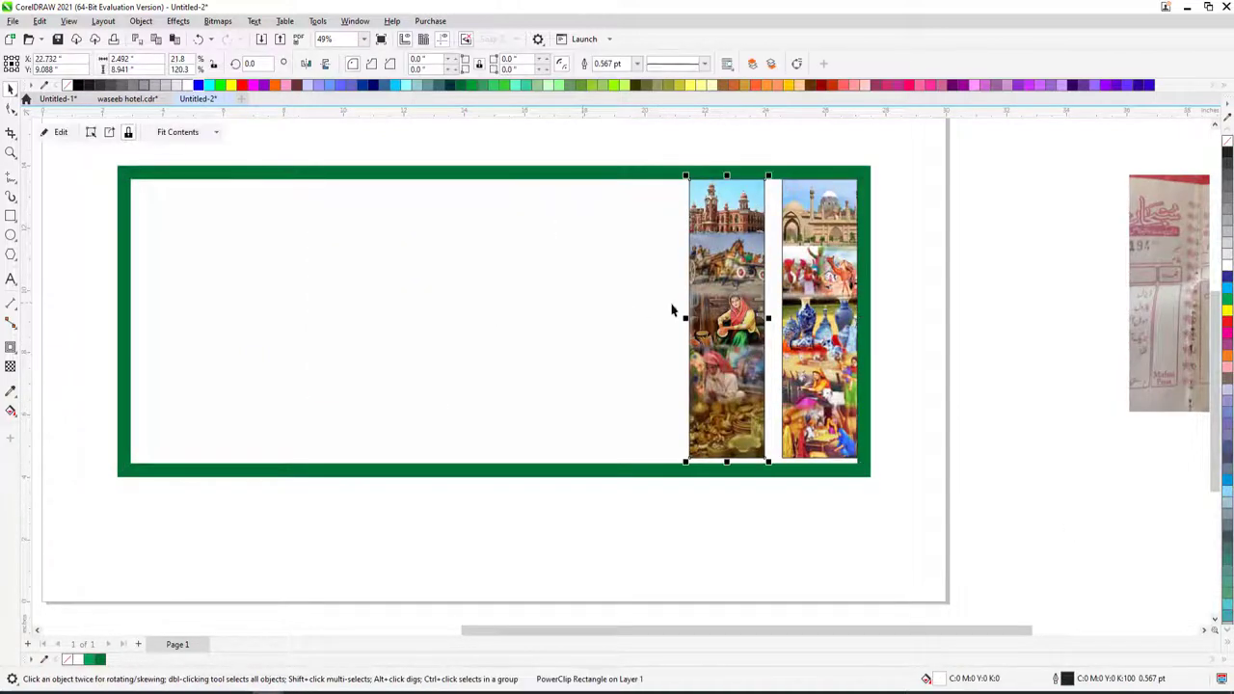
drag(694, 310, 578, 311)
click(492, 161)
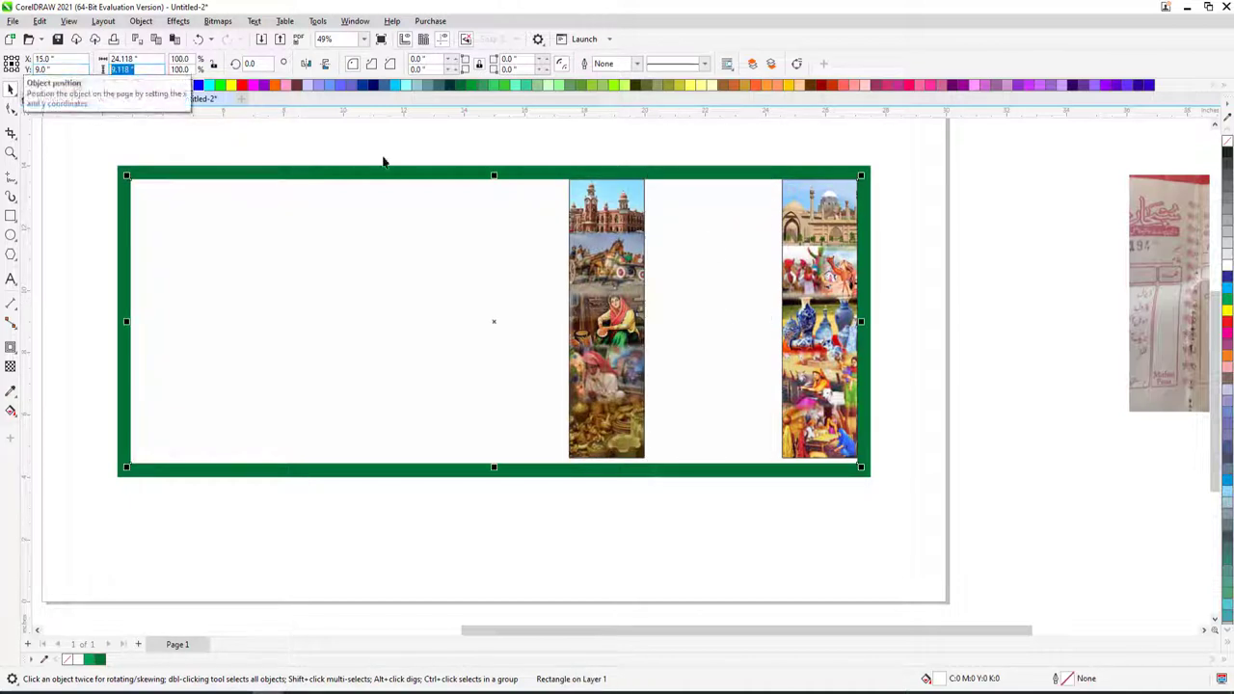
key(Tab)
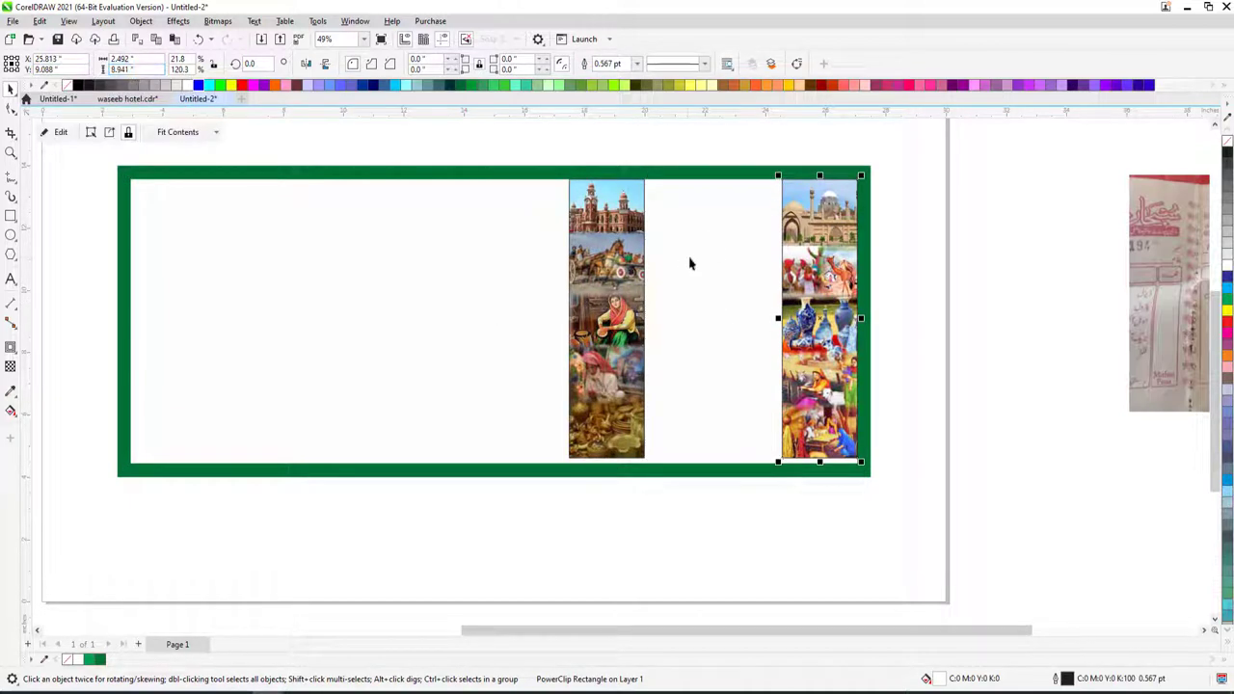
click(739, 240)
key(Tab)
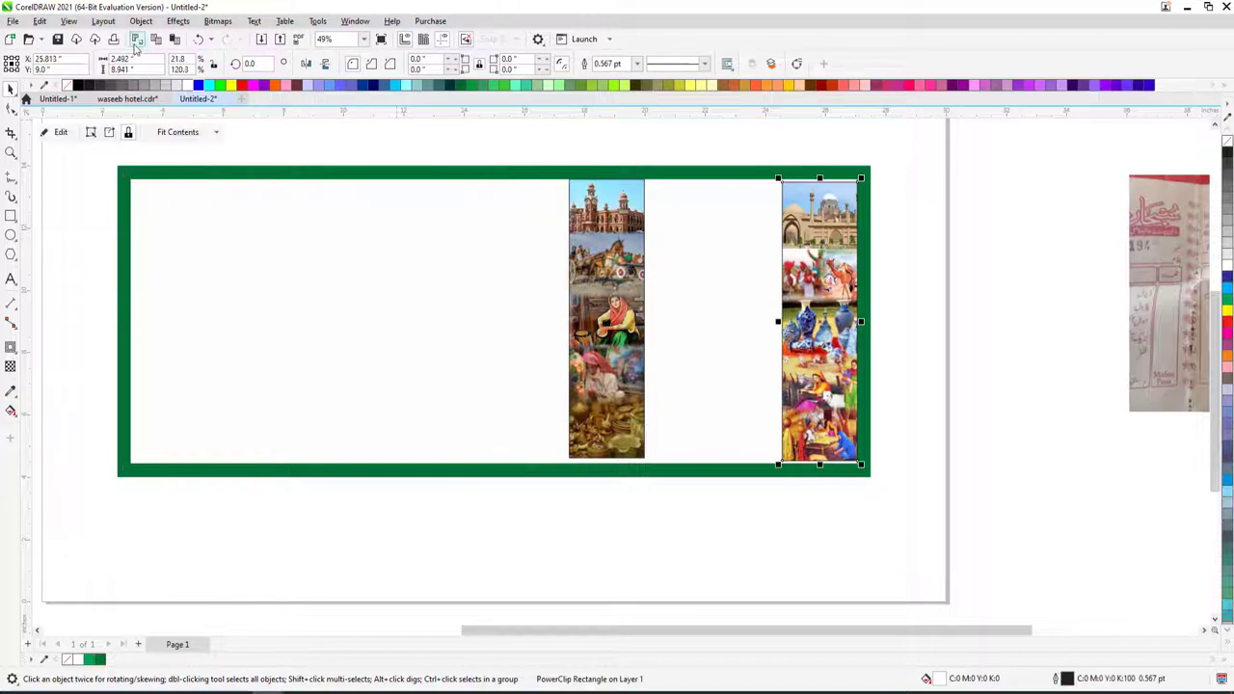
text(9)
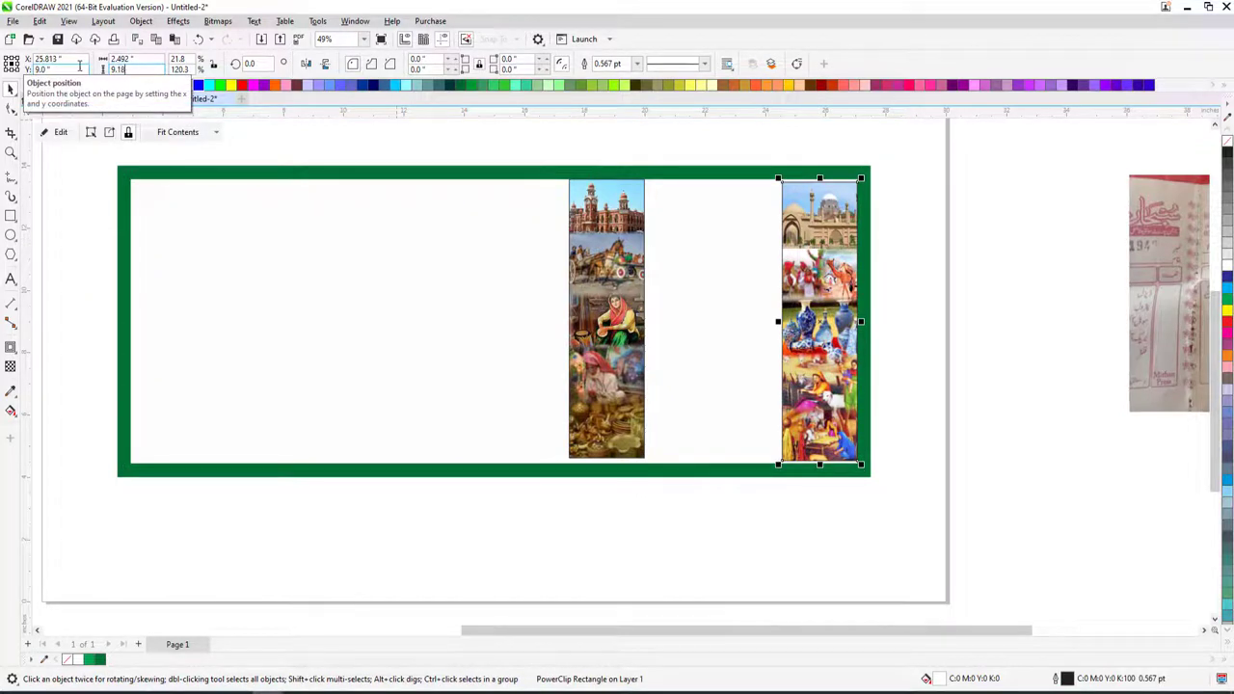
text(.118)
key(Return)
- Give the middle strip 9.118 height and align it to the border's left edge
click(708, 259)
key(Tab)
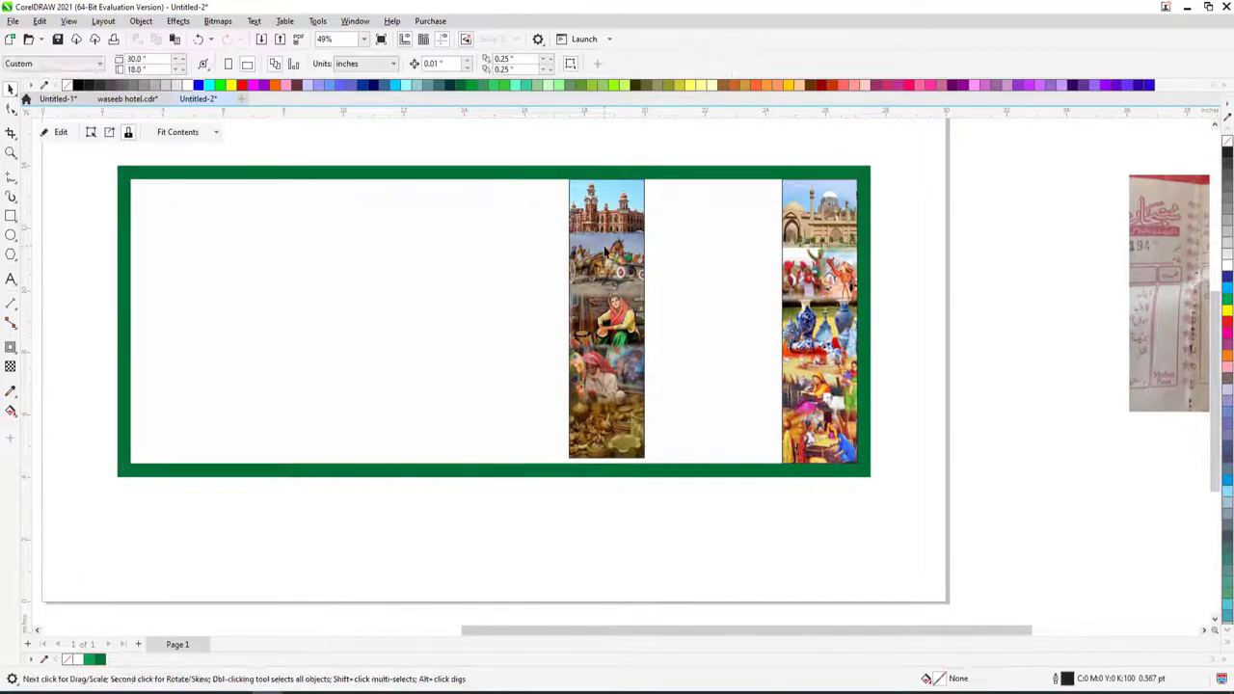
text(9.118)
key(Return)
shift+click(488, 239)
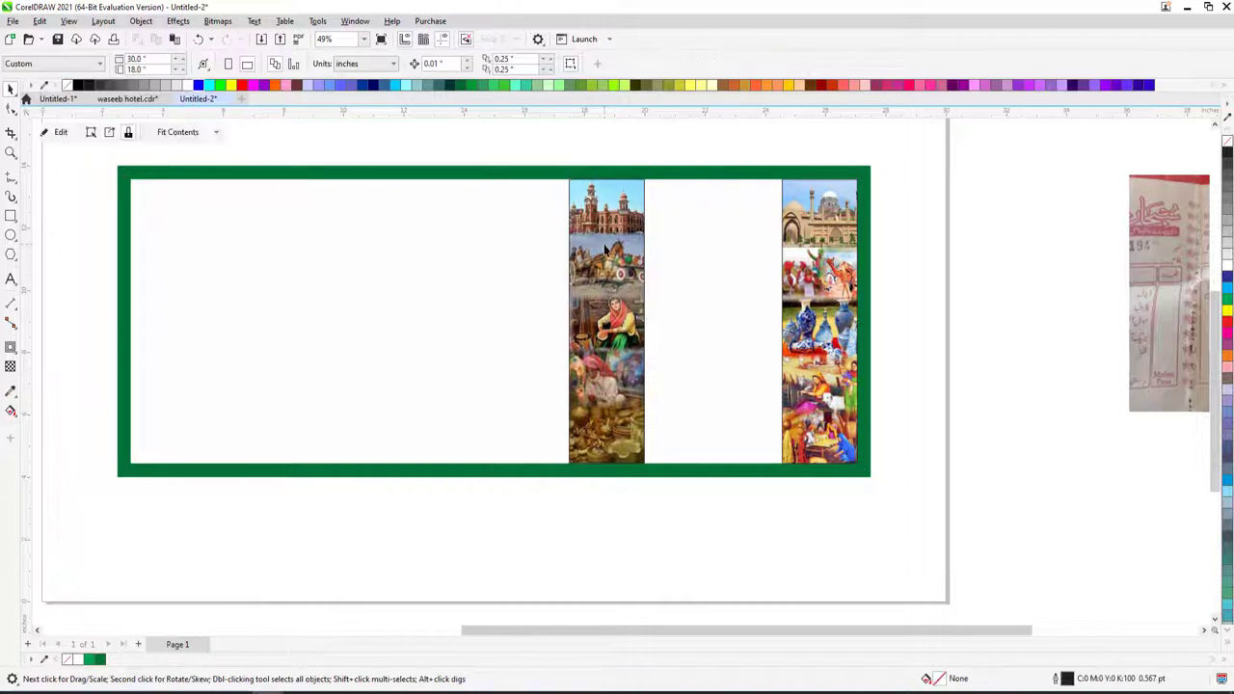
key(l)
- Move the receipt photo below the green border
click(210, 229)
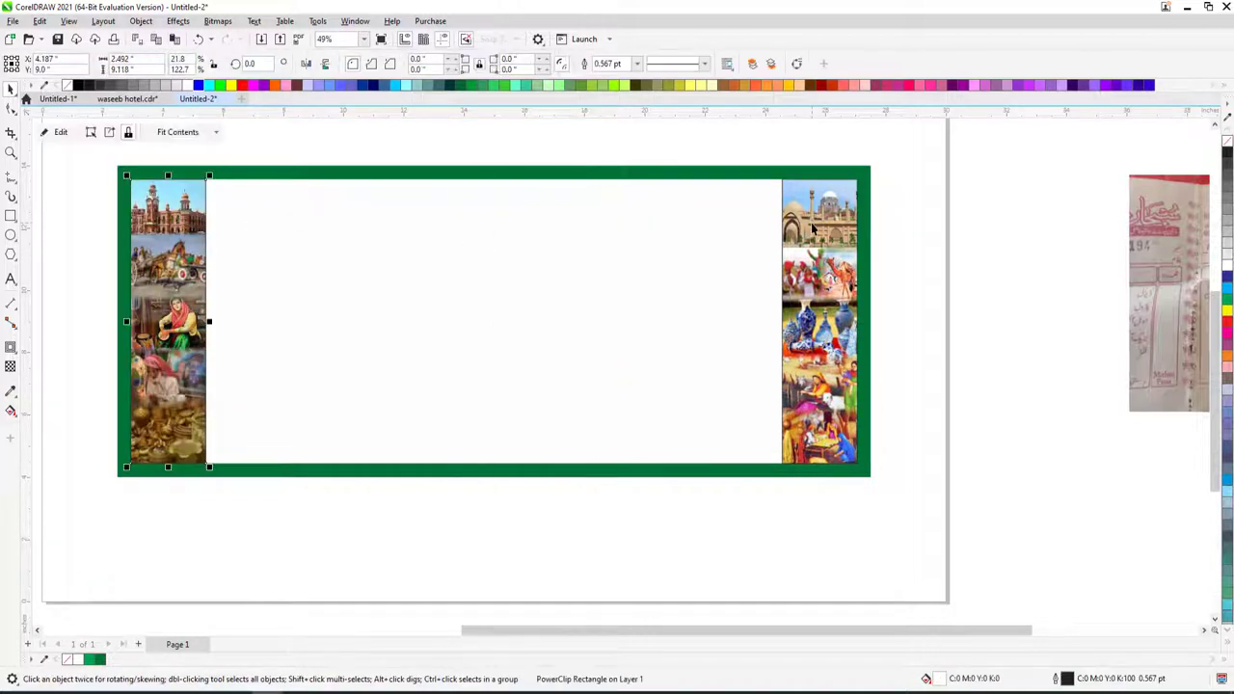
click(952, 174)
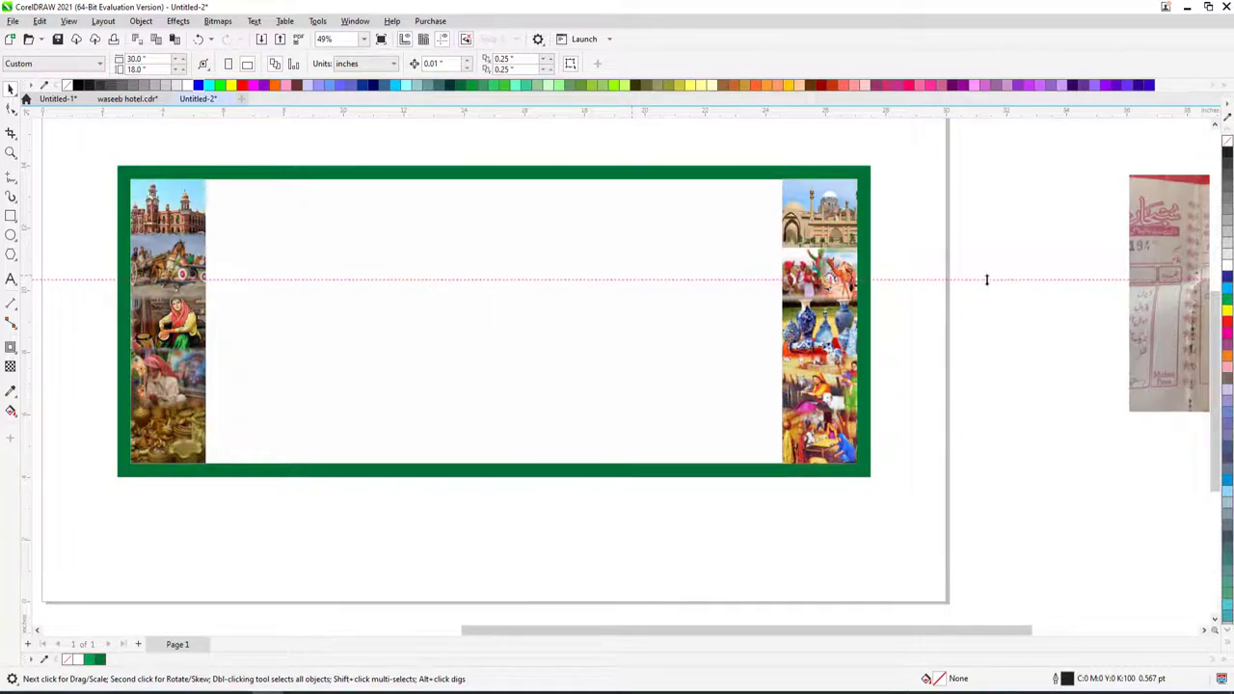
scroll(986, 280, down, 2)
drag(1041, 272, 714, 421)
- Copy the Urdu text from InPage into CorelDRAW and scale the group to 55%
key(z)
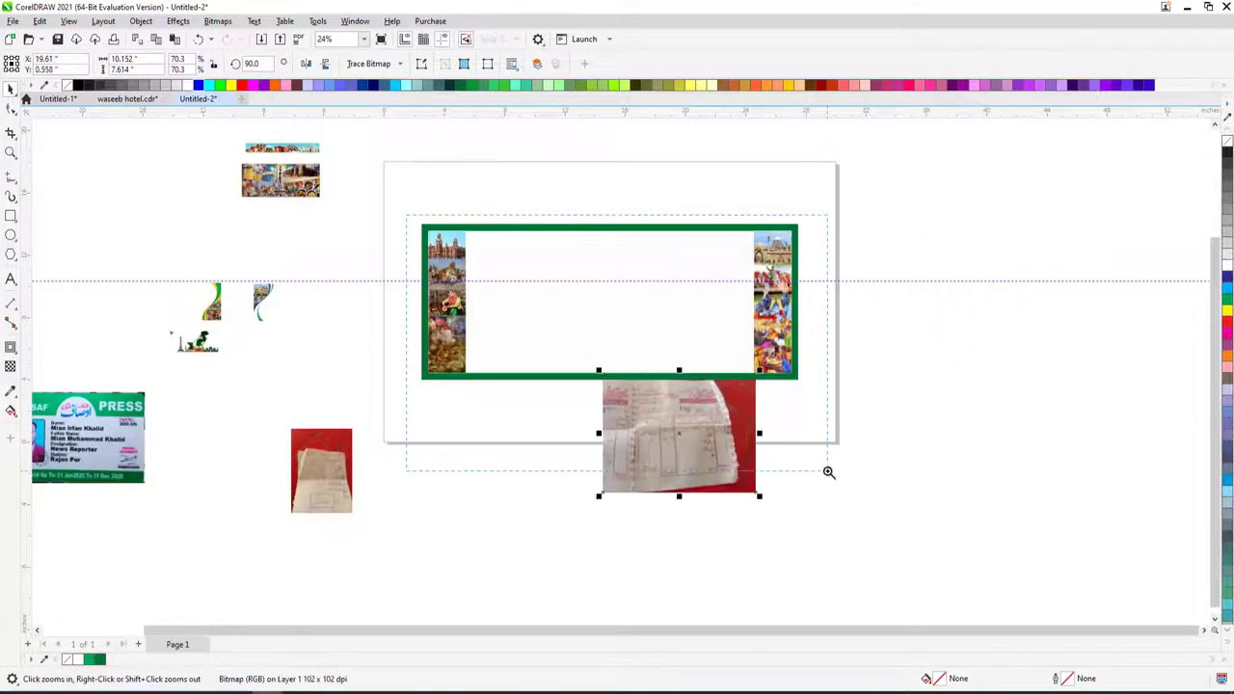
click(828, 473)
key(space)
key(alt+Tab)
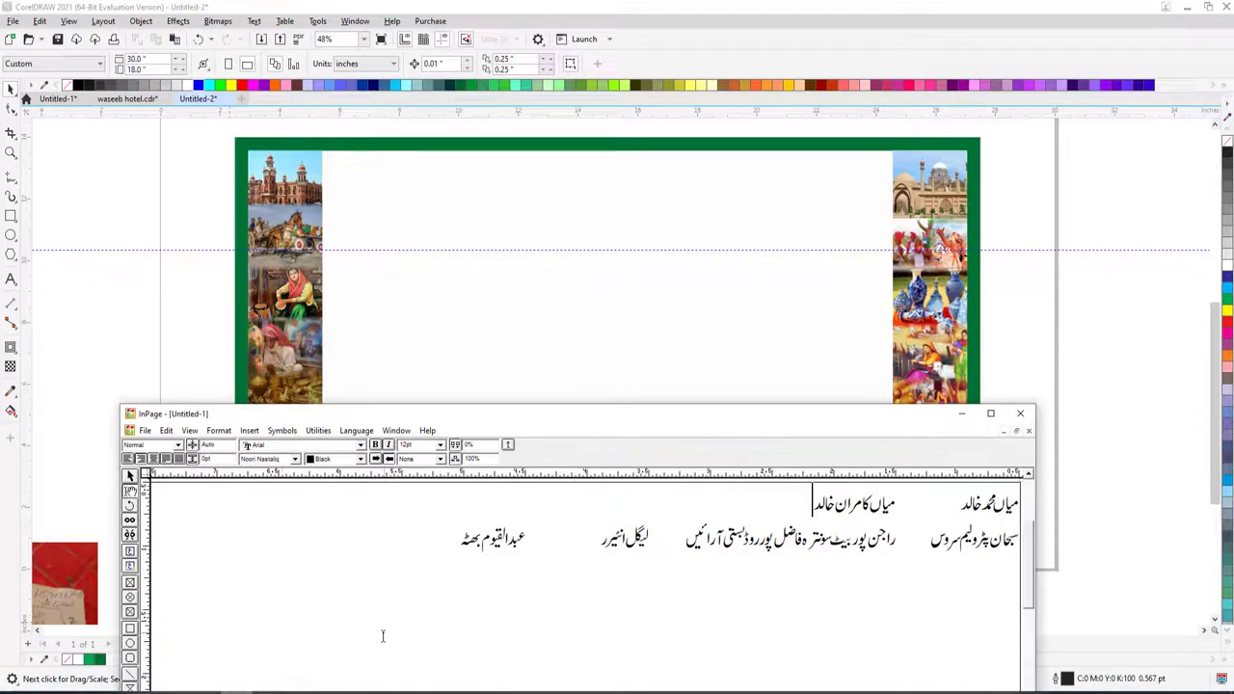
click(220, 543)
click(138, 351)
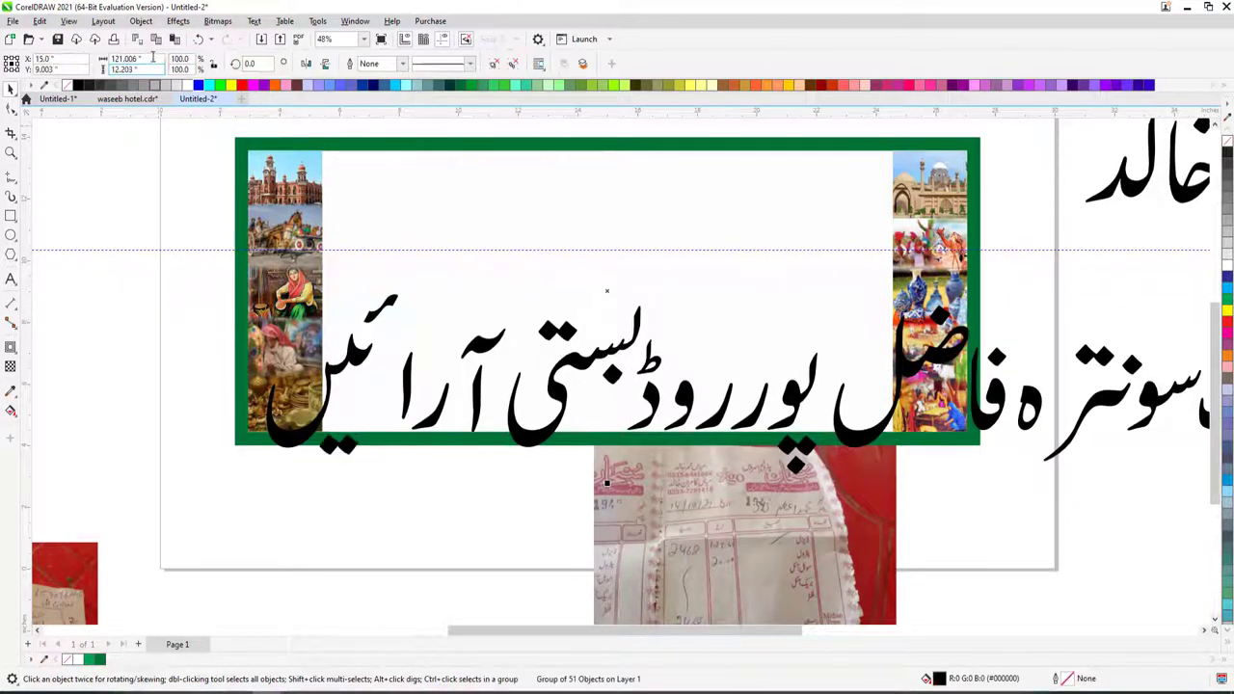
text(55)
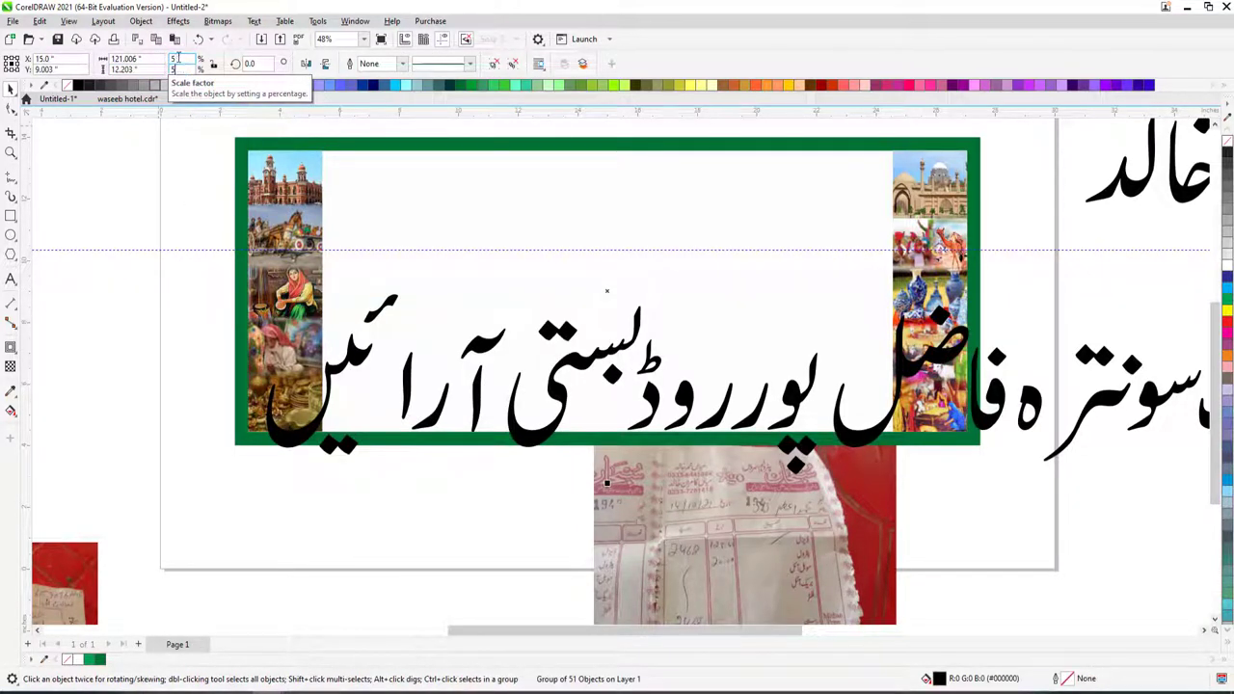
key(Return)
- Scale the Urdu title سبحان پٹرولیم سروس up about fivefold
scroll(733, 302, down, 2)
drag(684, 292, 690, 294)
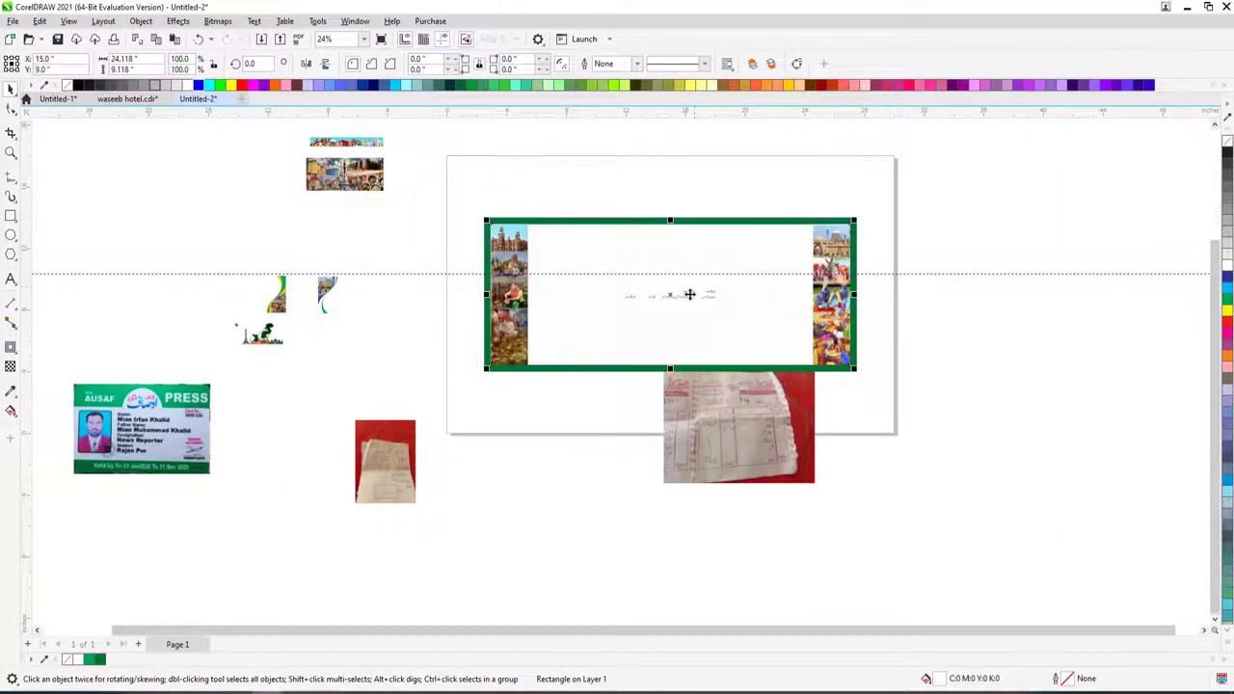
click(689, 294)
key(z)
click(739, 280)
drag(499, 326, 750, 242)
- Enlarge the word سبحان and move پٹرولیم سروس up beside it
click(622, 333)
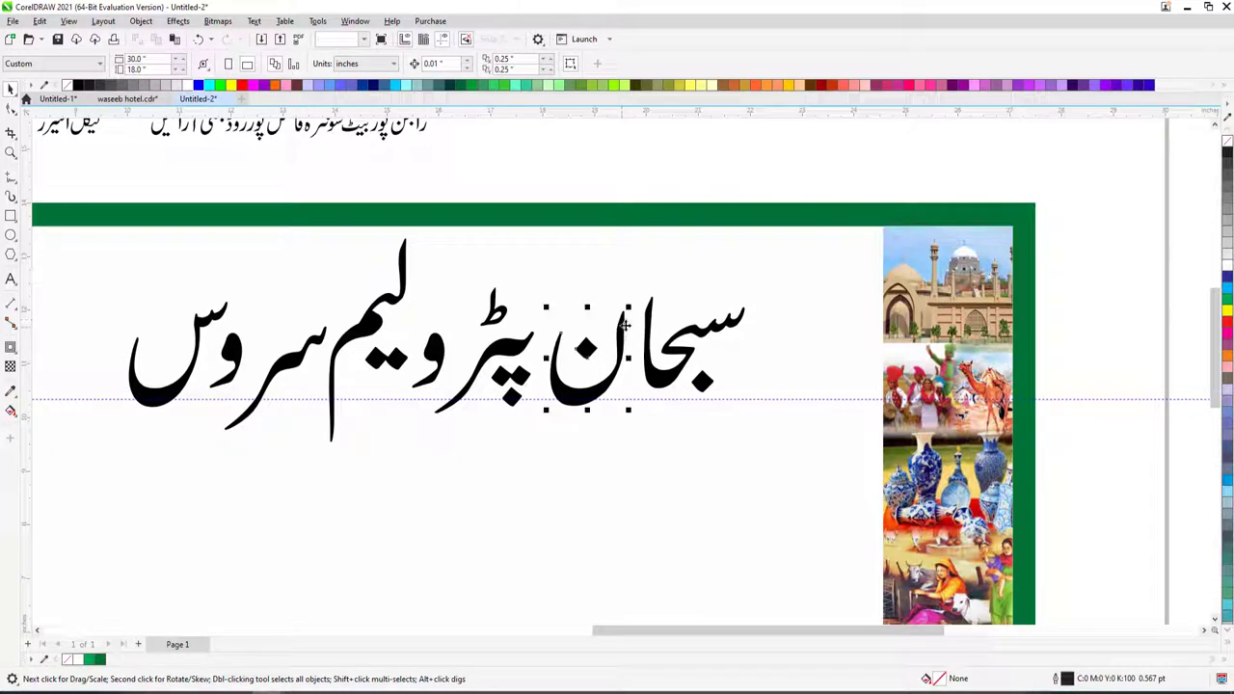
scroll(625, 327, down, 2)
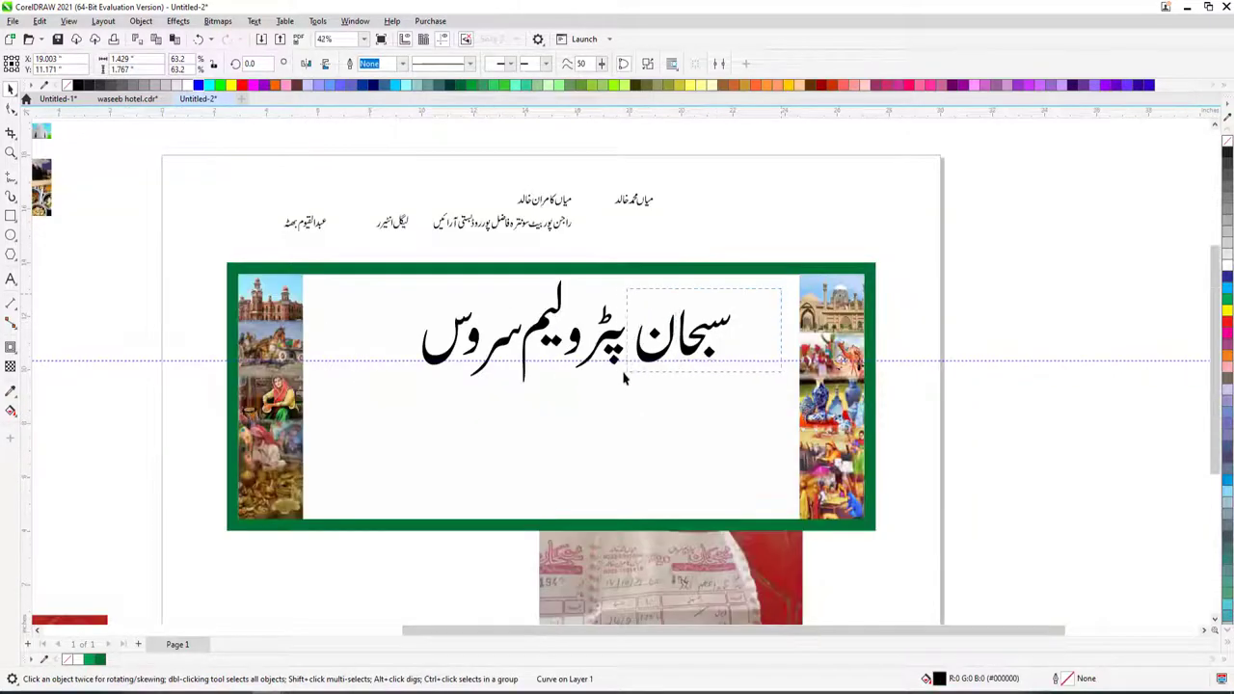
drag(624, 379, 743, 303)
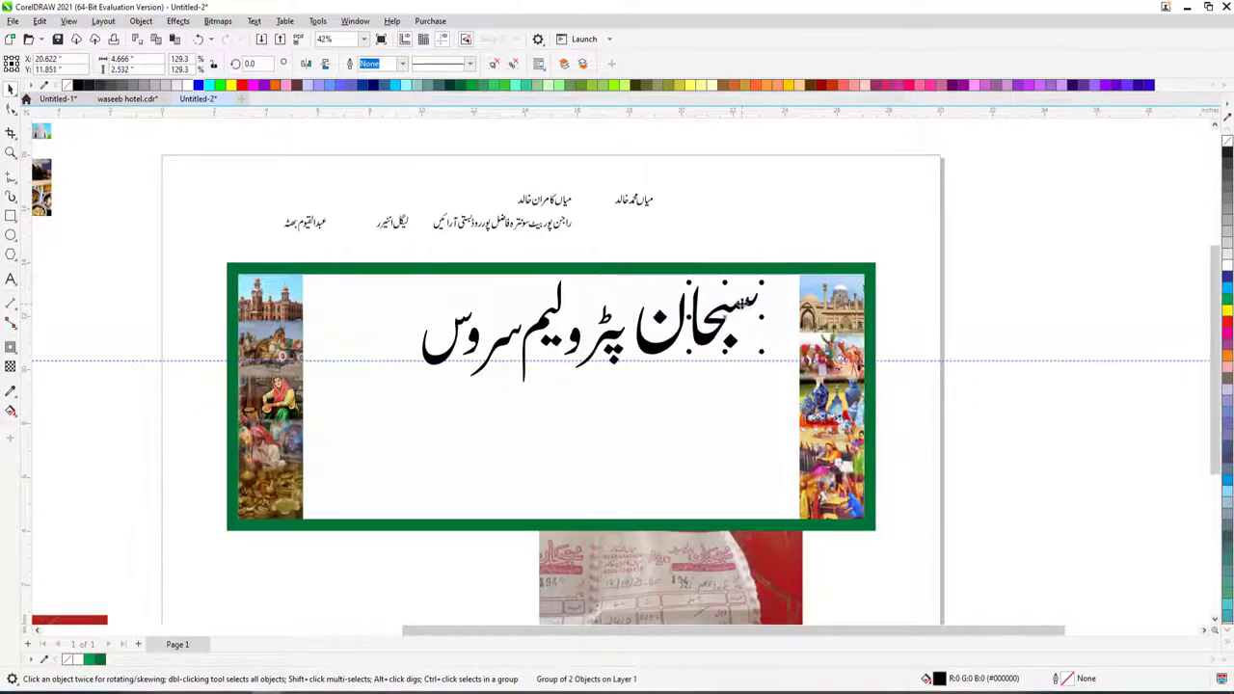
key(z)
drag(569, 241, 841, 384)
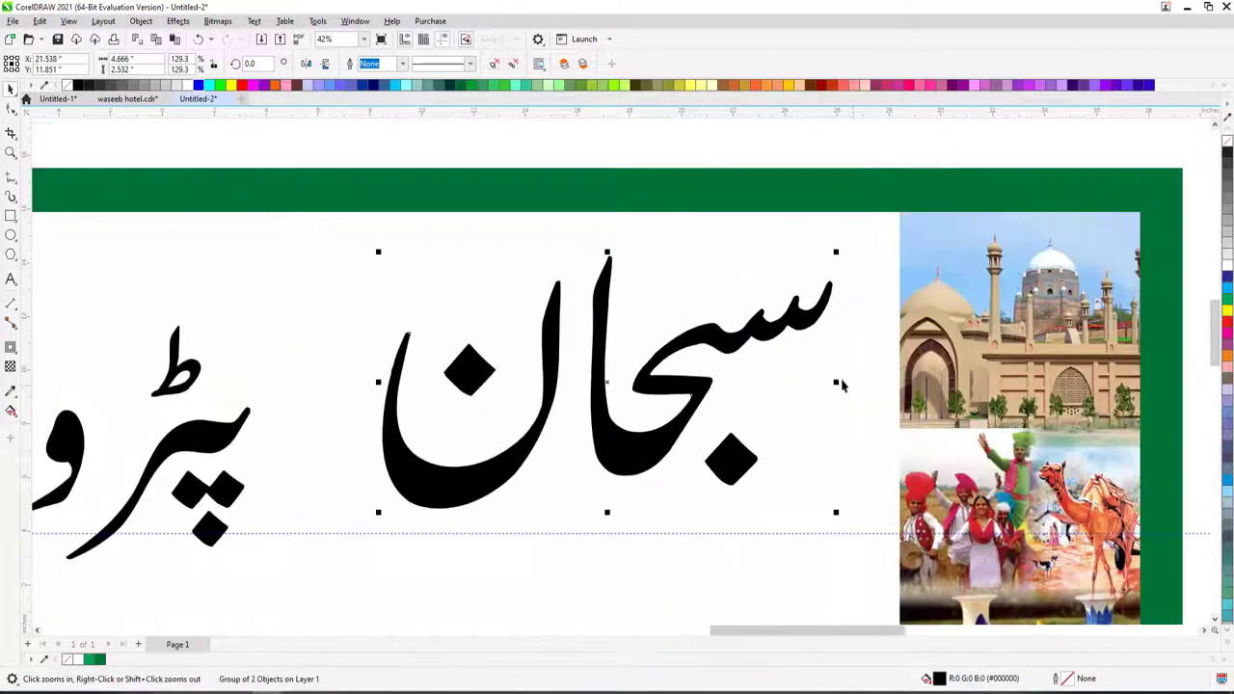
drag(837, 252, 826, 261)
drag(711, 319, 757, 319)
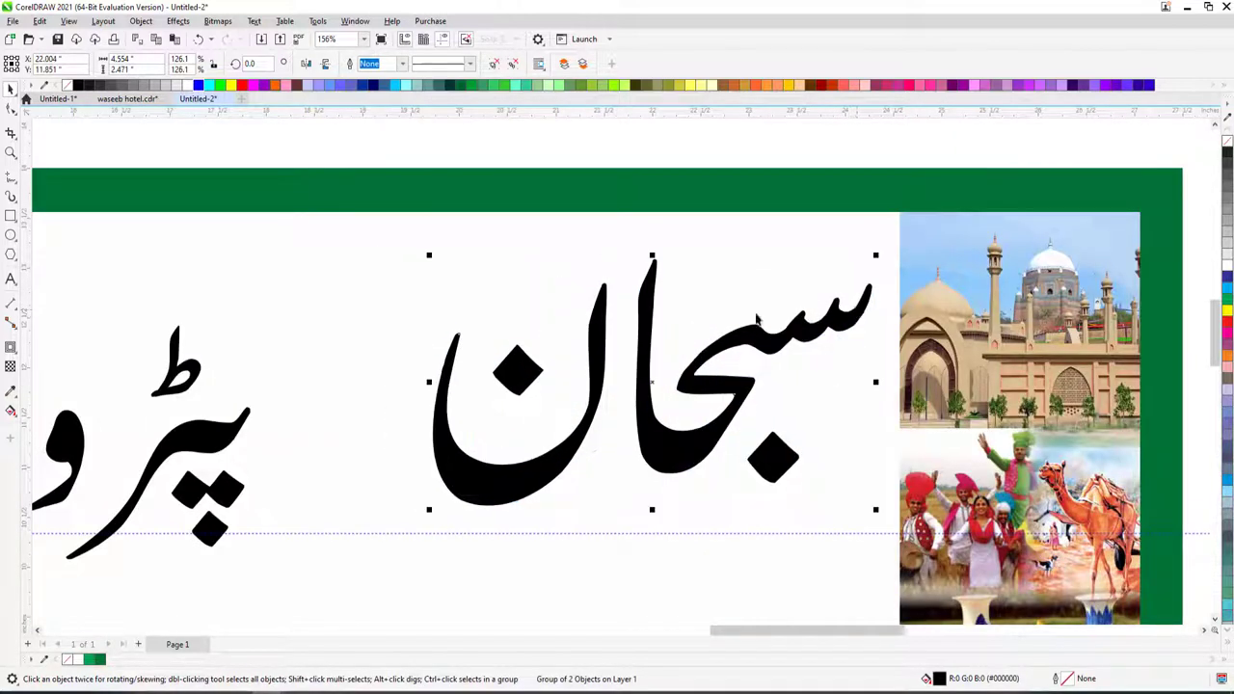
key(shift+F4)
scroll(96, 200, up, 2)
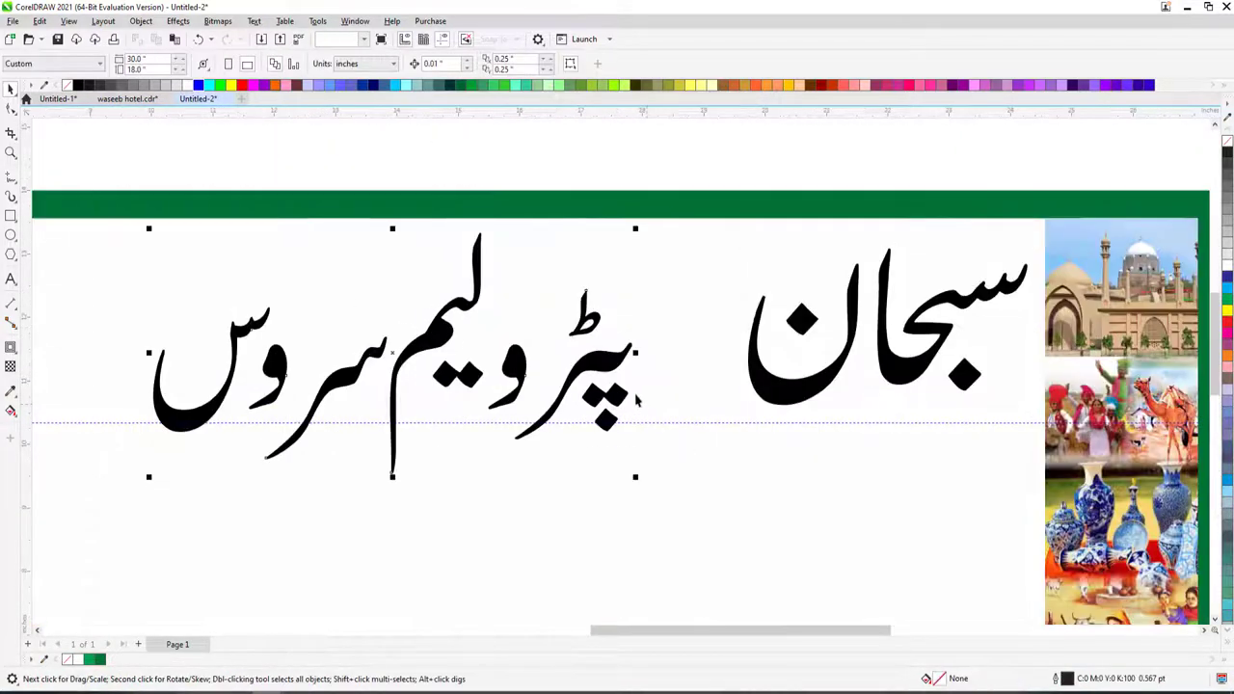
drag(637, 400, 743, 372)
- Nudge the لیم, و and سر letter shapes and the word سروس closer together
key(Escape)
ctrl+click(629, 333)
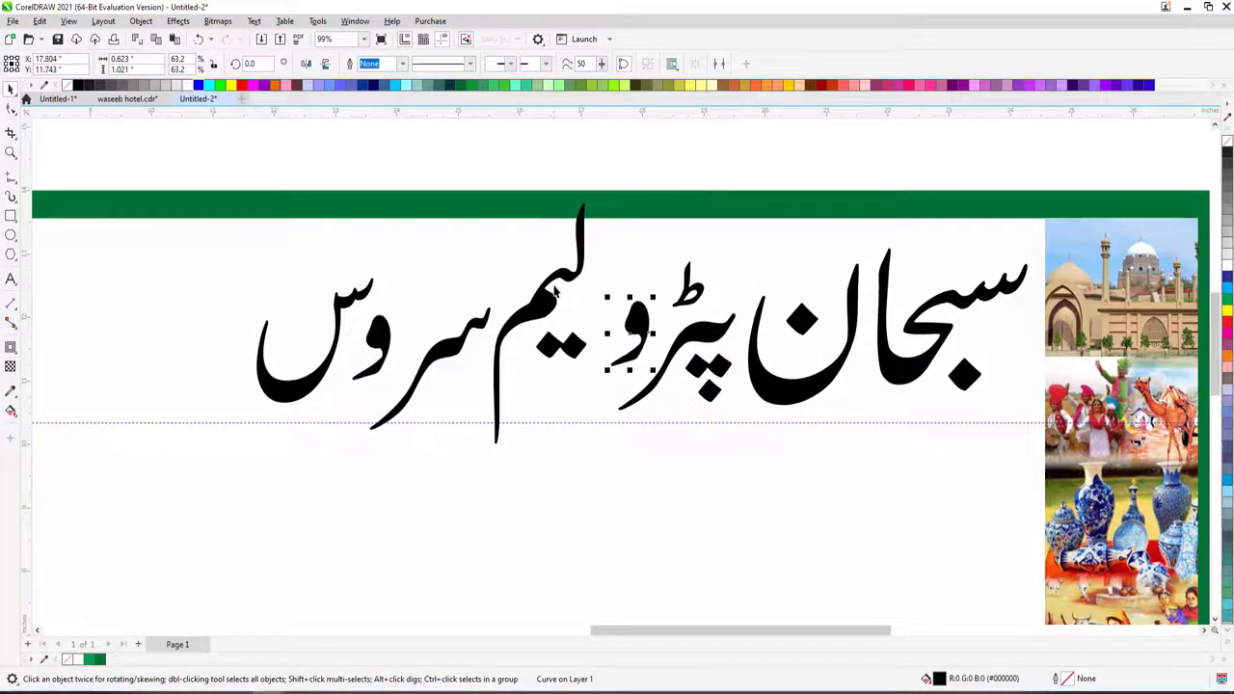
drag(555, 292, 639, 307)
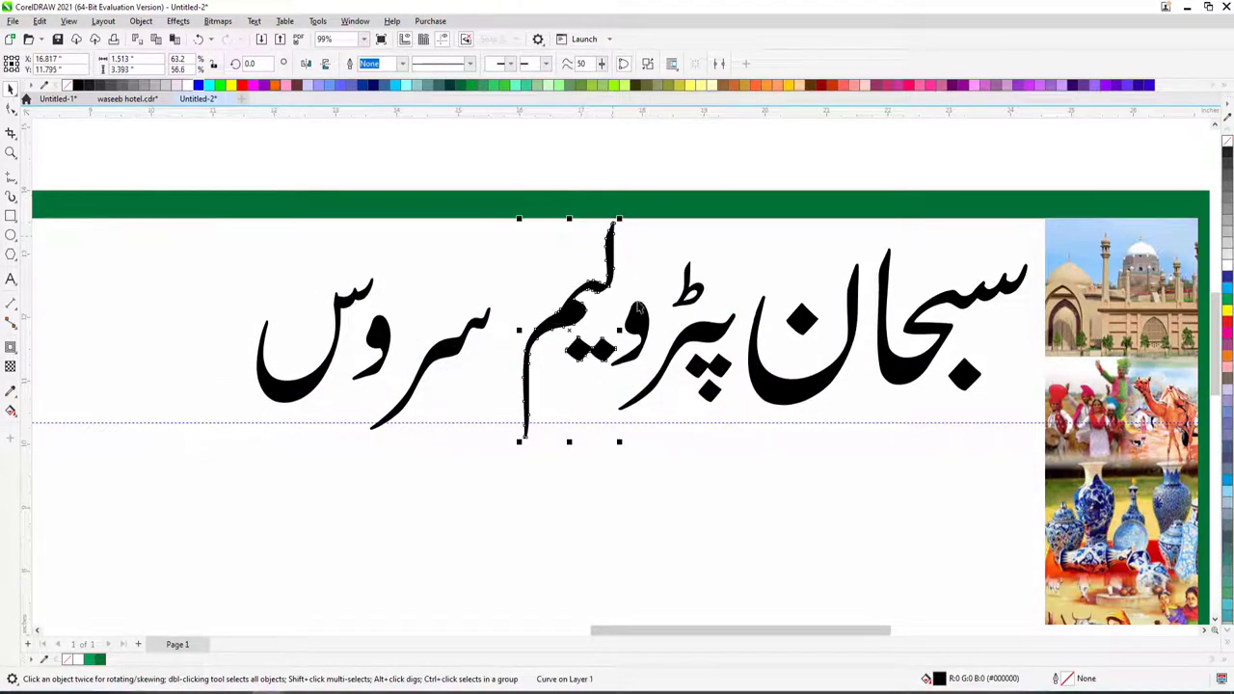
ctrl+shift+click(637, 342)
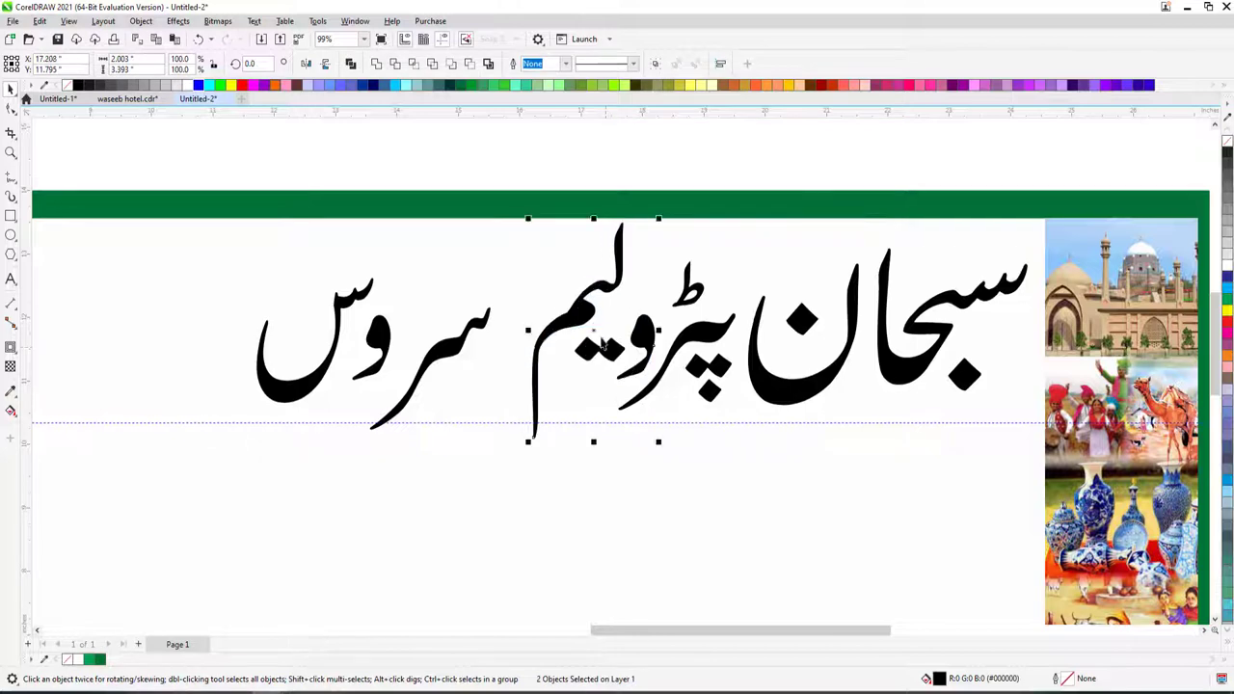
ctrl+click(444, 364)
drag(425, 341, 442, 333)
click(307, 385)
drag(306, 386, 318, 396)
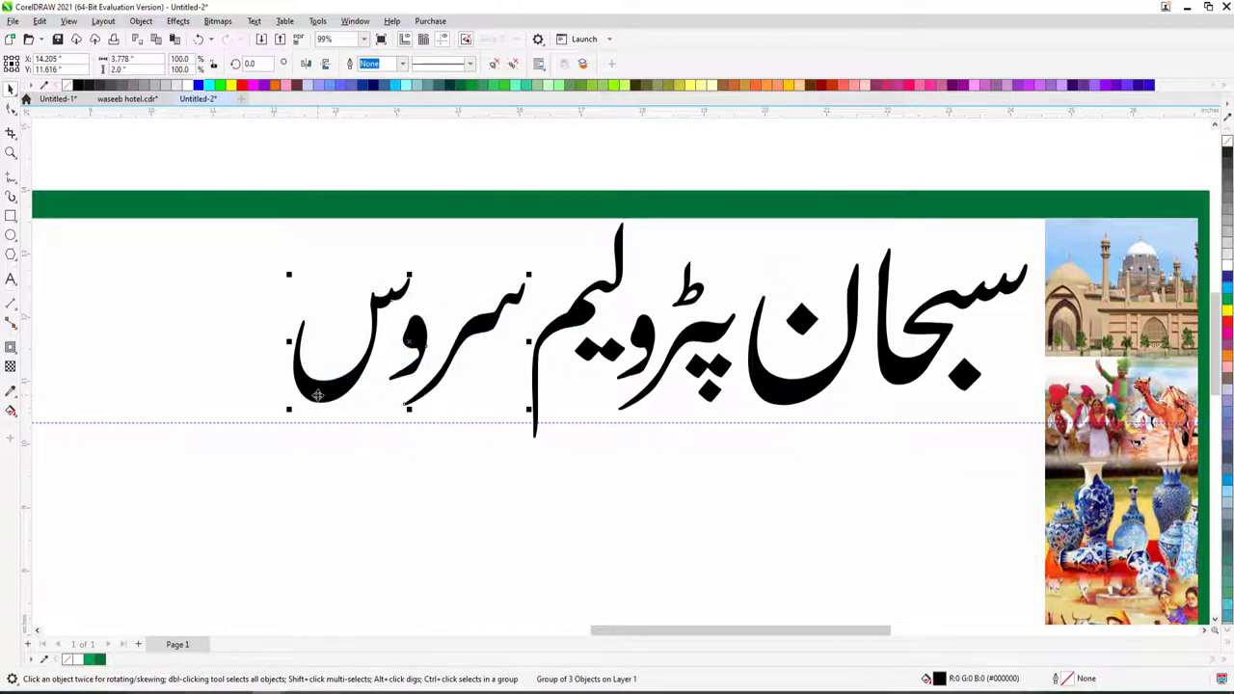
scroll(559, 334, down, 2)
scroll(529, 339, up, 1)
drag(514, 329, 517, 332)
- Shrink the whole title slightly, shift سبحان right and shorten a middle letter
drag(319, 260, 828, 444)
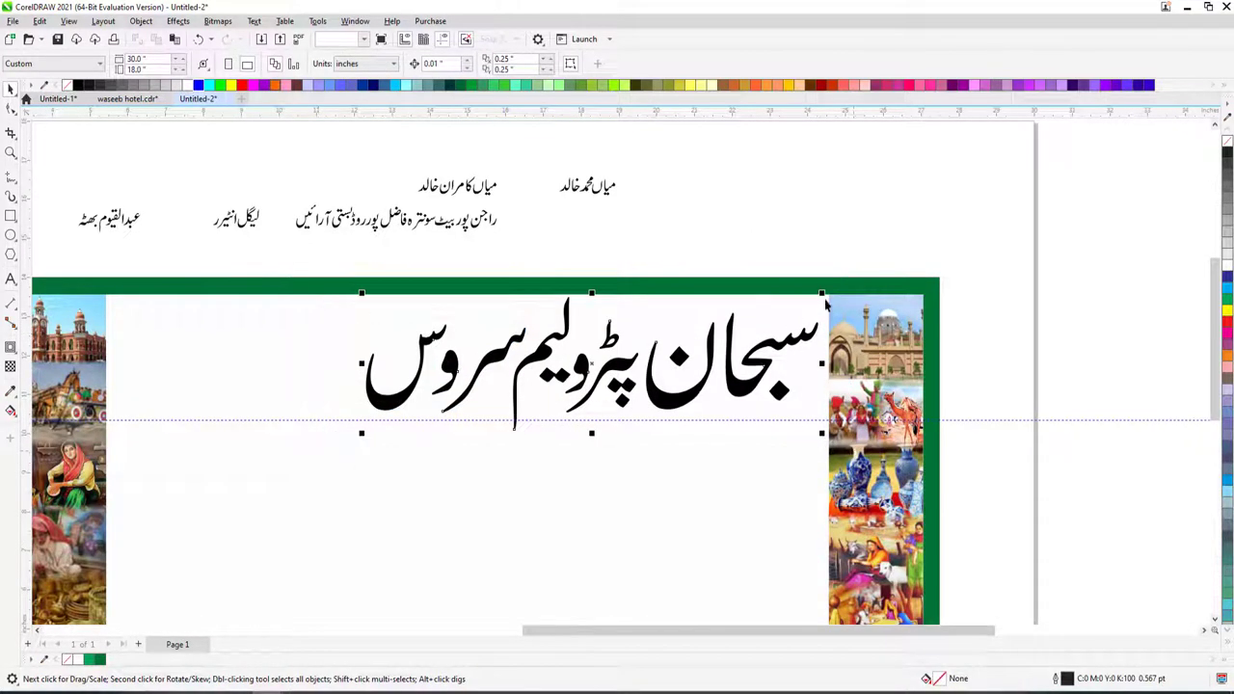
drag(822, 294, 808, 367)
drag(735, 383, 754, 388)
ctrl+click(754, 388)
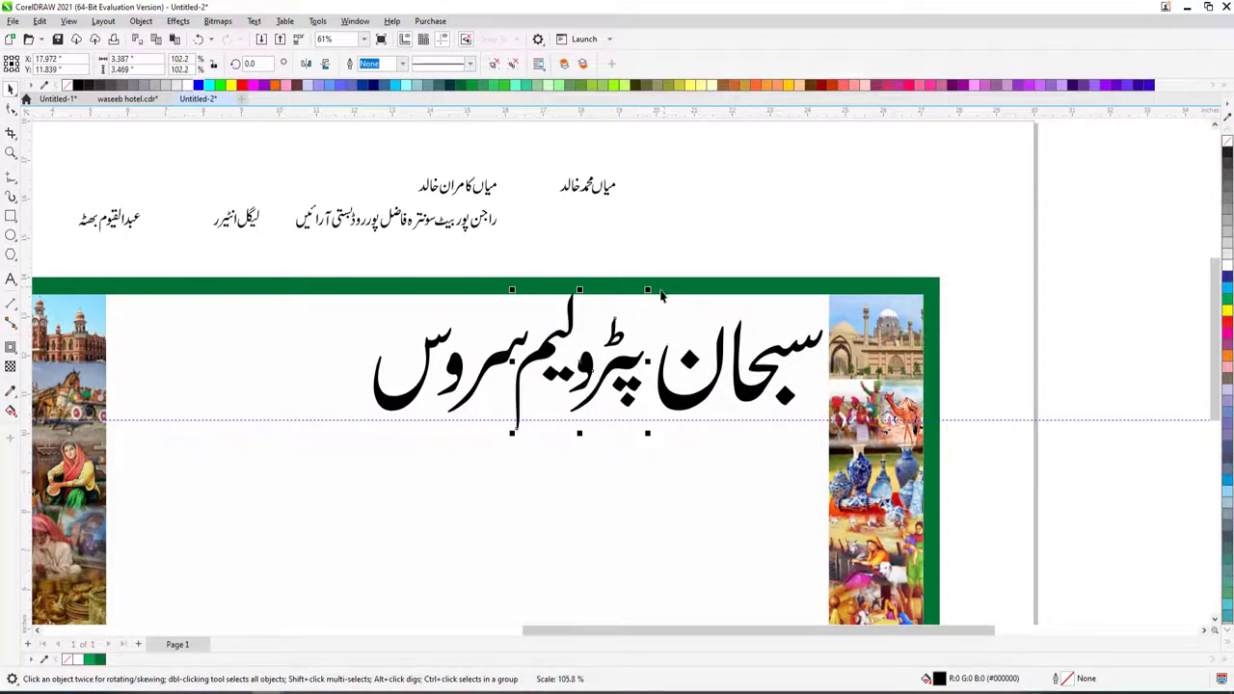
ctrl+click(551, 359)
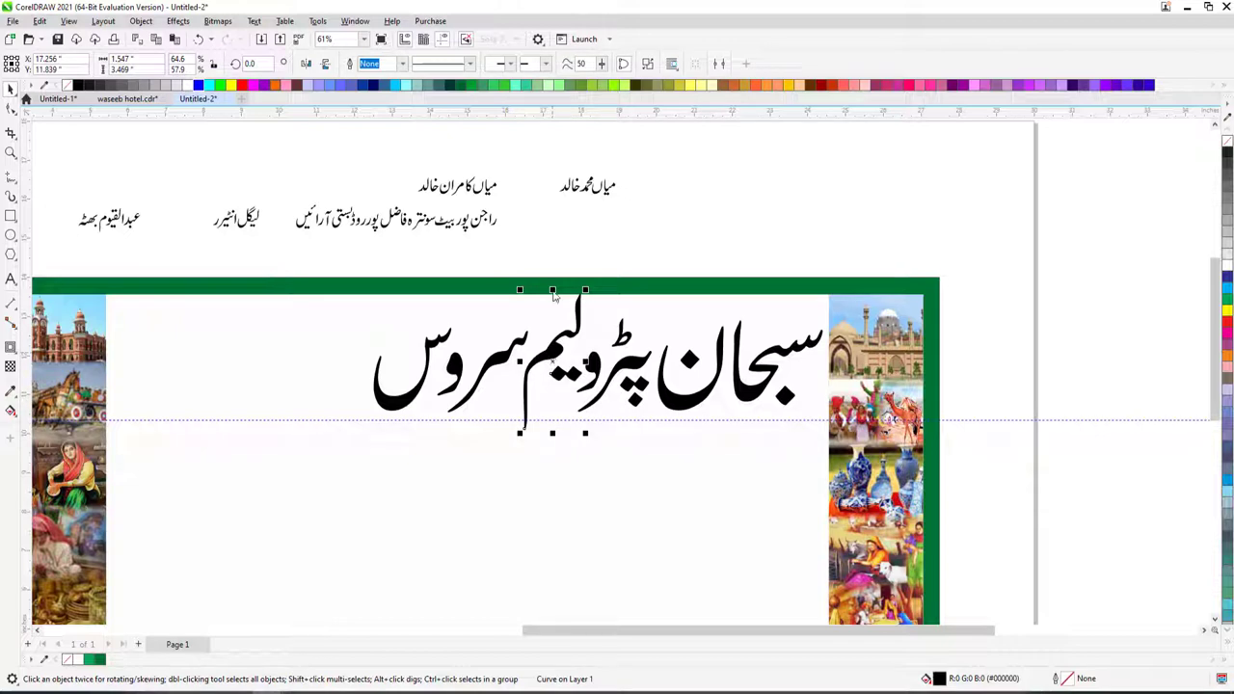
drag(552, 290, 573, 307)
- Reposition the small diamond letter shape within the title
scroll(576, 335, up, 3)
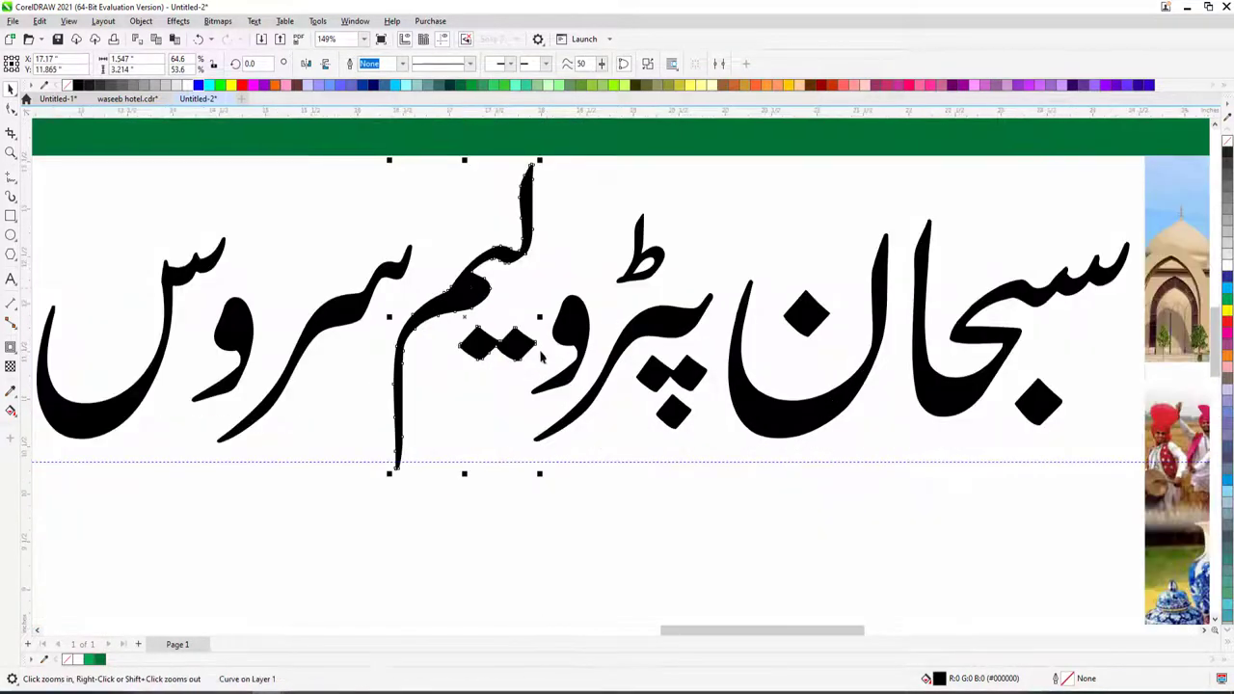
click(14, 112)
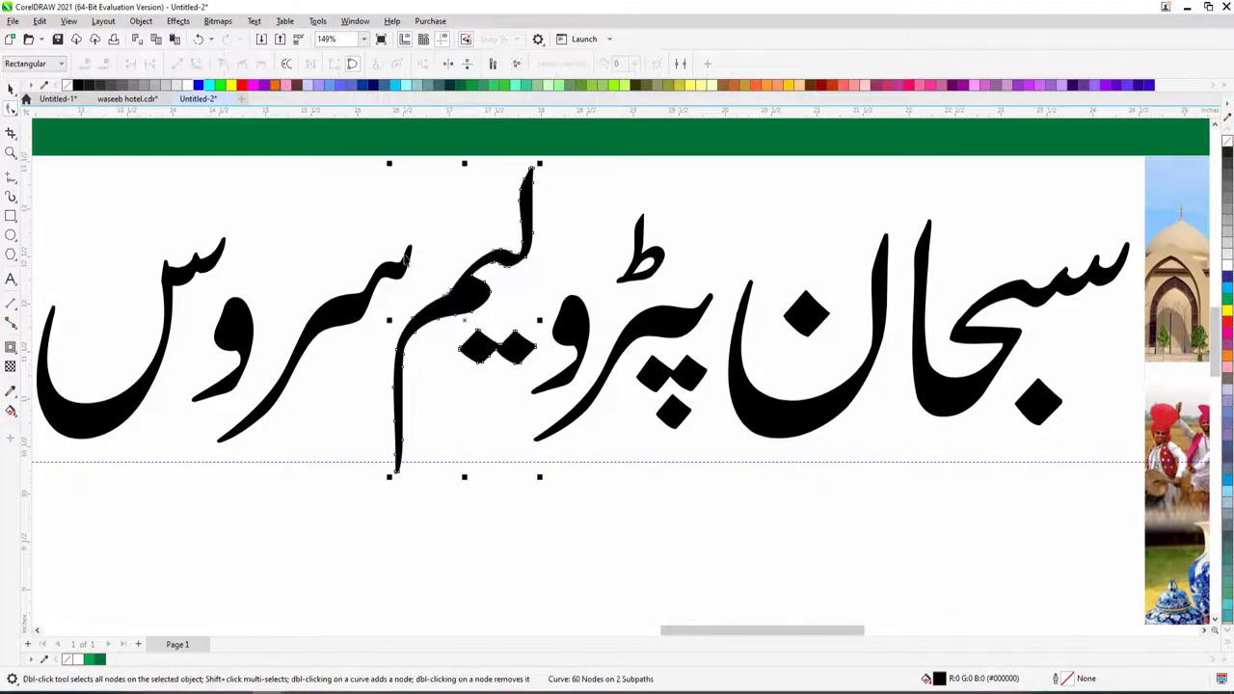
key(space)
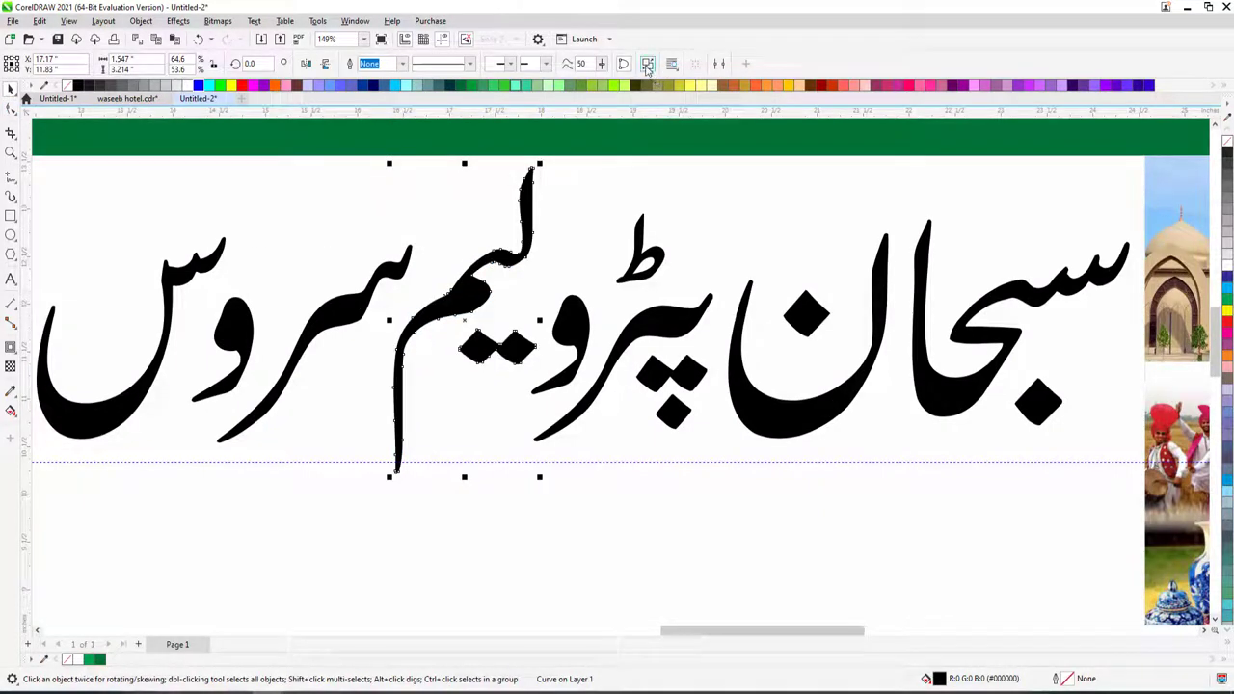
click(498, 376)
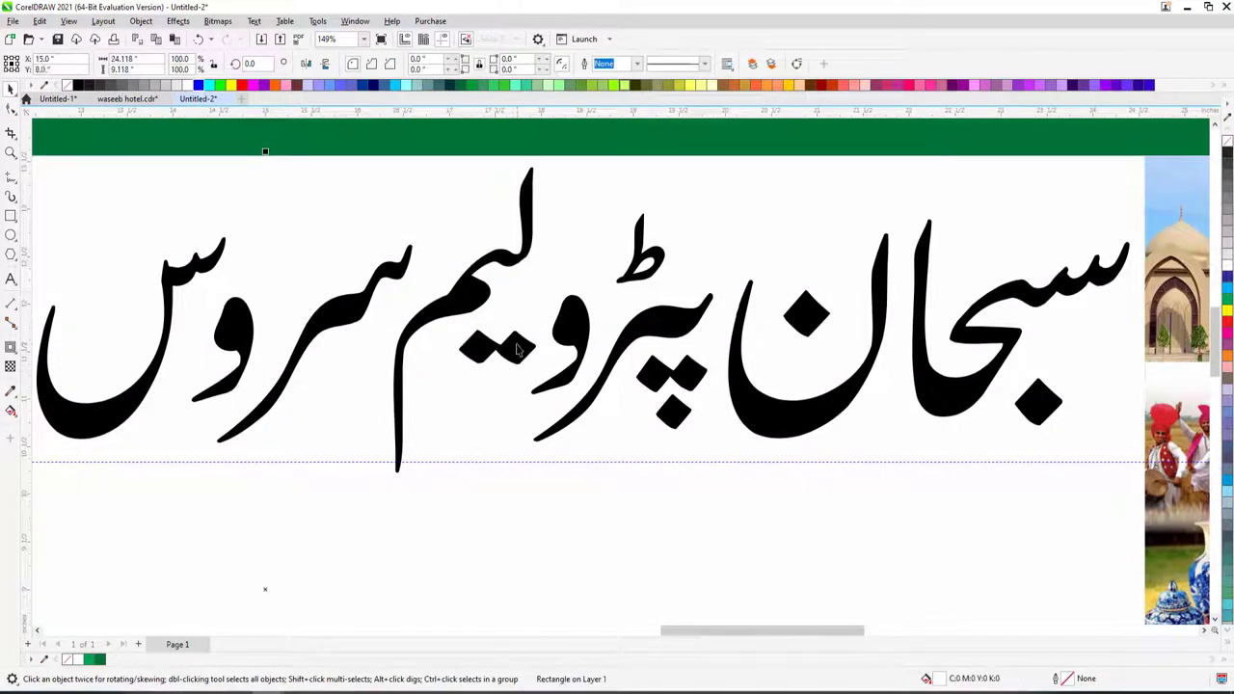
click(503, 365)
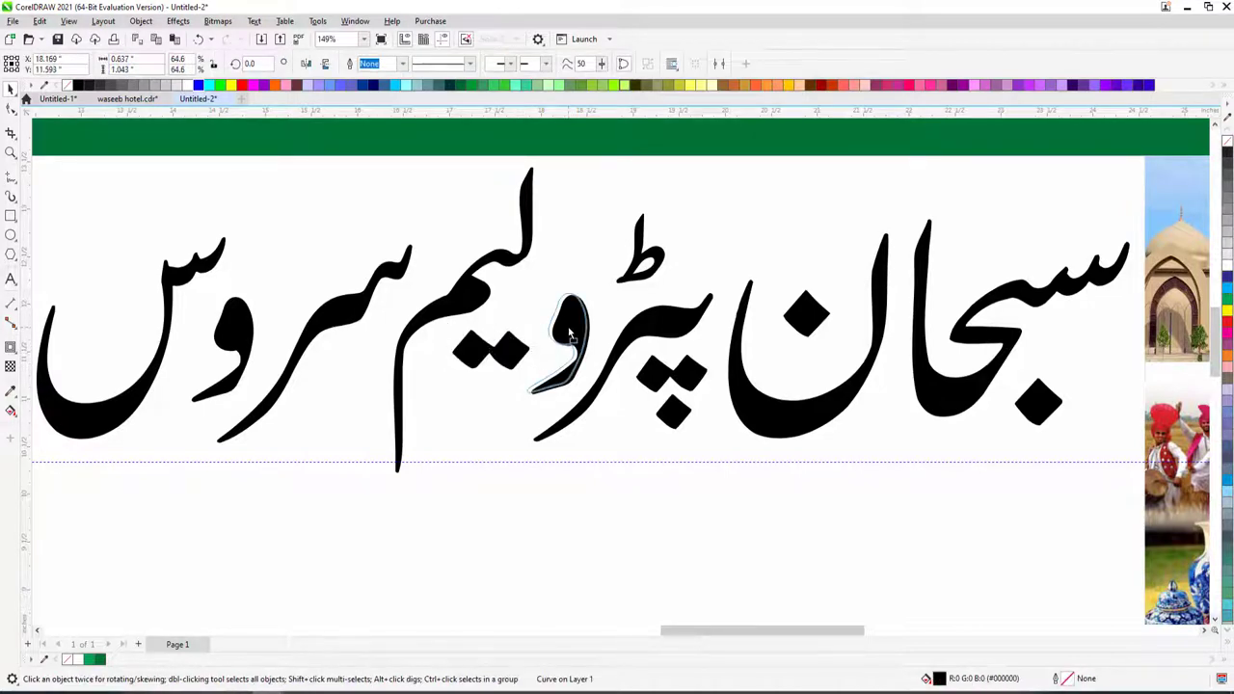
scroll(569, 333, down, 3)
drag(488, 356, 545, 437)
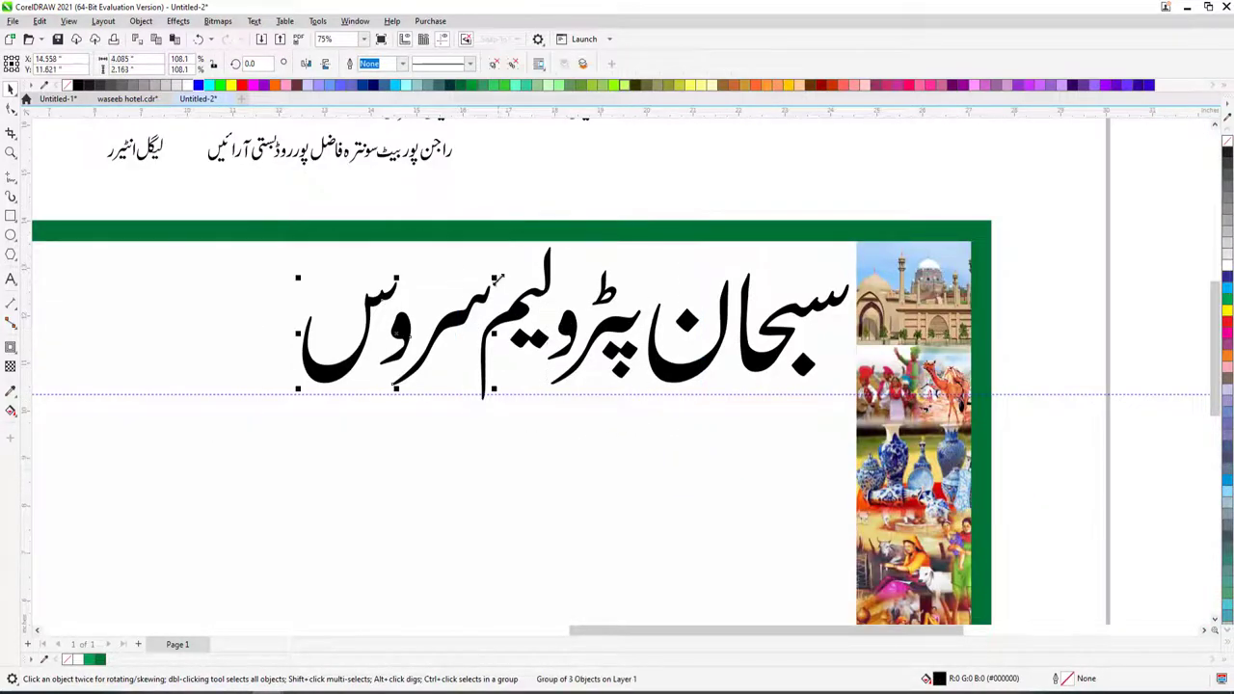
- Select the two name texts above the banner
scroll(497, 281, down, 5)
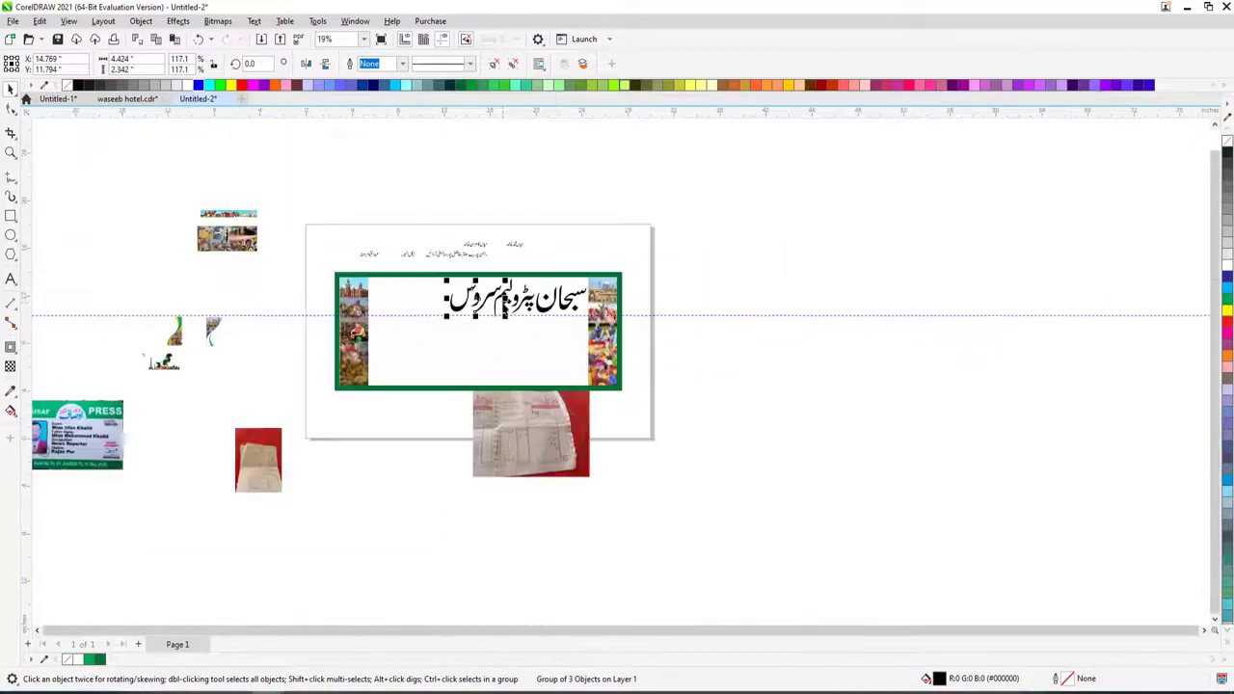
scroll(681, 377, up, 4)
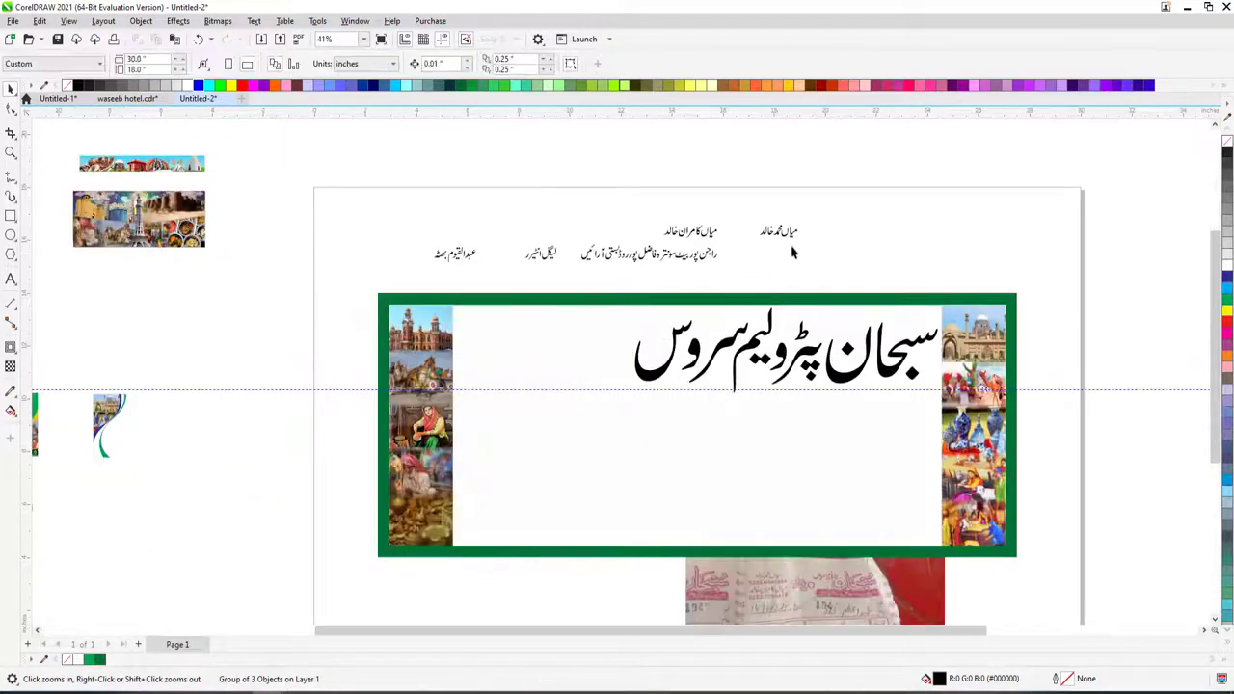
drag(846, 189, 642, 250)
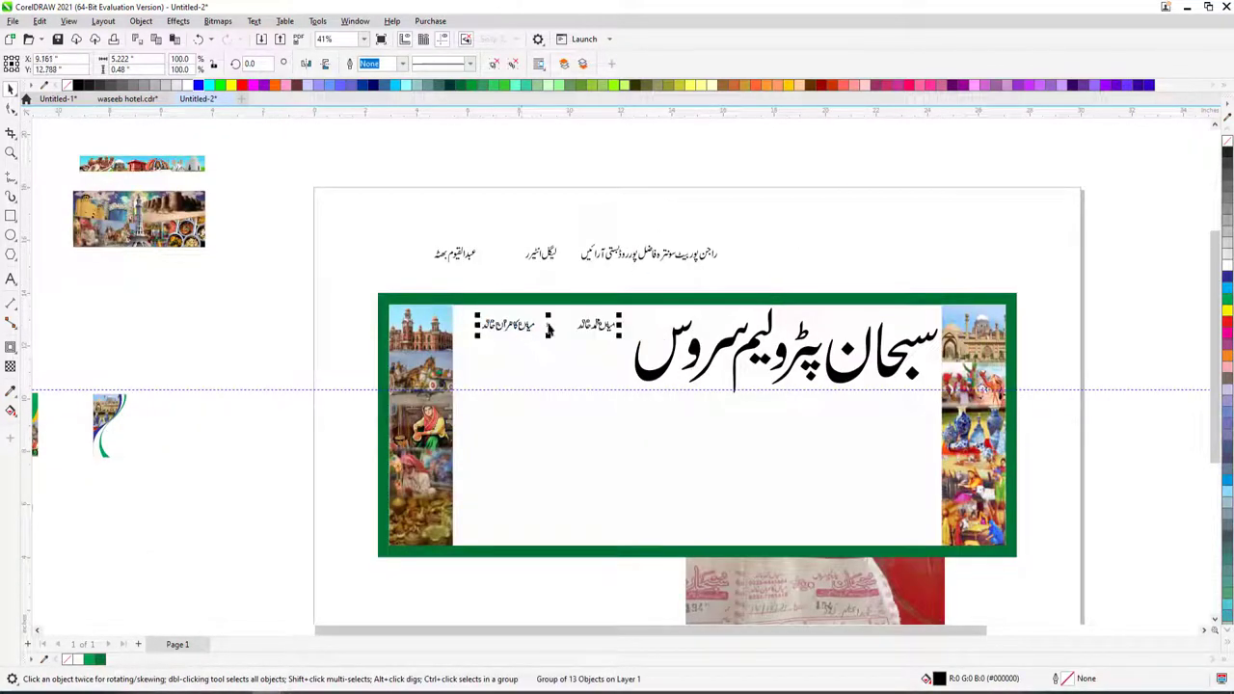
- Fill the banner panel blue and the Urdu title dark navy C100 M100 Y0 K50
scroll(645, 376, up, 1)
click(646, 376)
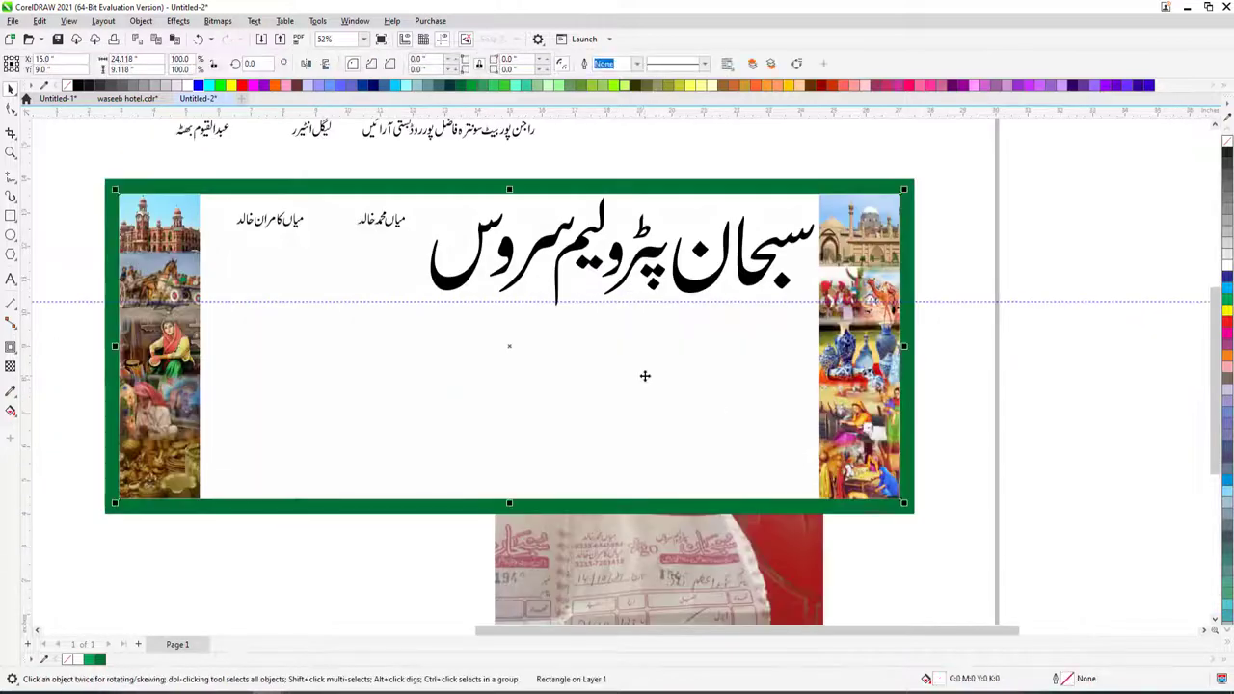
click(1229, 280)
key(Tab)
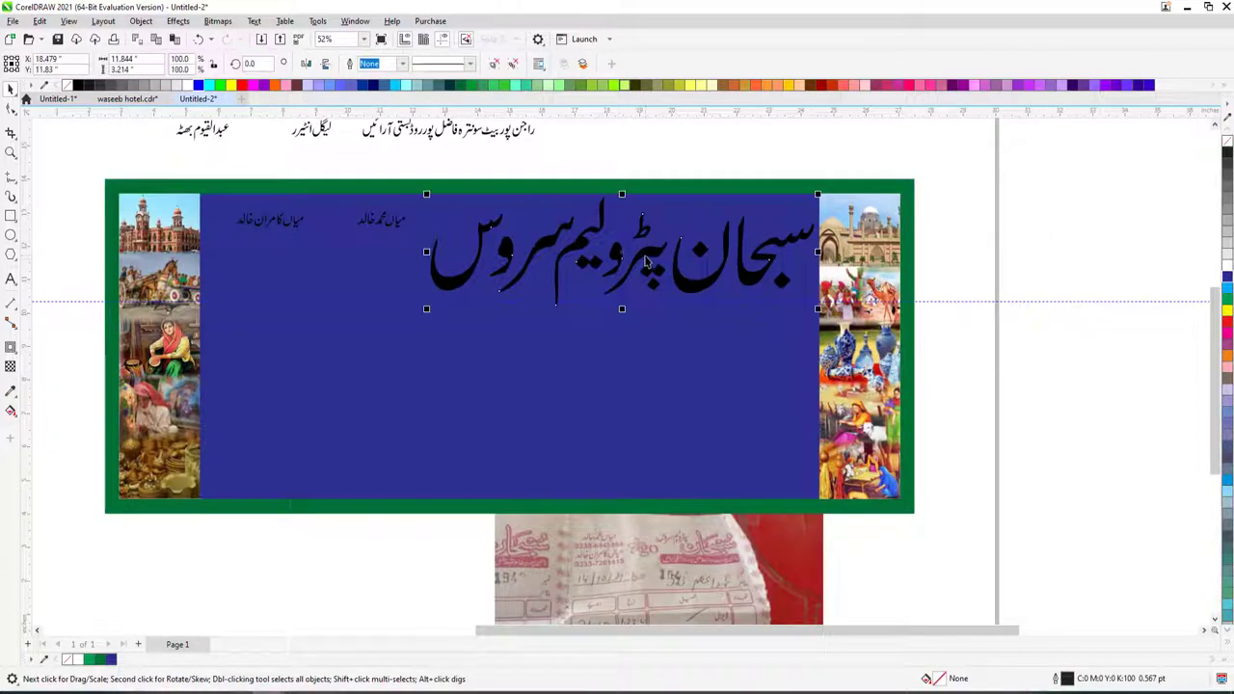
click(1229, 280)
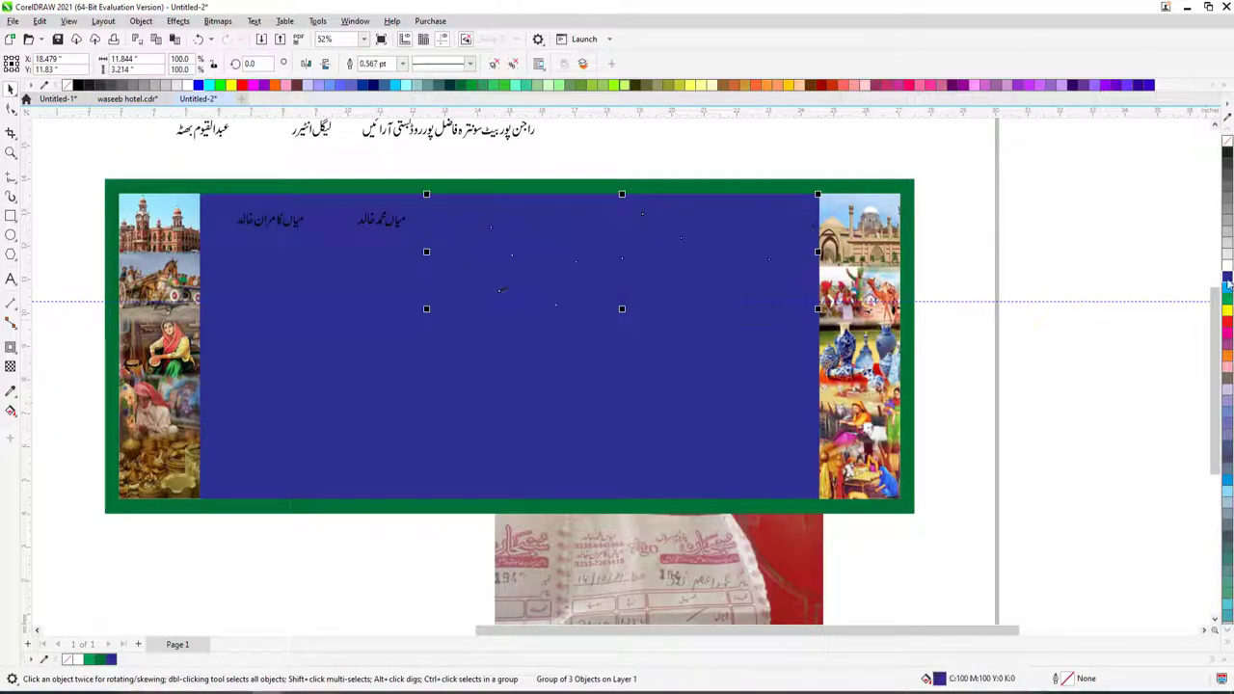
key(shift+F11)
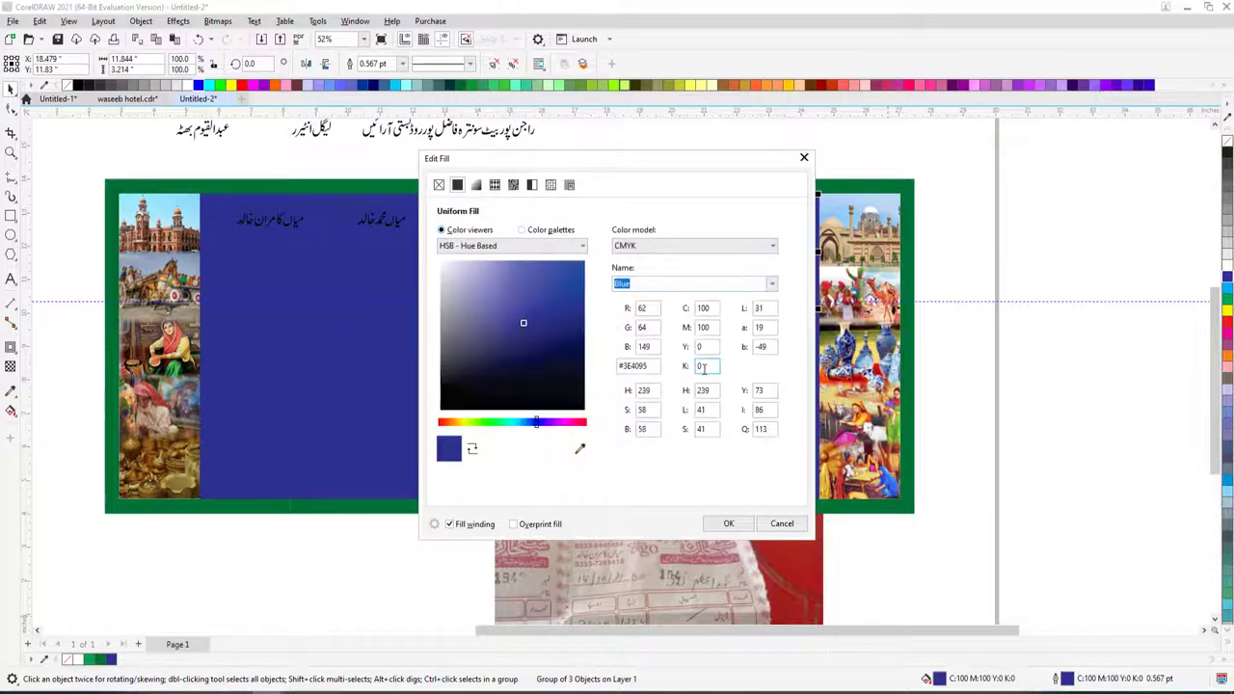
key(Return)
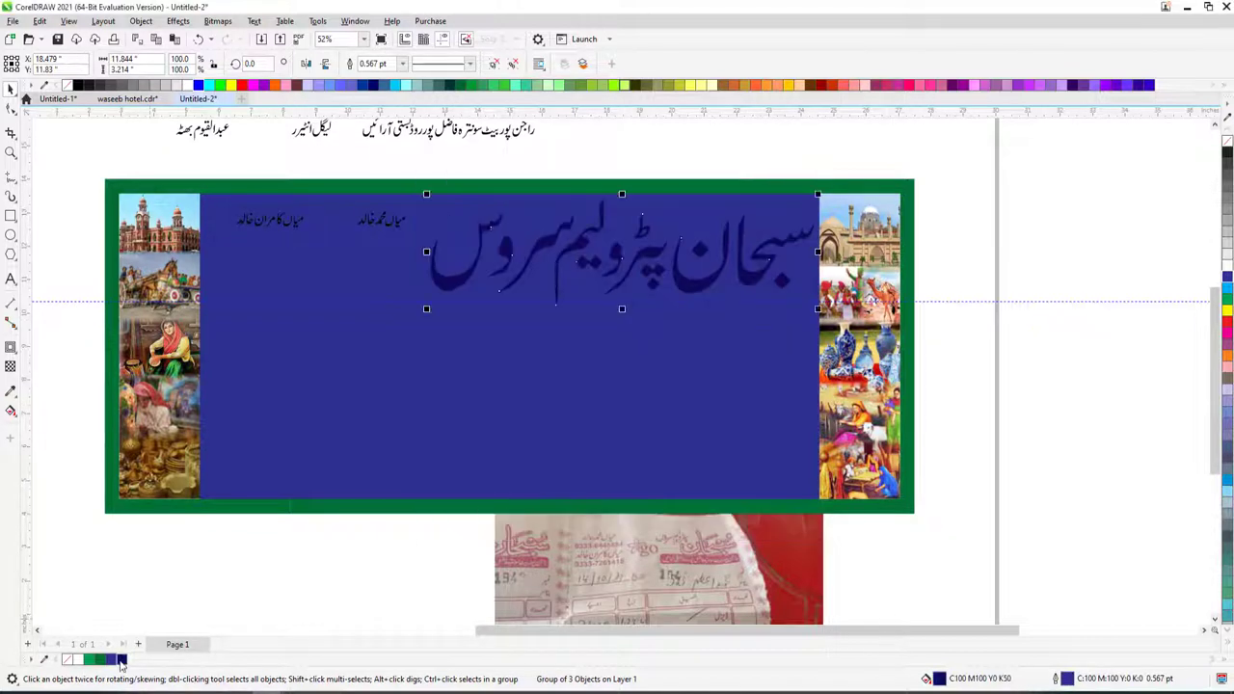
- Give the Urdu title an 8 pt outline via Outline Pen
click(11, 152)
drag(412, 182, 834, 326)
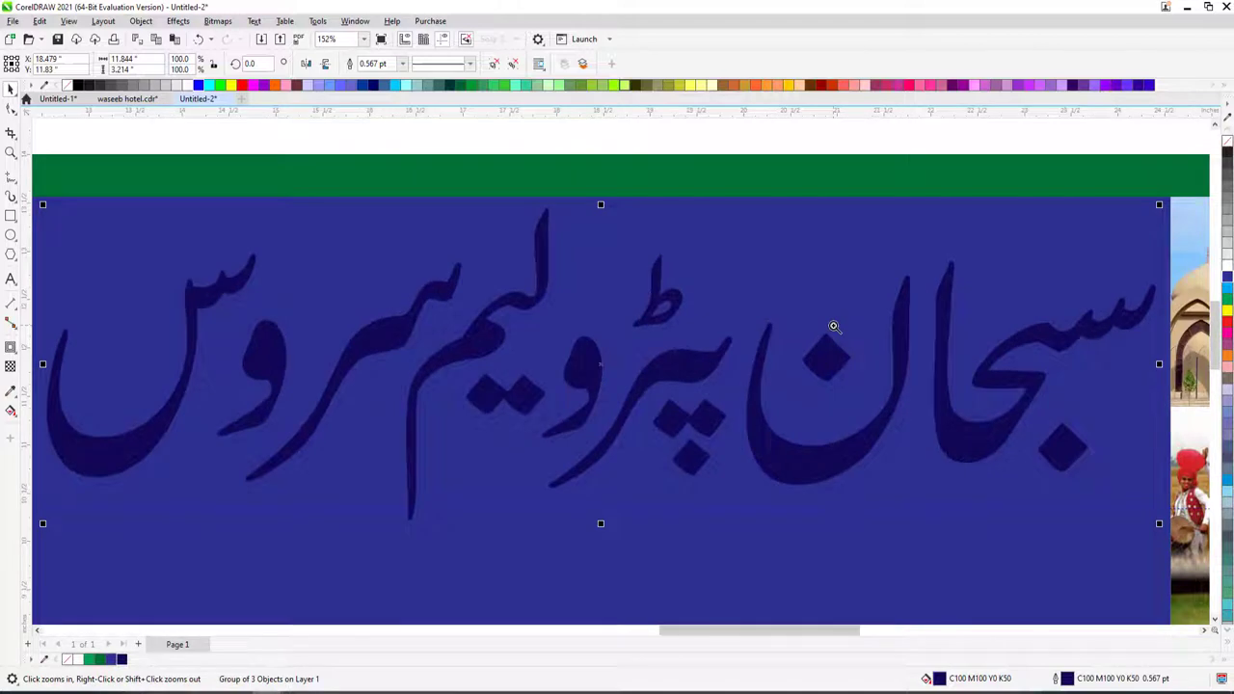
key(F12)
text(5)
key(Return)
key(space)
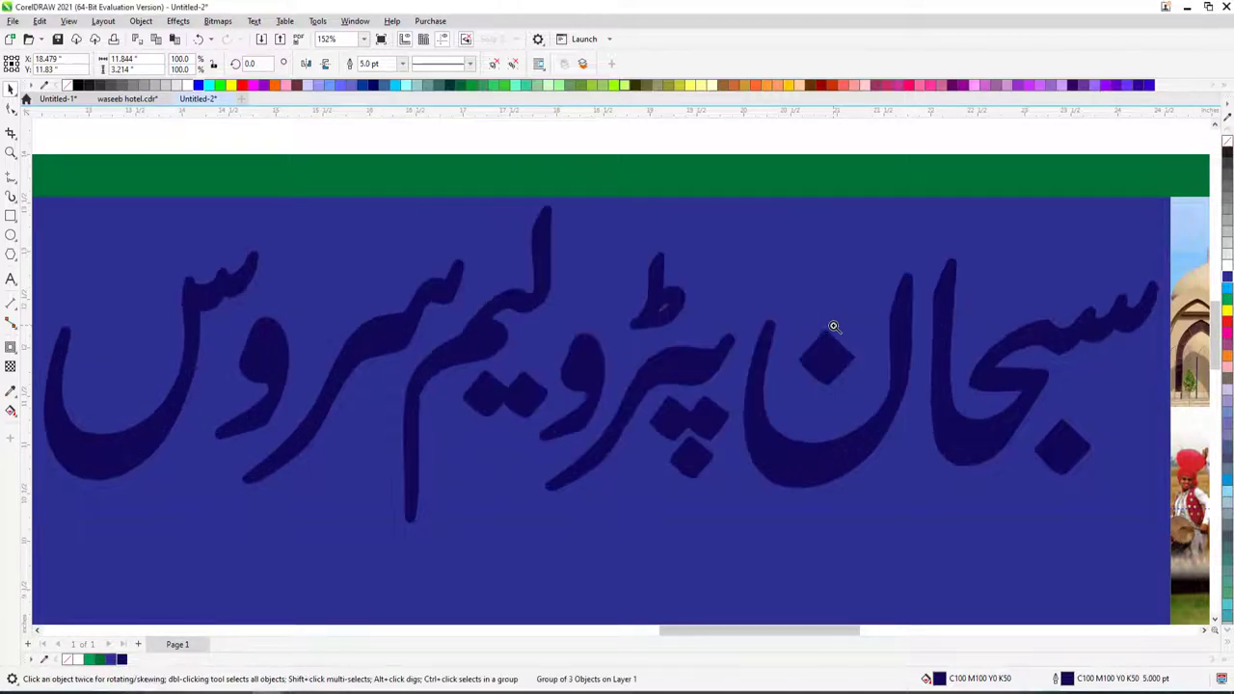
key(F12)
text(8)
key(Return)
key(F12)
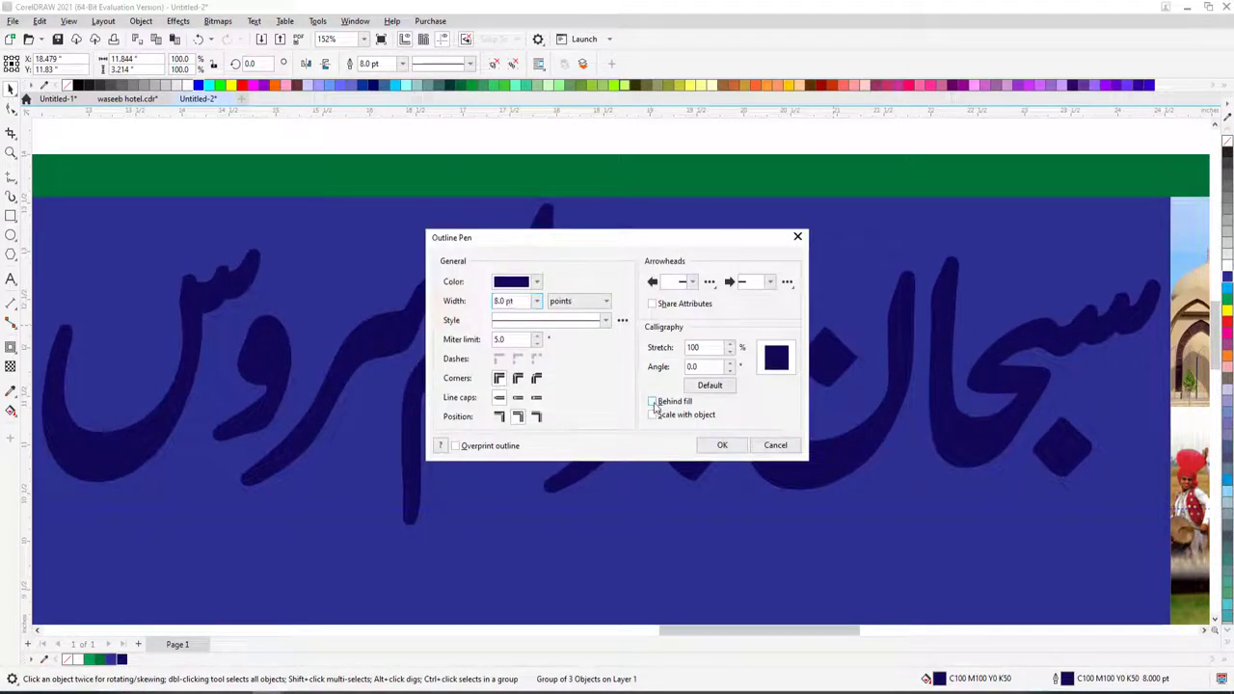
- Confirm the outline settings, then fit all objects and zoom back in on the Urdu title
click(723, 444)
key(F4)
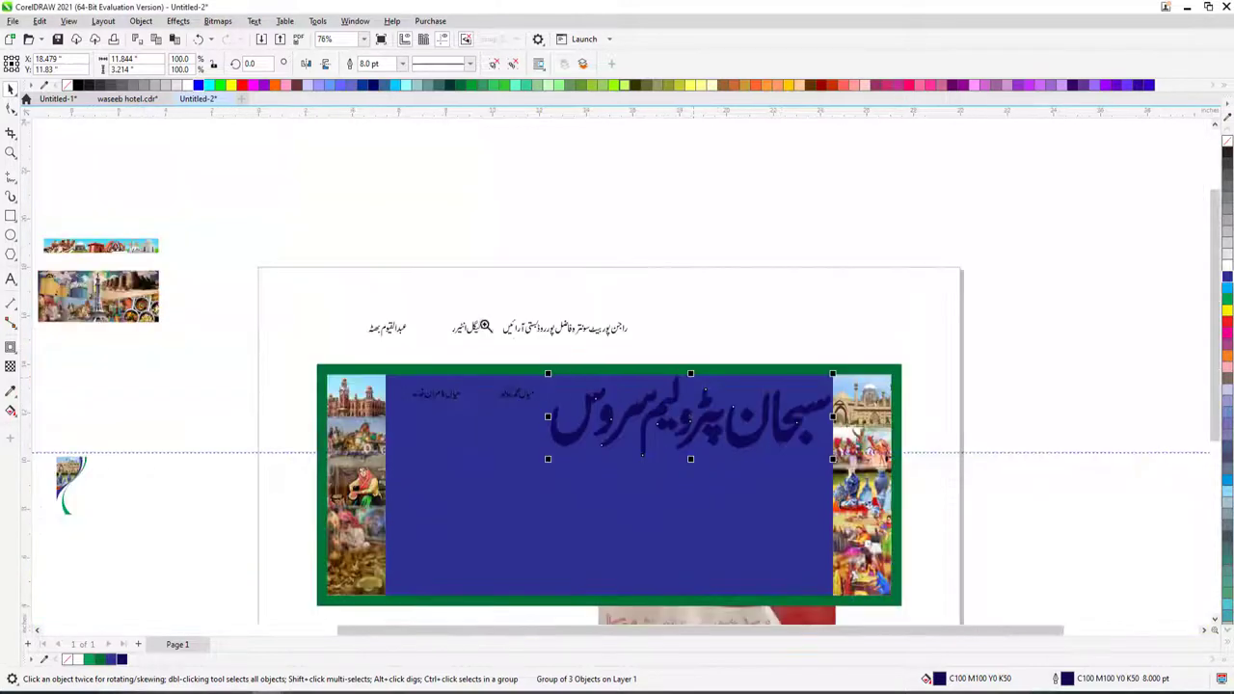
key(z)
click(945, 377)
key(space)
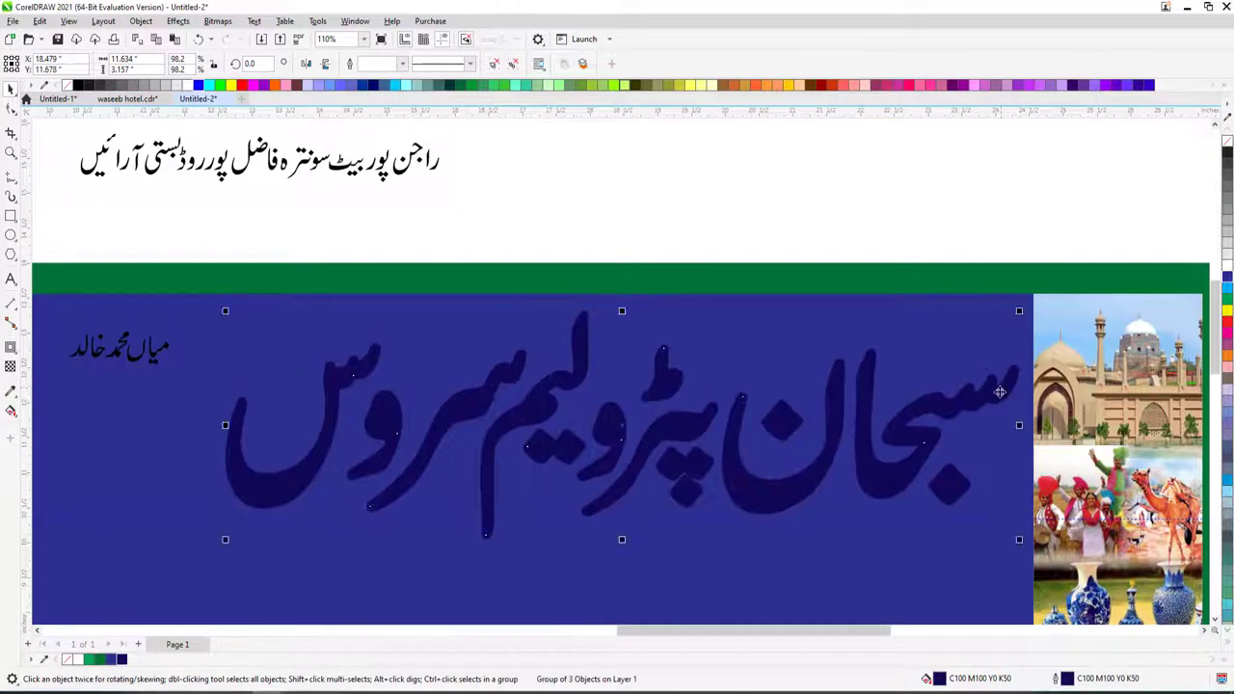
- Fill the Urdu title red and give it a 15 pt white outline
click(1228, 323)
right_click(1227, 268)
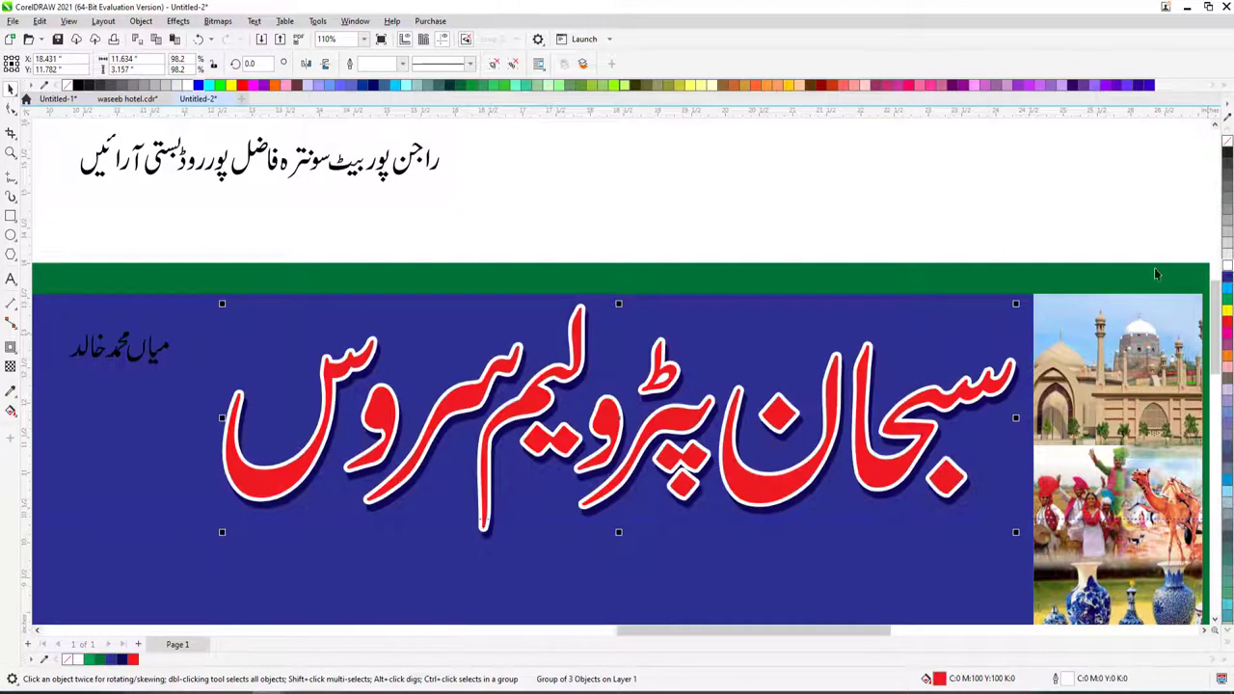
key(F12)
key(Escape)
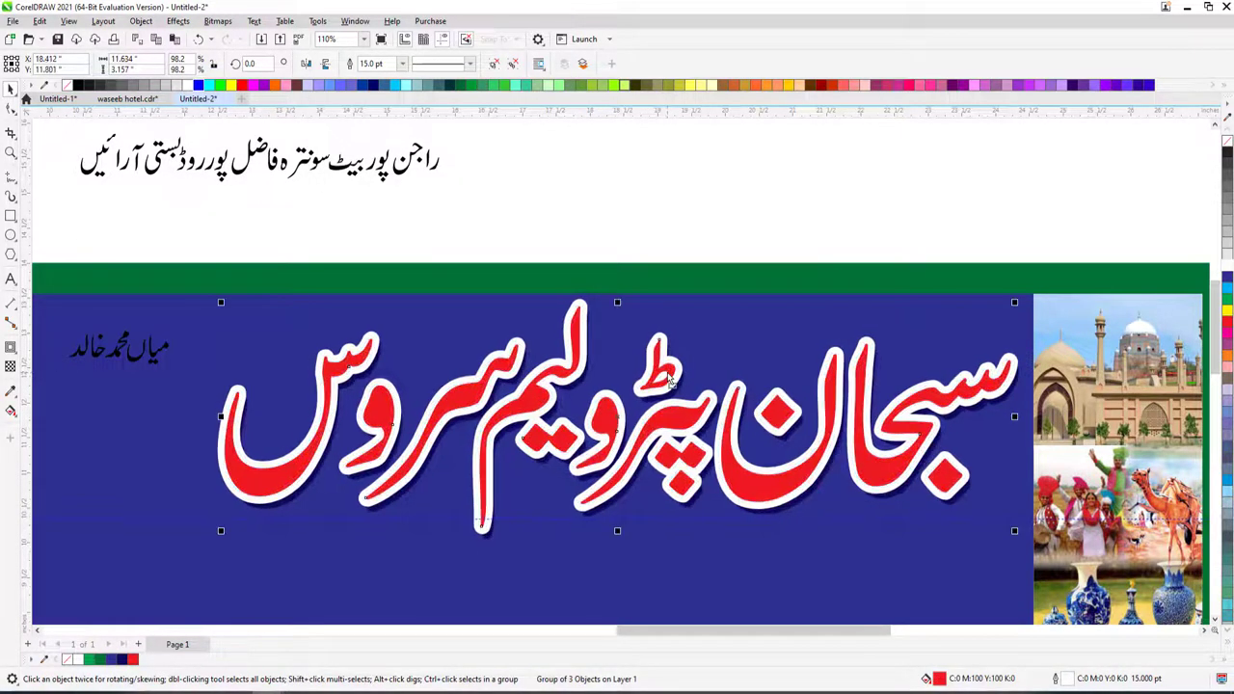
- Zoom out to the whole banner and drag the horizontal guide slightly lower
scroll(665, 376, down, 2)
key(Escape)
click(574, 447)
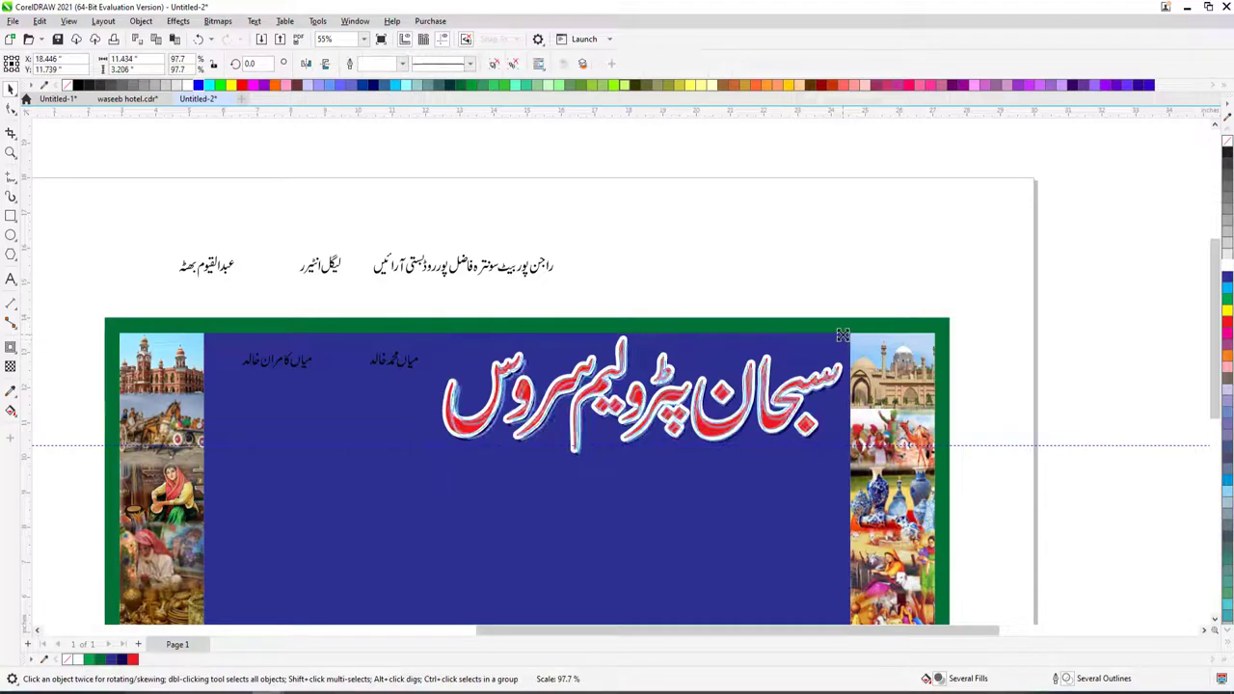
scroll(602, 355, down, 2)
scroll(637, 405, up, 2)
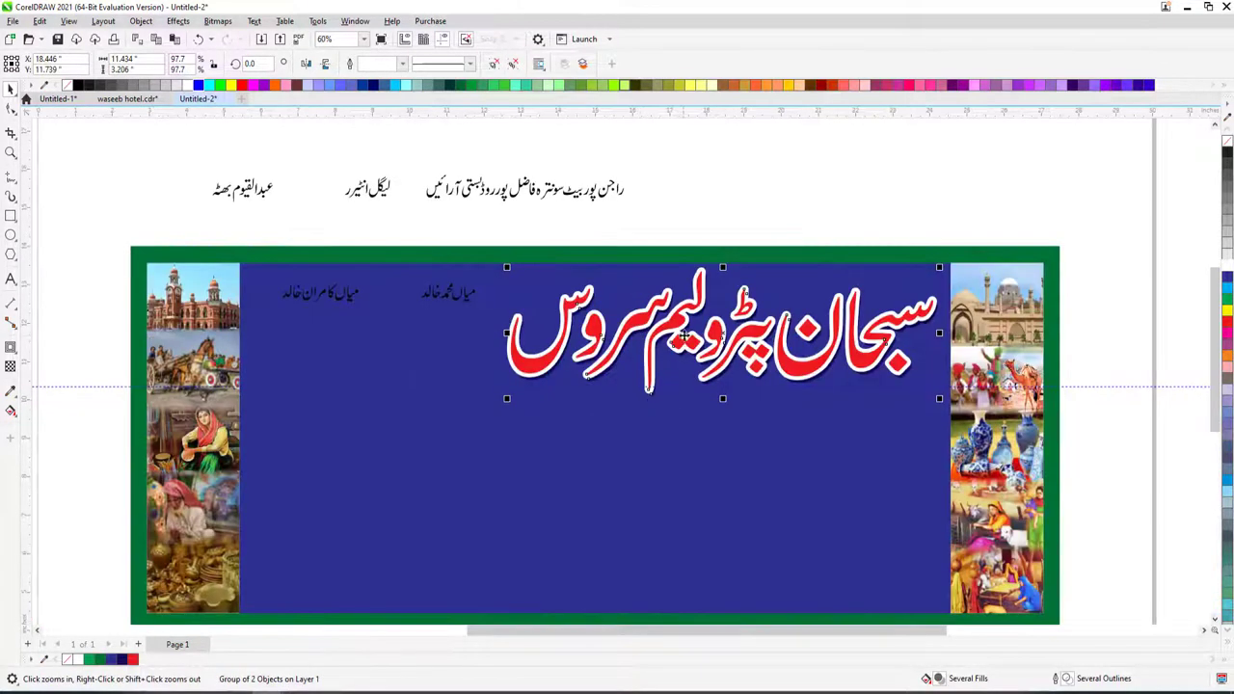
drag(586, 386, 586, 395)
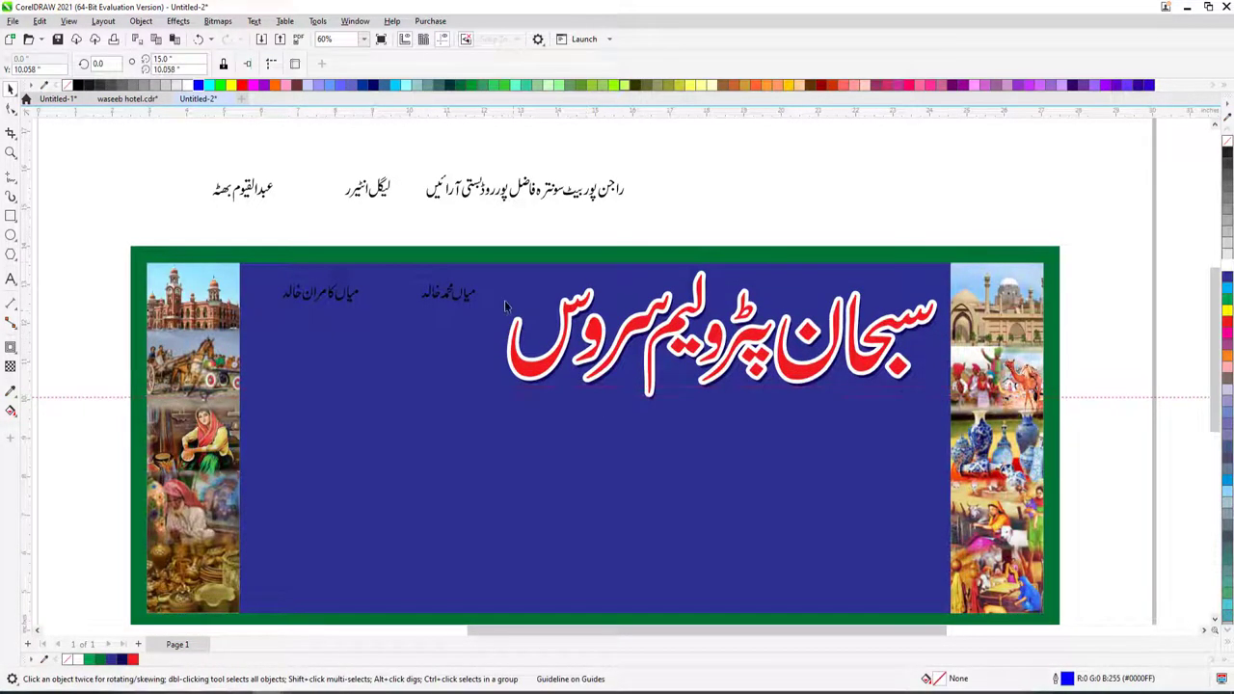
drag(241, 331, 241, 331)
scroll(366, 303, down, 2)
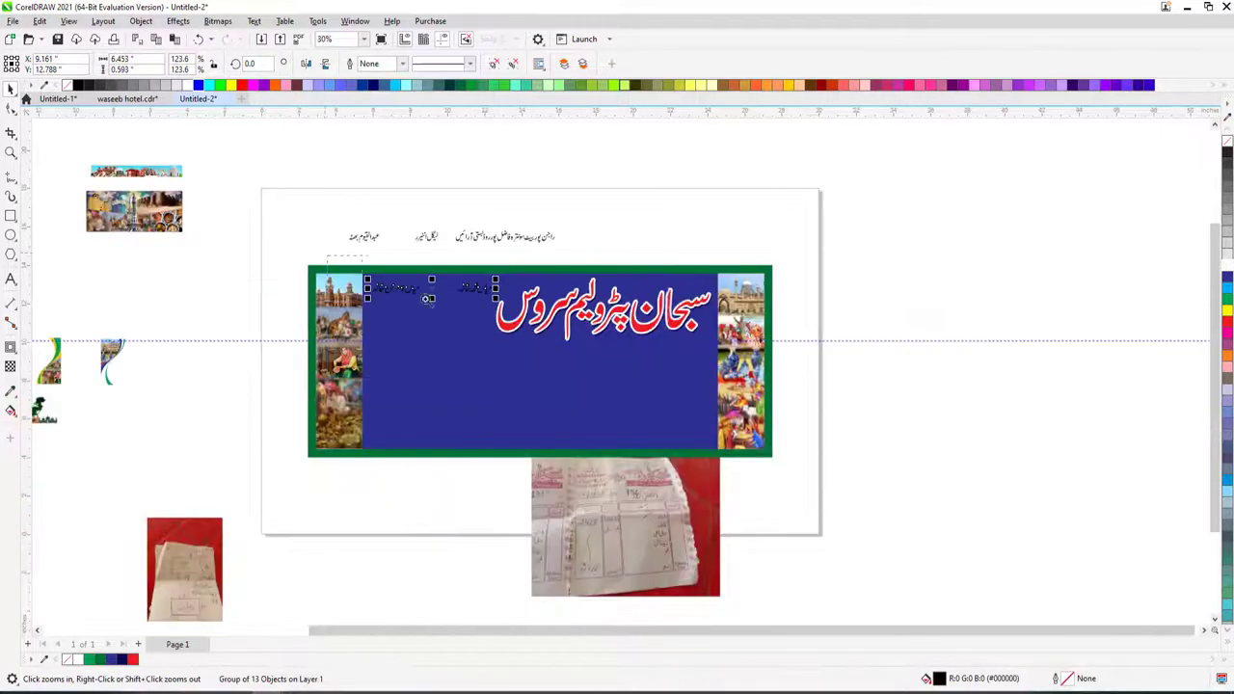
- Enlarge the first Urdu name line by its corner handle
scroll(367, 303, up, 3)
click(583, 287)
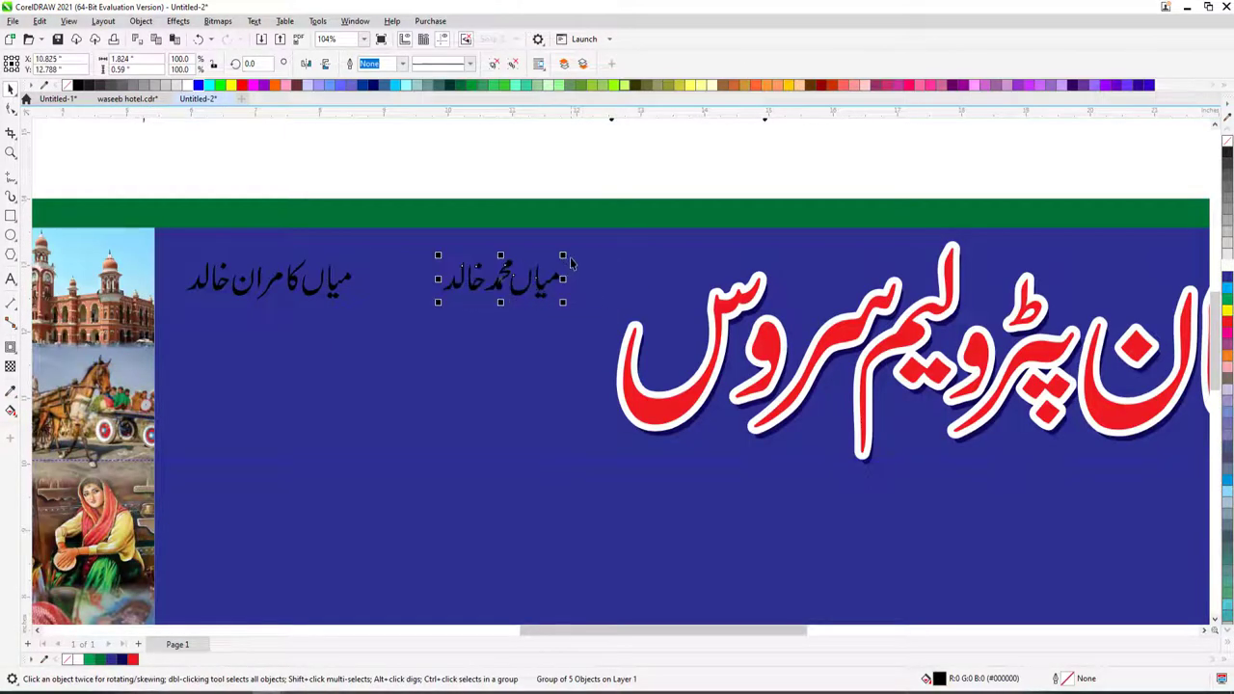
drag(623, 232, 497, 330)
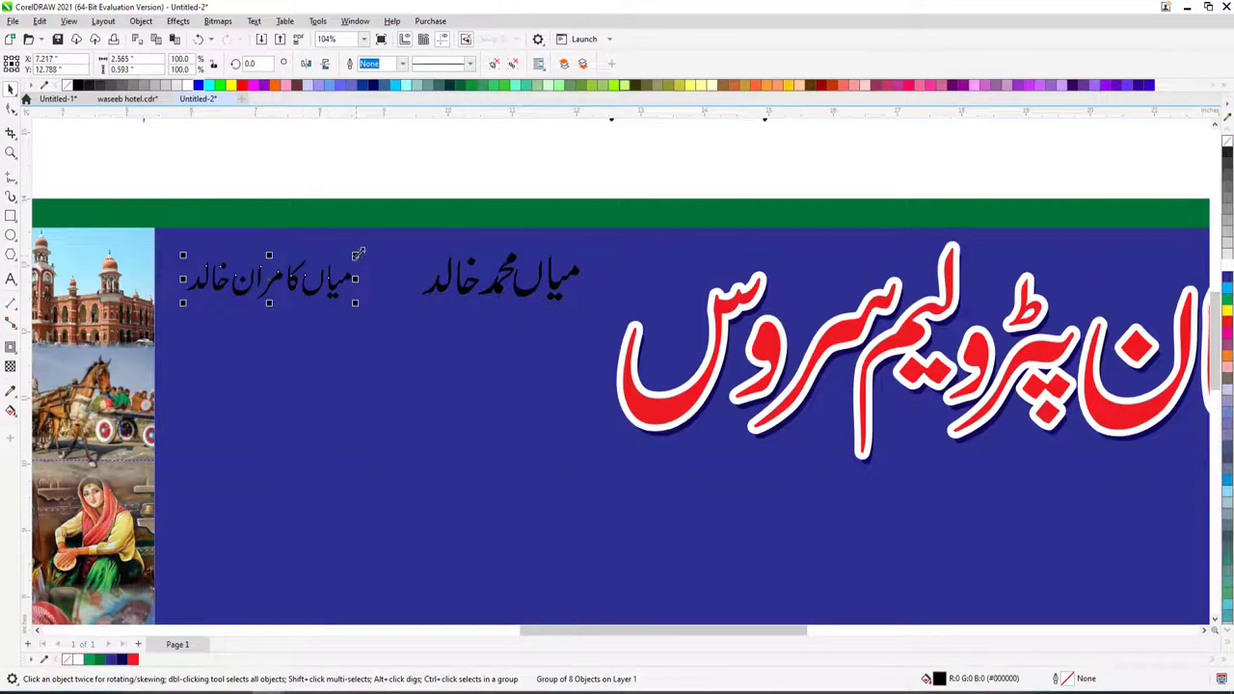
drag(356, 254, 645, 353)
scroll(400, 248, down, 2)
scroll(399, 280, up, 3)
- Nudge letters within the second name and close the gap between its words
click(654, 352)
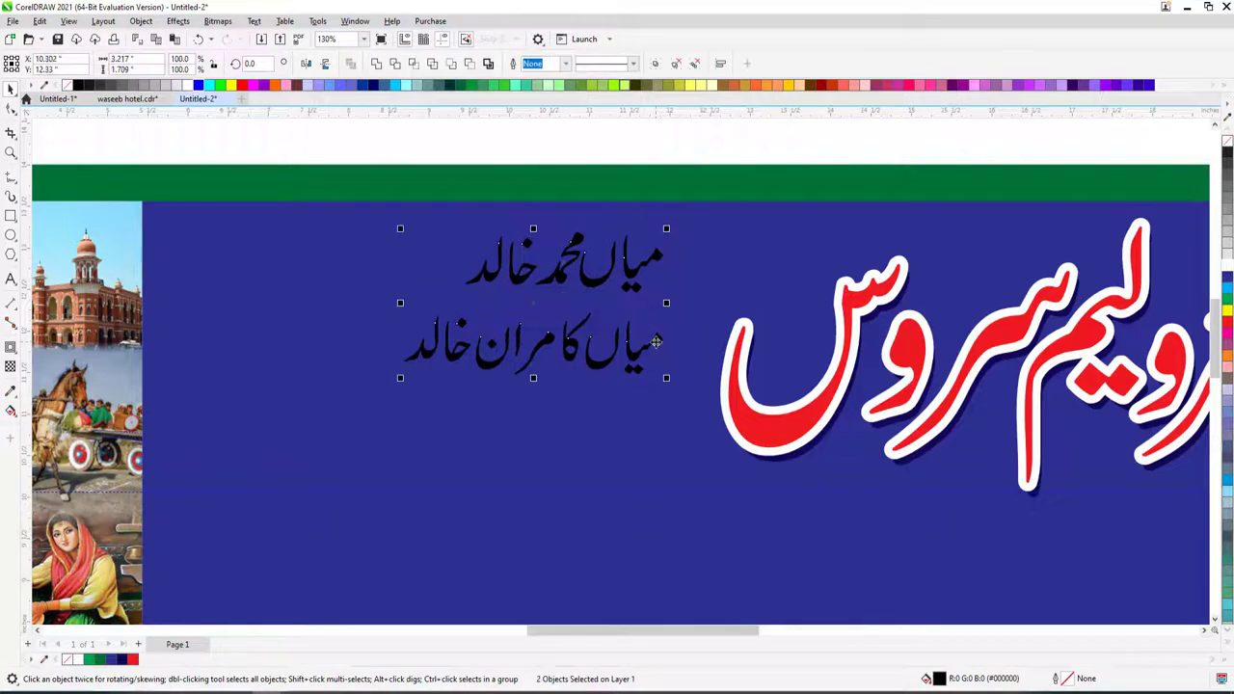
scroll(535, 349, up, 4)
ctrl+click(574, 314)
drag(509, 245, 405, 371)
key(Right)
drag(290, 328, 622, 355)
scroll(549, 340, down, 5)
scroll(622, 355, up, 4)
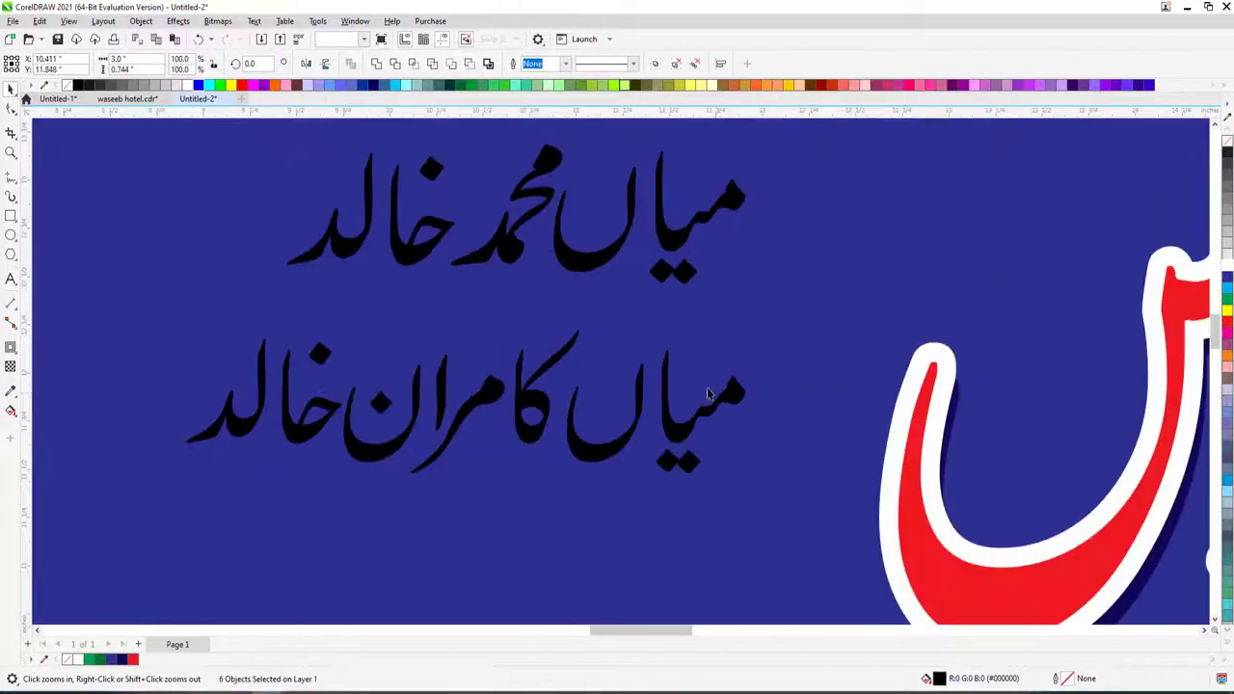
- Shrink the second name's first word slightly and enlarge the second name leftward
shift+click(715, 416)
shift+click(752, 328)
drag(791, 293, 565, 496)
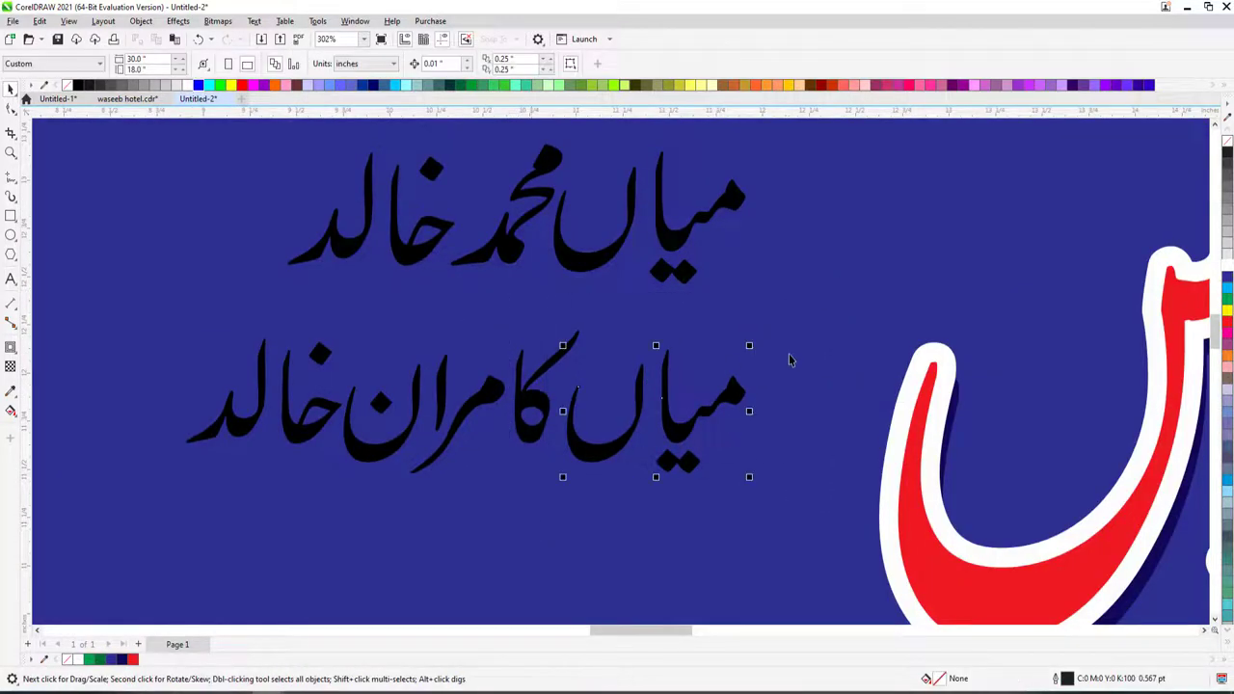
drag(750, 338, 690, 400)
scroll(691, 397, down, 5)
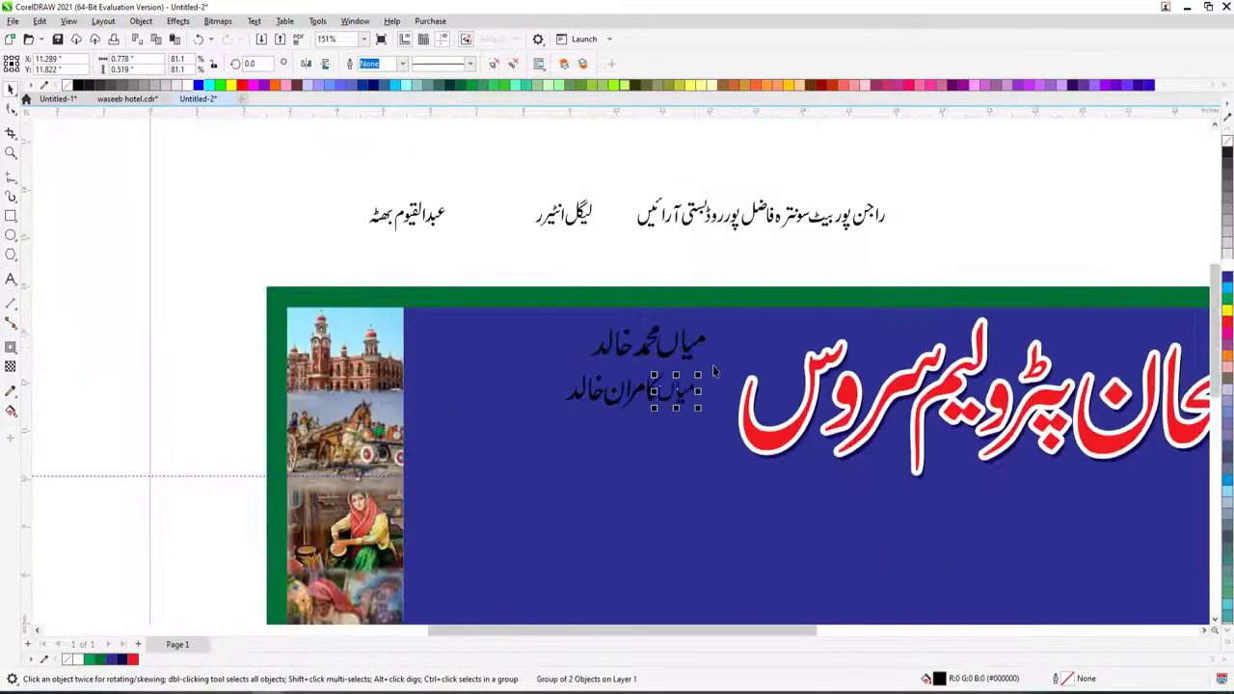
key(Escape)
click(691, 393)
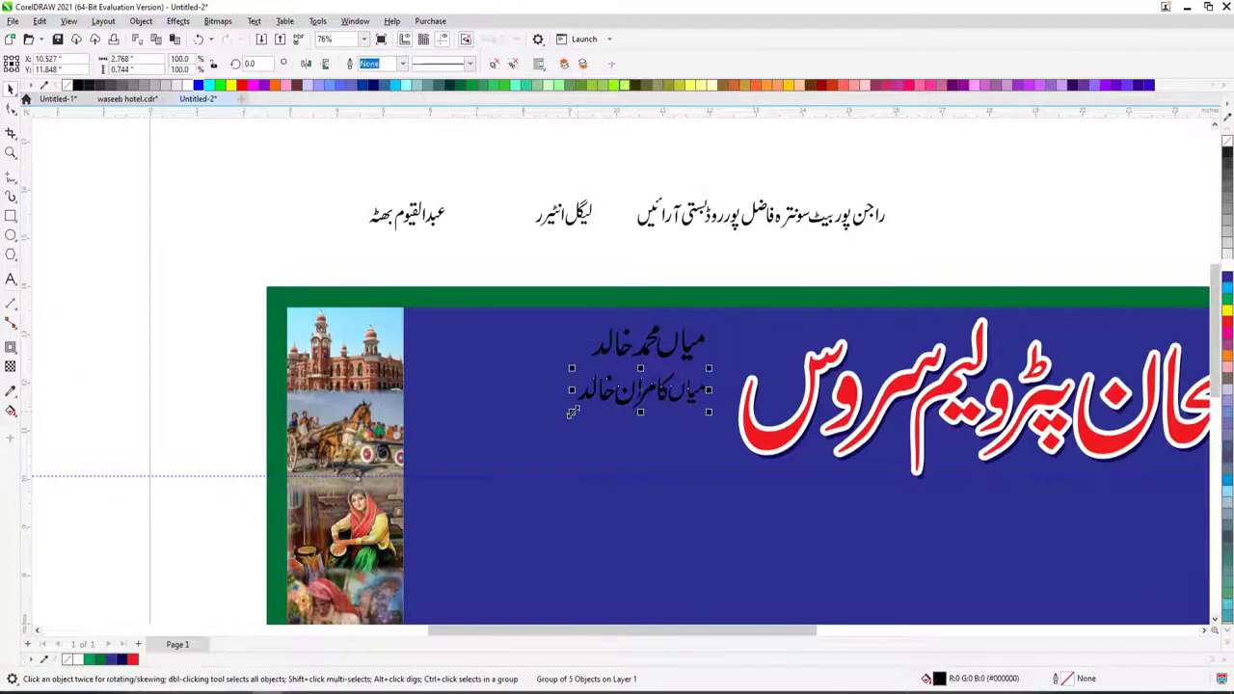
drag(576, 414, 564, 415)
shift+click(621, 352)
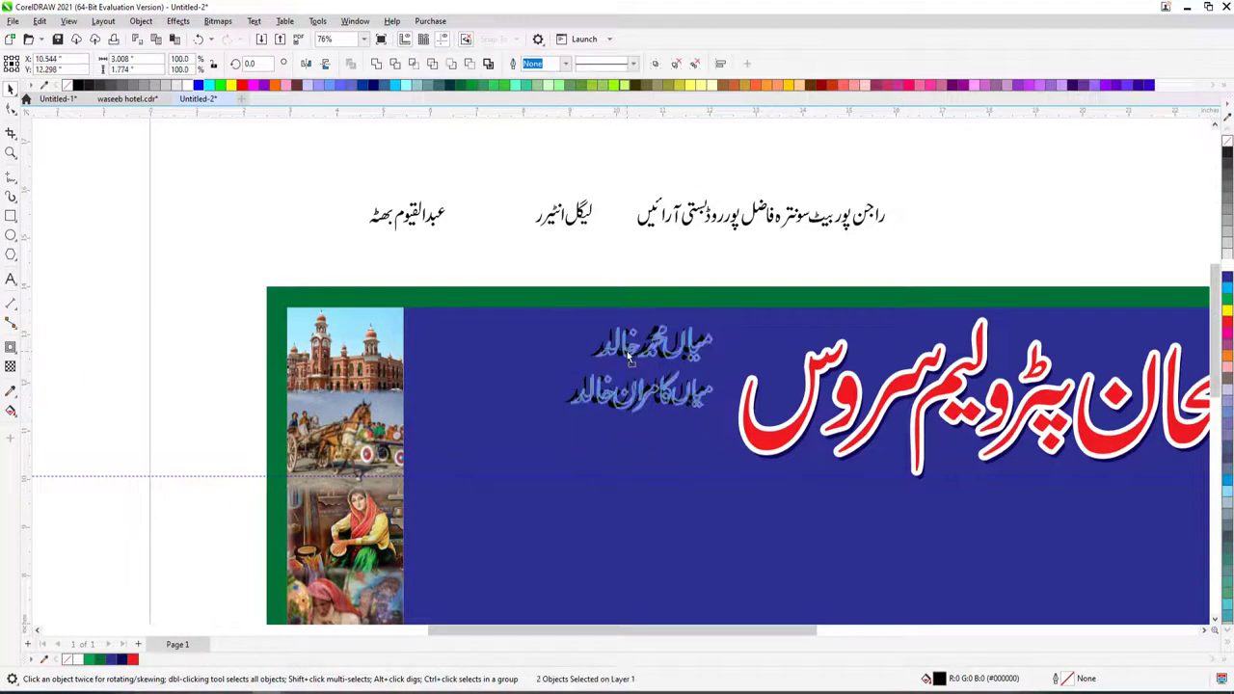
key(Escape)
scroll(627, 351, down, 3)
scroll(712, 309, up, 2)
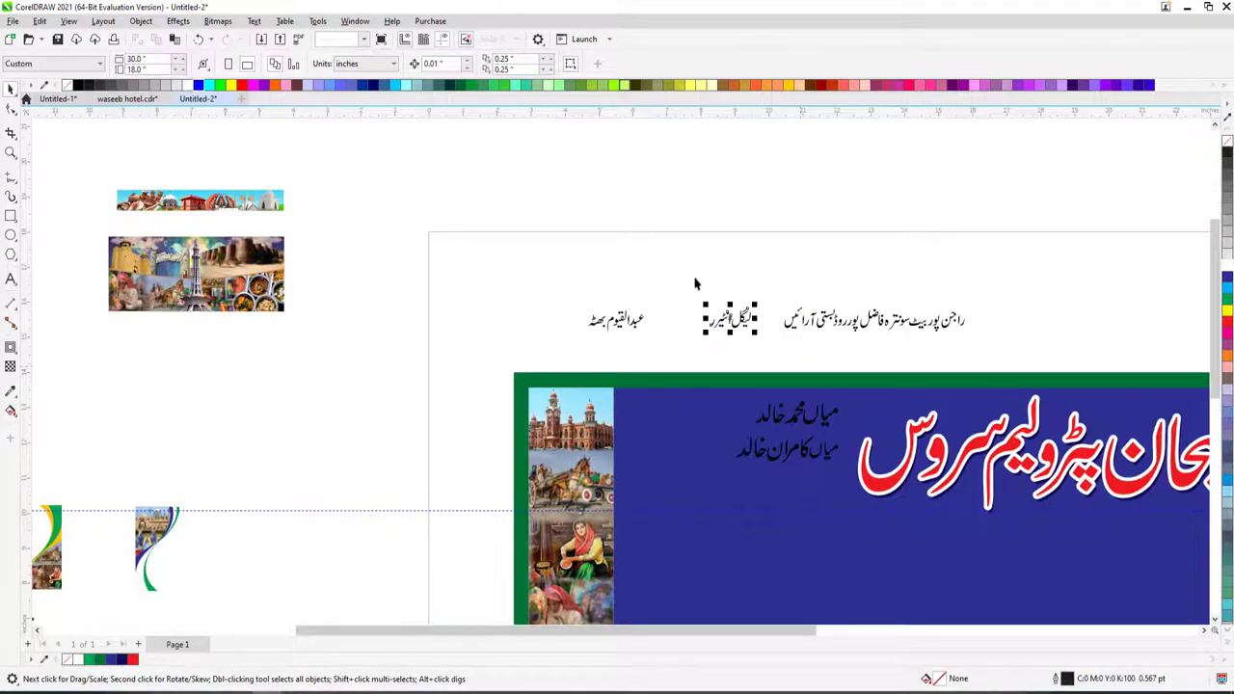
- Move the third name below the other two and enlarge it to match them
click(615, 323)
click(782, 487)
scroll(782, 487, up, 3)
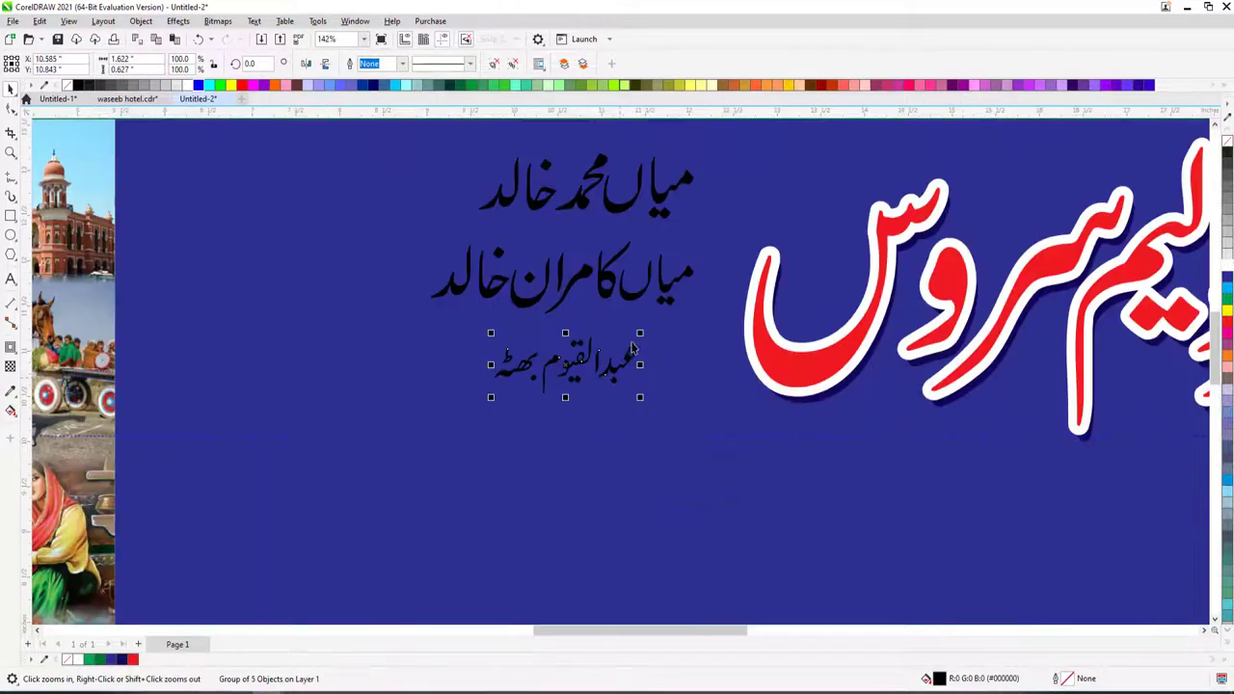
drag(653, 347, 560, 378)
shift+click(665, 299)
click(664, 353)
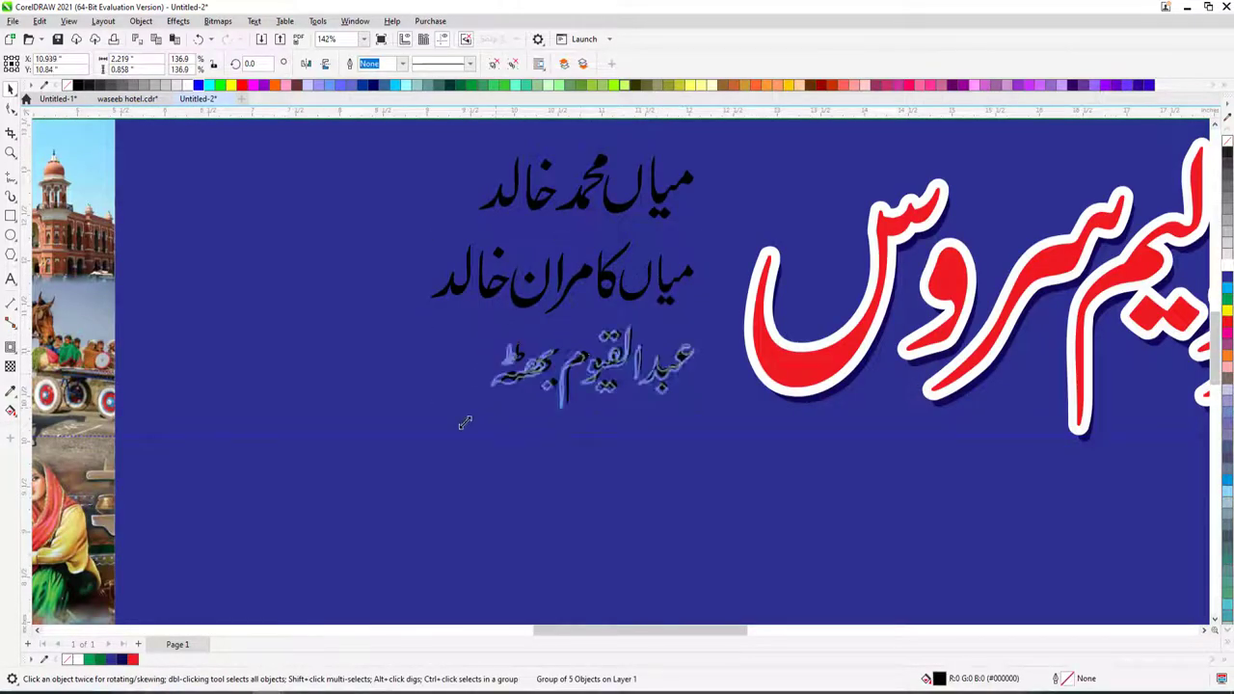
click(557, 369)
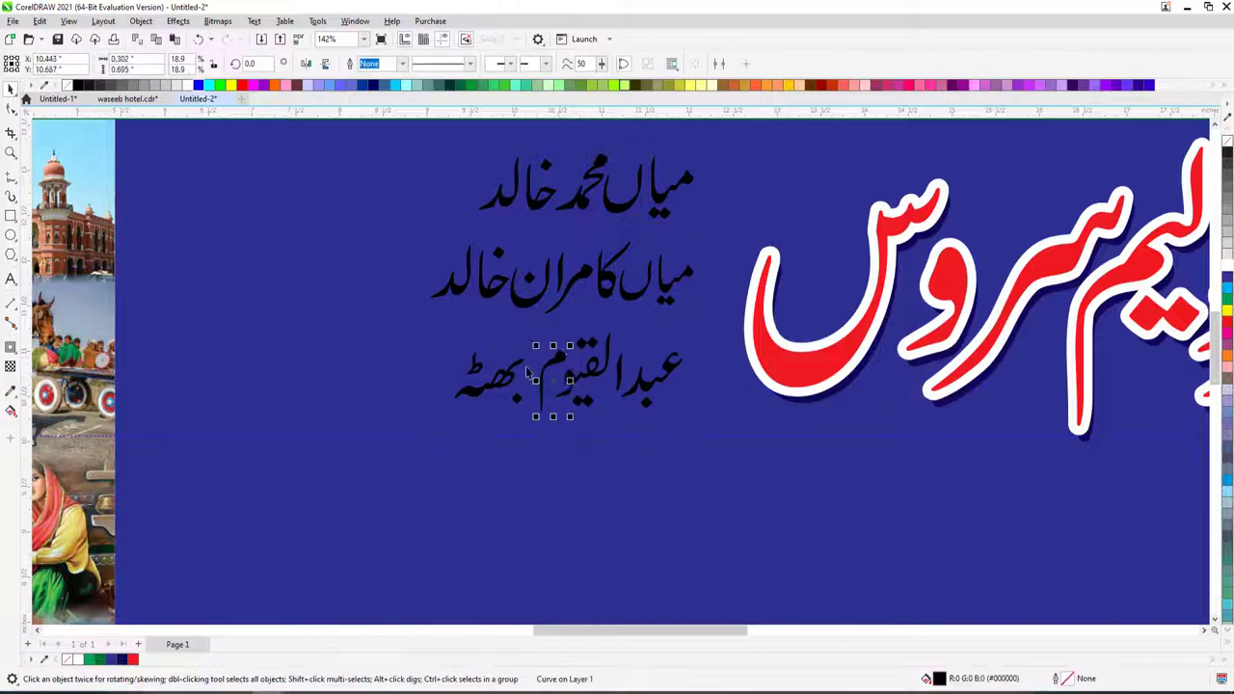
click(519, 378)
click(579, 367)
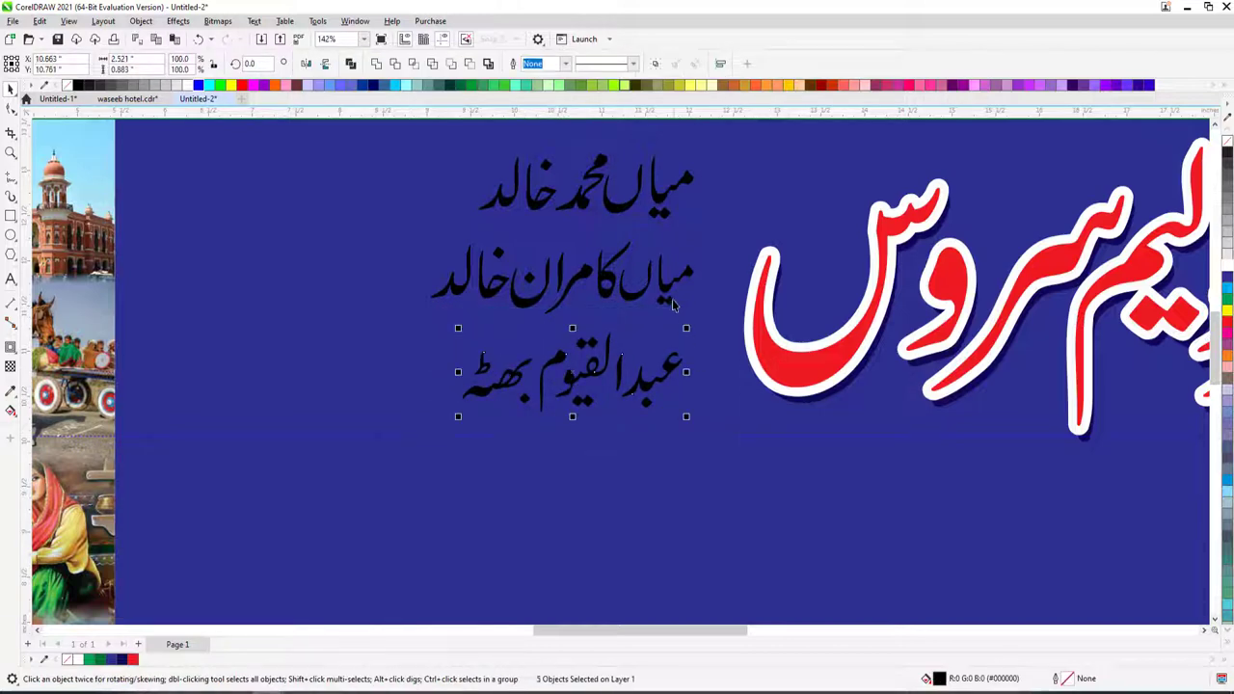
scroll(638, 282, down, 2)
scroll(637, 283, down, 2)
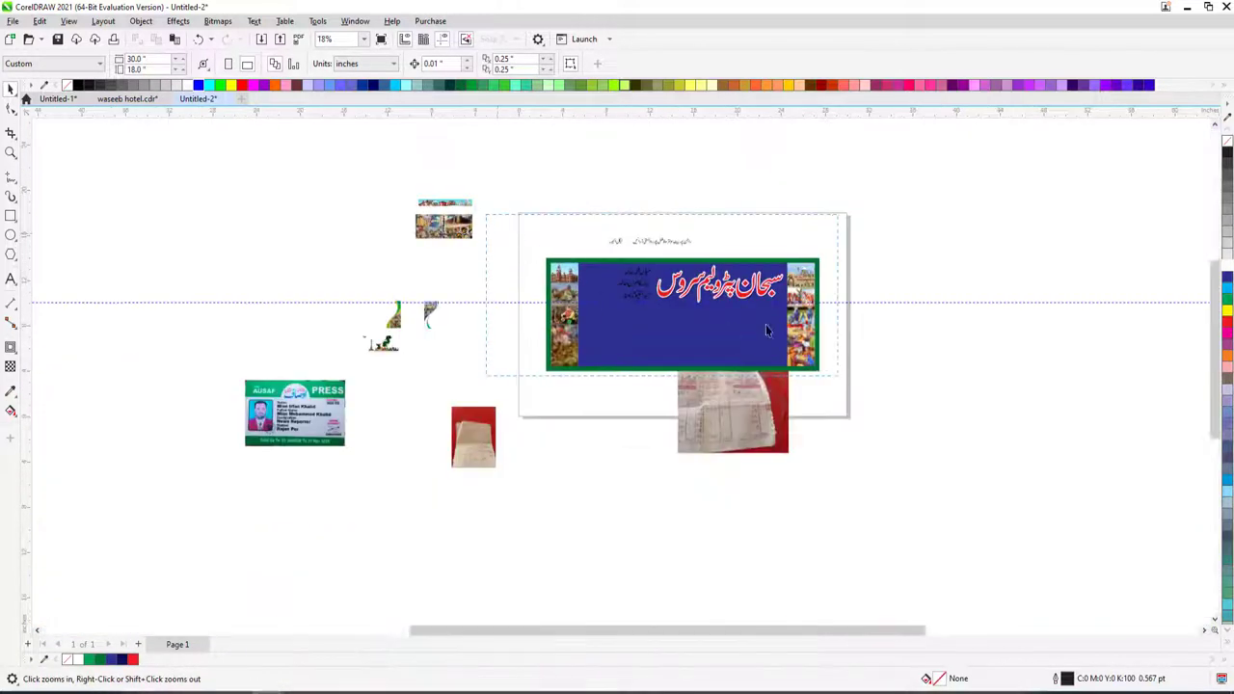
- Drag the small 'legal adviser' caption into the names, scale it to 49%, above the third name
scroll(675, 258, up, 3)
click(487, 203)
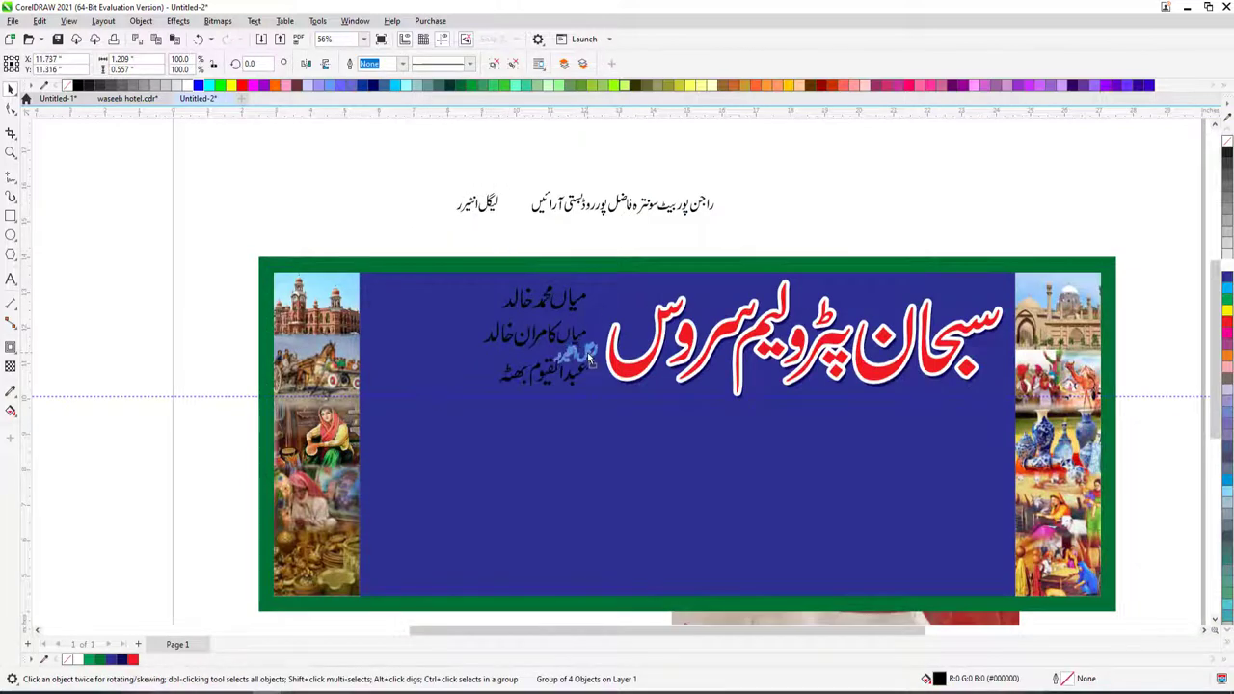
drag(590, 358, 590, 357)
key(z)
drag(475, 317, 748, 416)
drag(532, 252, 468, 353)
scroll(469, 353, down, 2)
click(464, 371)
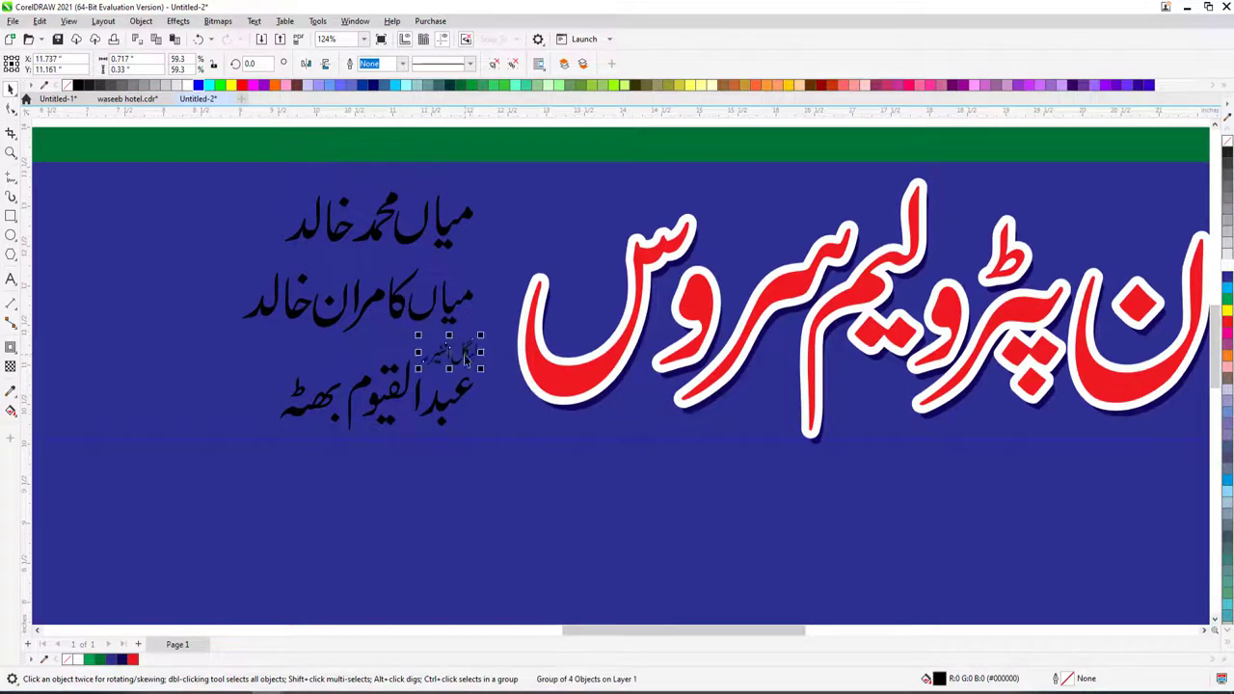
click(455, 317)
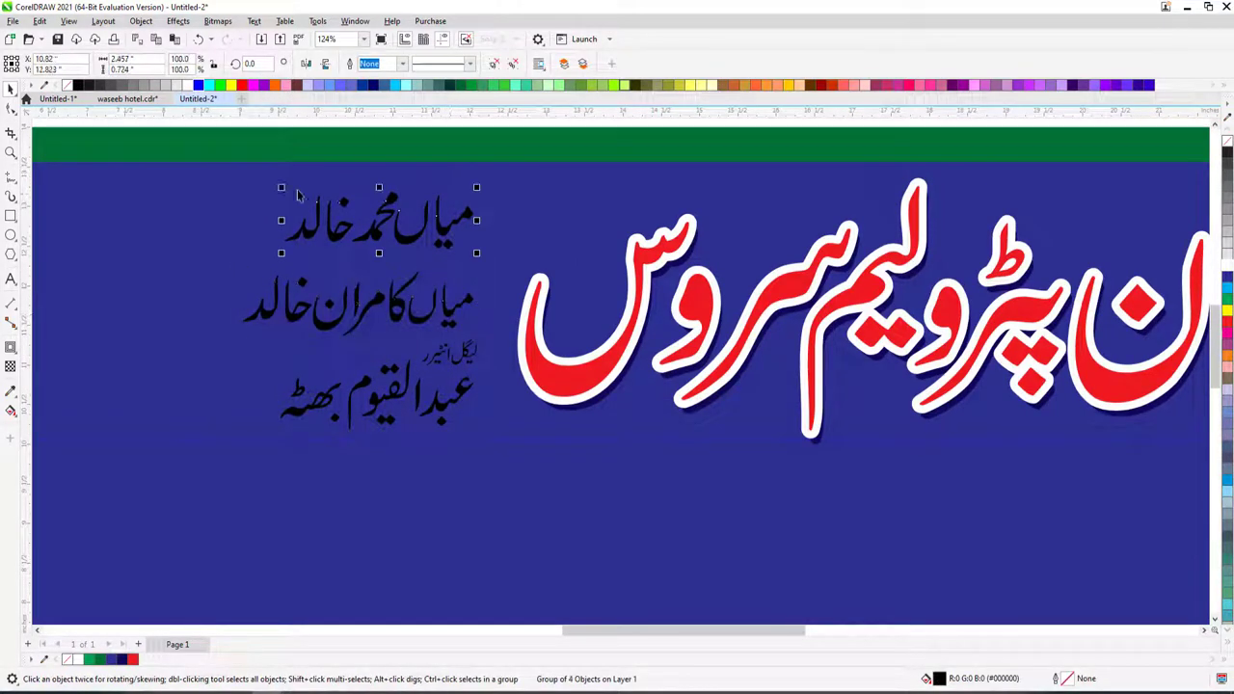
scroll(731, 522, down, 4)
- Bring the receipt photo to the front over the banner's left side
scroll(731, 521, up, 2)
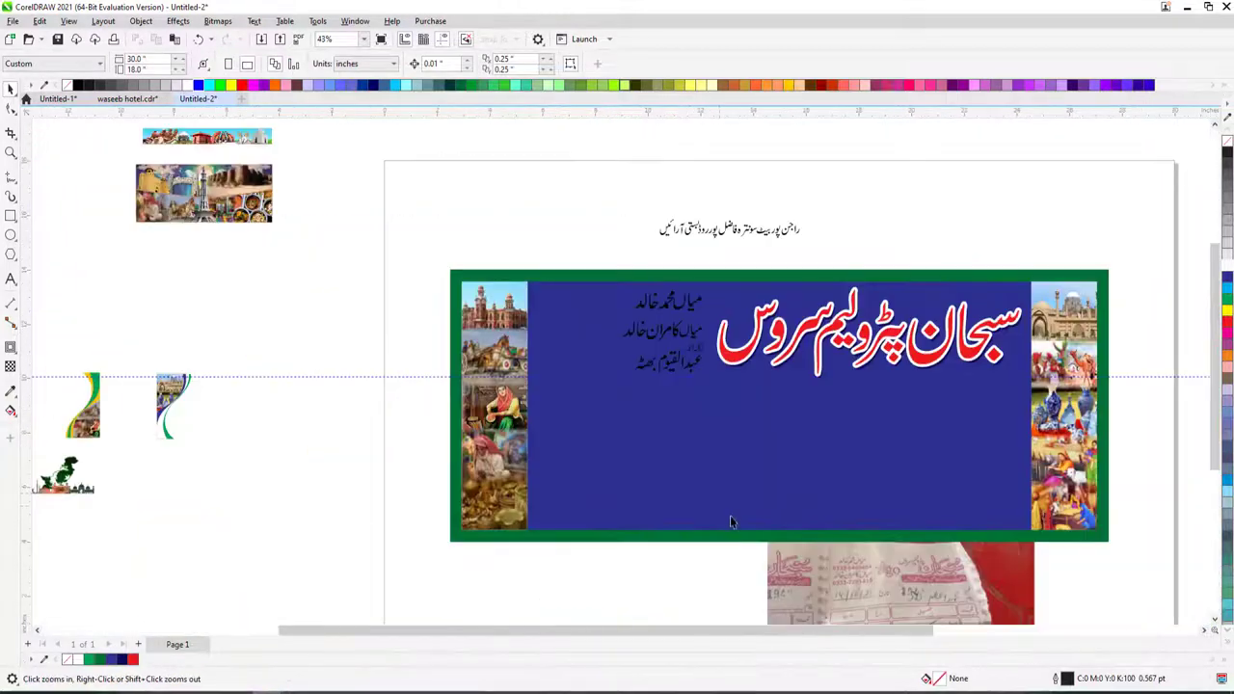
drag(843, 580, 394, 342)
scroll(853, 482, up, 2)
key(shift+Page_Up)
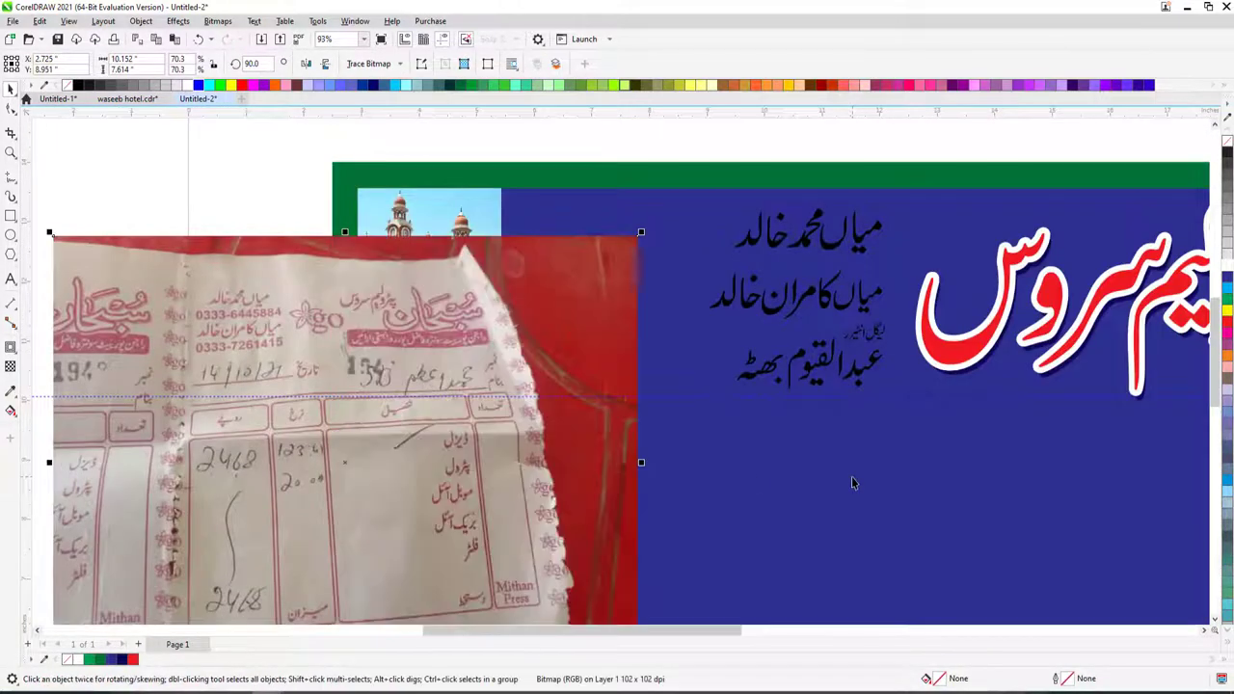
drag(489, 428, 407, 413)
- Add a text line starting with '03' on the receipt
click(12, 279)
click(297, 281)
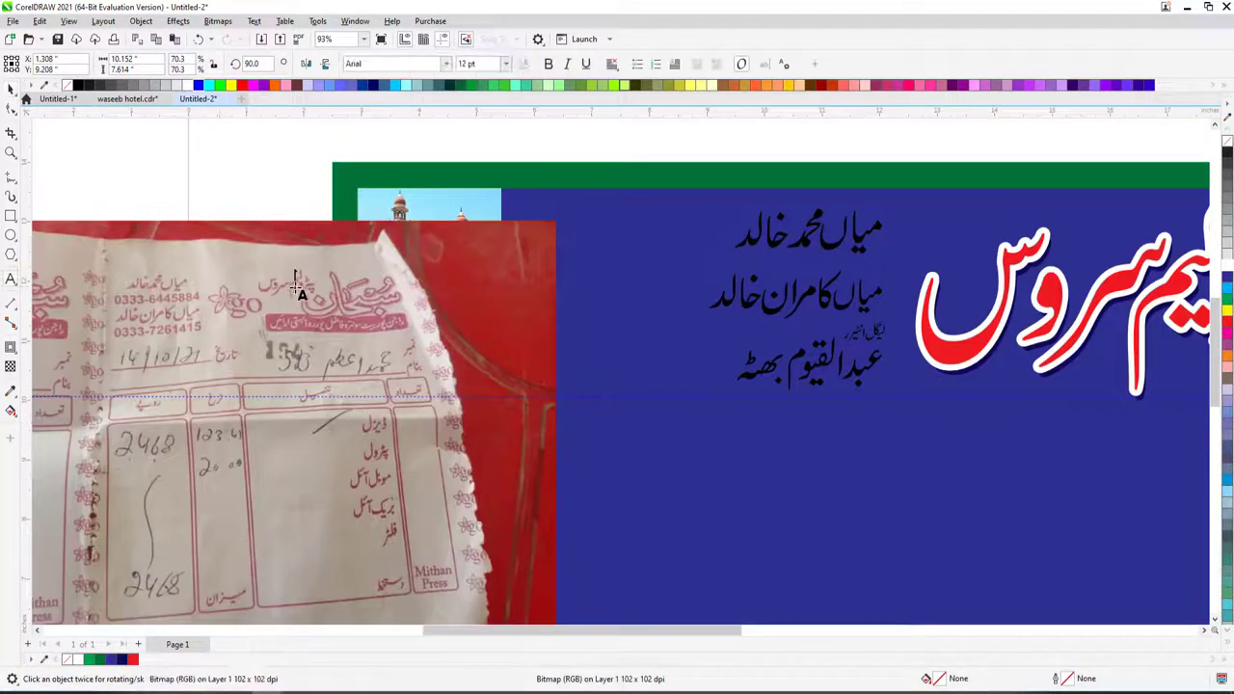
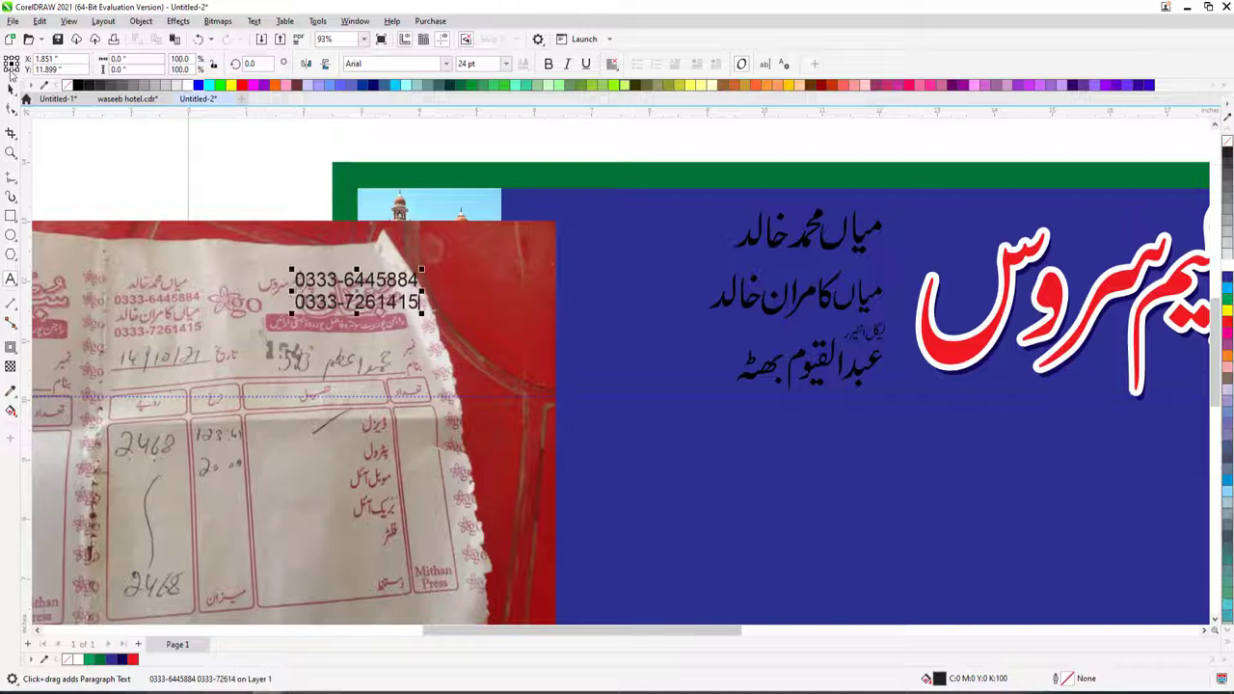
click(11, 87)
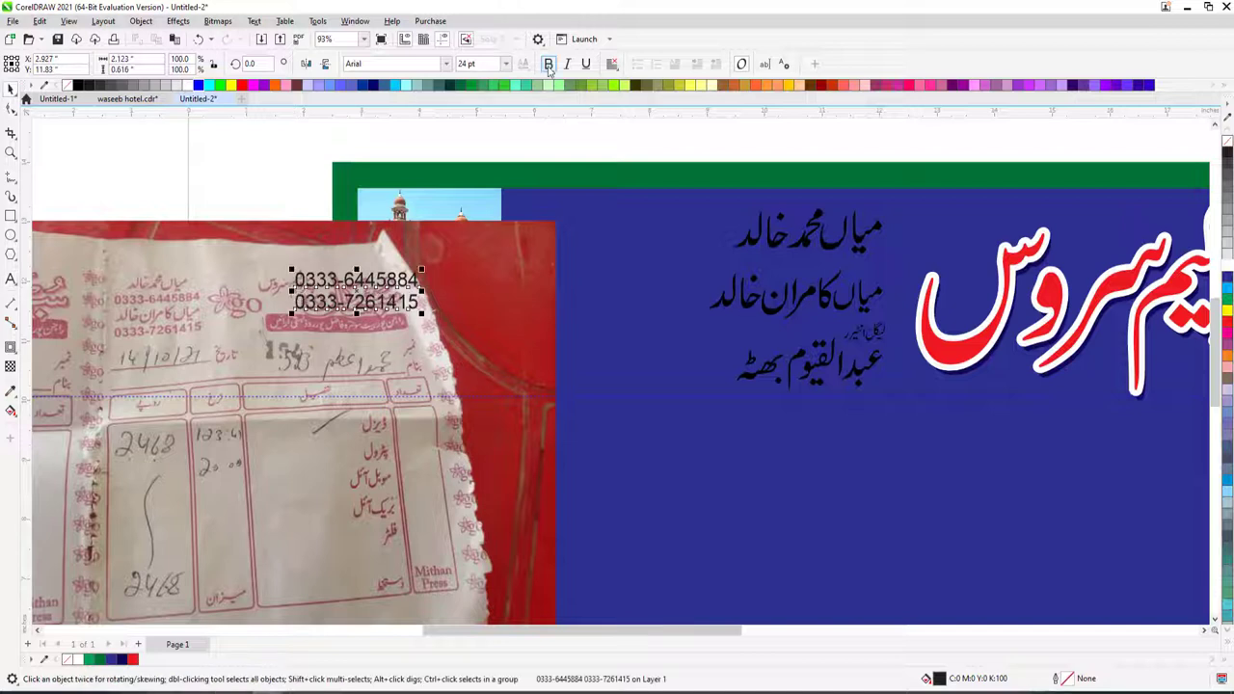
- Set the phone-number text in Swiss921 BT and move it onto the blue panel
click(446, 64)
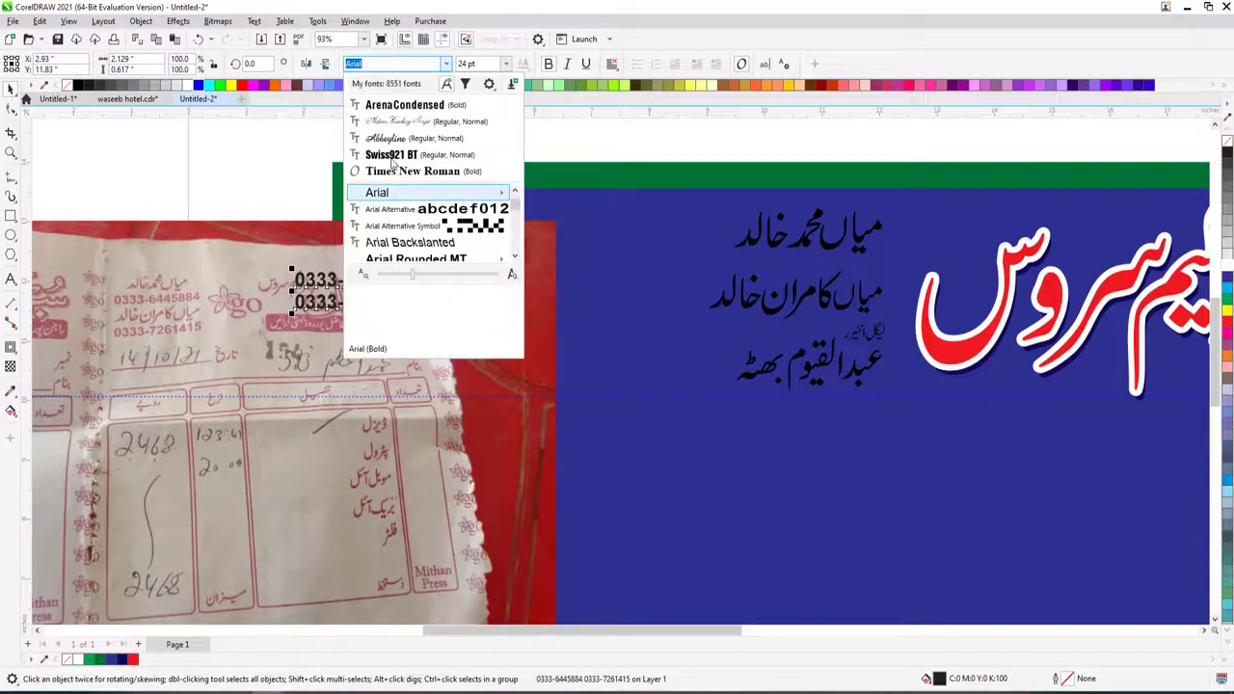
click(393, 234)
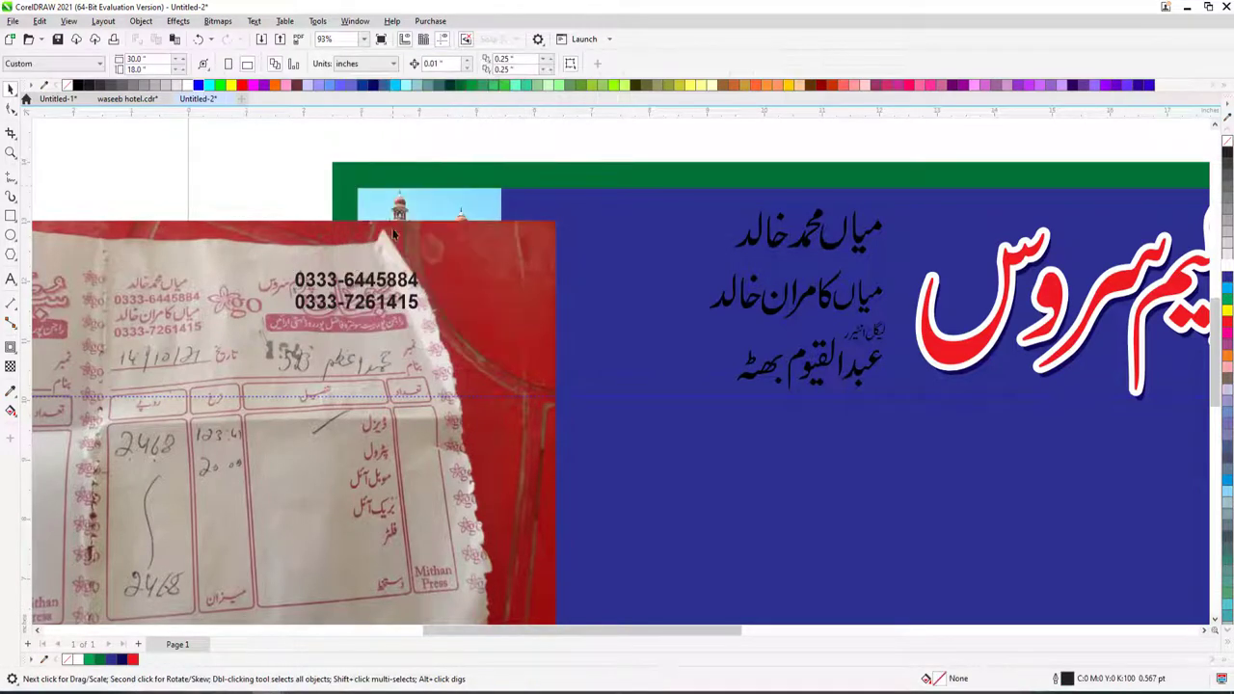
click(405, 284)
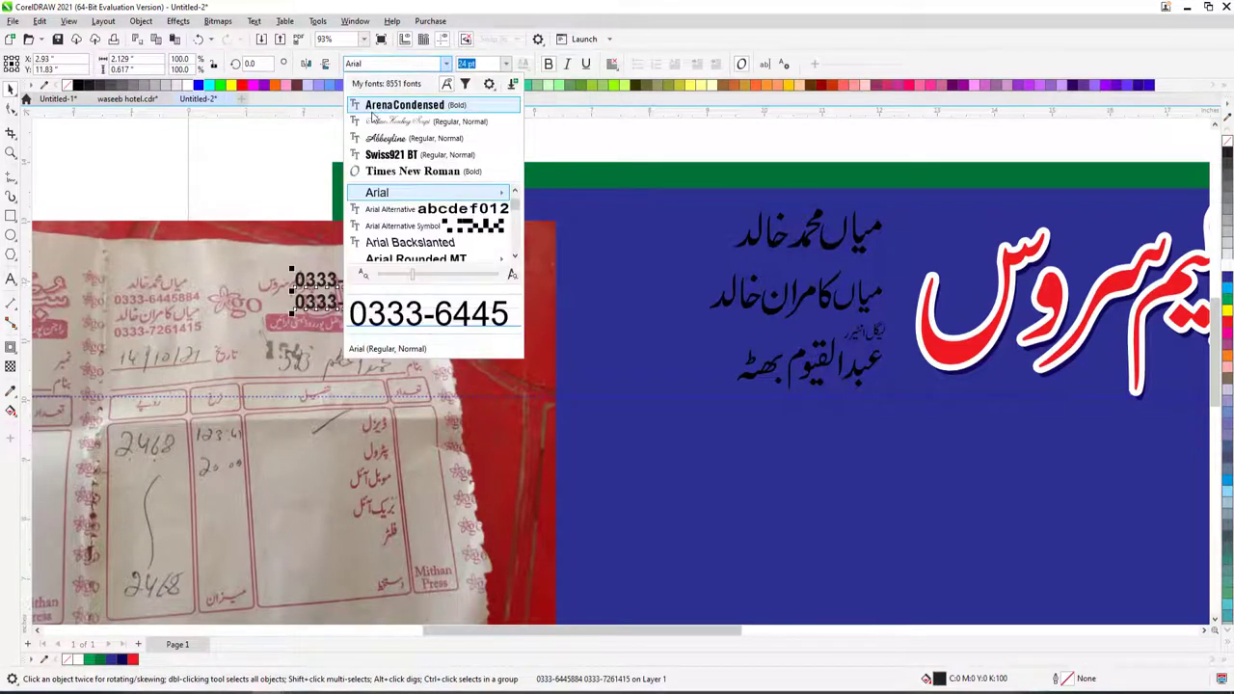
click(405, 100)
drag(529, 274, 533, 273)
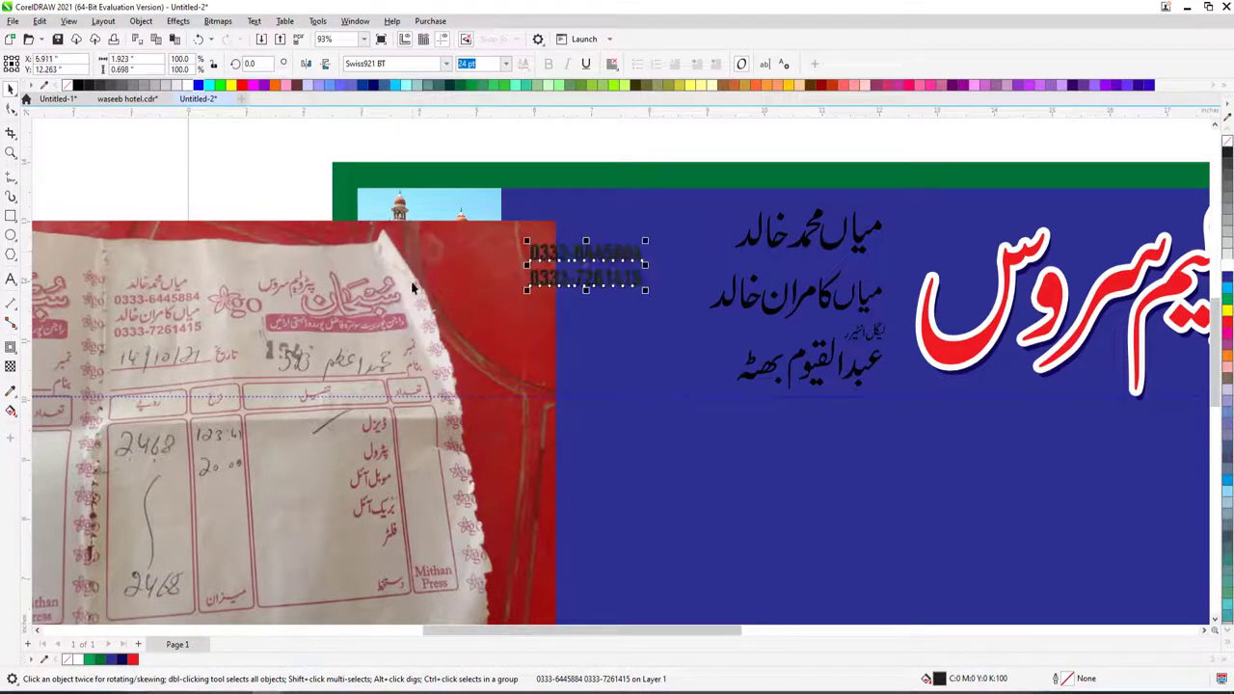
- Resize and narrow both phone numbers to fit beside the names, shifting the names slightly right
drag(648, 241, 731, 207)
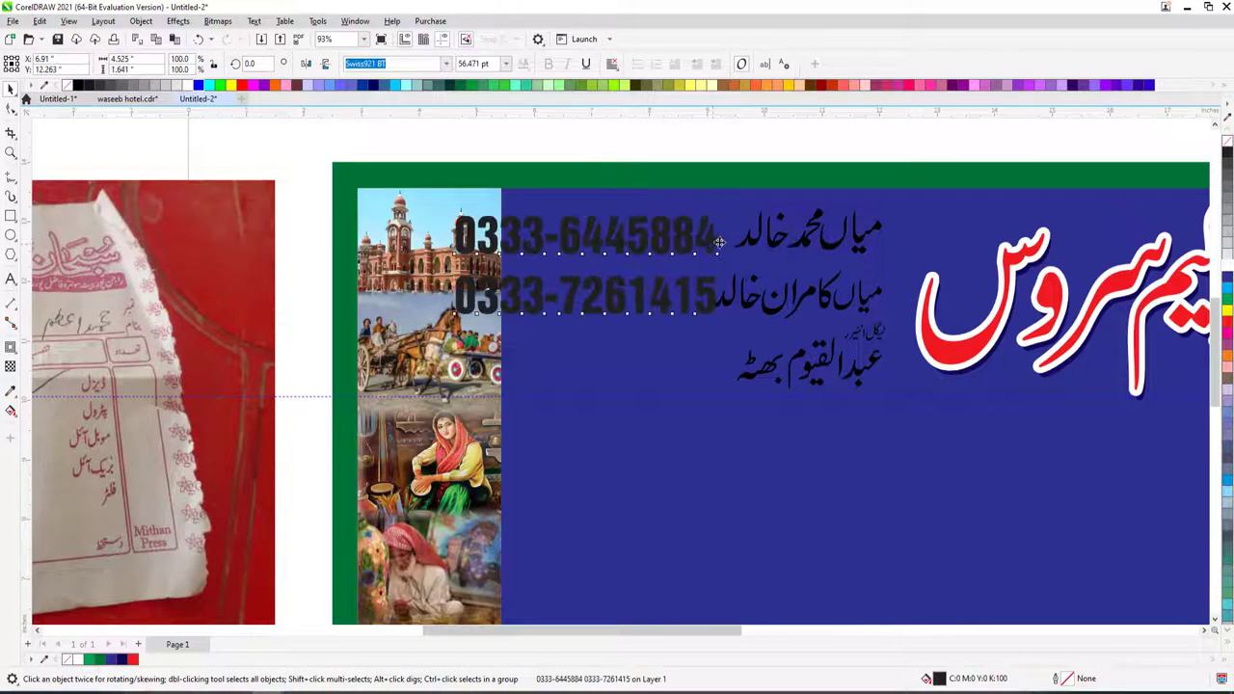
drag(736, 267, 726, 246)
drag(732, 204, 724, 201)
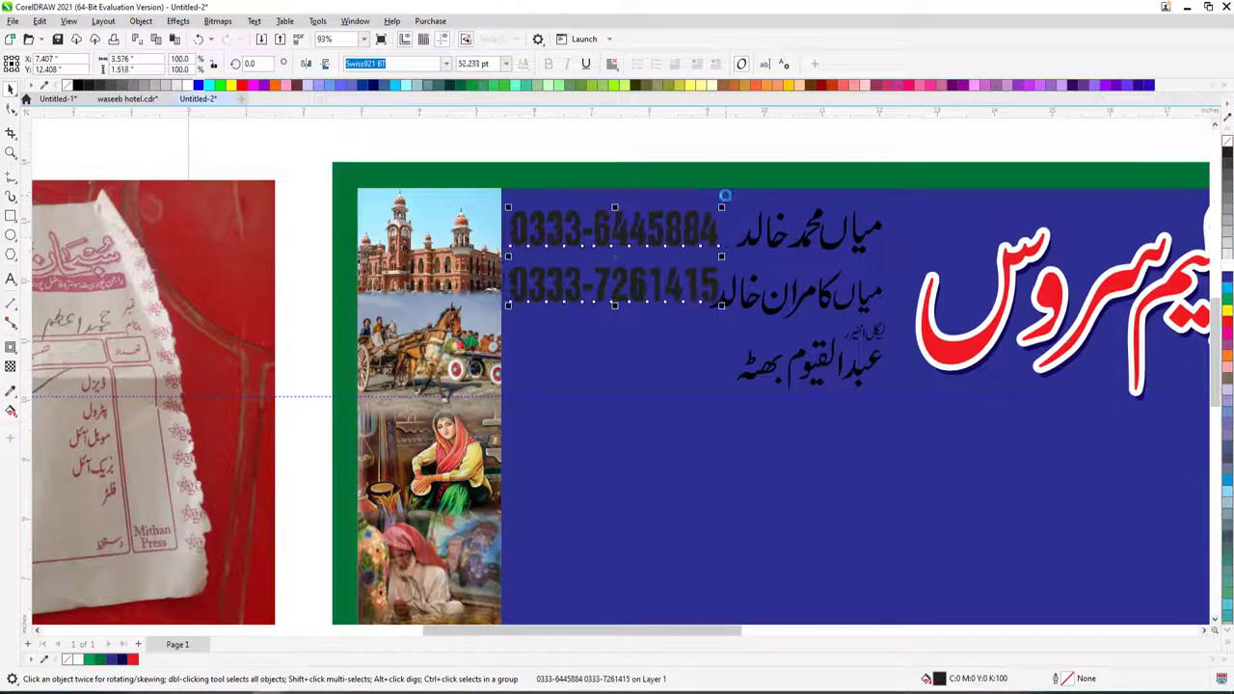
click(707, 294)
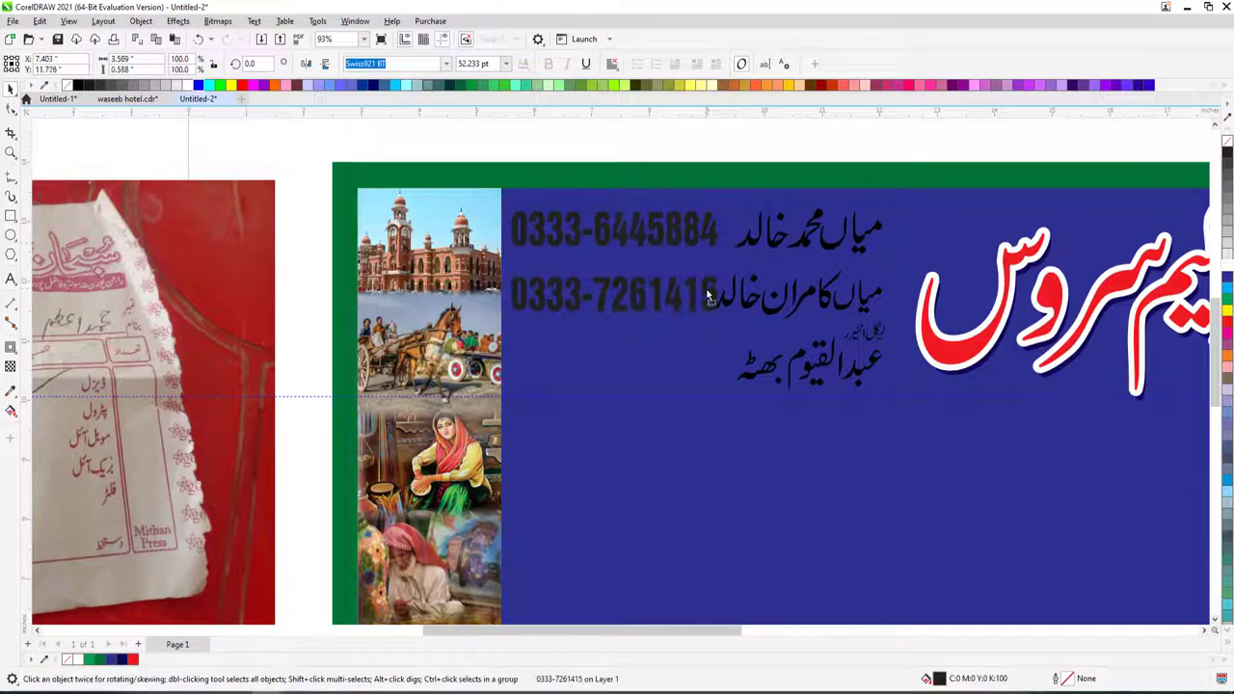
shift+click(707, 248)
drag(721, 264, 711, 264)
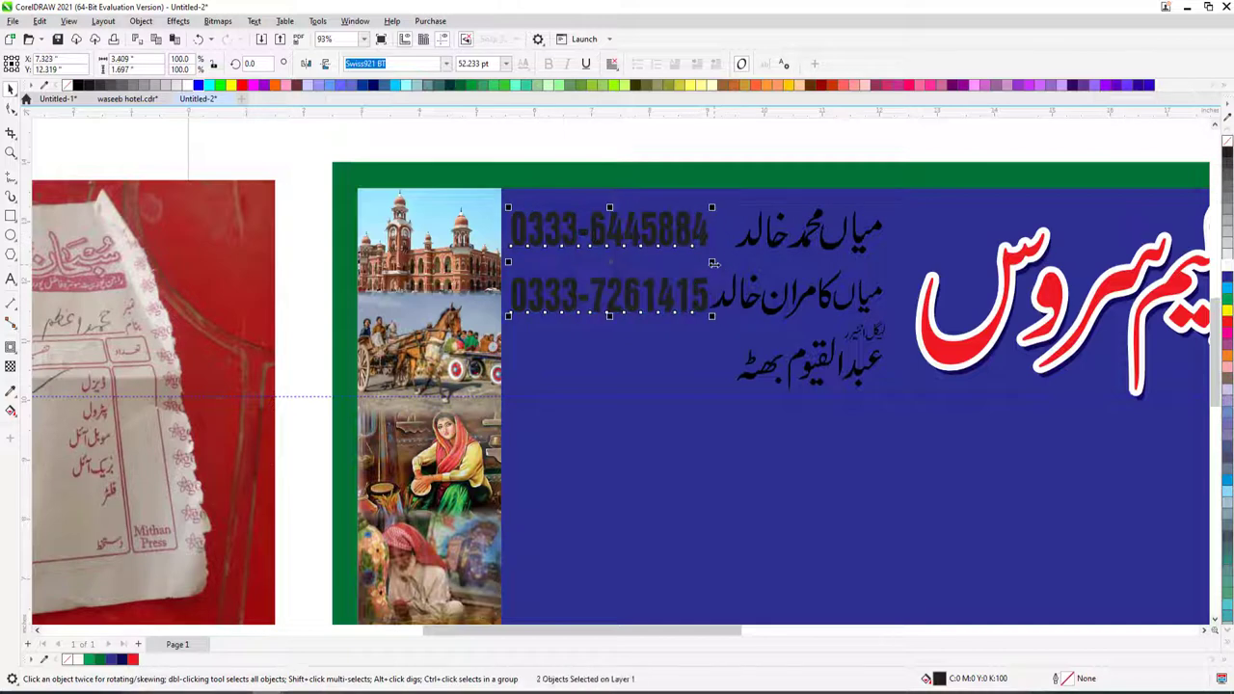
drag(878, 355, 889, 355)
- Drag-copy the second phone number down beside the third name
drag(709, 295, 709, 371)
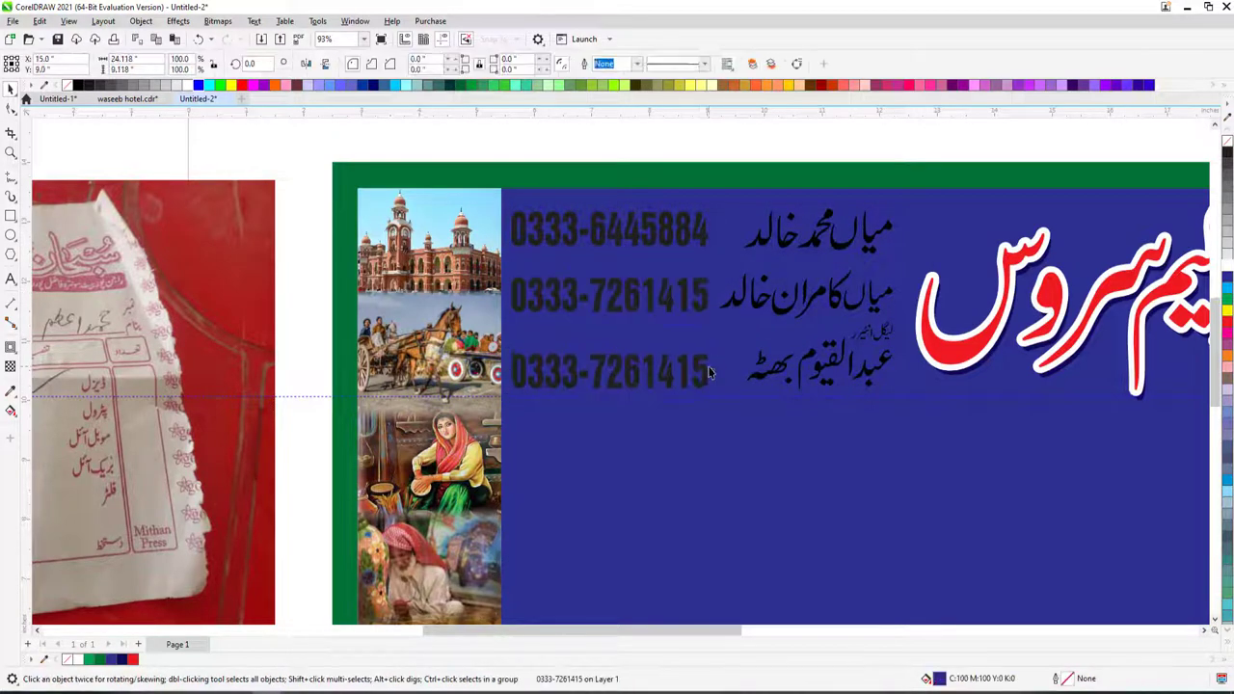
click(710, 364)
key(ctrl+z)
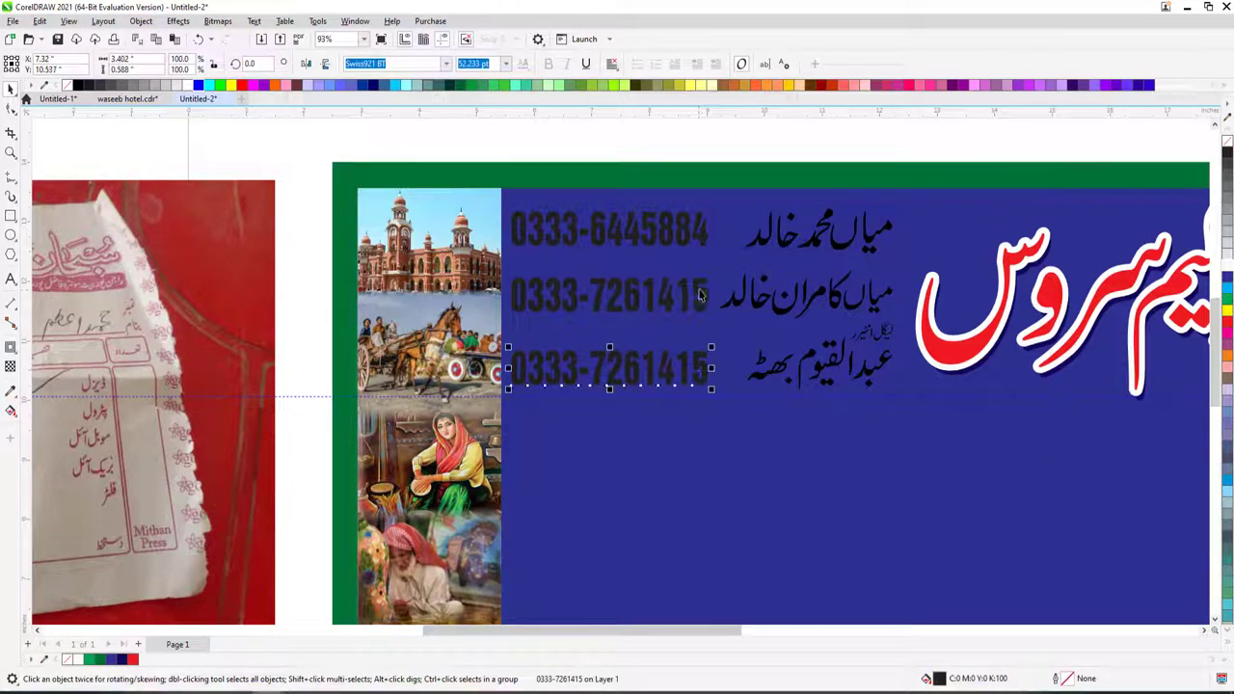
click(701, 294)
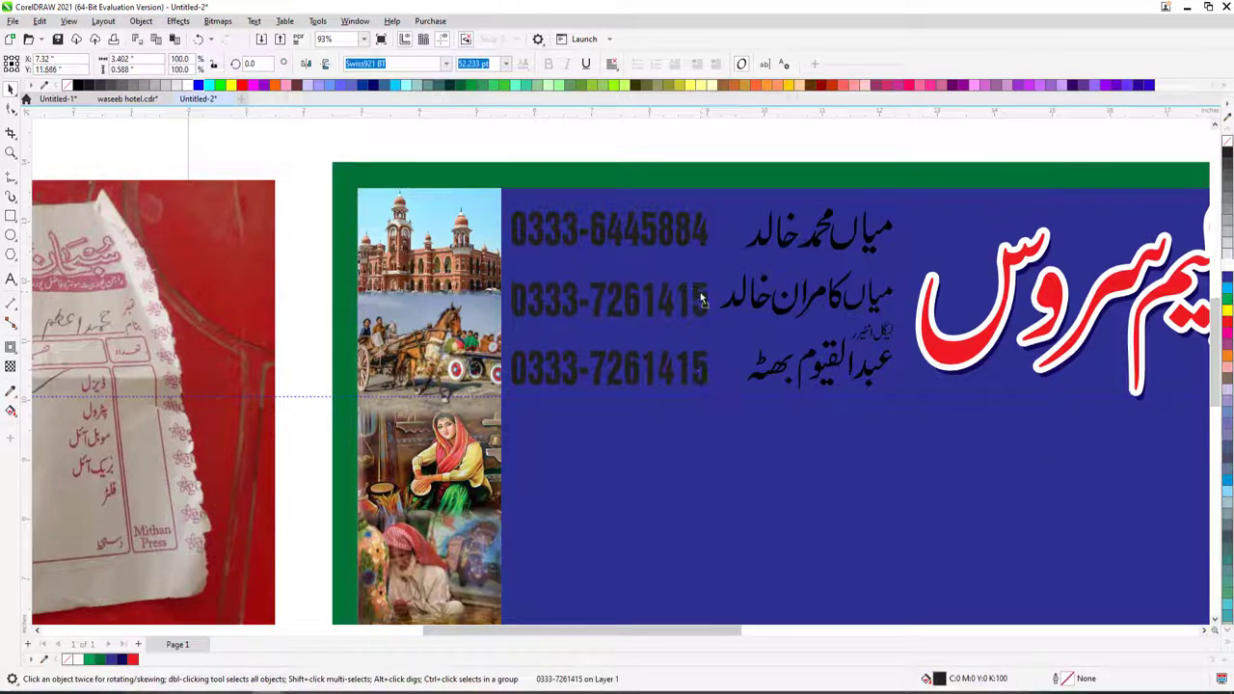
click(687, 239)
scroll(294, 336, down, 3)
scroll(475, 548, up, 2)
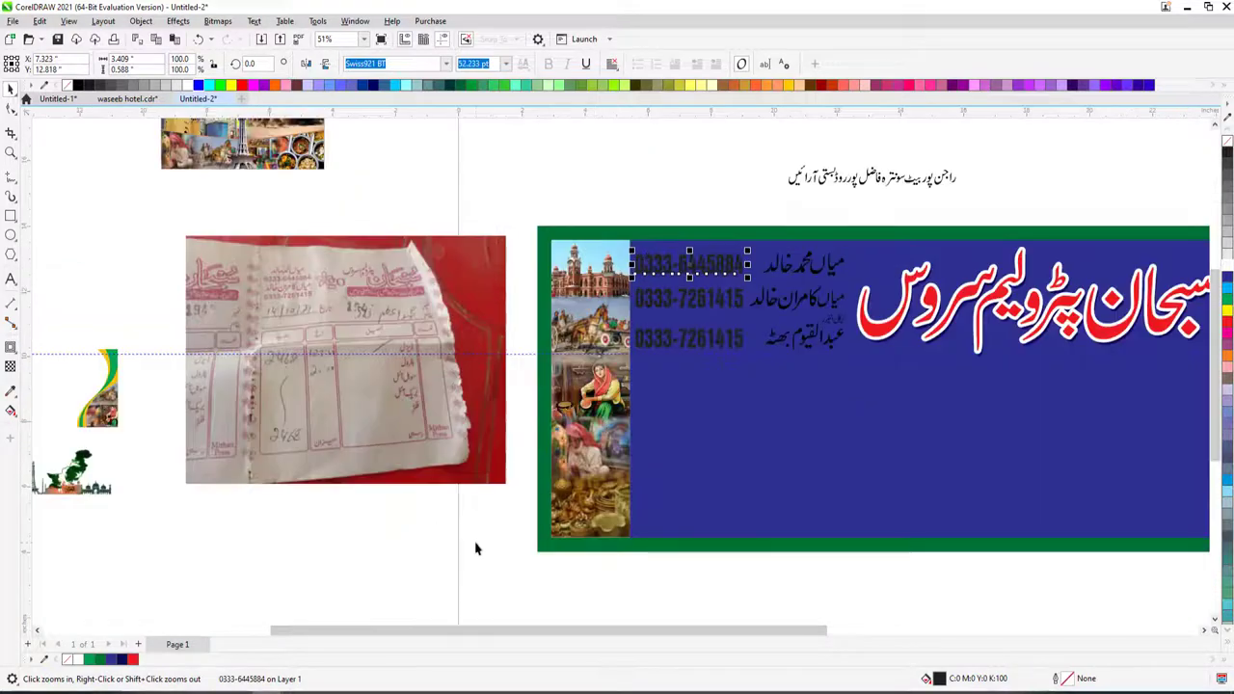
- Place the second receipt photo beside the first and retype the third phone number with a new number
scroll(476, 548, down, 3)
drag(434, 590, 474, 509)
scroll(515, 509, up, 3)
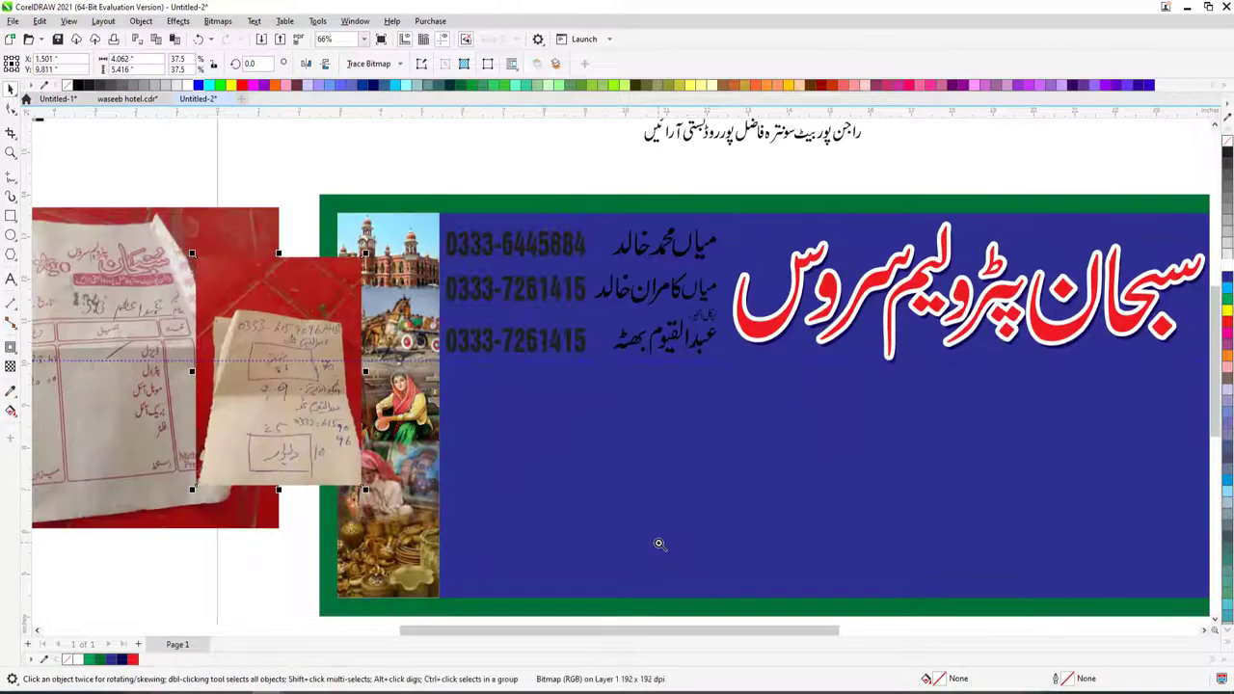
scroll(429, 318, up, 2)
double_click(644, 350)
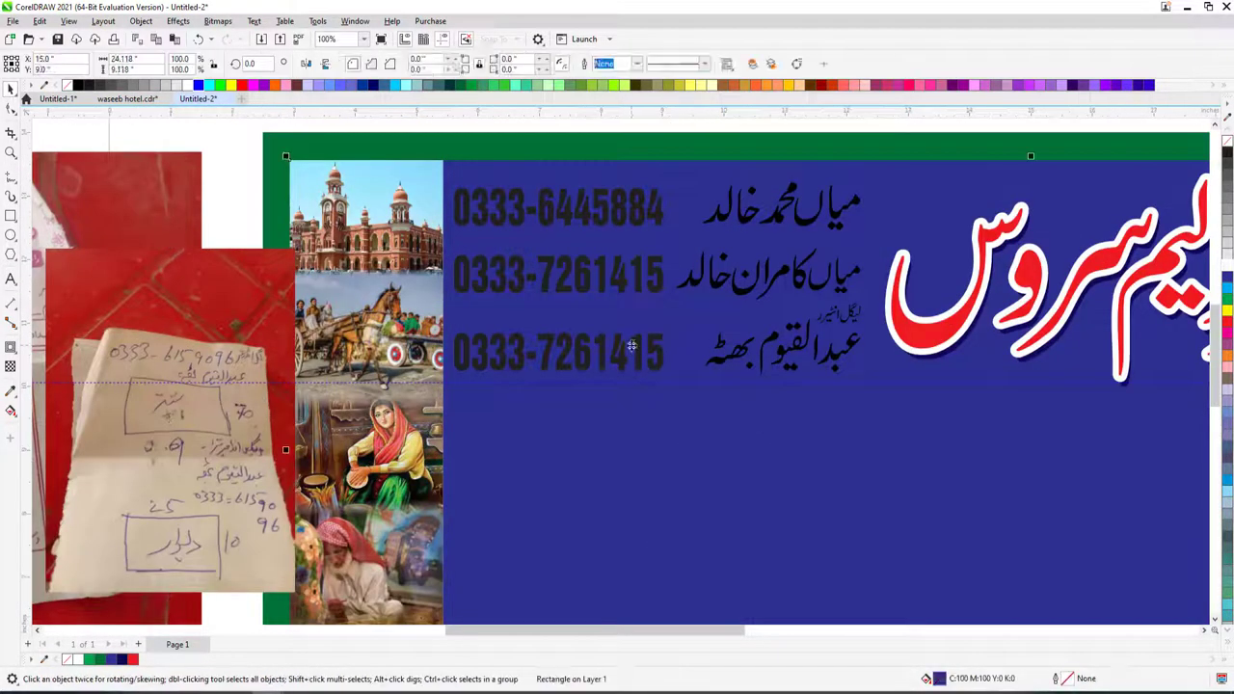
key(ctrl+a)
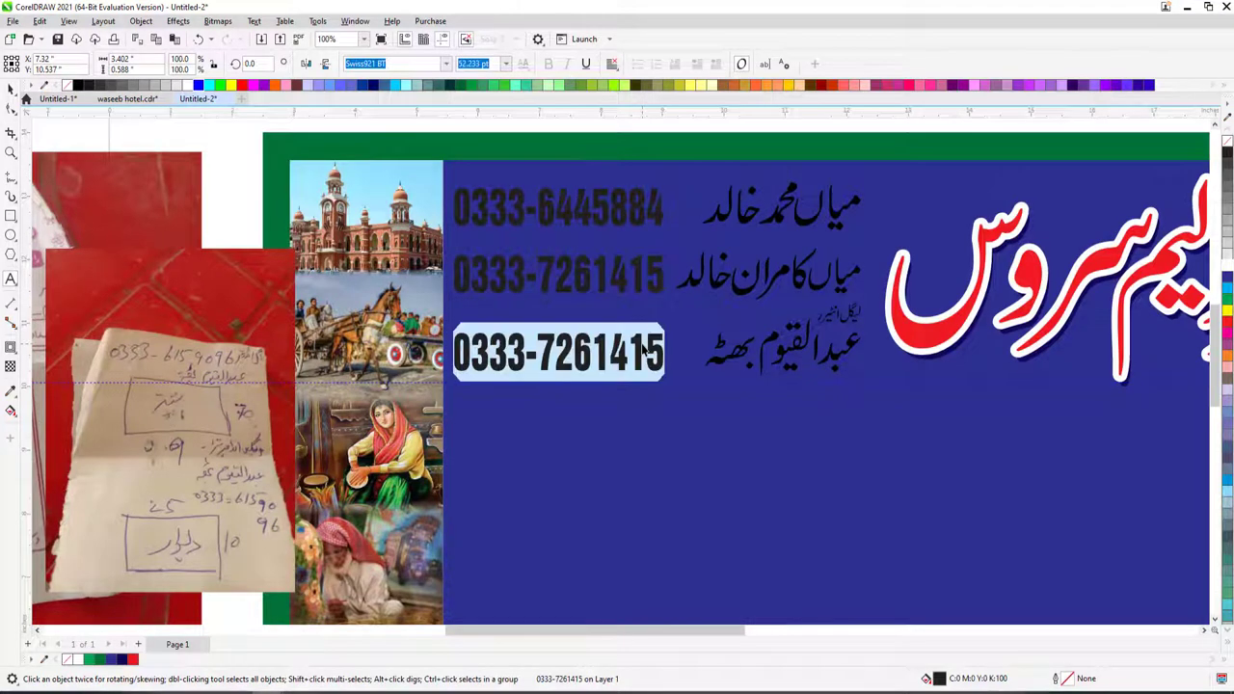
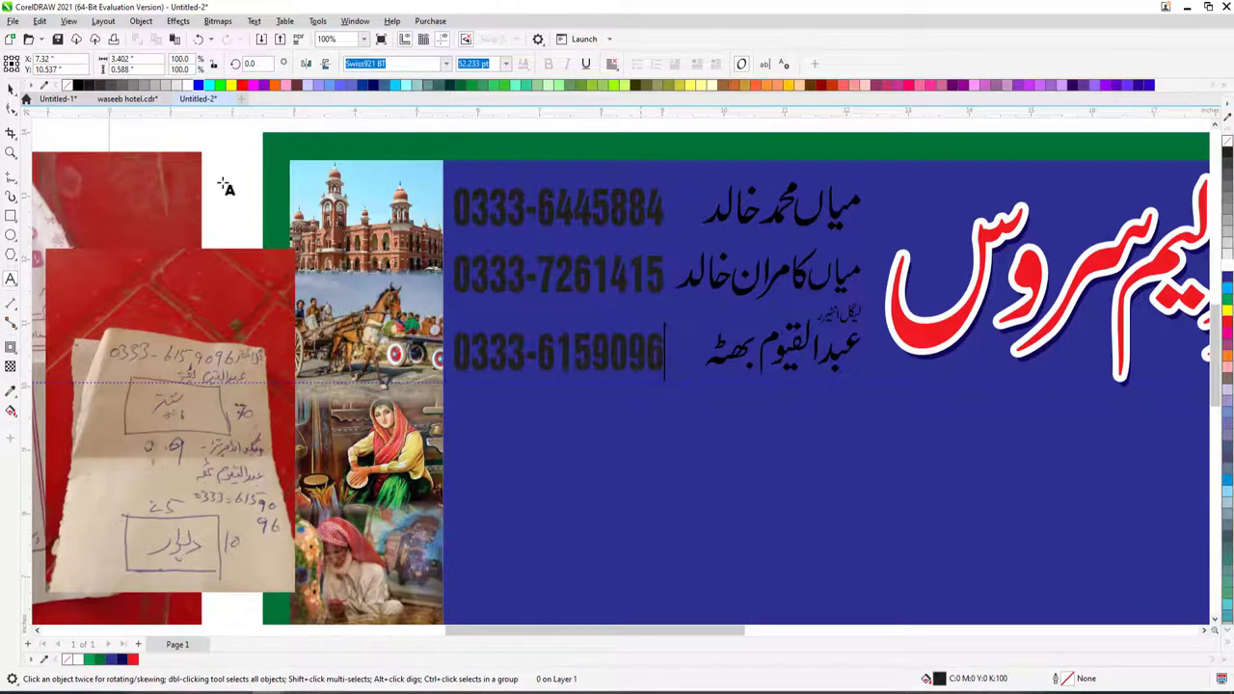
click(10, 88)
- Shrink both receipt photos to about 71% and move them right of the page
key(F3)
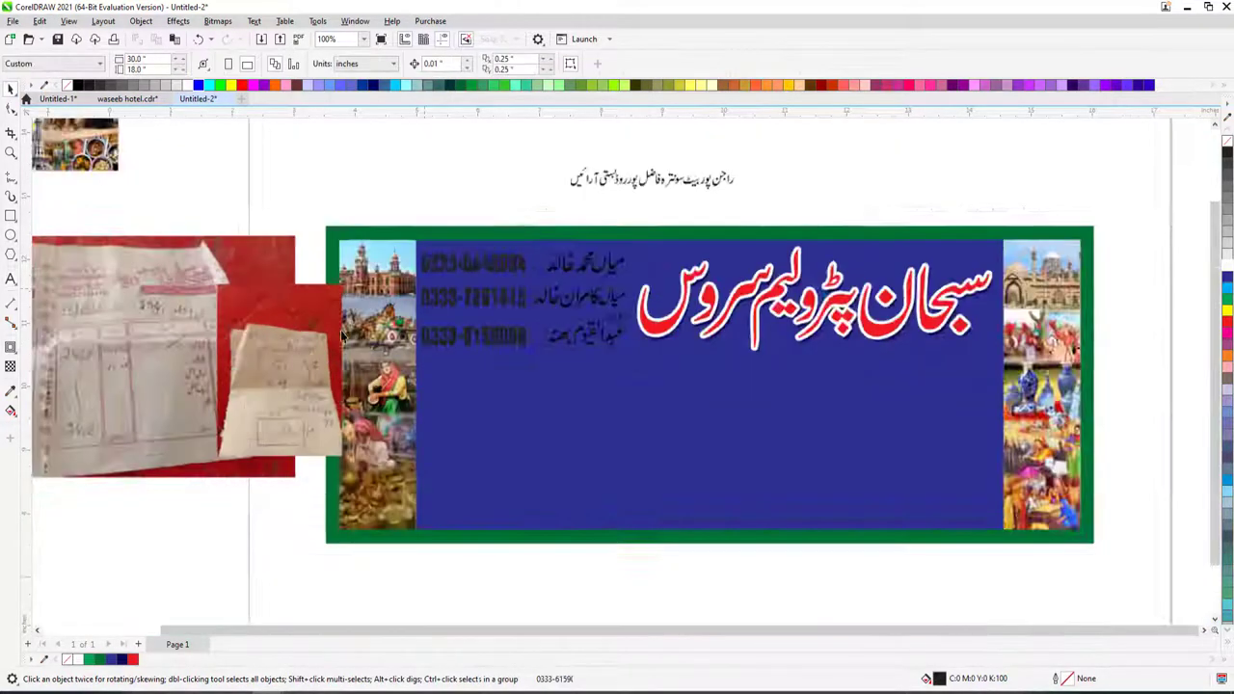
scroll(309, 468, down, 2)
drag(570, 539, 627, 540)
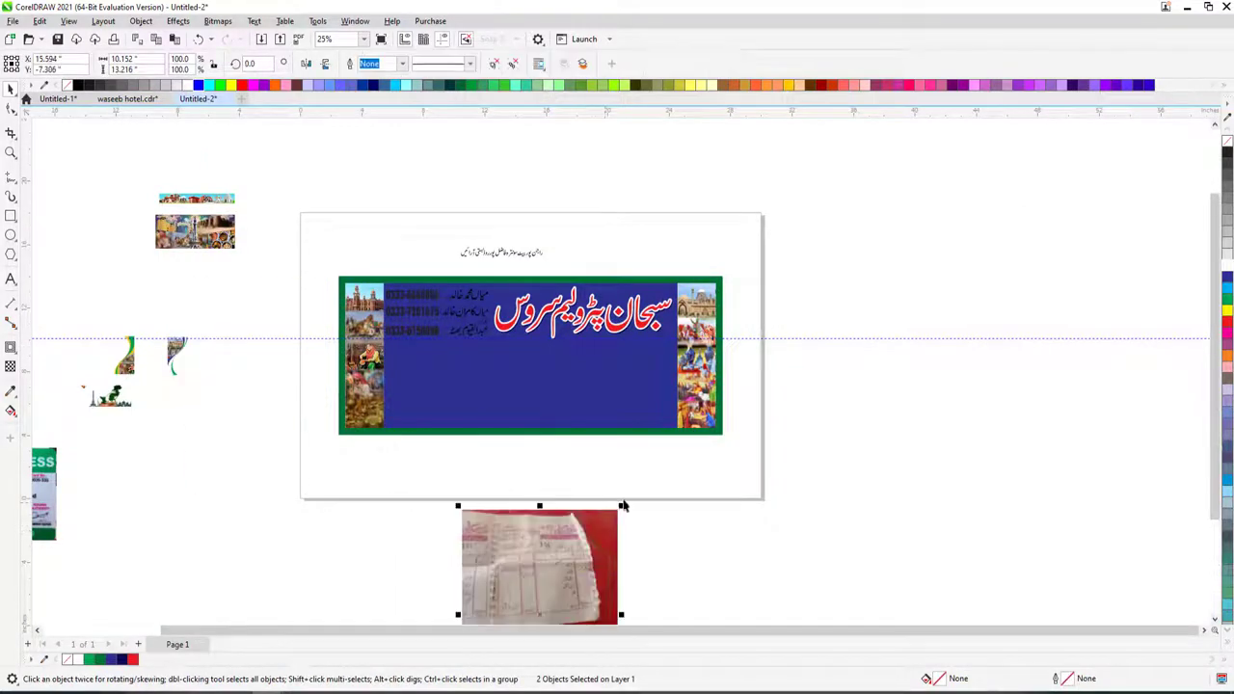
drag(463, 504, 482, 531)
drag(550, 579, 873, 444)
- Make all the names and phone numbers on the banner white
drag(339, 246, 743, 421)
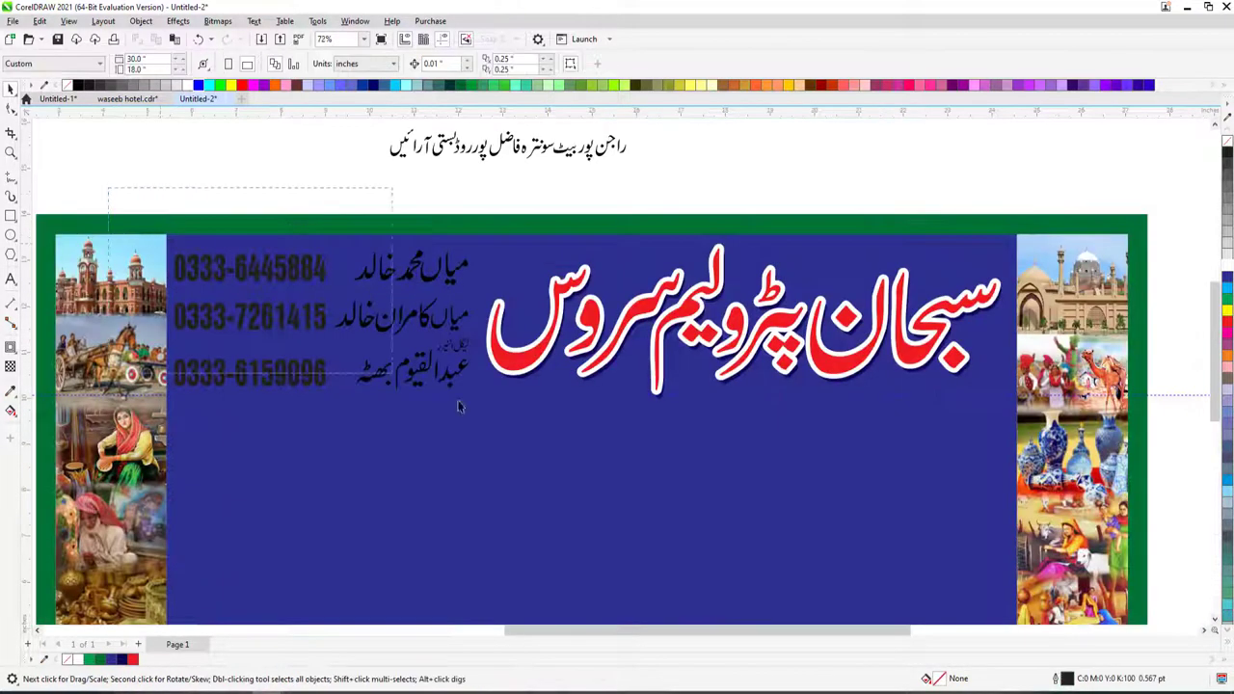
key(space)
drag(166, 240, 477, 397)
click(1226, 269)
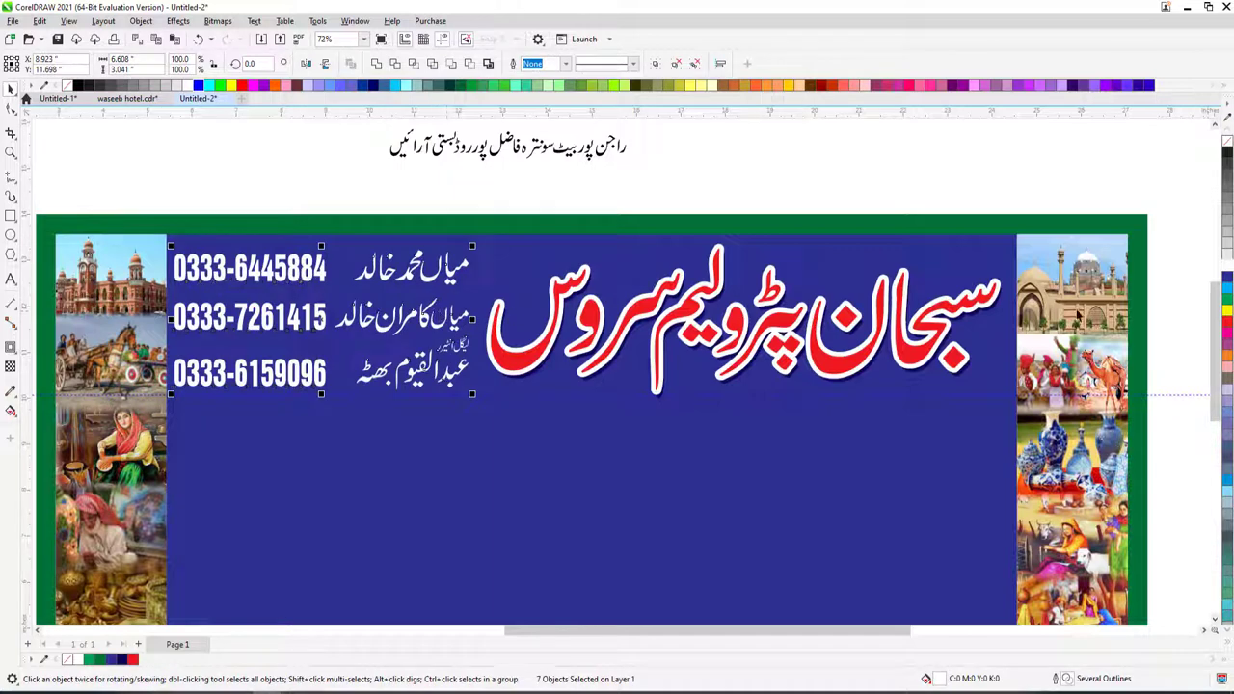
- Group the seven white name and phone-number texts with Ctrl+G
key(ctrl+g)
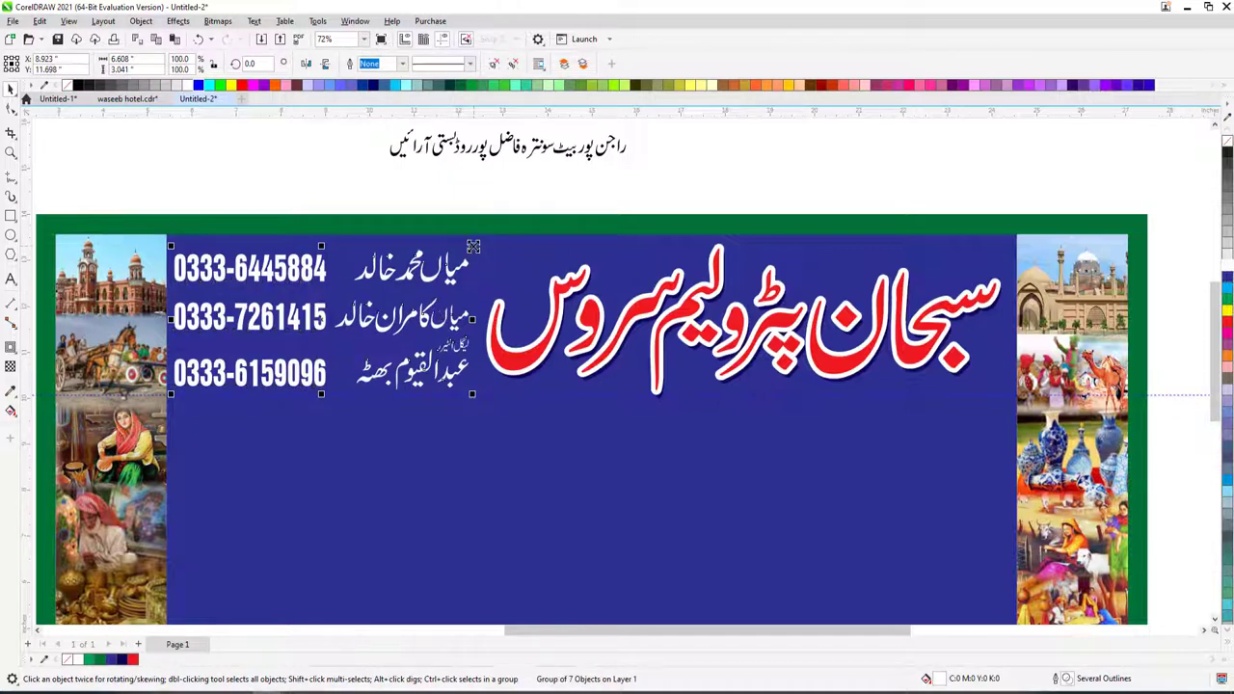
key(z)
scroll(484, 265, down, 4)
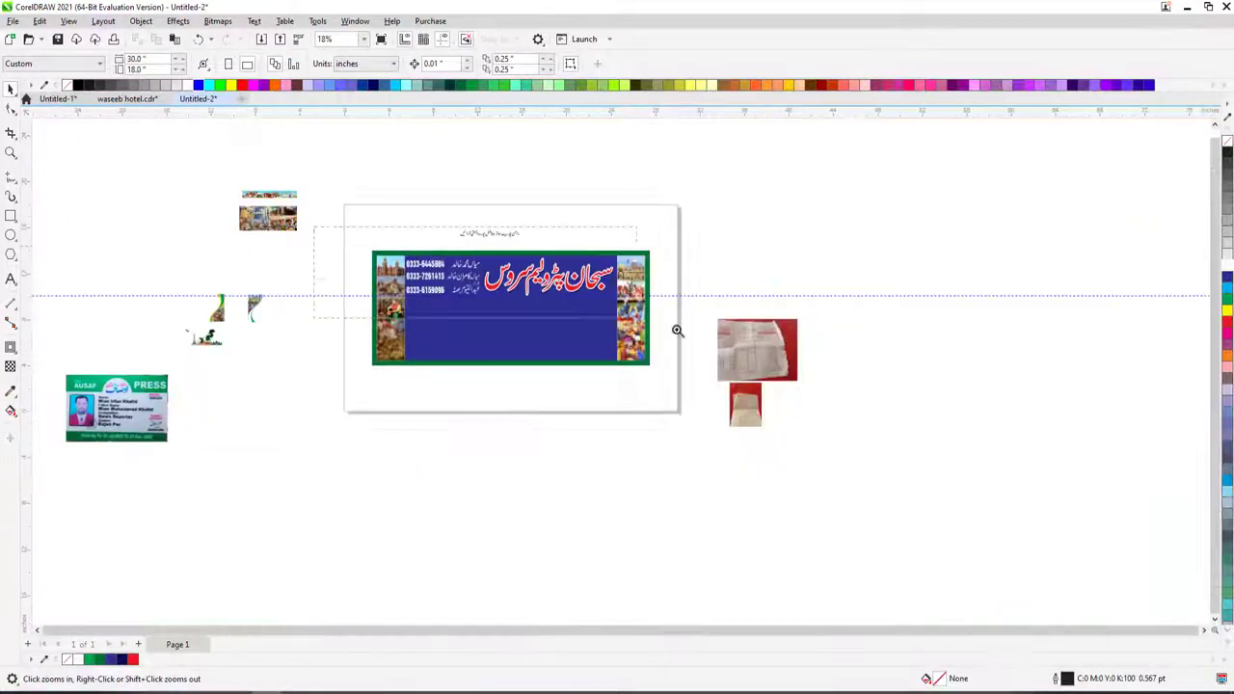
scroll(488, 235, up, 3)
key(space)
scroll(461, 290, down, 4)
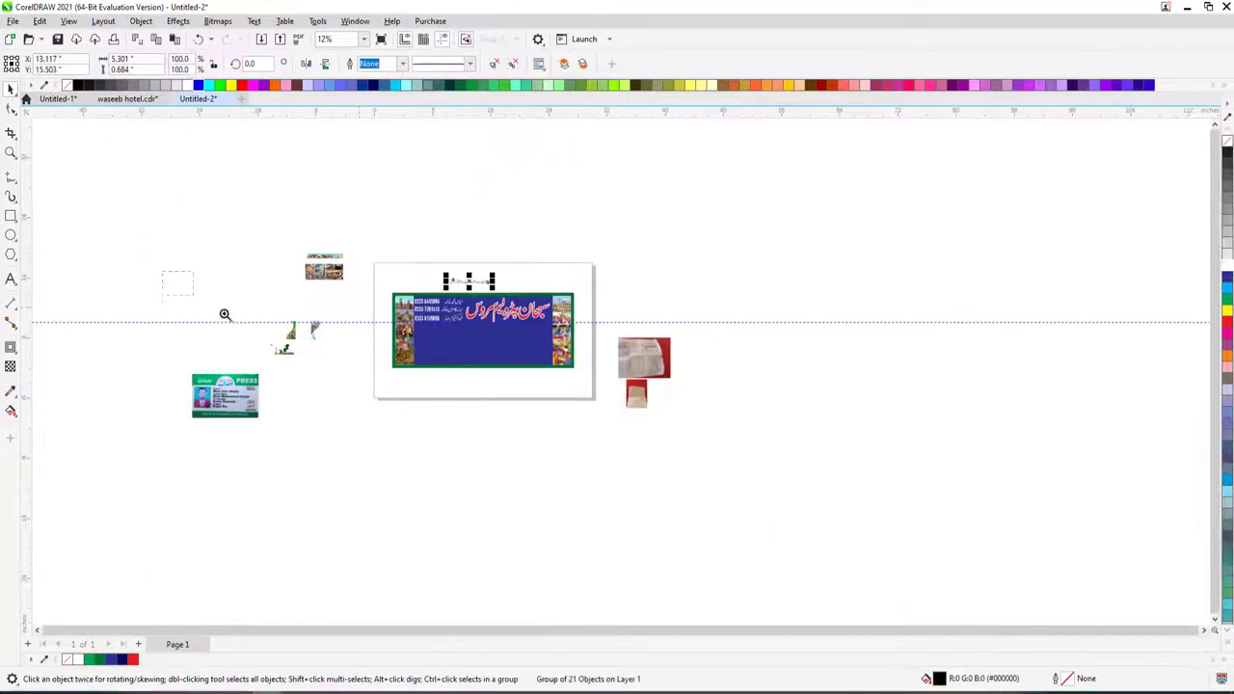
scroll(303, 381, up, 2)
- PowerClip the small picture group into the empty frame, then undo the clip
click(357, 172)
drag(366, 437, 368, 438)
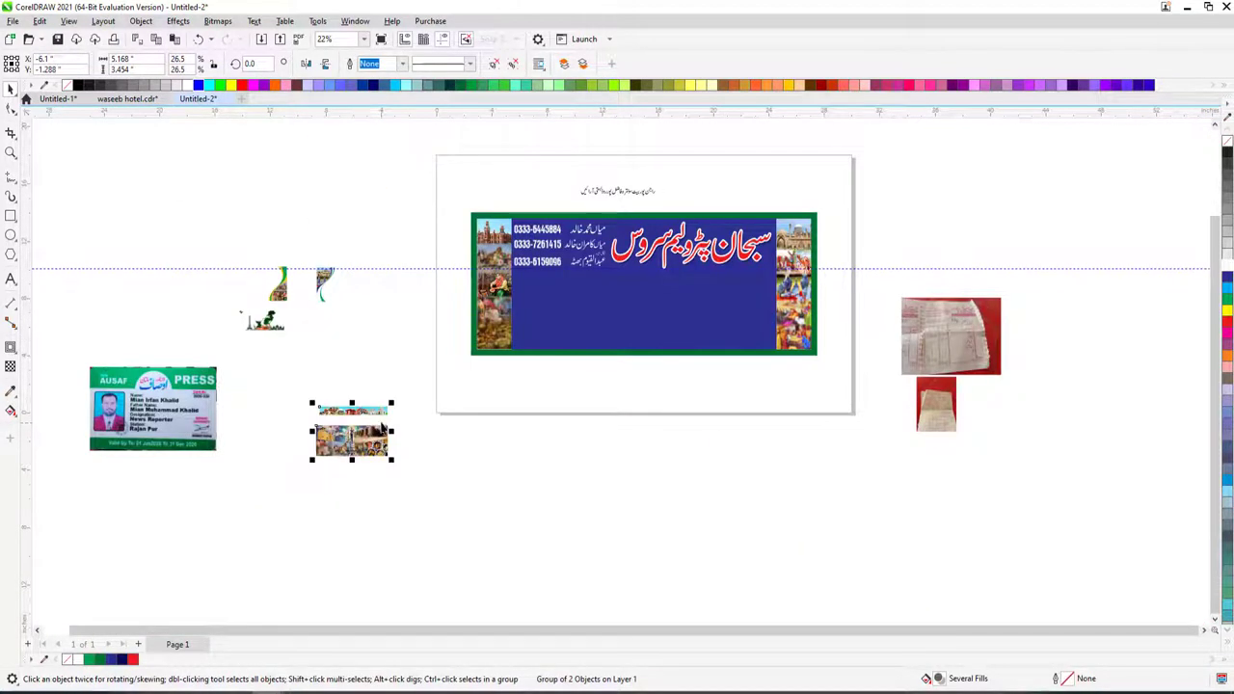
right_click(379, 434)
key(Escape)
key(ctrl+z)
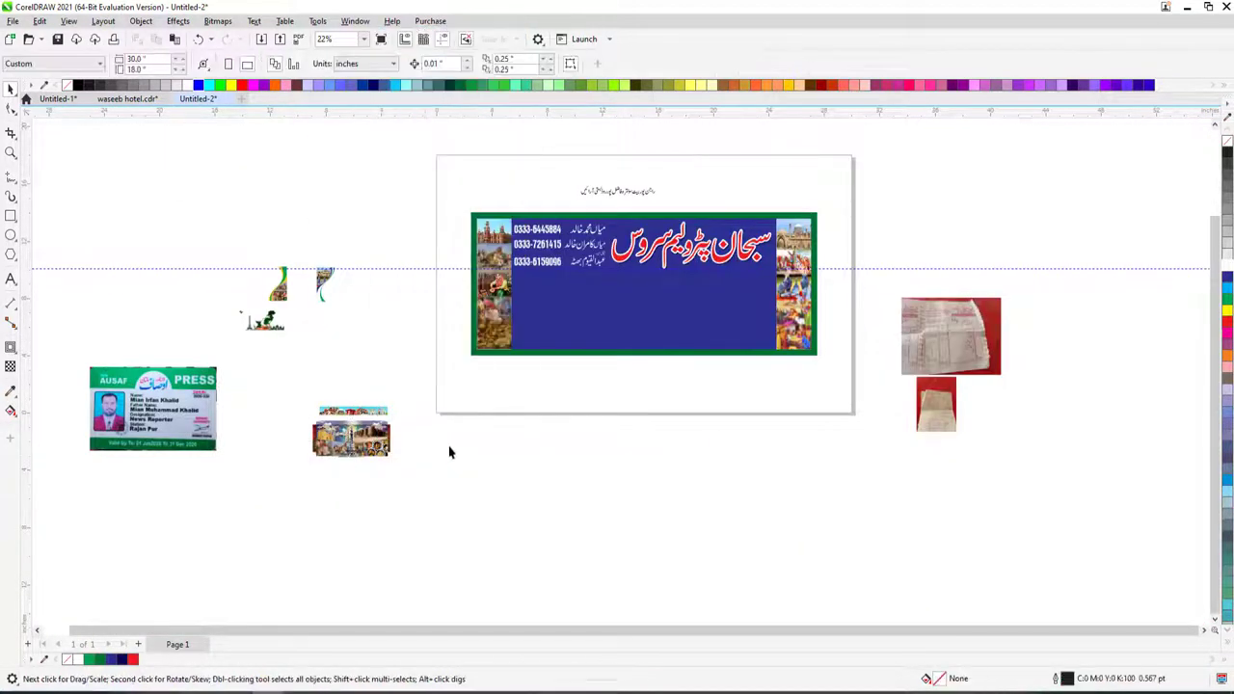
- Move the small picture onto the banner and select the small framed picture
click(354, 438)
drag(474, 446, 734, 293)
key(z)
click(830, 414)
scroll(830, 419, down, 3)
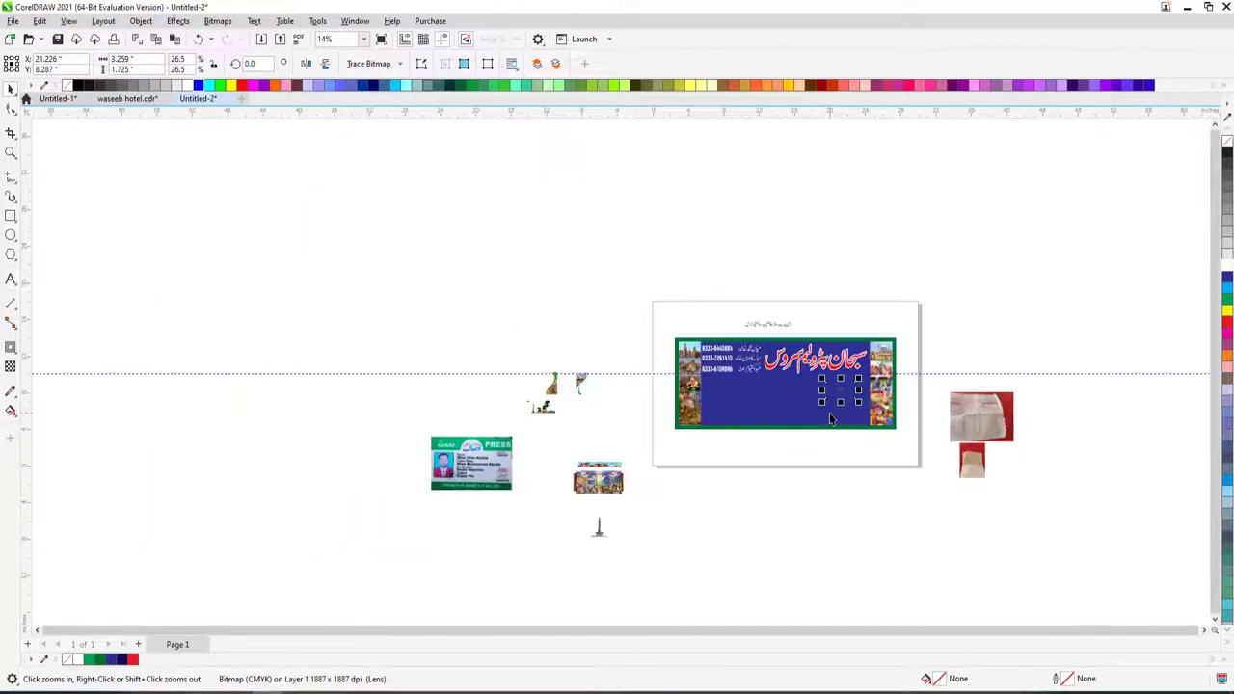
key(space)
click(713, 459)
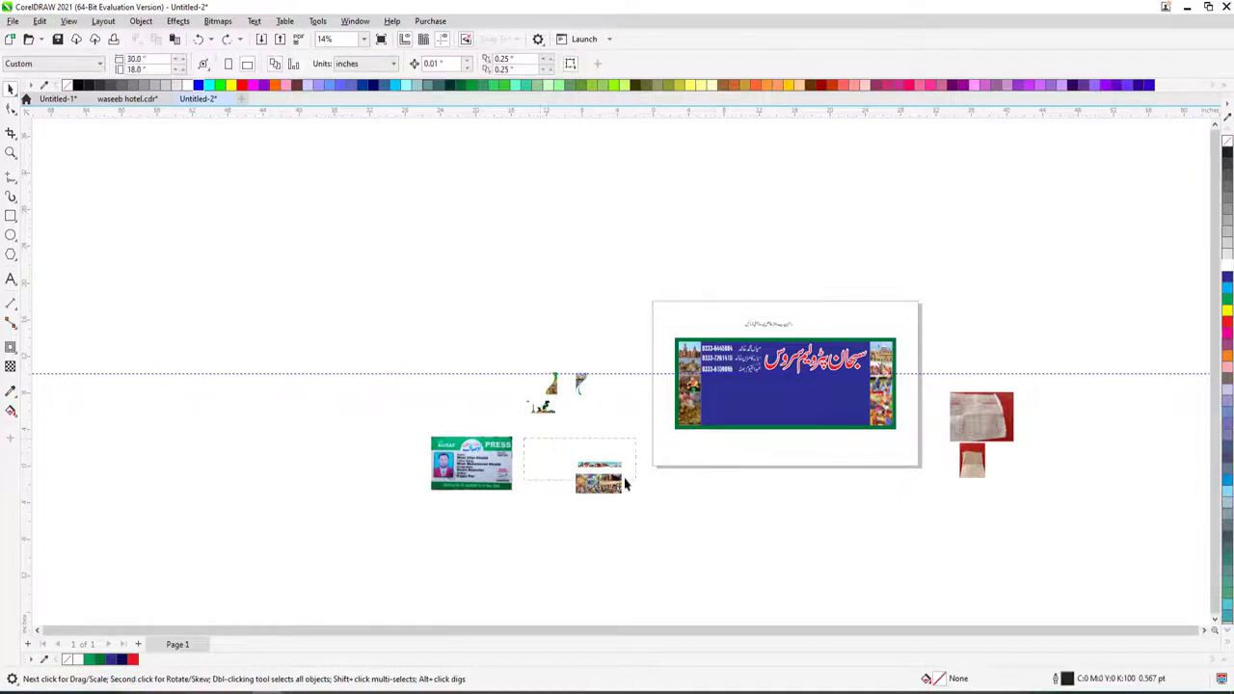
click(608, 472)
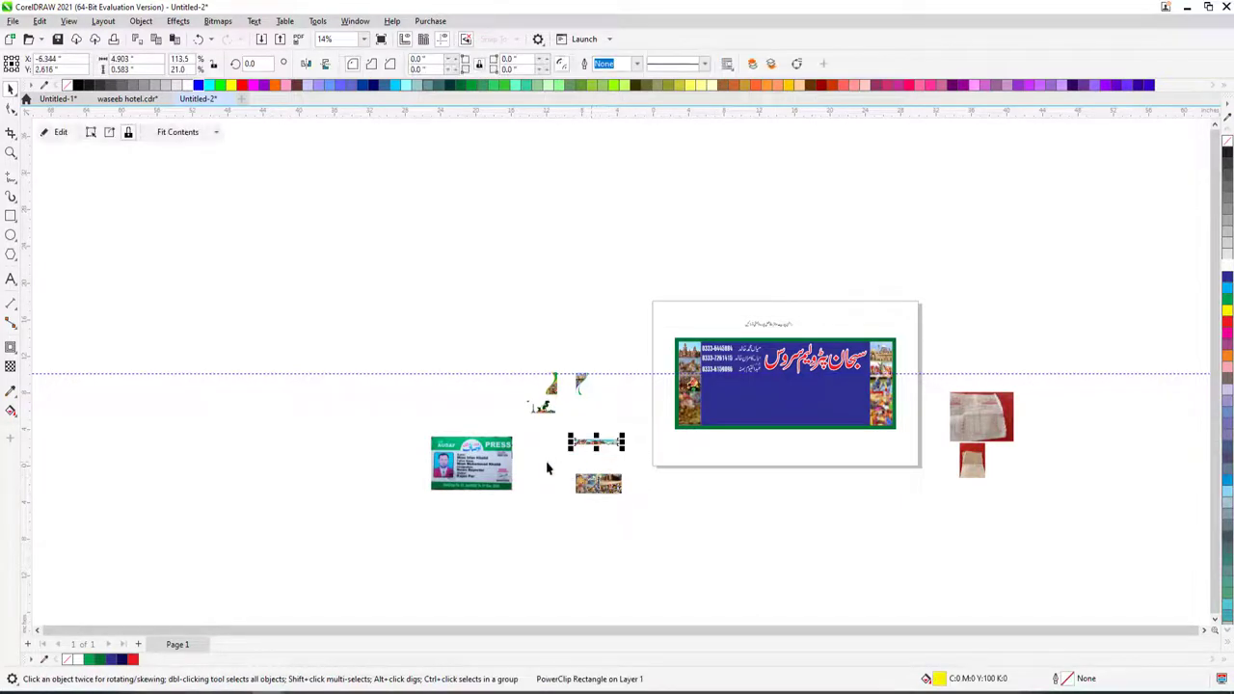
- Scale up the clipped landmark-and-food collage and stretch it right to the picture strip
drag(728, 406, 727, 405)
scroll(727, 405, up, 4)
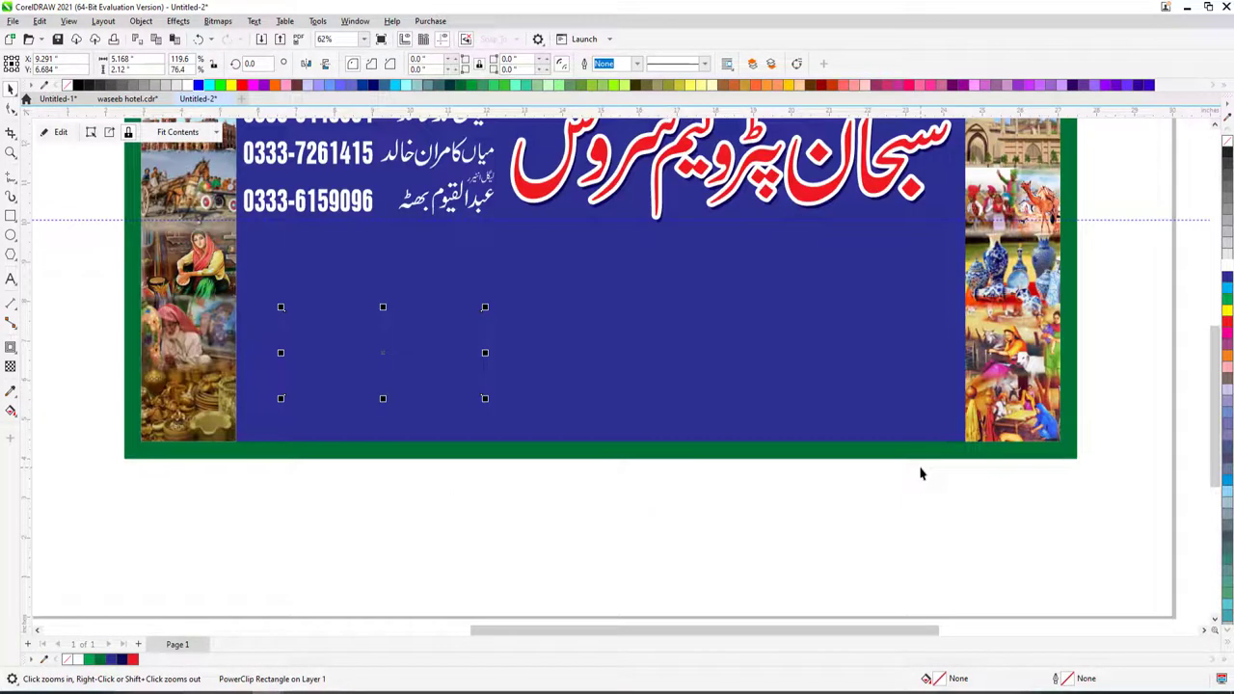
drag(485, 309, 719, 208)
drag(579, 318, 559, 353)
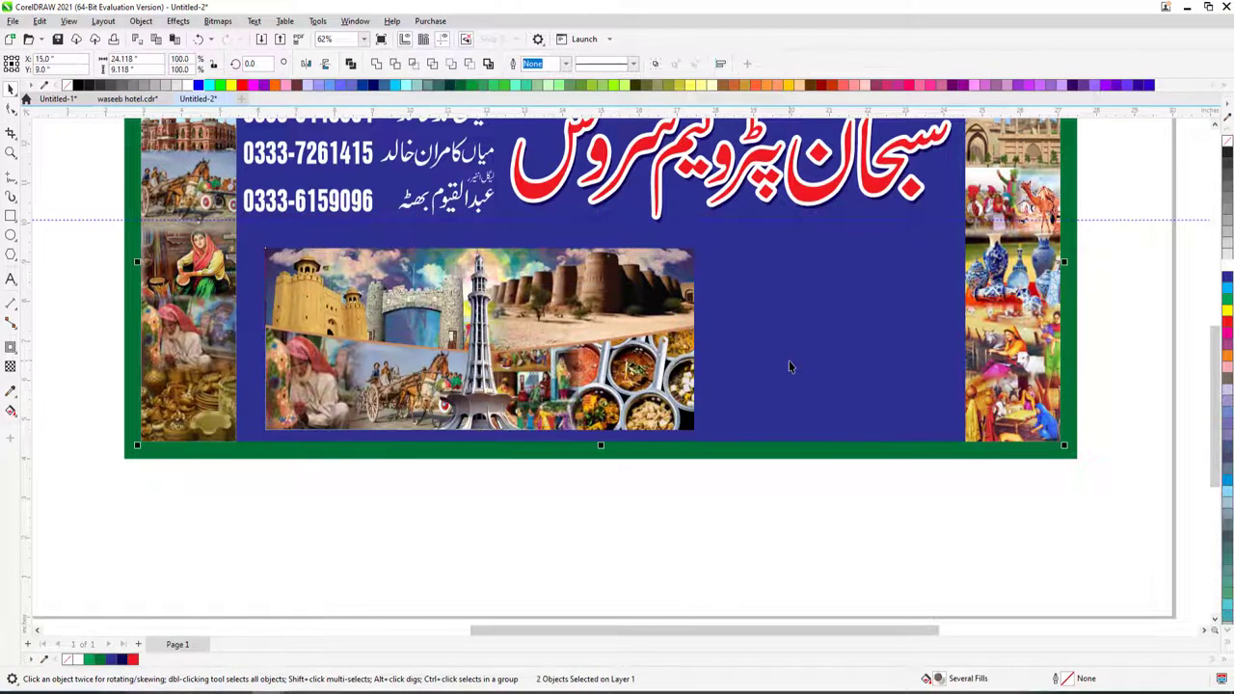
key(ctrl+z)
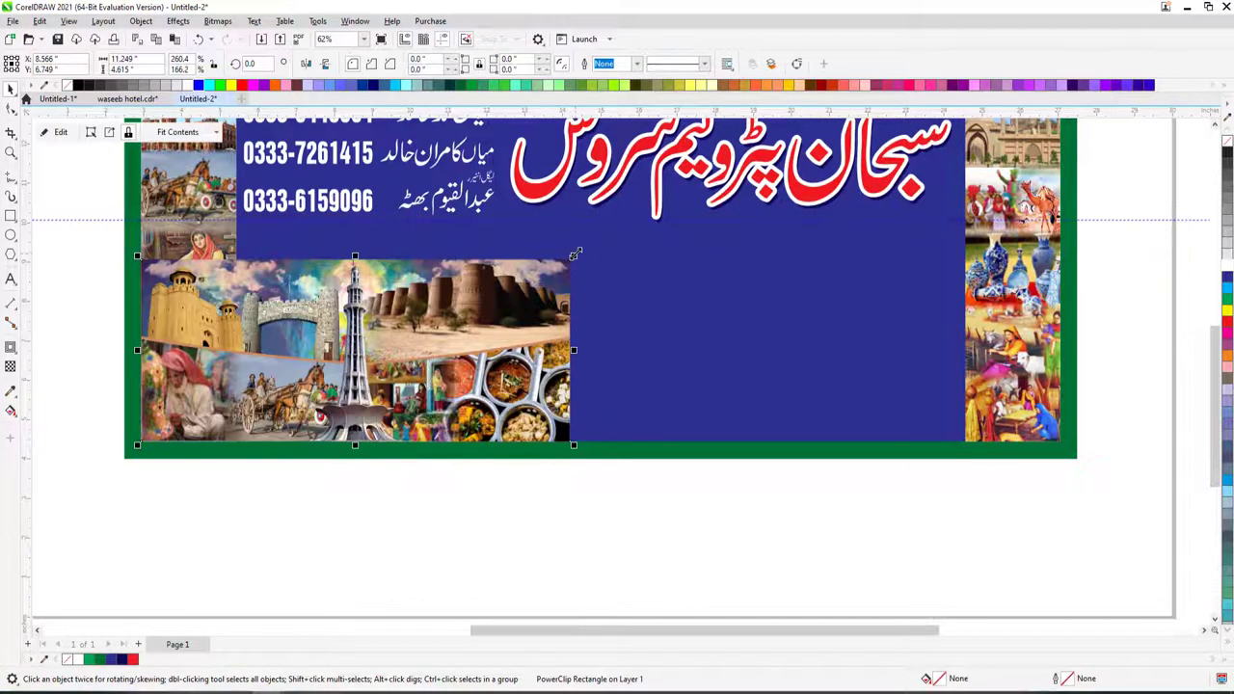
drag(574, 255, 694, 261)
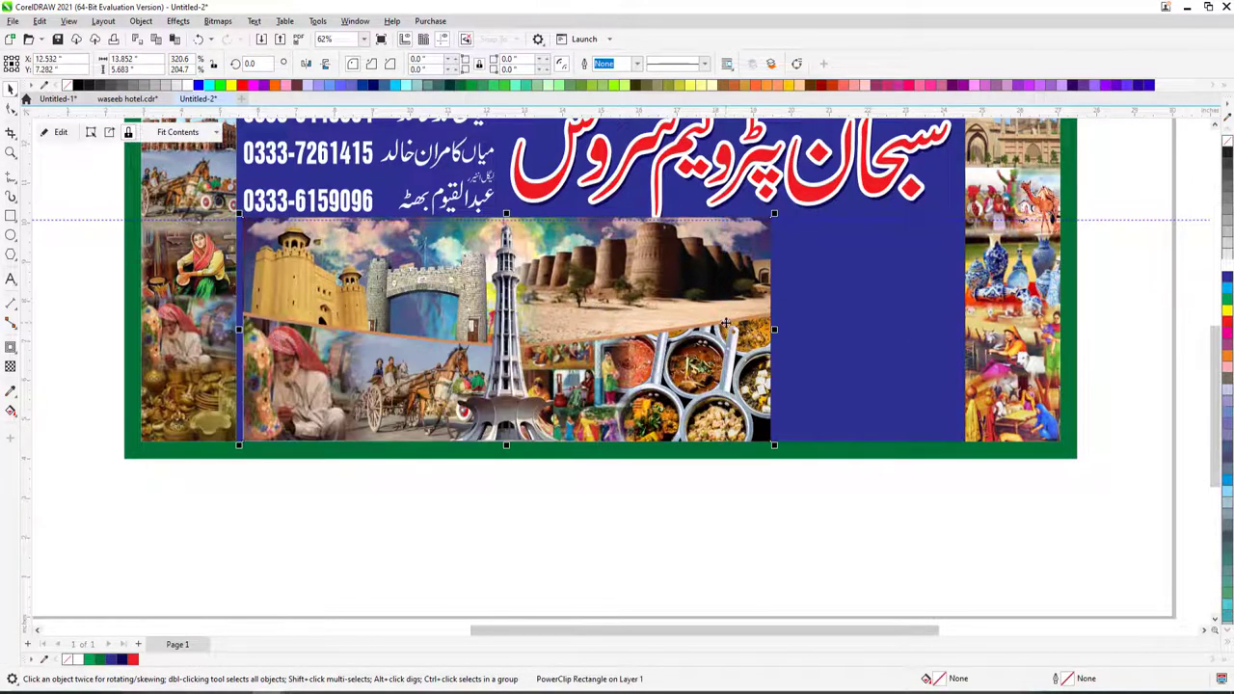
drag(778, 330, 966, 330)
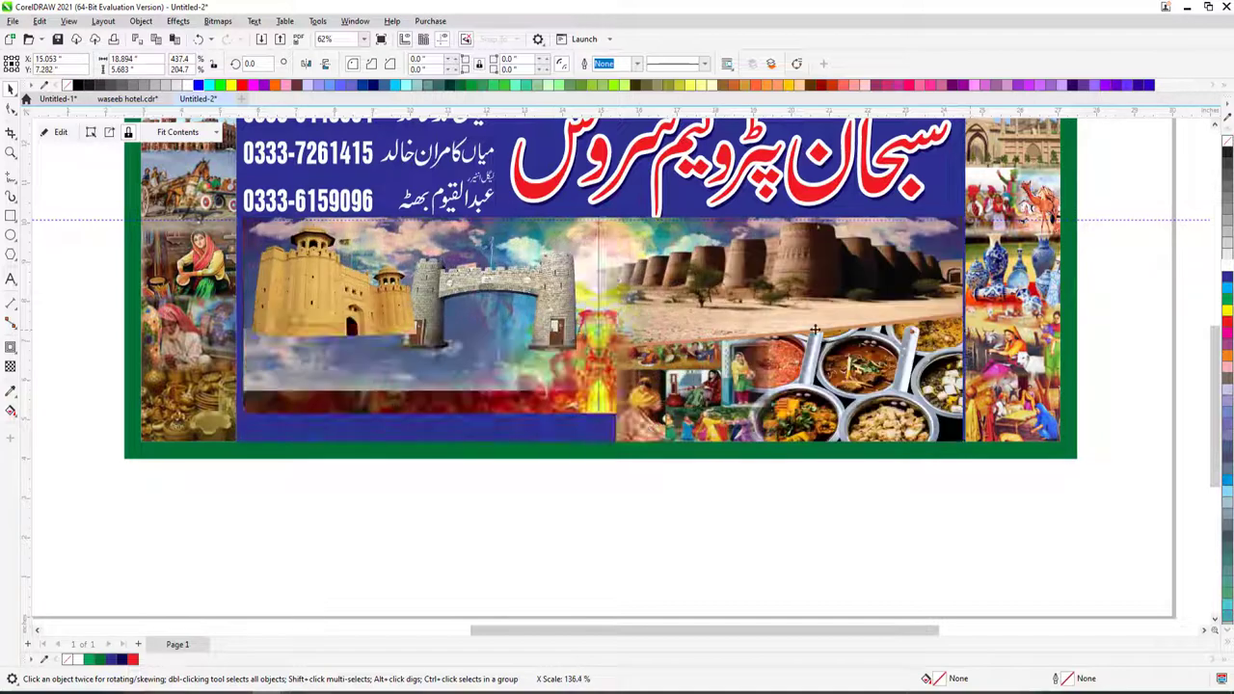
scroll(558, 350, down, 3)
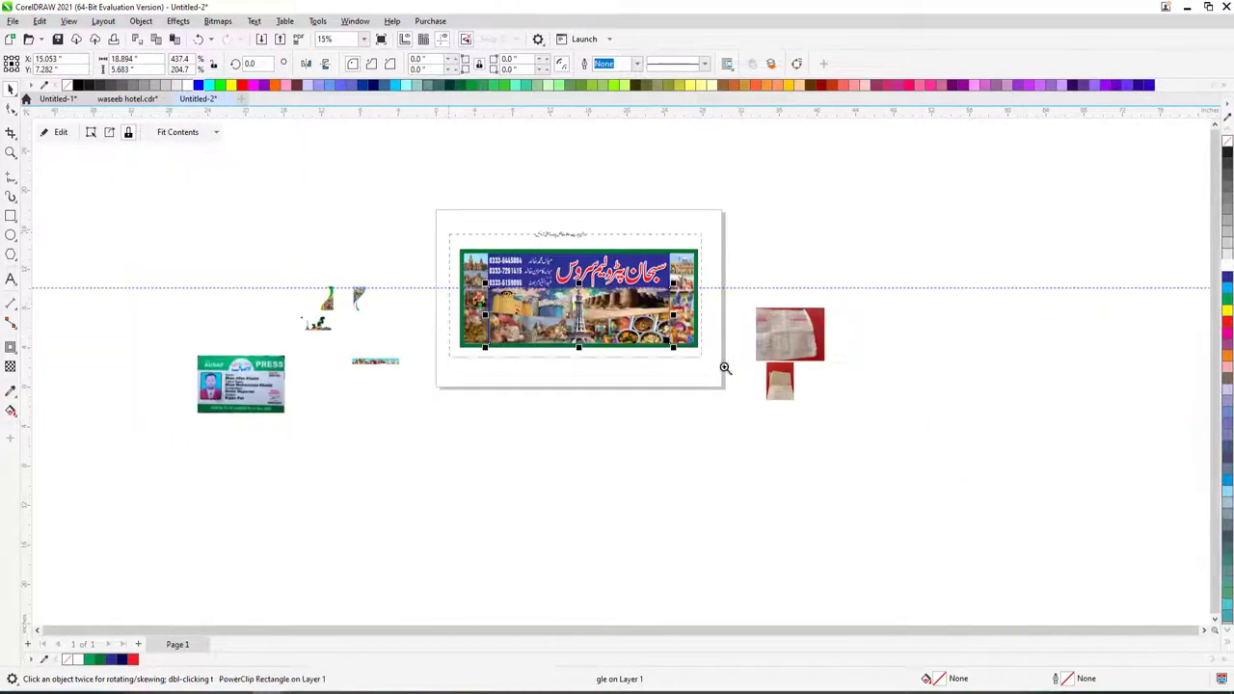
- Move the landmark-and-food collage PowerClip out of the banner to below the page
scroll(725, 366, up, 3)
key(Escape)
click(668, 310)
scroll(681, 344, down, 3)
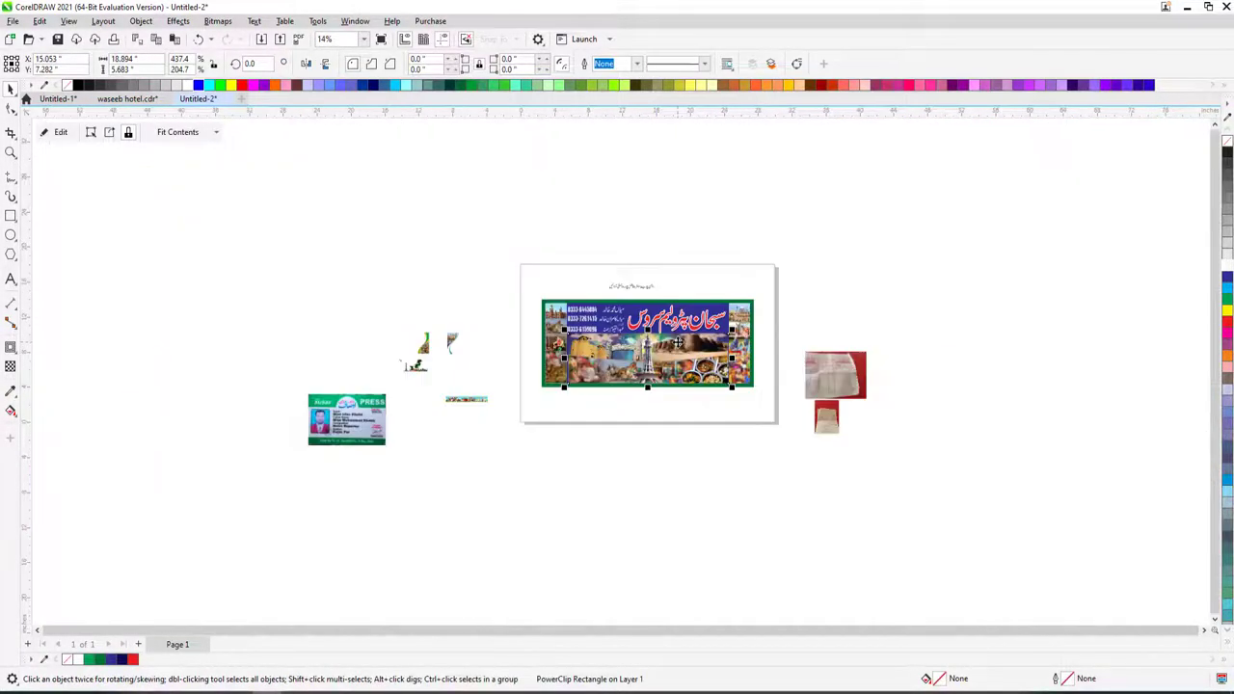
drag(681, 344, 684, 442)
key(shift+F2)
- Delete the food photos from the collage, then undo to restore them
key(Escape)
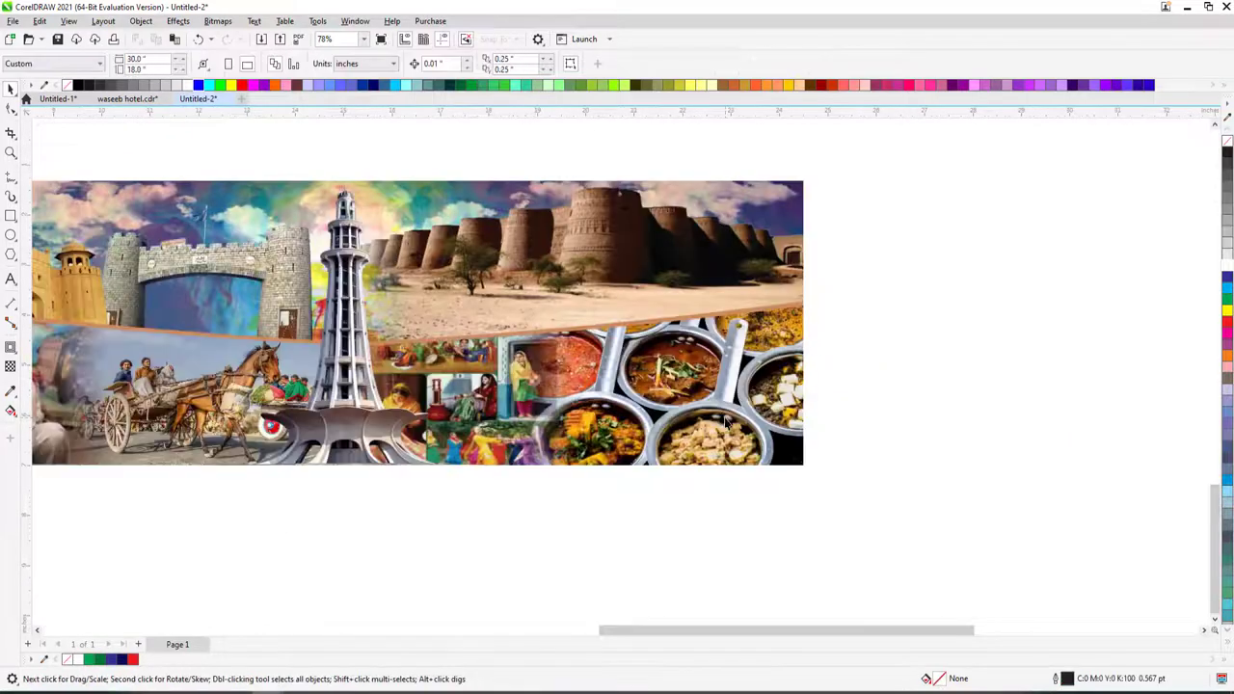
click(725, 422)
key(Delete)
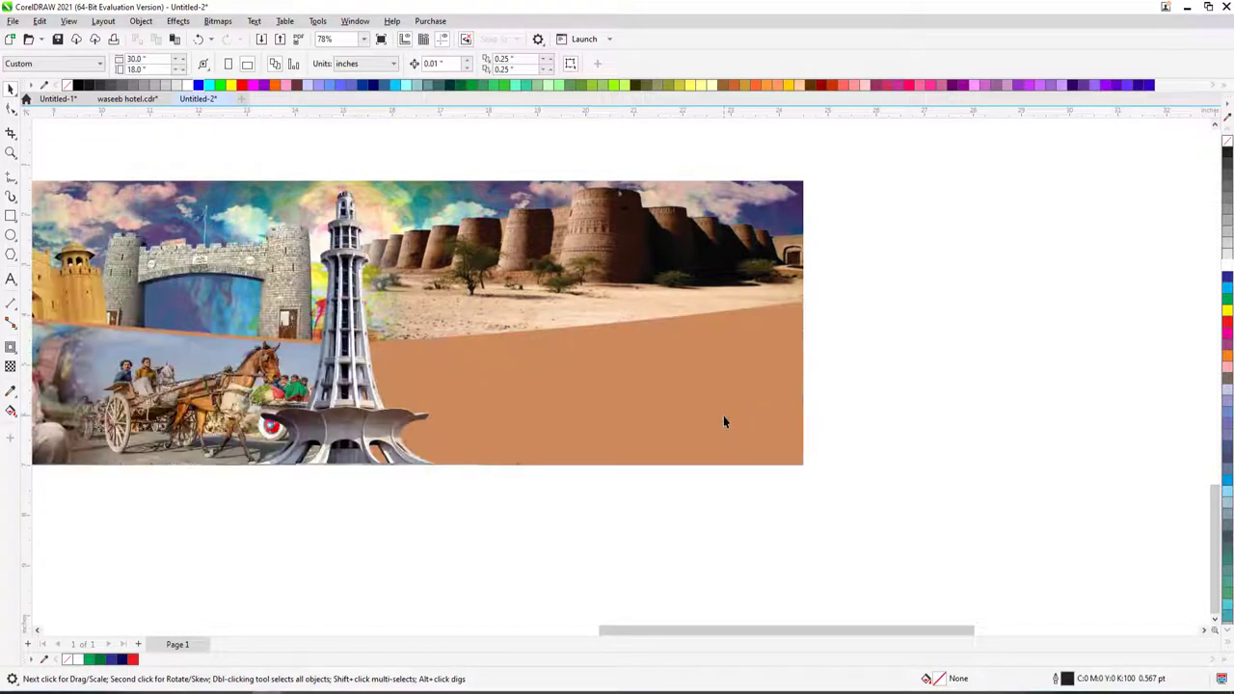
key(ctrl+z)
scroll(724, 415, down, 2)
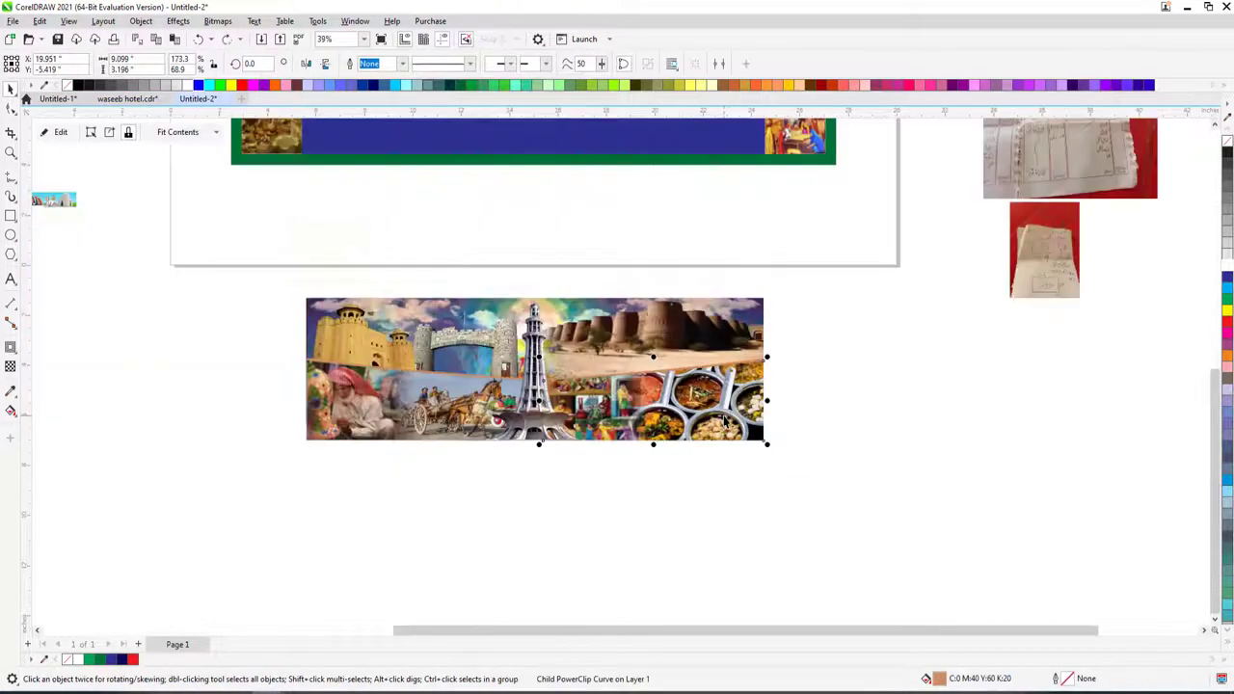
right_click(701, 405)
- Edit the collage's PowerClip contents and delete the food photos
click(733, 301)
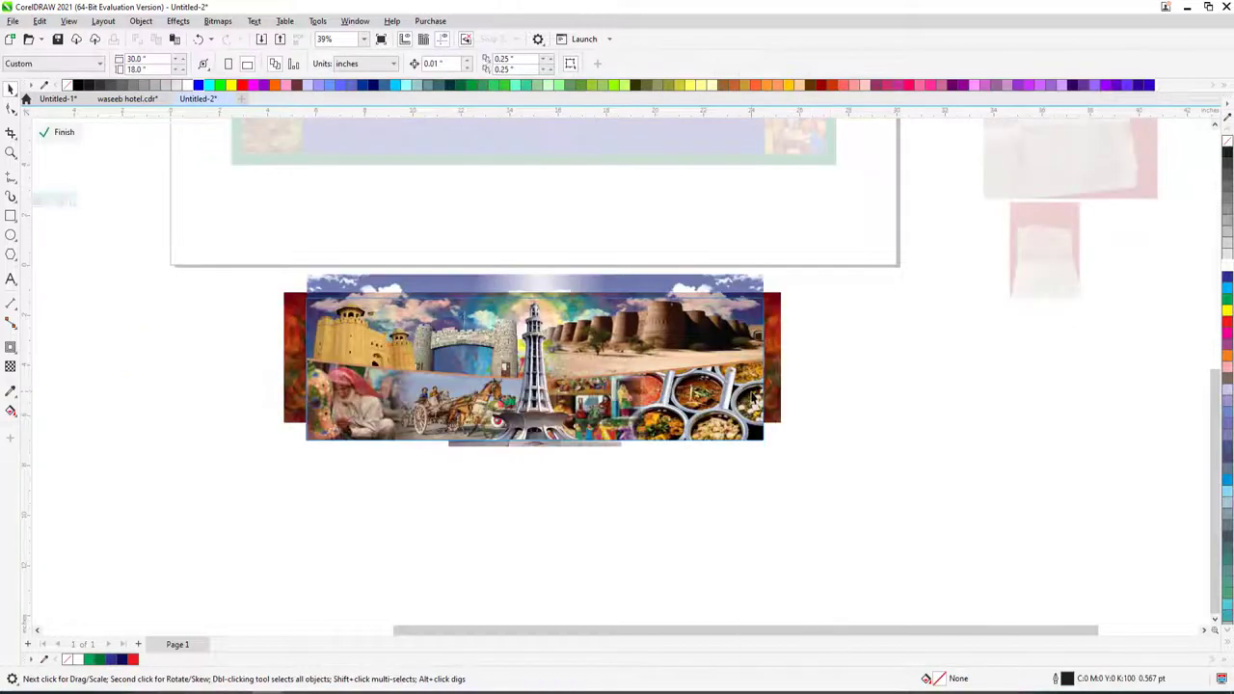
right_click(750, 393)
click(783, 281)
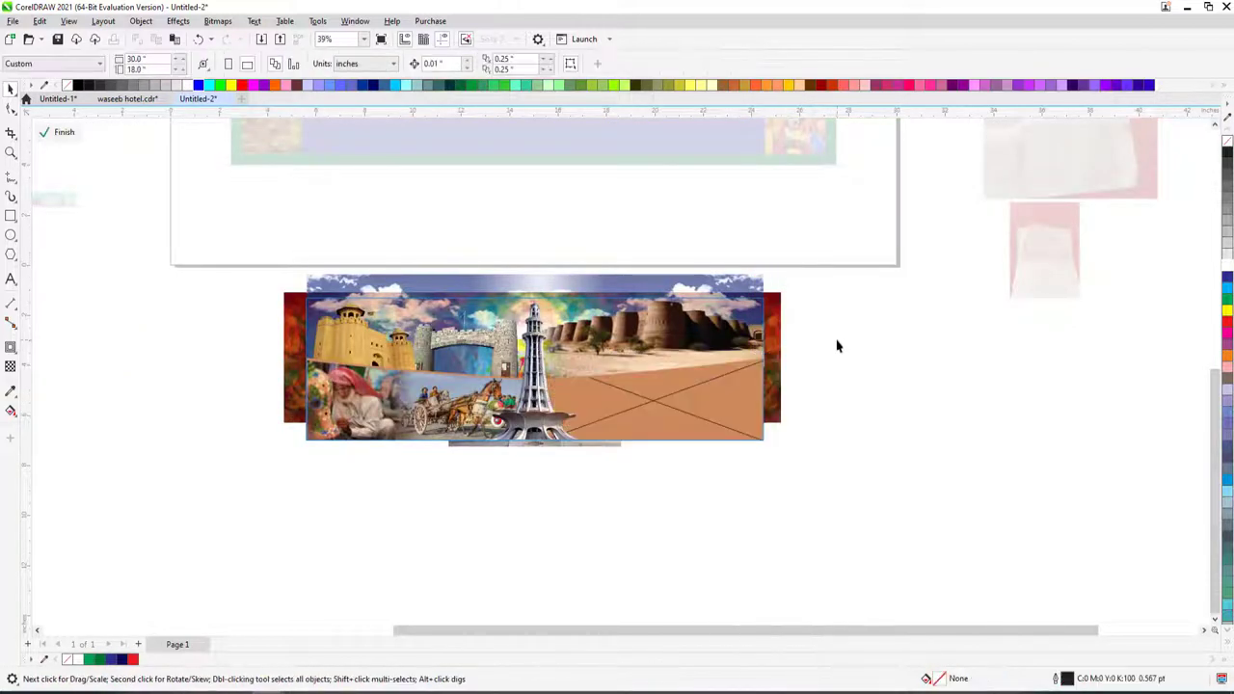
scroll(835, 341, down, 5)
- Move the small landmarks strip further down and enlarge it toward the lower left
key(z)
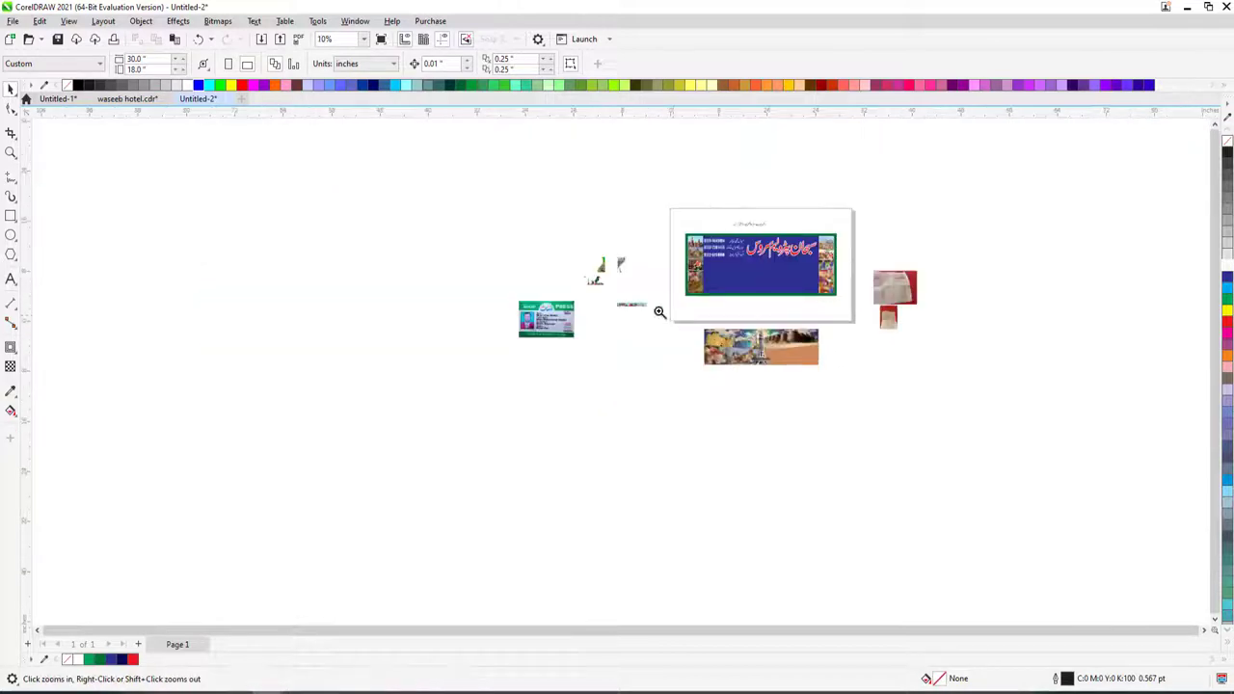
drag(560, 249, 896, 421)
key(space)
click(370, 289)
drag(370, 289, 370, 438)
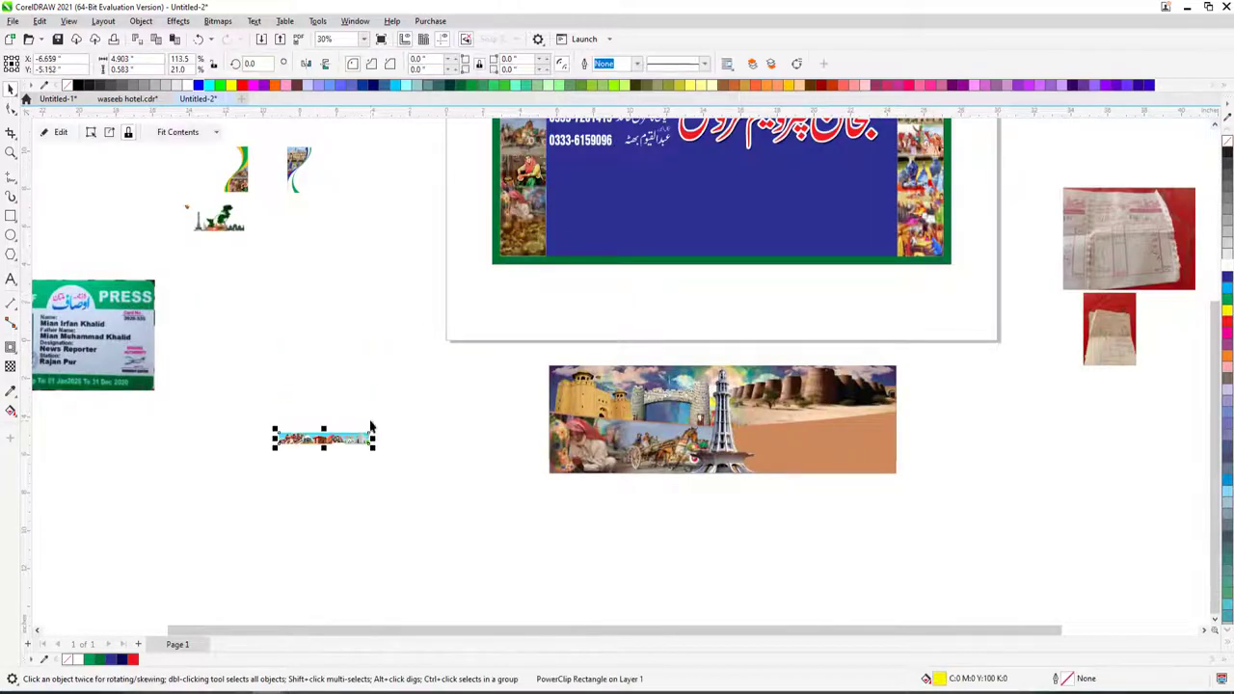
drag(449, 423, 359, 487)
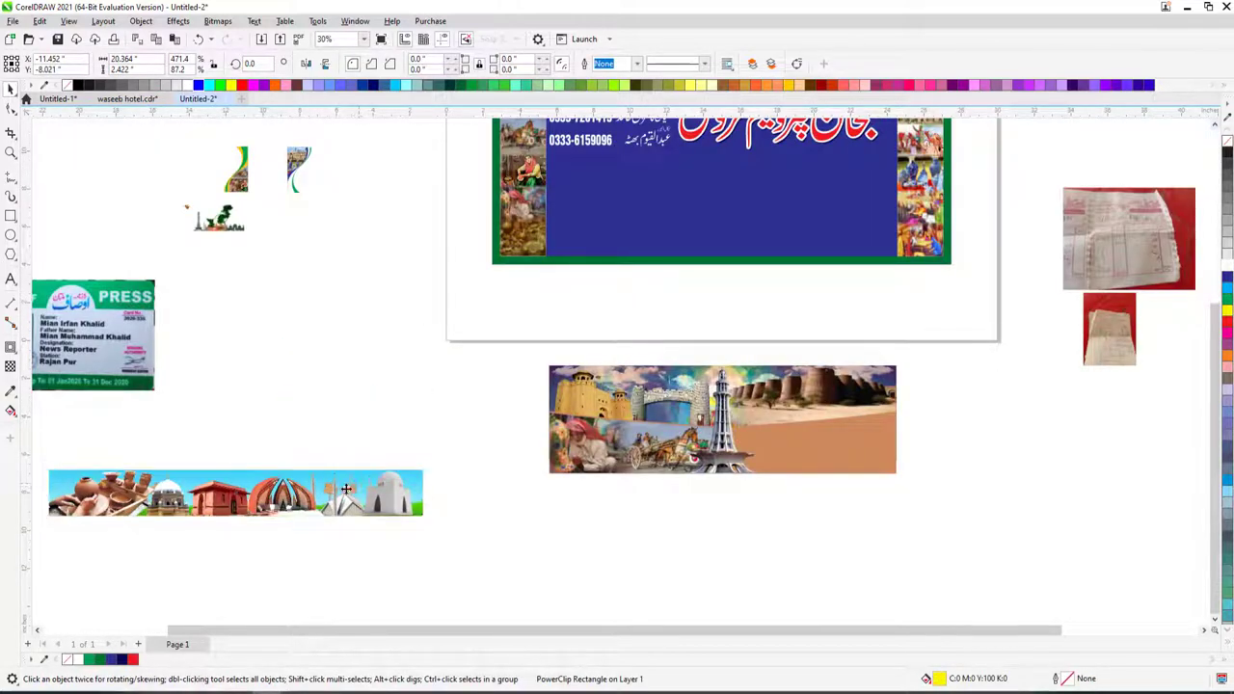
- Edit the landmarks strip PowerClip, pulling out the white mosque and moving the mausoleum onto the collage
right_click(347, 490)
click(411, 98)
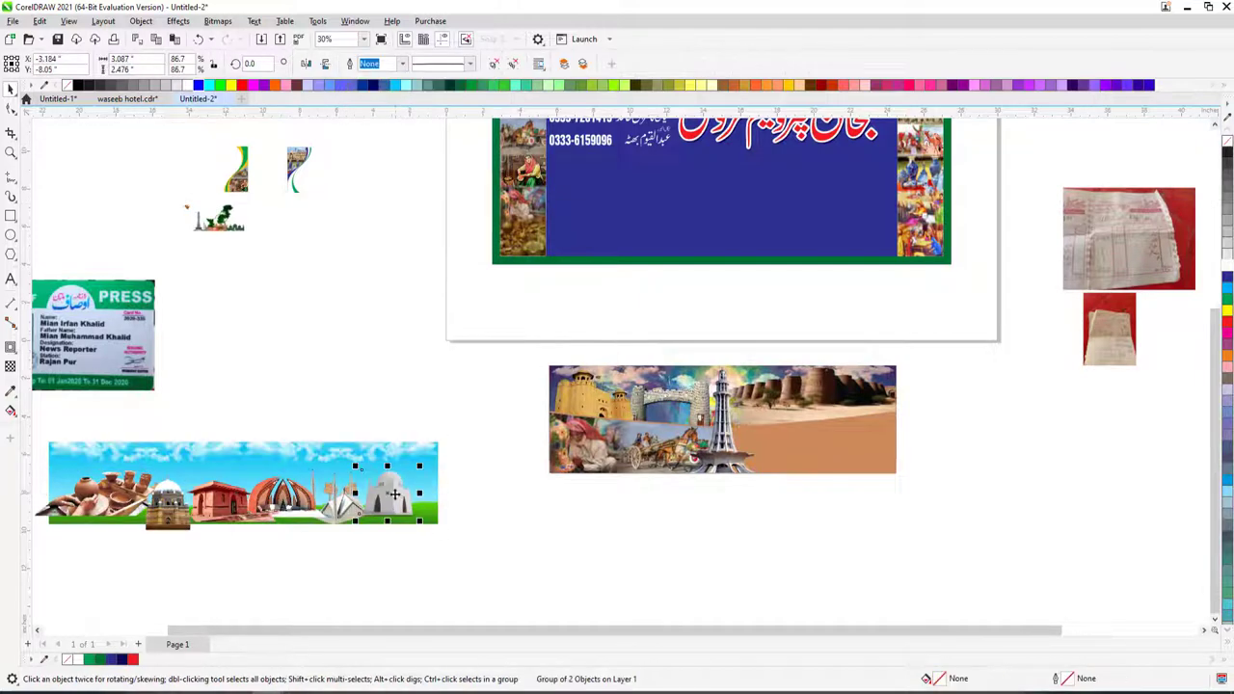
drag(343, 503, 521, 554)
drag(627, 540, 837, 424)
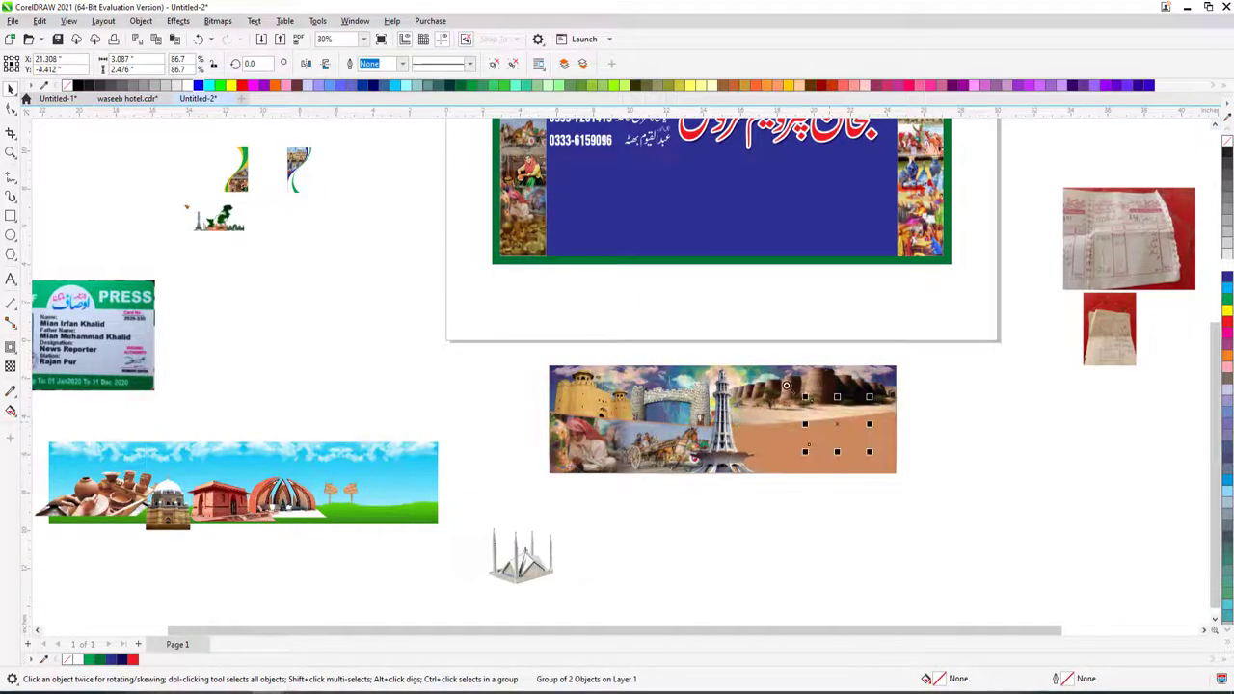
- Scale the white mausoleum to about double size, shift it right, and drag the tiled shrine onto the collage
key(z)
drag(663, 330, 1054, 518)
drag(645, 445, 732, 515)
drag(733, 265, 667, 309)
drag(624, 397, 697, 397)
scroll(697, 396, down, 4)
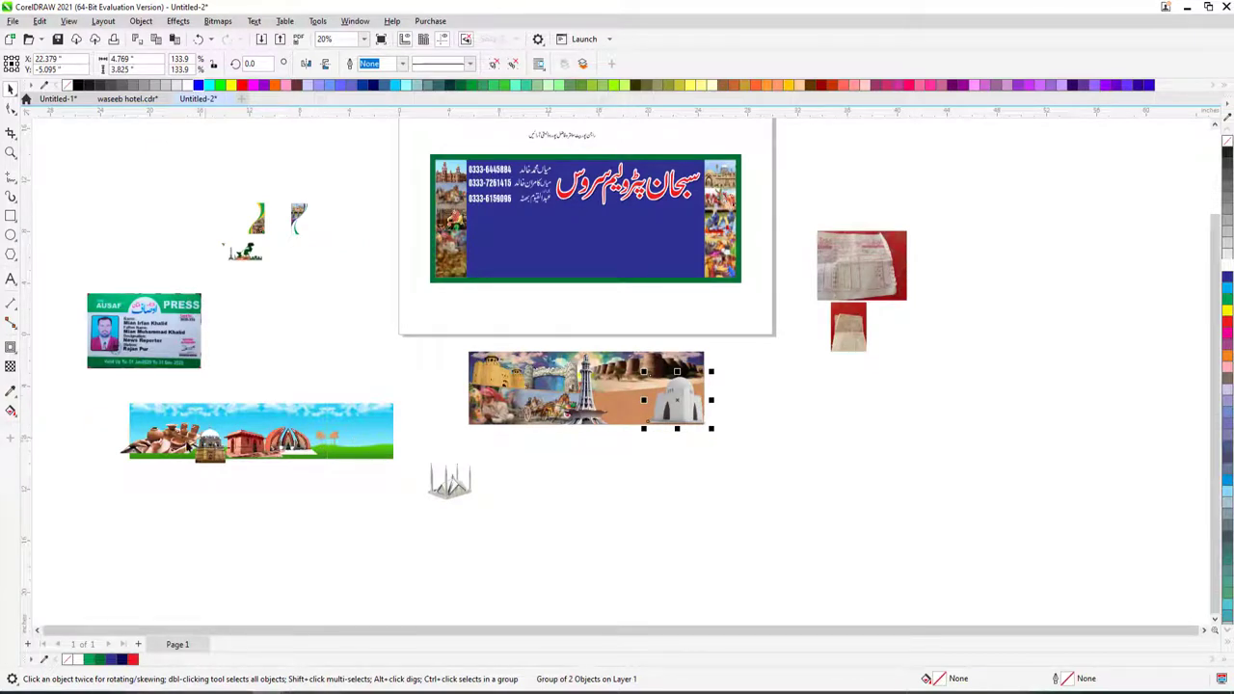
drag(210, 448, 622, 403)
- Enlarge the tiled shrine picture and nudge it up and right on the collage
key(z)
drag(565, 325, 807, 435)
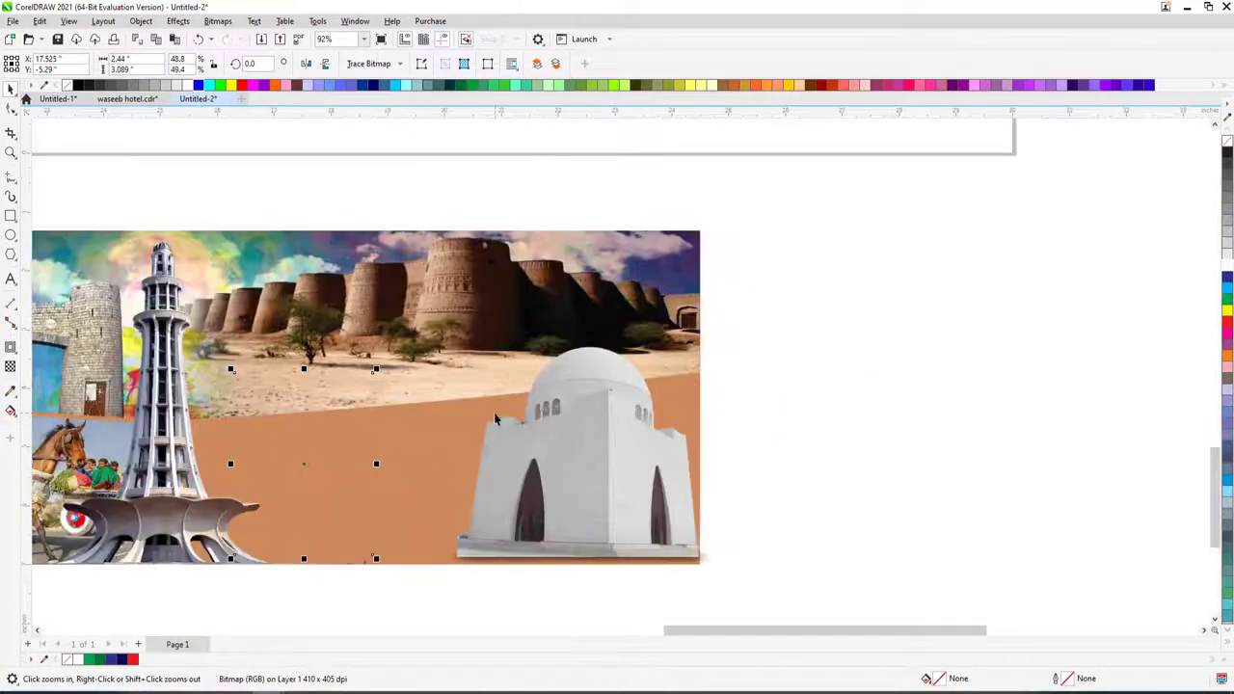
key(space)
drag(376, 370, 418, 312)
drag(319, 440, 340, 421)
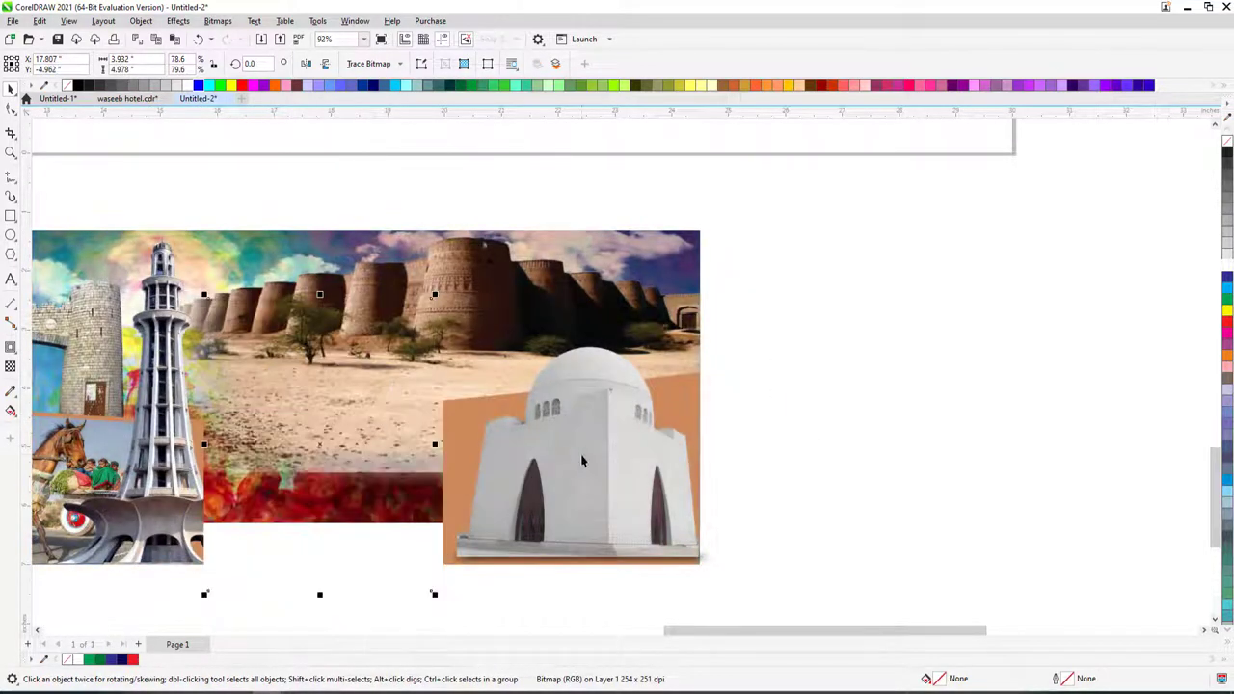
- Place the white mausoleum group and the tiled shrine inside the collage frame
click(580, 454)
click(608, 393)
click(683, 393)
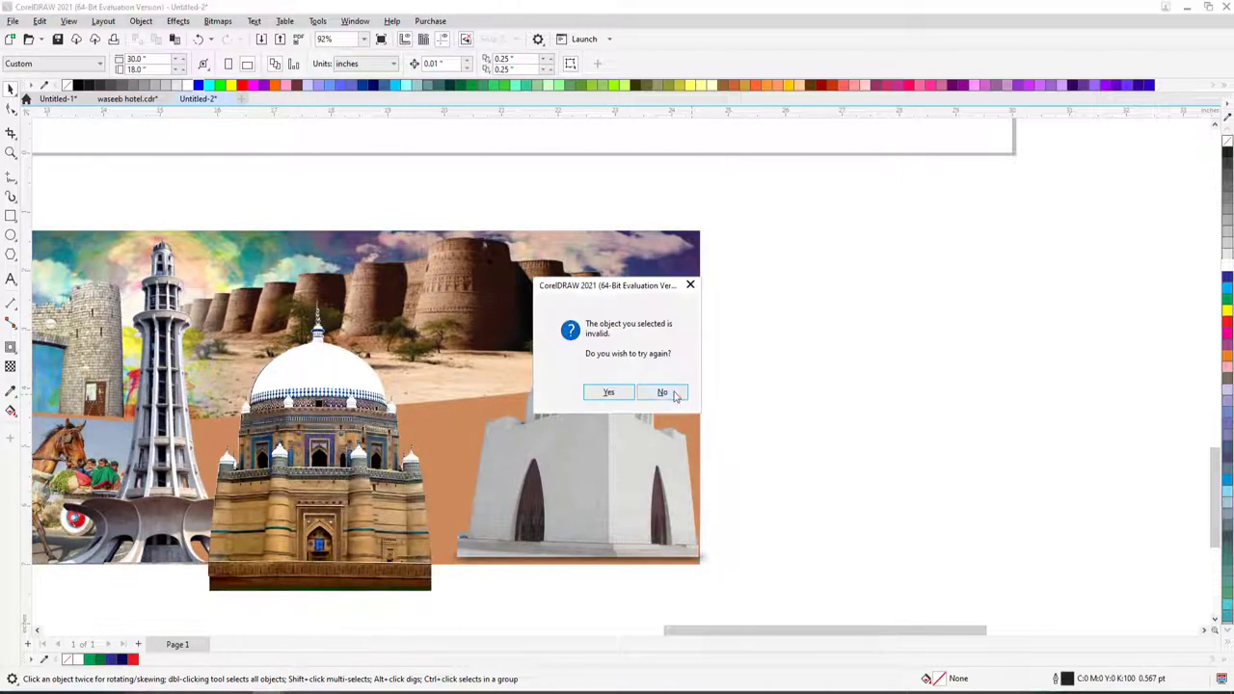
click(662, 392)
click(625, 389)
click(624, 388)
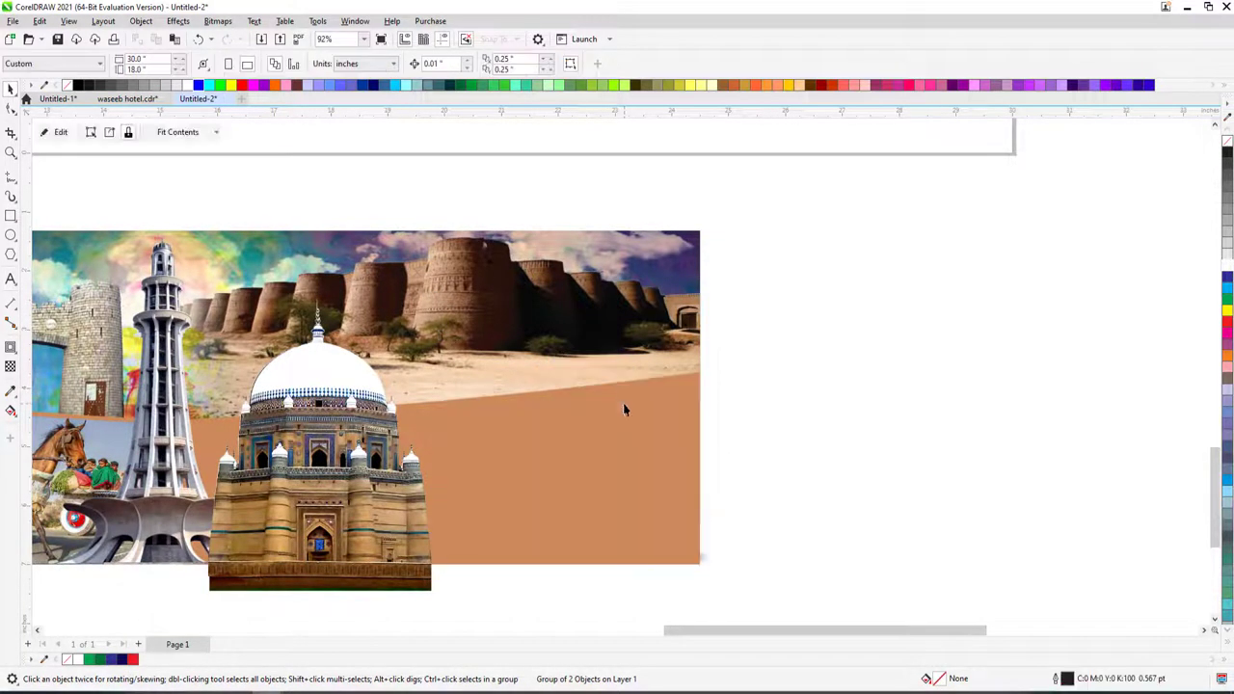
click(405, 411)
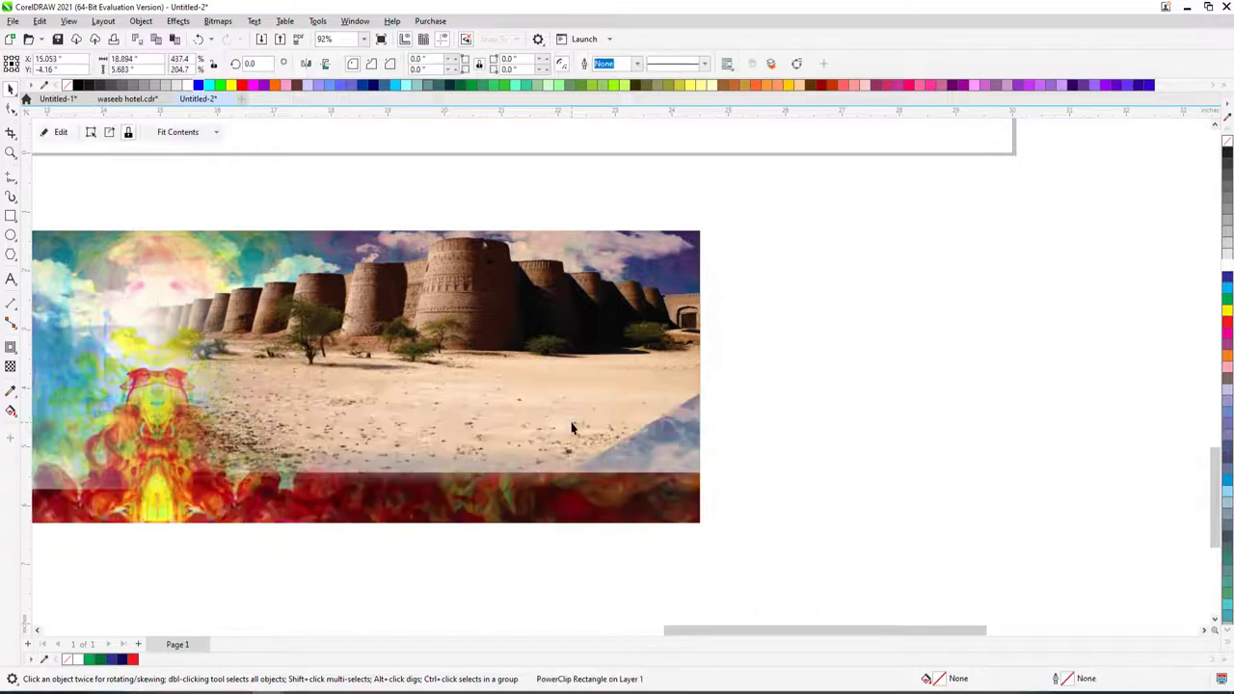
click(571, 422)
click(948, 330)
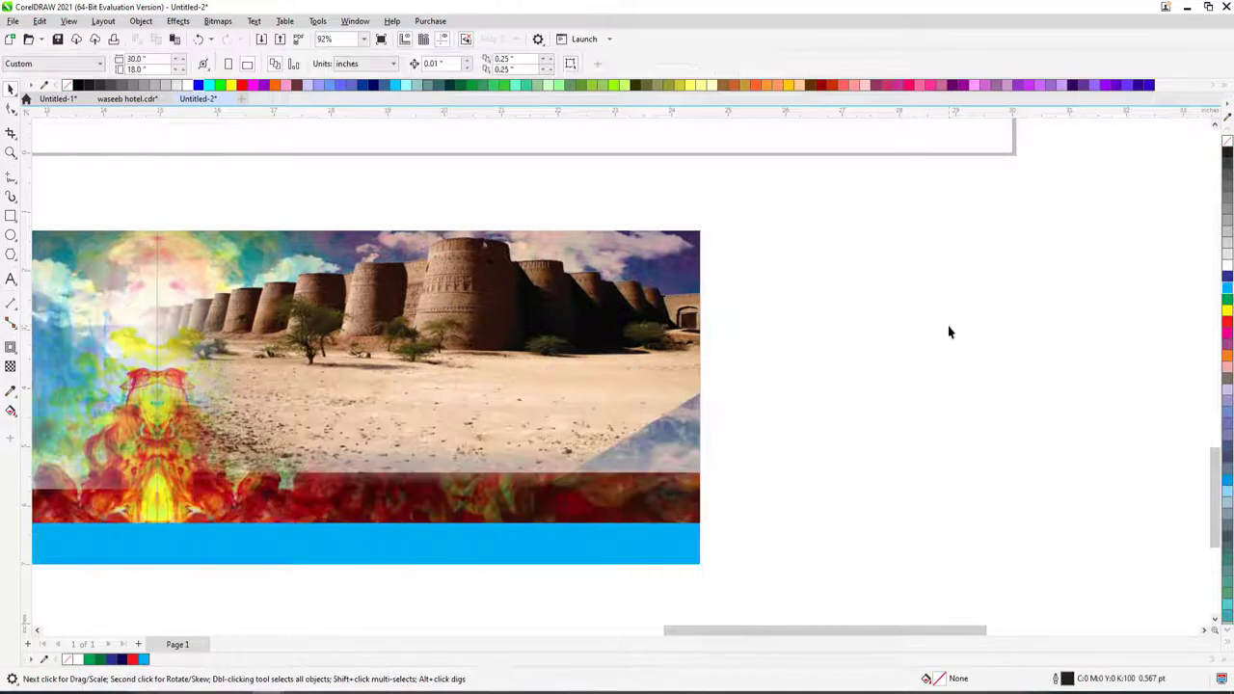
scroll(807, 399, down, 4)
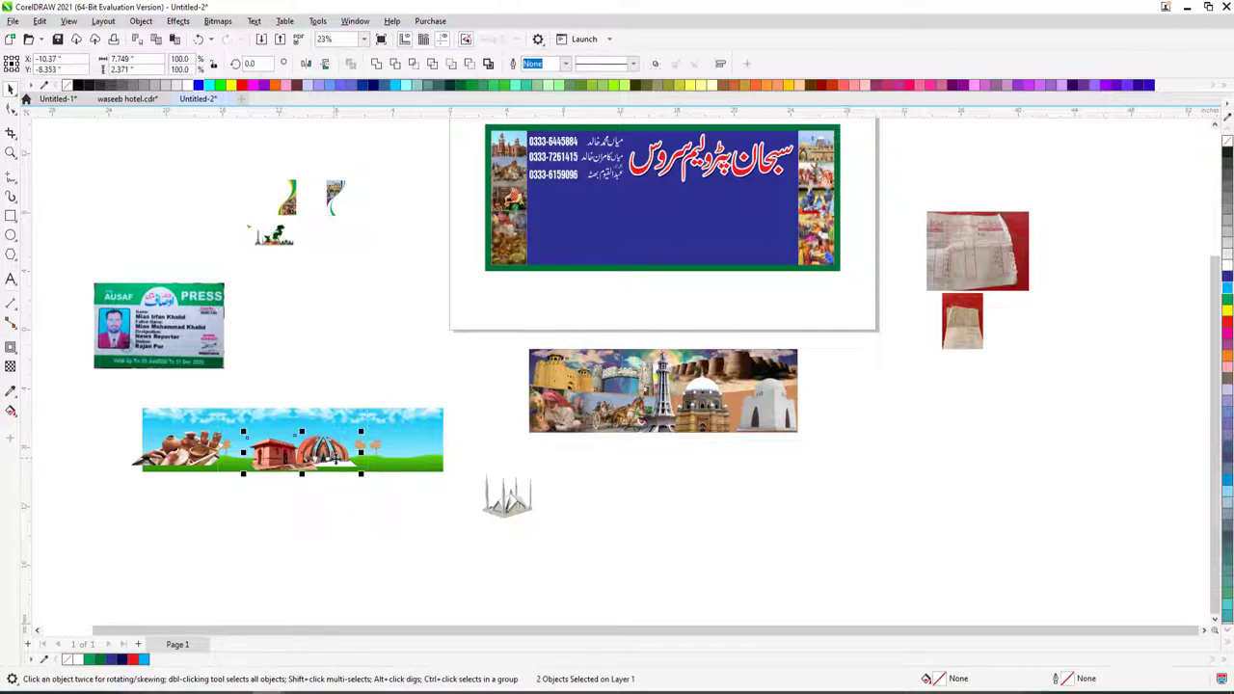
- Shrink the red building and domed monument pictures and move them into the collage
drag(337, 446, 748, 459)
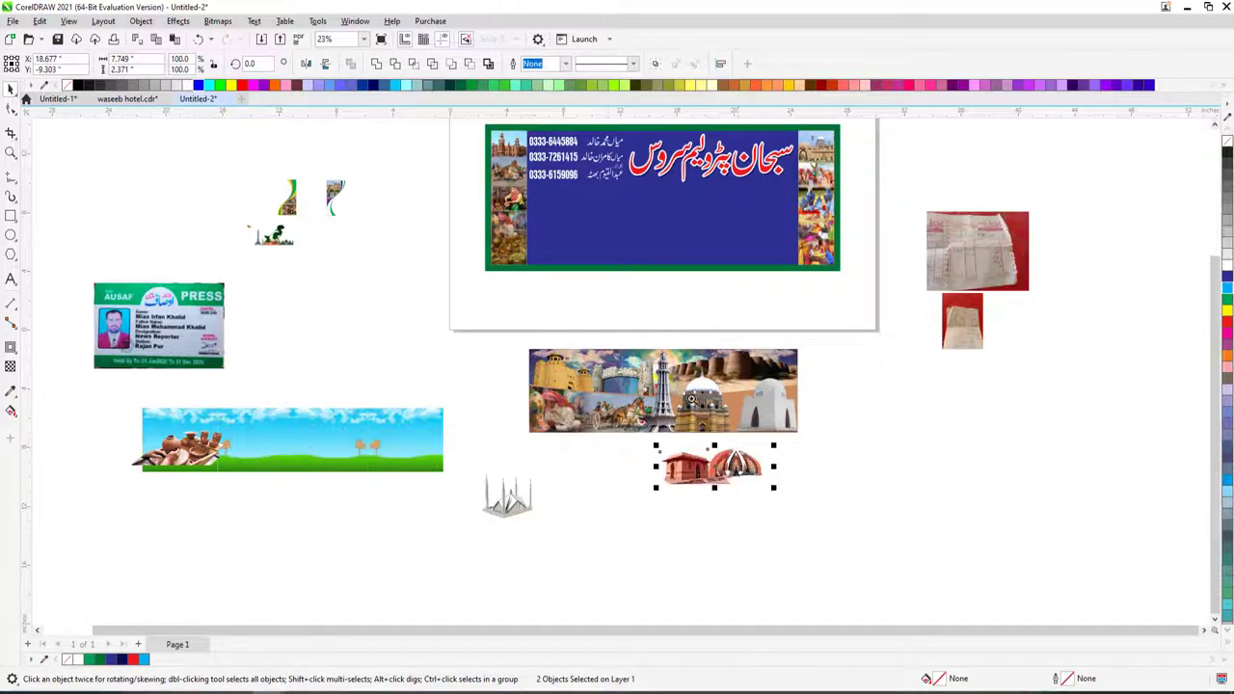
key(z)
scroll(752, 461, up, 3)
drag(636, 399, 565, 427)
drag(466, 461, 573, 209)
scroll(573, 209, down, 2)
scroll(494, 182, up, 3)
key(space)
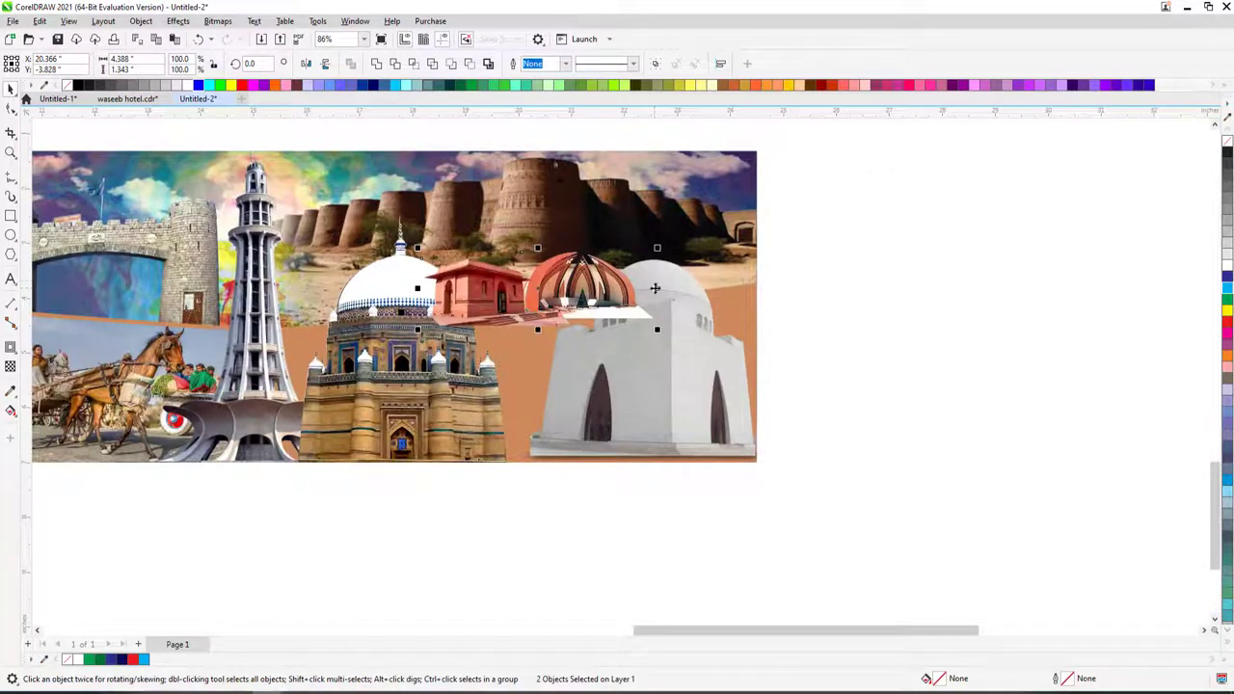
- Position the monument in front of the fort and the red building up at the right edge
click(572, 321)
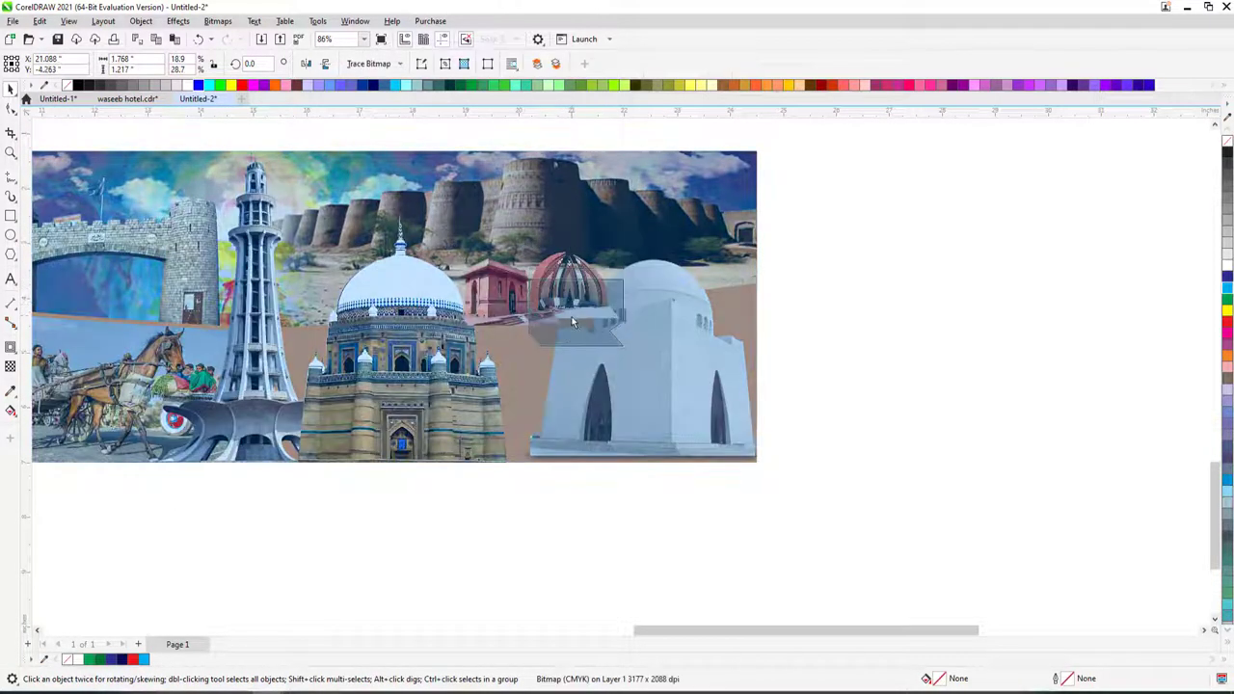
drag(572, 321, 531, 372)
drag(503, 266, 763, 279)
drag(529, 367, 539, 302)
click(644, 340)
ctrl+click(644, 340)
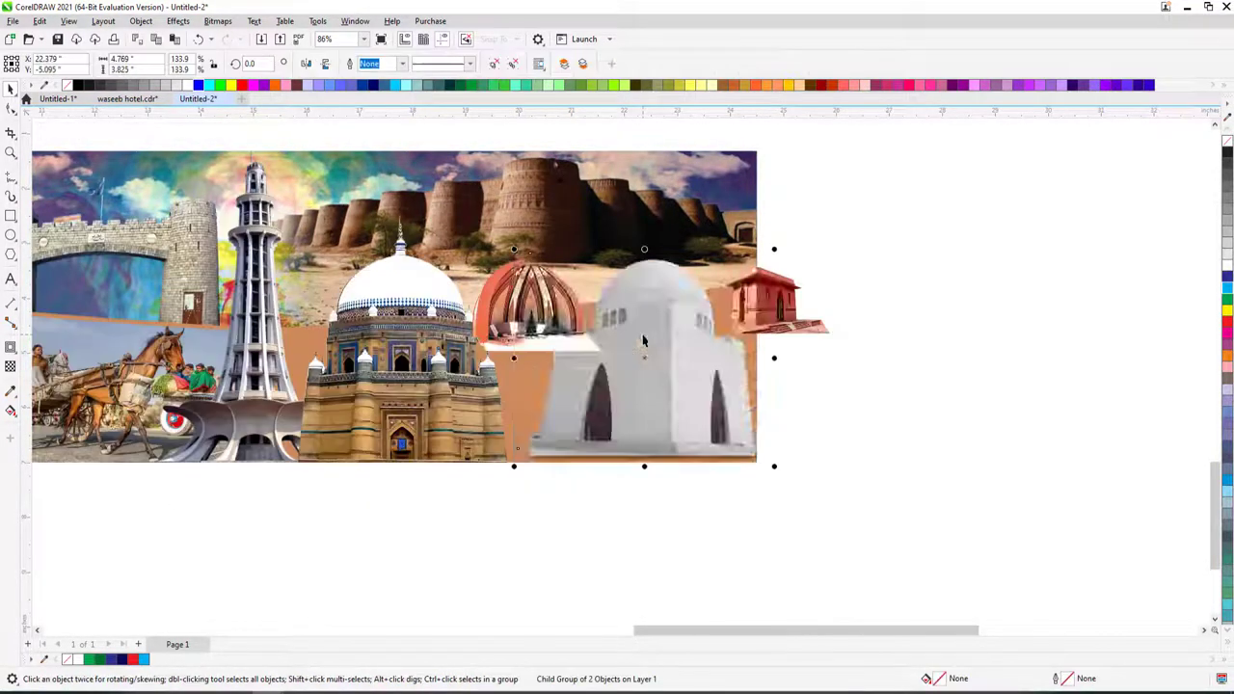
click(439, 345)
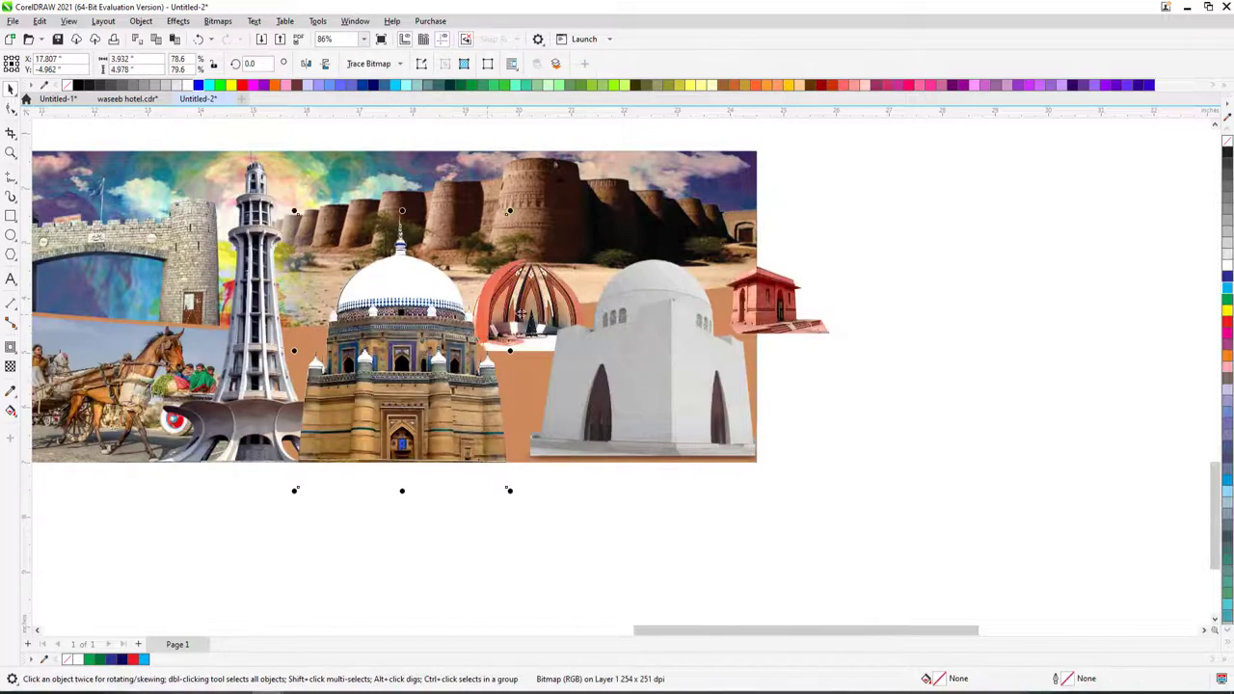
click(517, 357)
drag(777, 313, 733, 260)
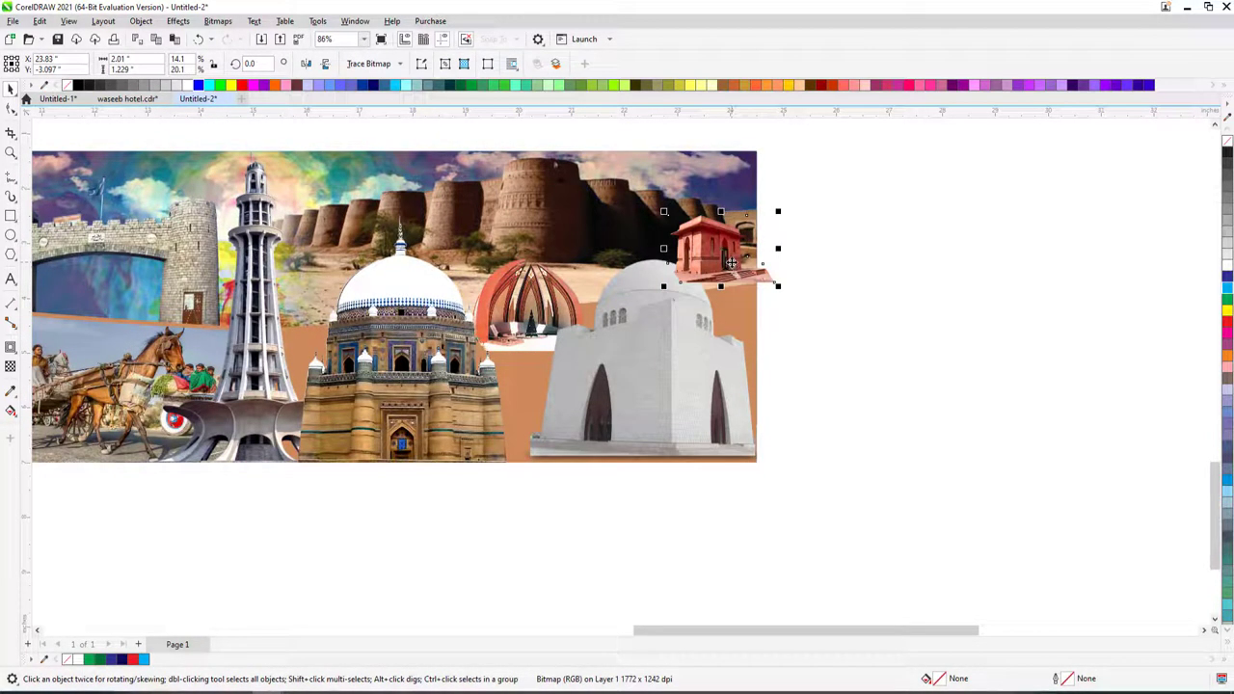
- Narrow the minaret picture slightly in the collage
key(Escape)
scroll(577, 324, down, 2)
click(493, 298)
drag(578, 288, 577, 286)
- Move the sky landscape strip down so it no longer covers the yellow strip
scroll(579, 288, down, 1)
click(272, 309)
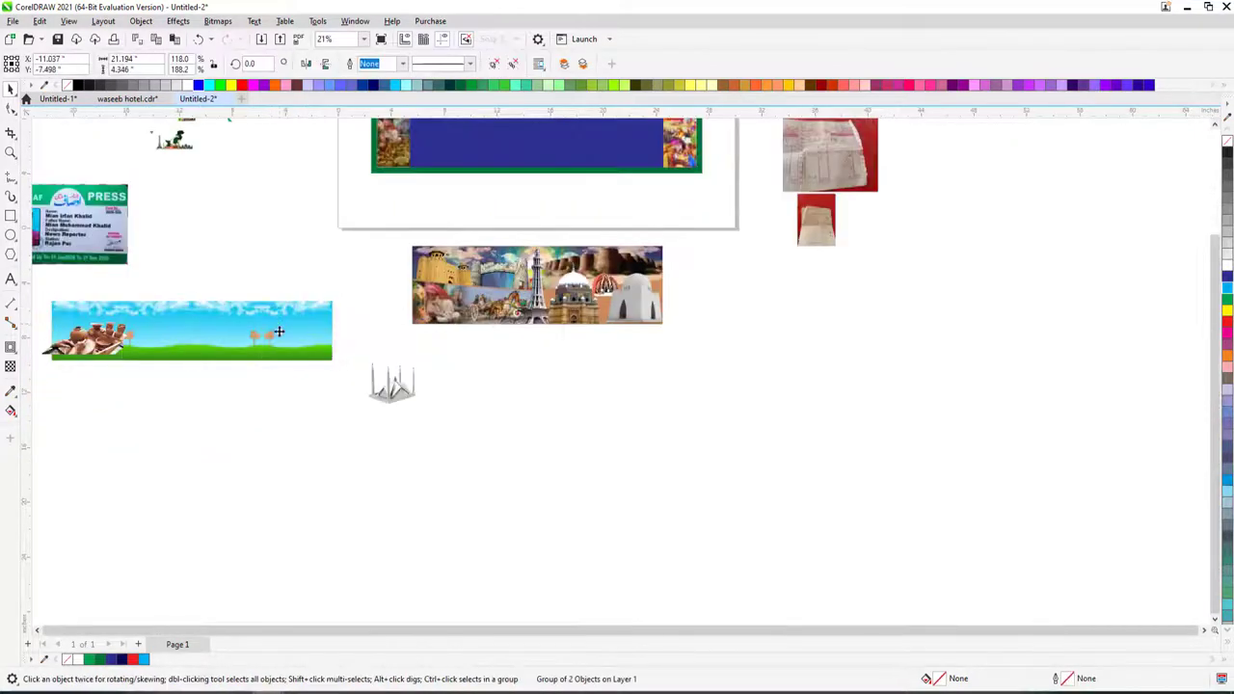
drag(272, 309, 309, 397)
scroll(310, 397, down, 1)
- Zoom in on the city collage and check its PowerClip options, then deselect it
key(z)
drag(232, 256, 337, 289)
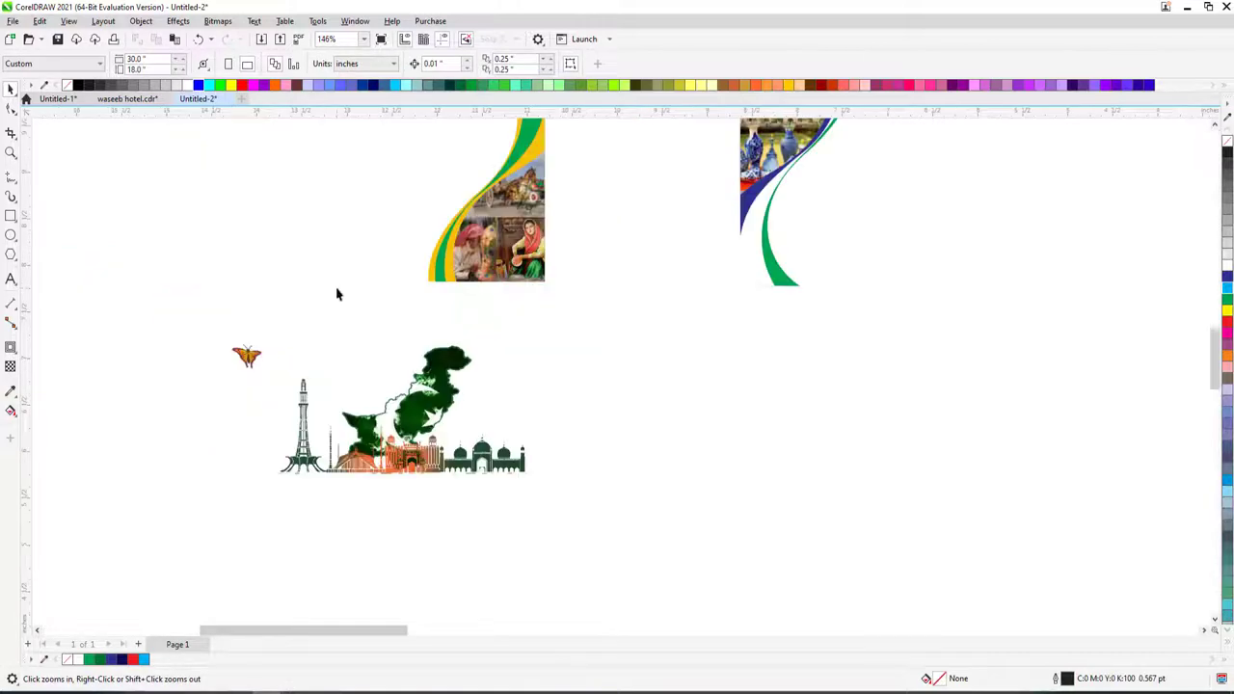
scroll(474, 295, down, 1)
scroll(647, 316, down, 1)
scroll(812, 342, down, 2)
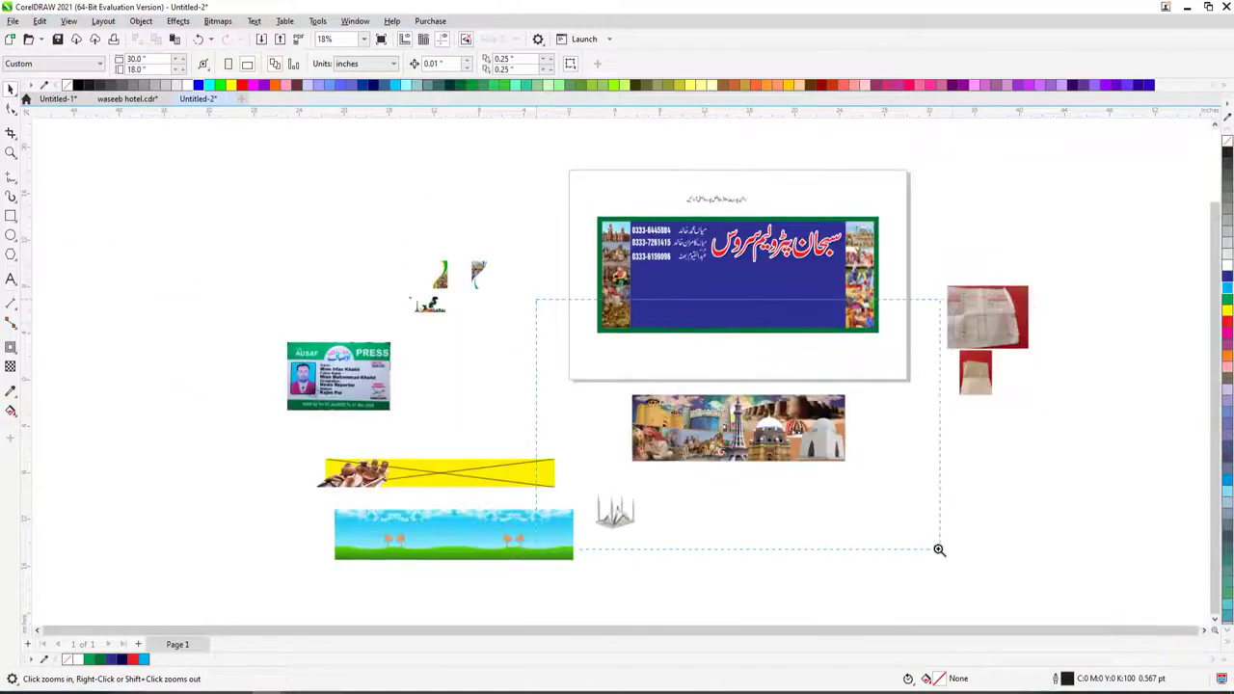
drag(940, 550, 939, 549)
key(space)
right_click(611, 278)
click(632, 295)
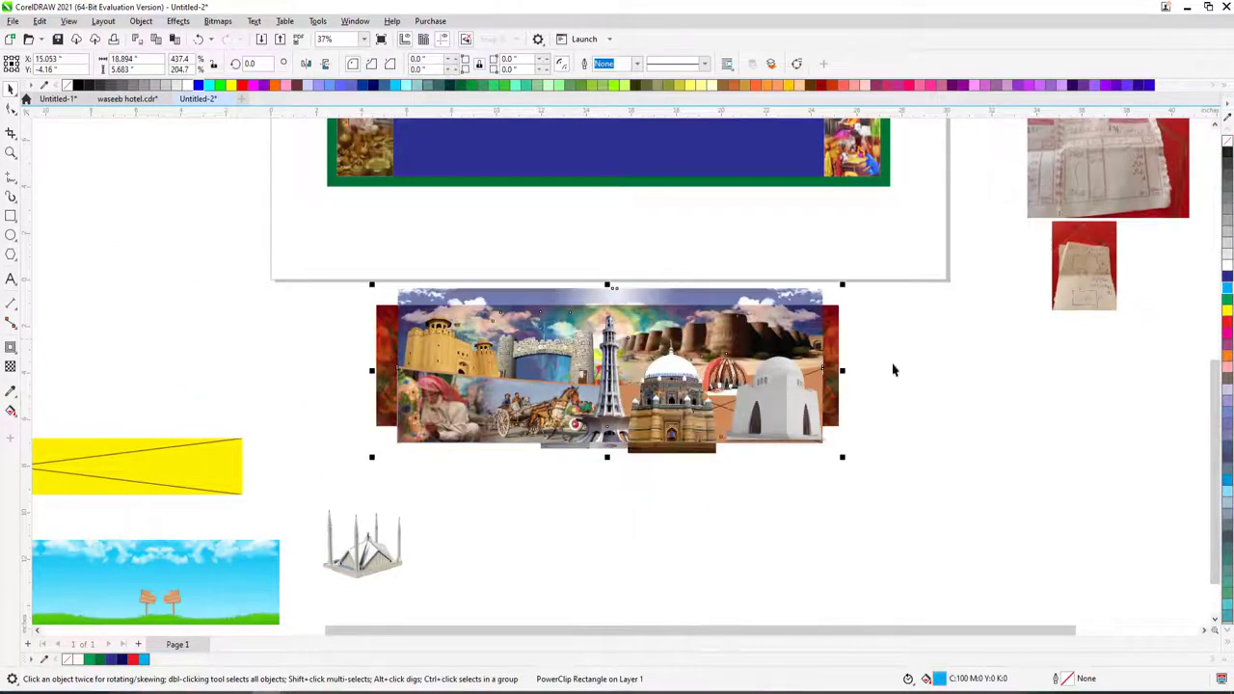
click(985, 376)
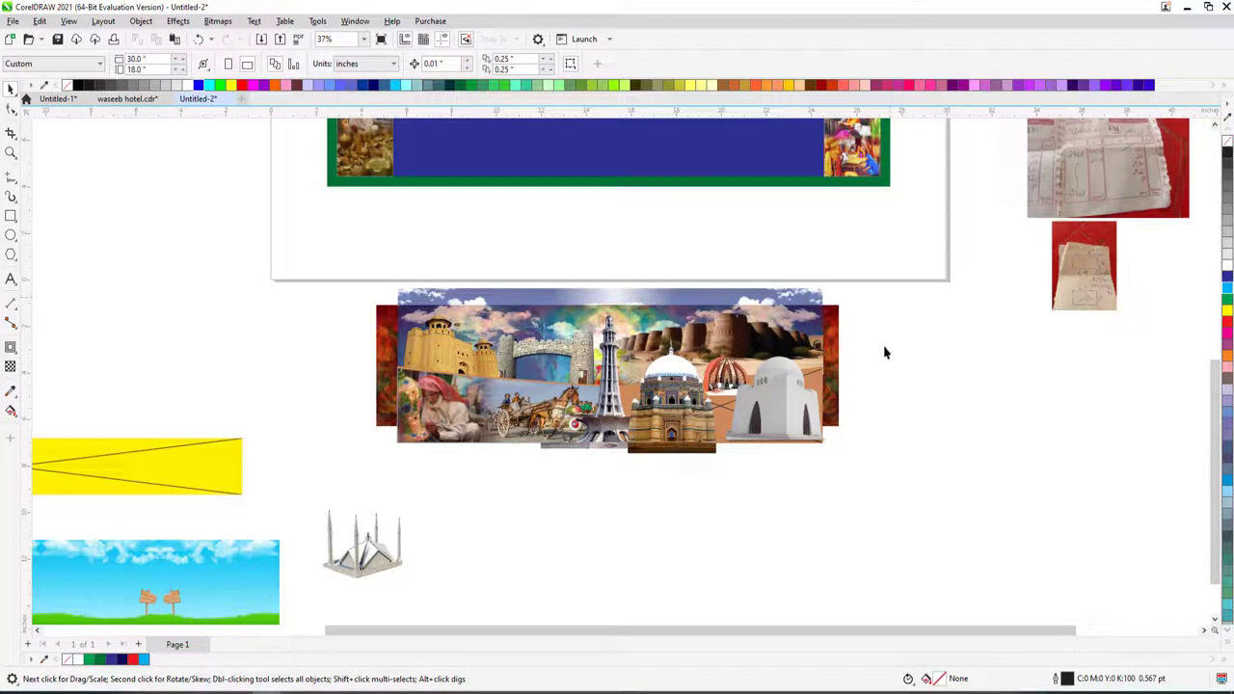
- Move the smoke image into the banner's lower blue panel and scale it to fit between the side strips
scroll(834, 328, down, 1)
click(843, 284)
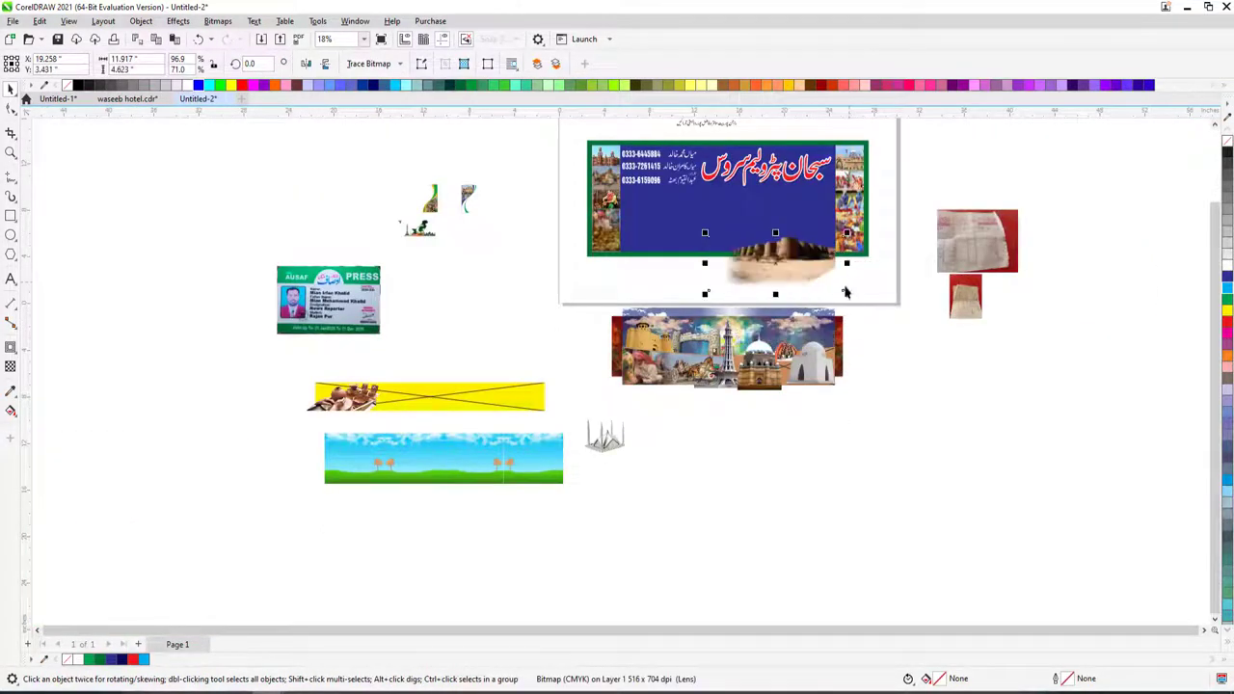
drag(696, 326, 693, 253)
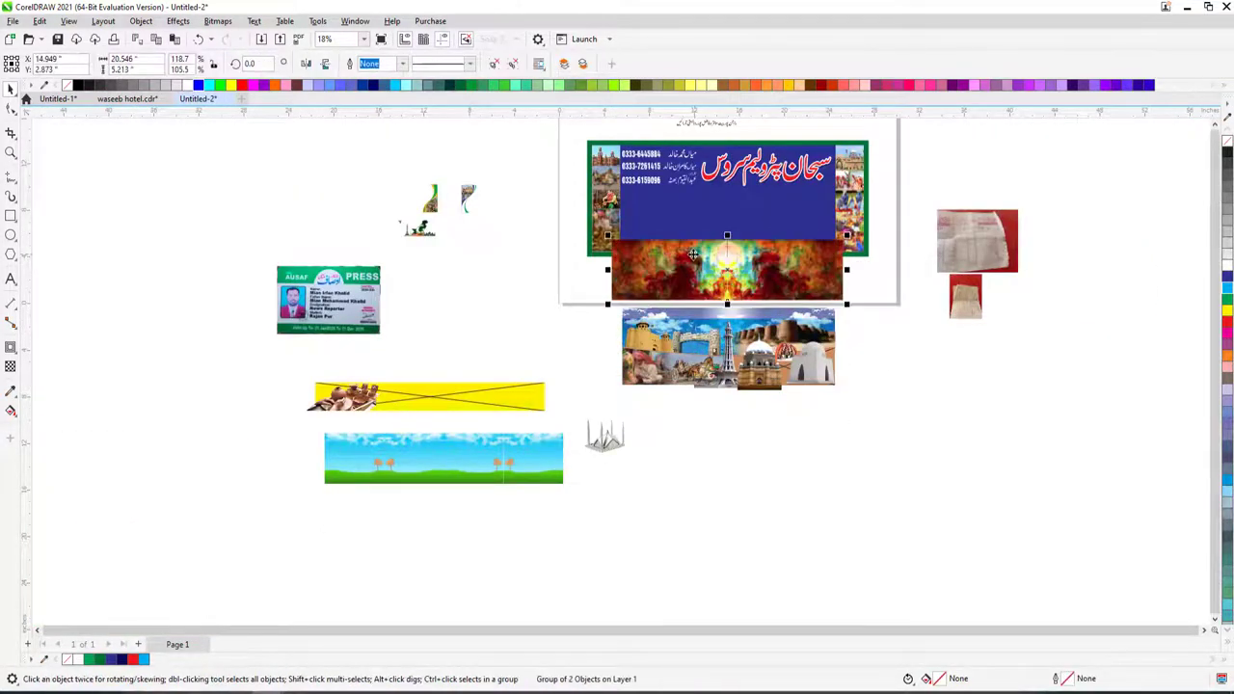
scroll(885, 339, up, 2)
shift+click(573, 319)
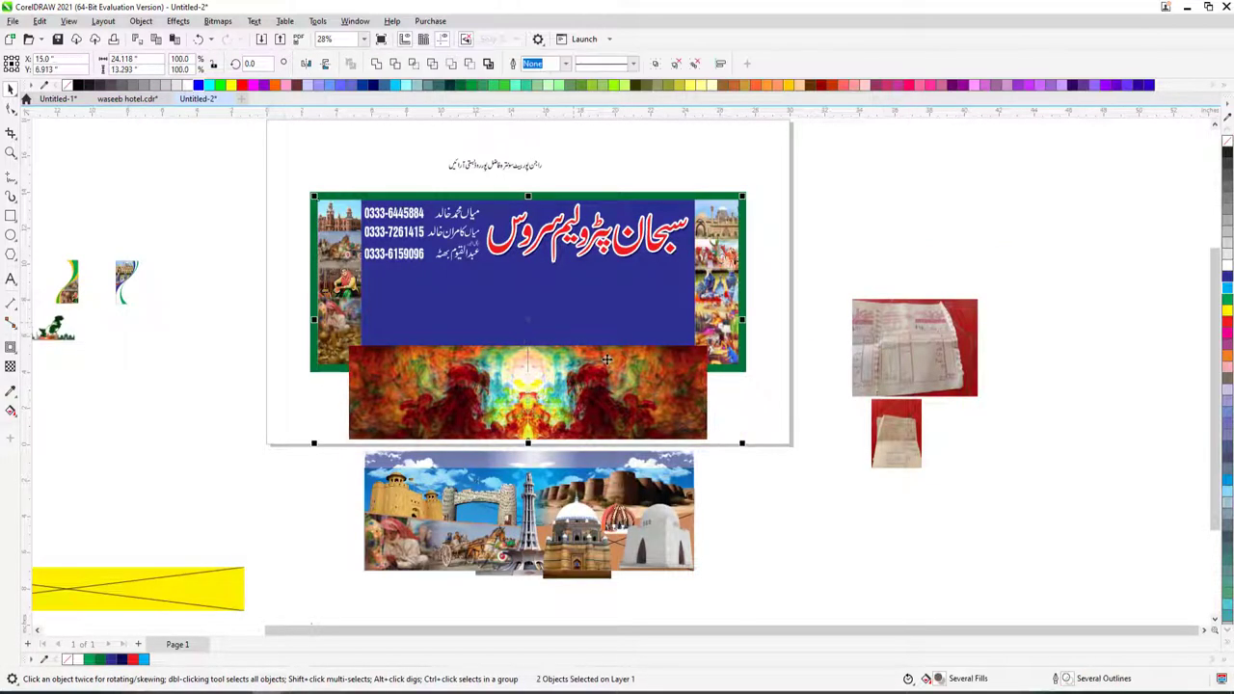
click(607, 360)
drag(608, 360, 607, 285)
key(z)
drag(315, 208, 843, 401)
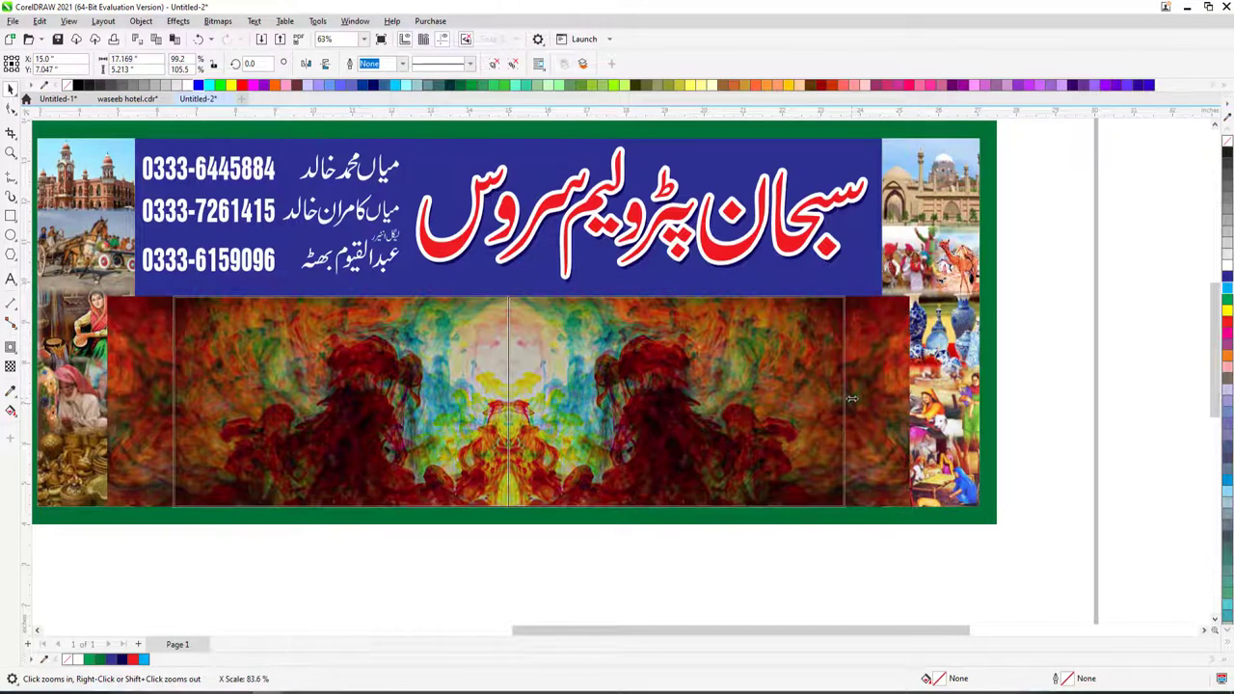
drag(913, 292, 883, 270)
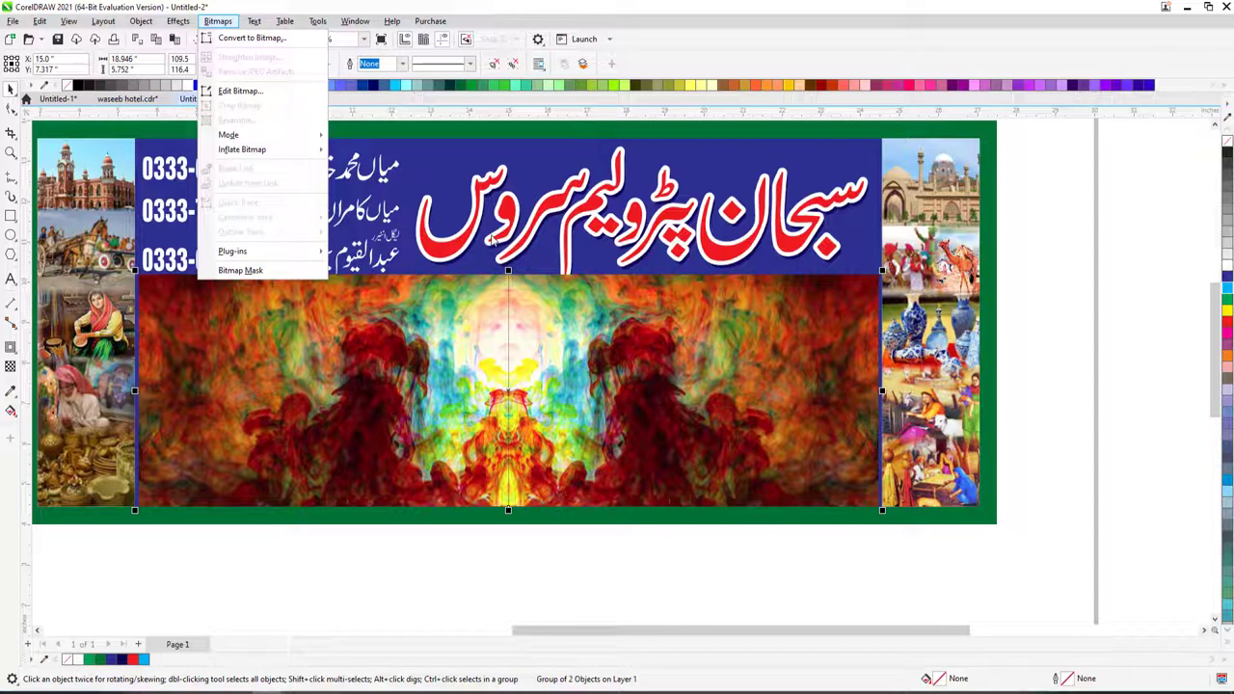
- Convert the smoke image group to a bitmap in RGB Color (24-bit) mode
click(484, 293)
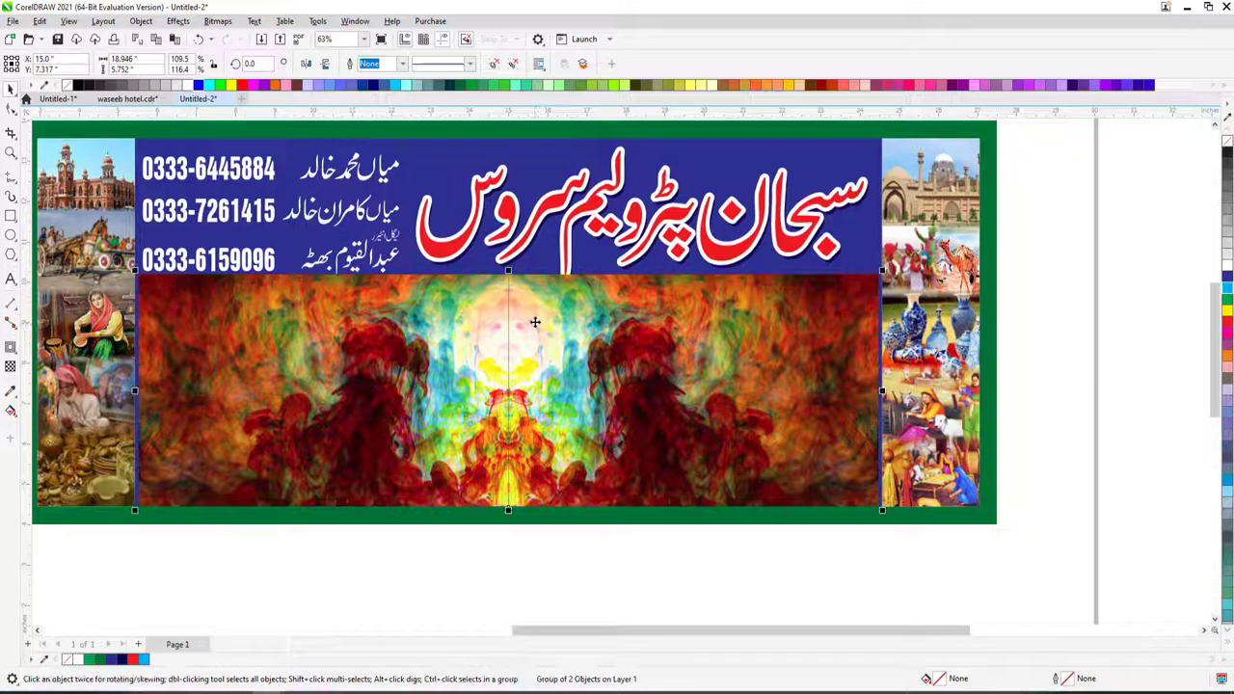
click(218, 20)
click(246, 36)
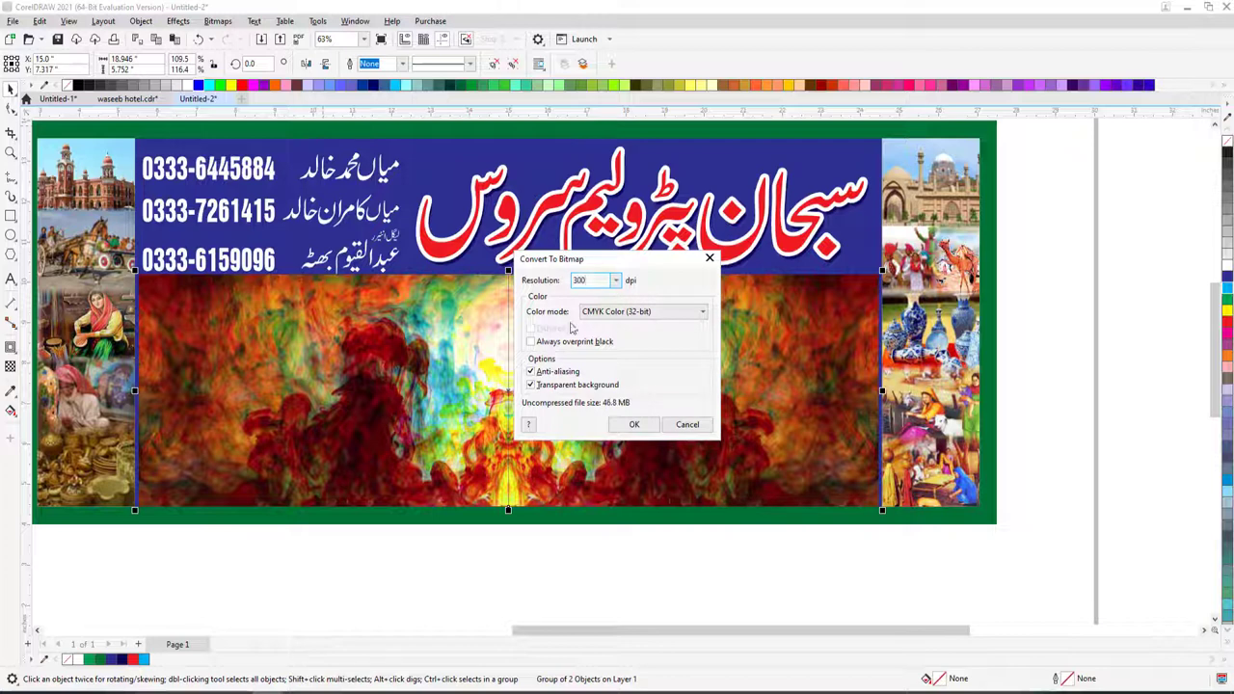
click(593, 311)
click(604, 366)
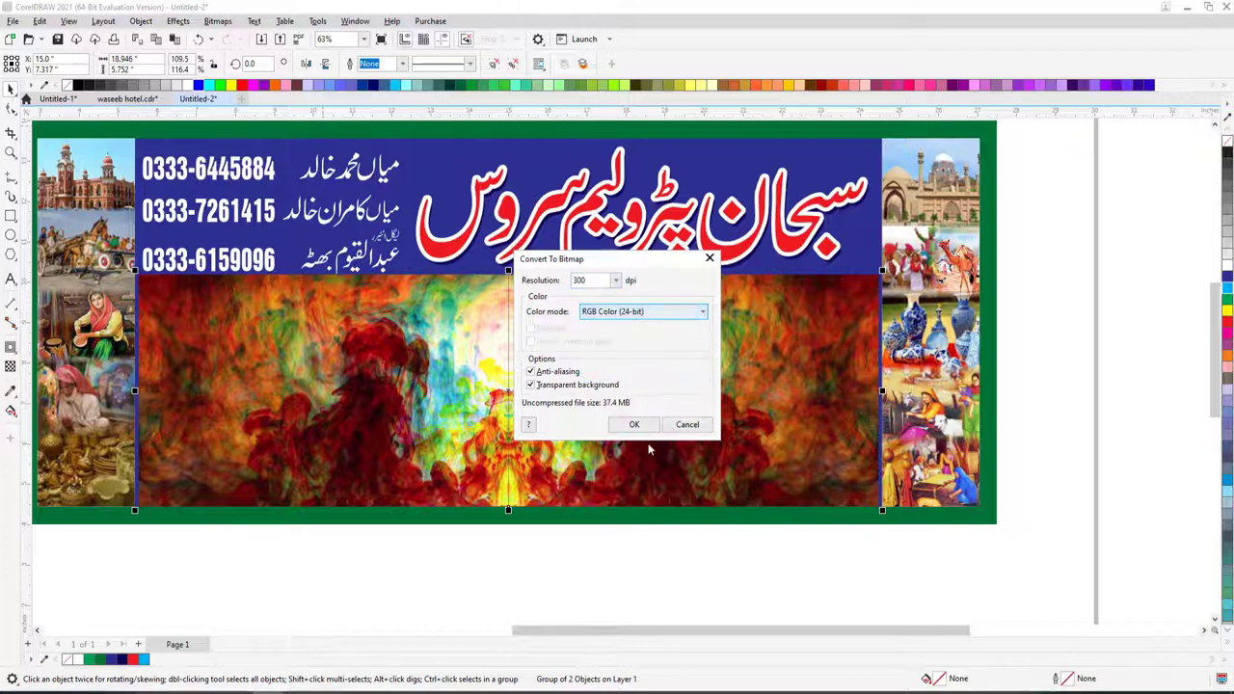
click(634, 426)
- Stretch the smoke bitmap up behind the title and try a transparency fade, undoing the full fade-out
drag(508, 269, 520, 203)
click(11, 364)
drag(519, 277, 519, 280)
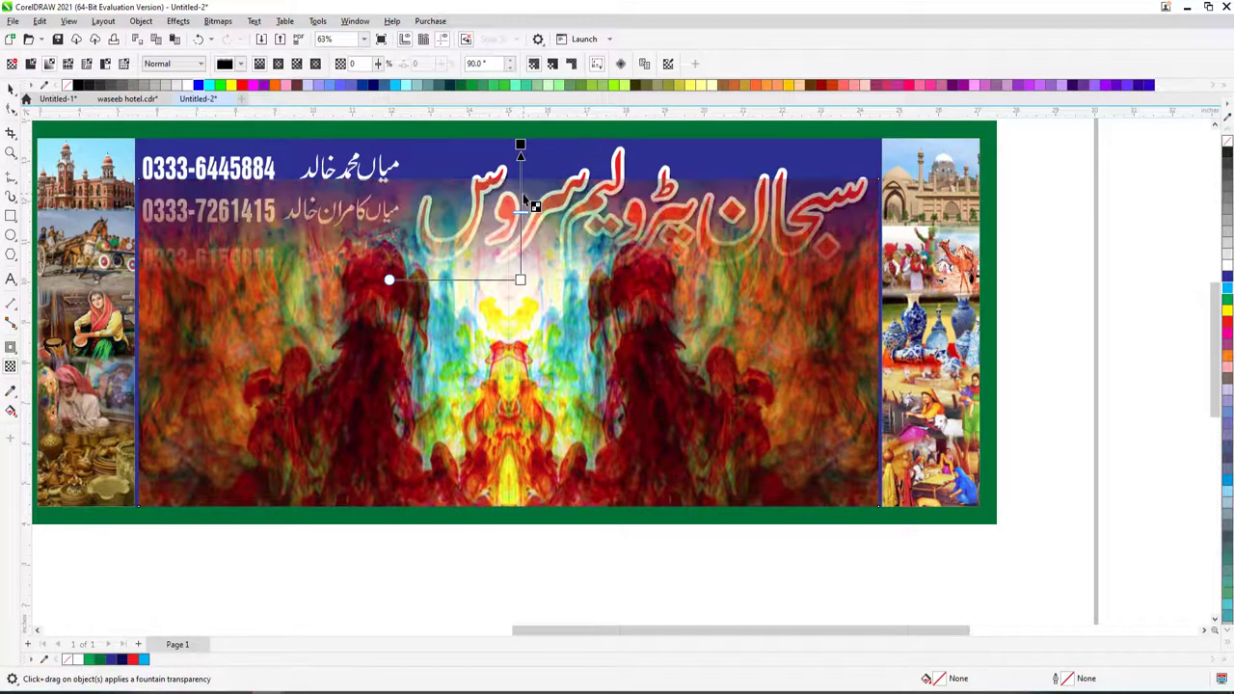
drag(521, 174, 521, 197)
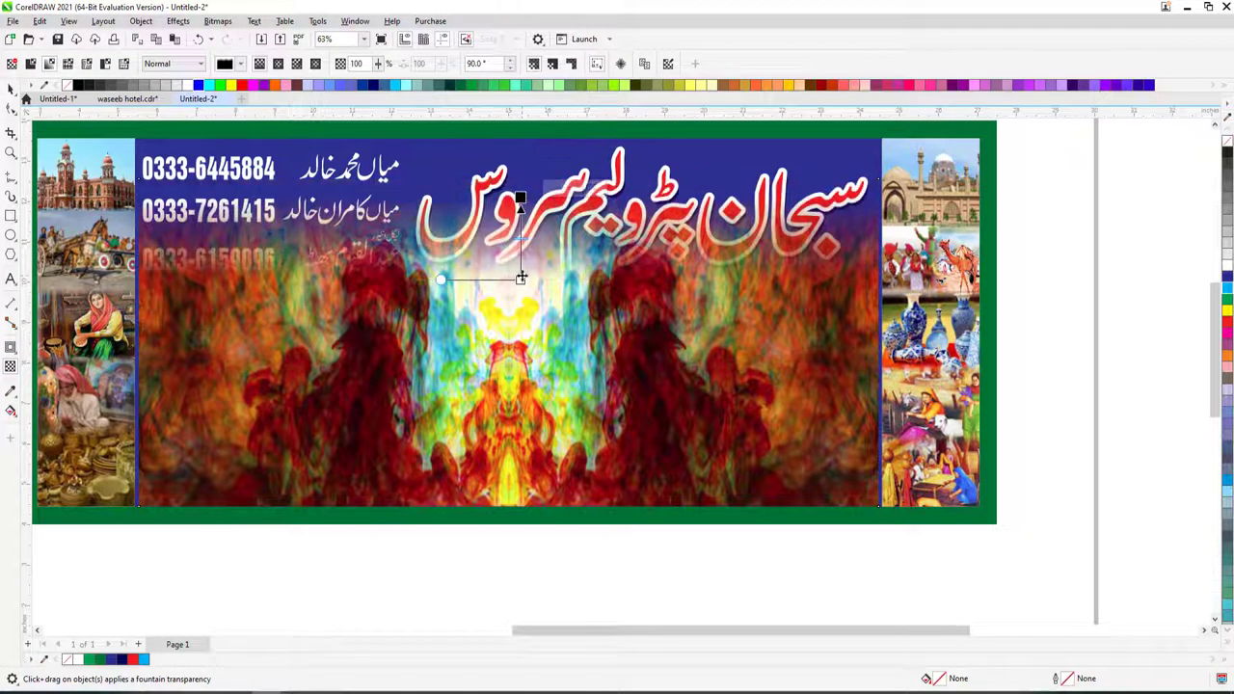
drag(521, 338, 537, 325)
key(space)
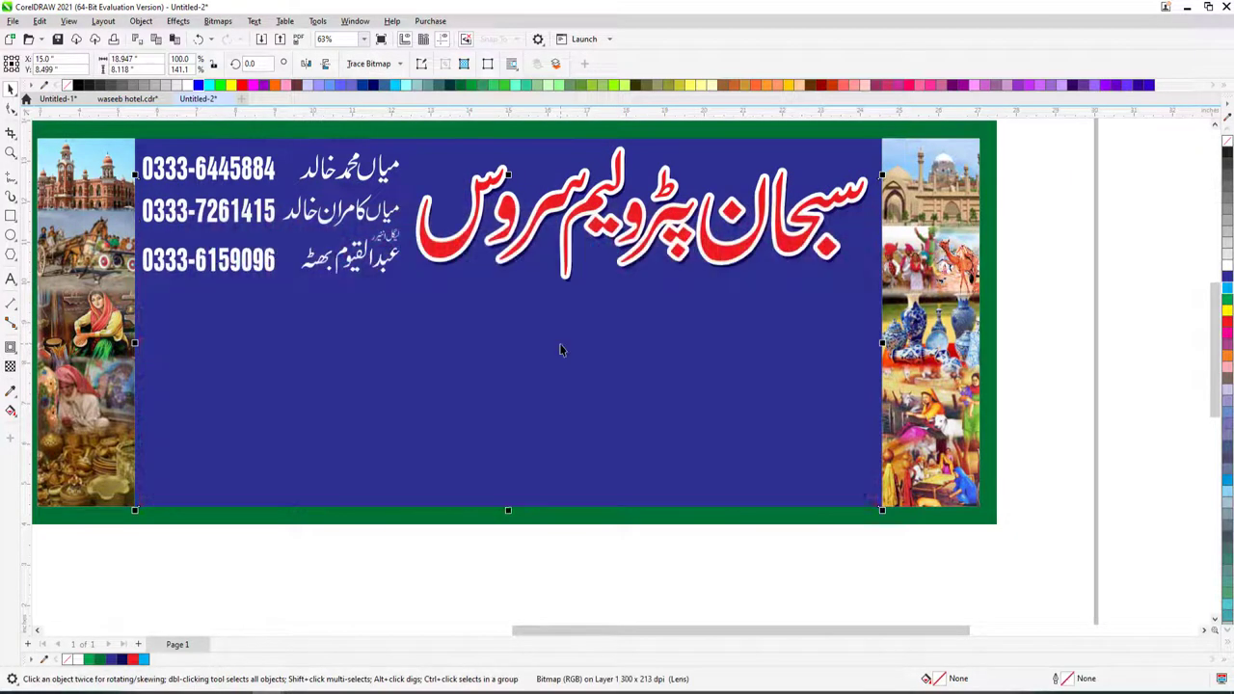
key(ctrl+z)
scroll(558, 345, down, 3)
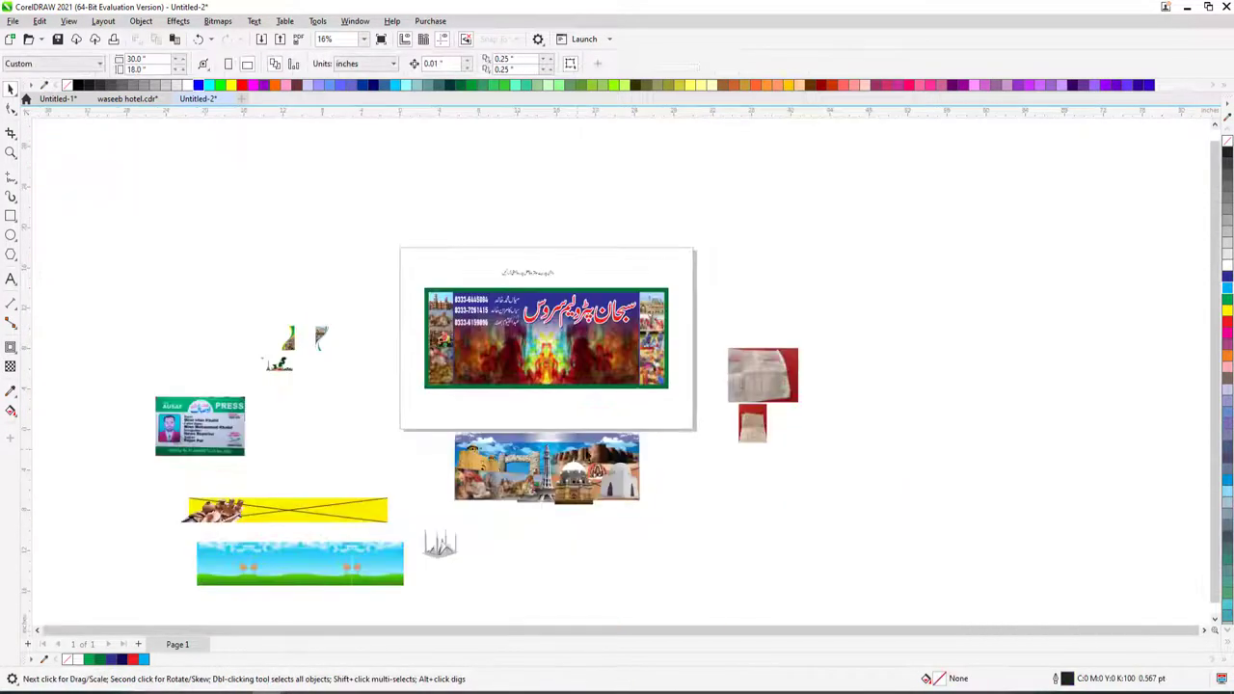
- Move the blue-sky picture onto the banner's middle, resize it, and stretch it up over the top
key(z)
click(779, 515)
key(space)
drag(463, 431, 485, 383)
drag(673, 433, 670, 425)
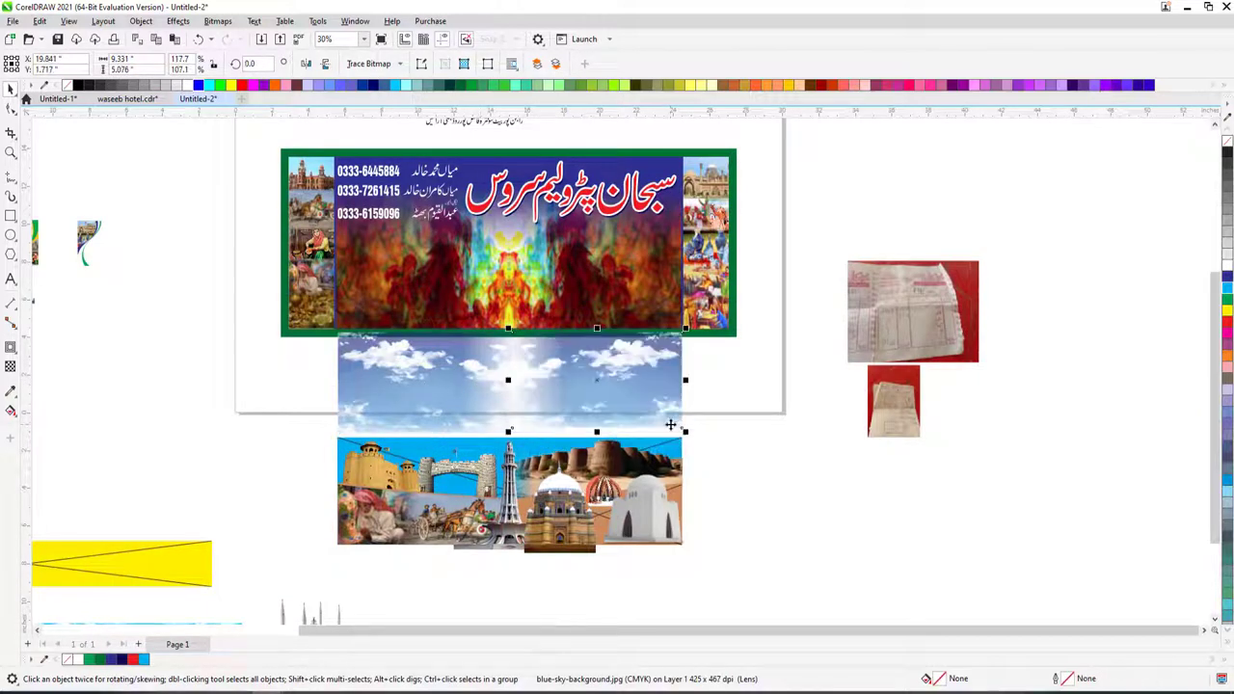
drag(418, 365, 580, 281)
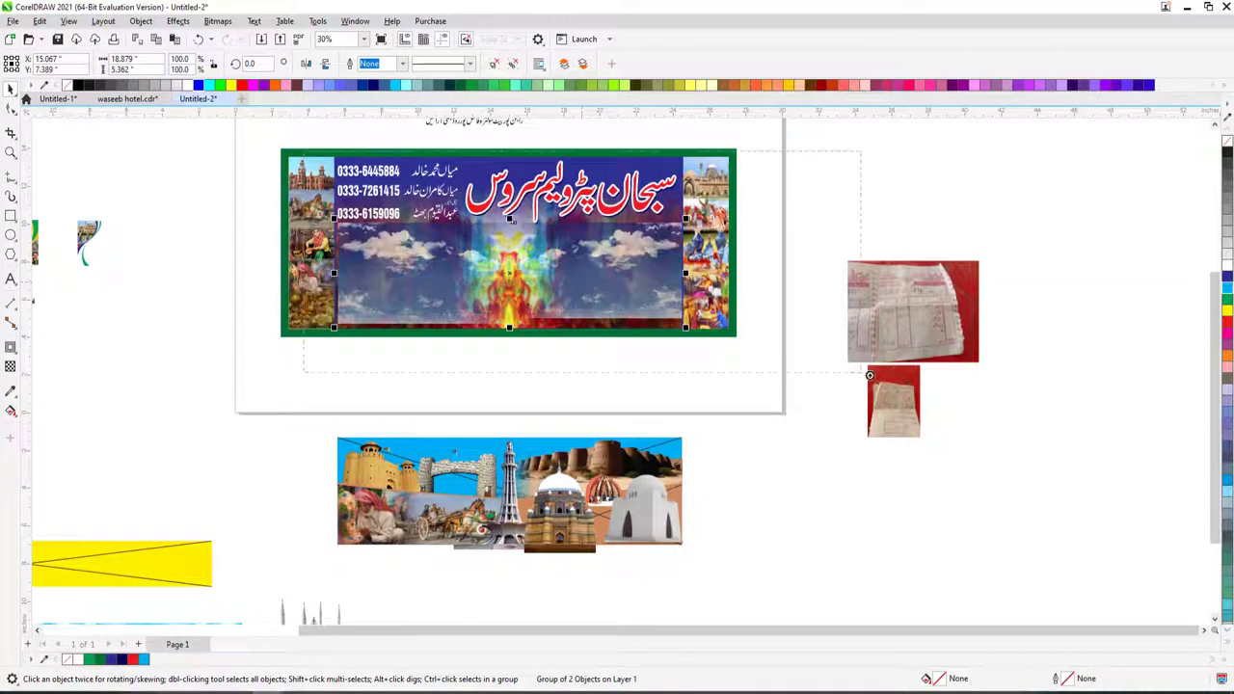
drag(869, 375, 873, 376)
drag(462, 287, 462, 145)
- Adjust the sky picture inside its group and stretch the group down to the banner bottom
ctrl+click(516, 492)
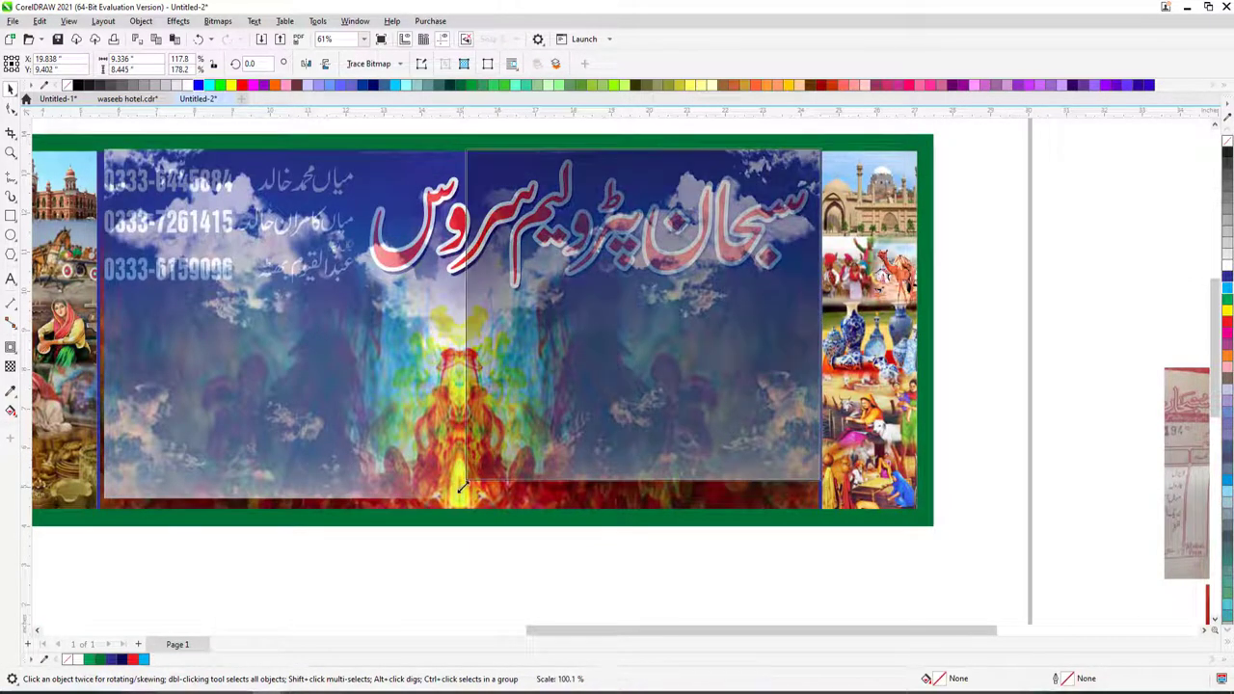
drag(644, 493, 644, 502)
click(644, 440)
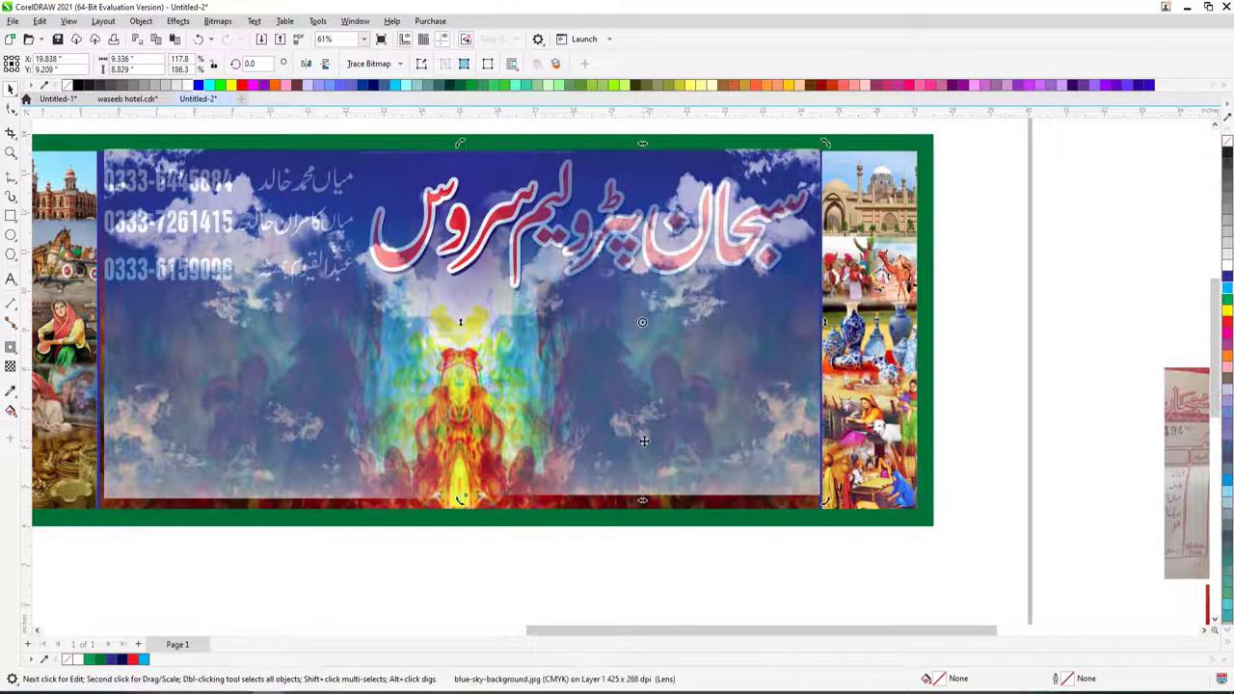
click(409, 444)
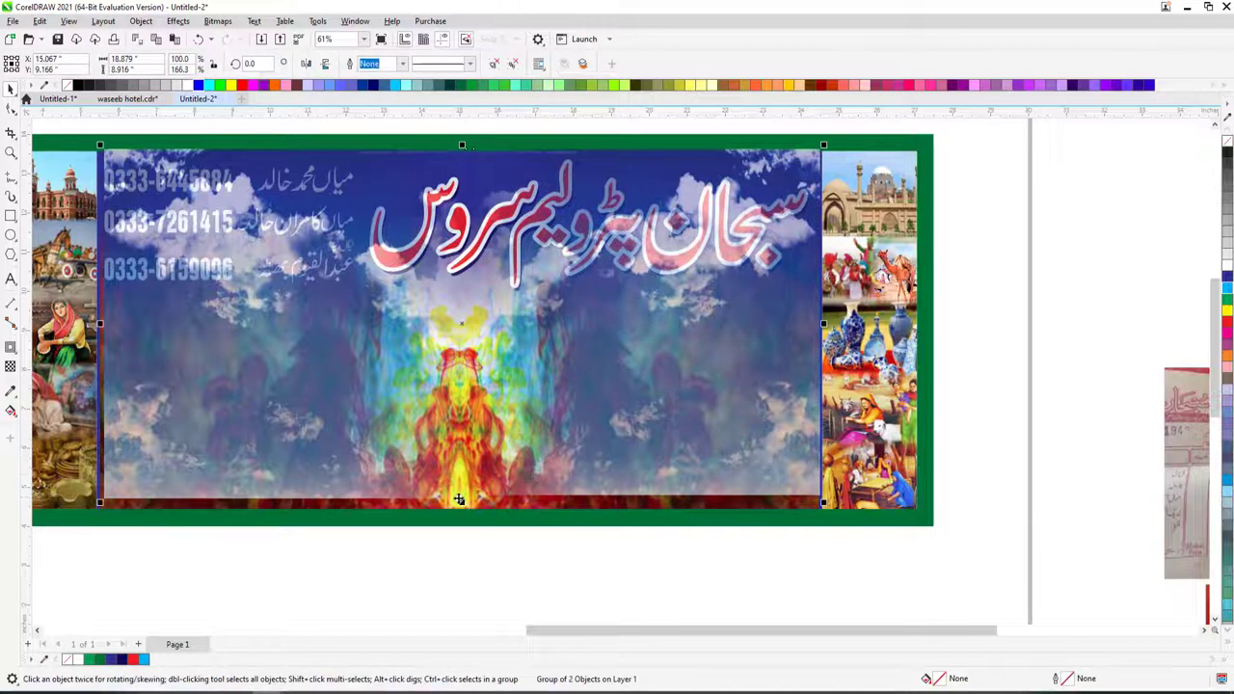
drag(462, 511, 463, 516)
- Widen the inner sky group across the banner and fit it to the banner's upper half
ctrl+click(583, 418)
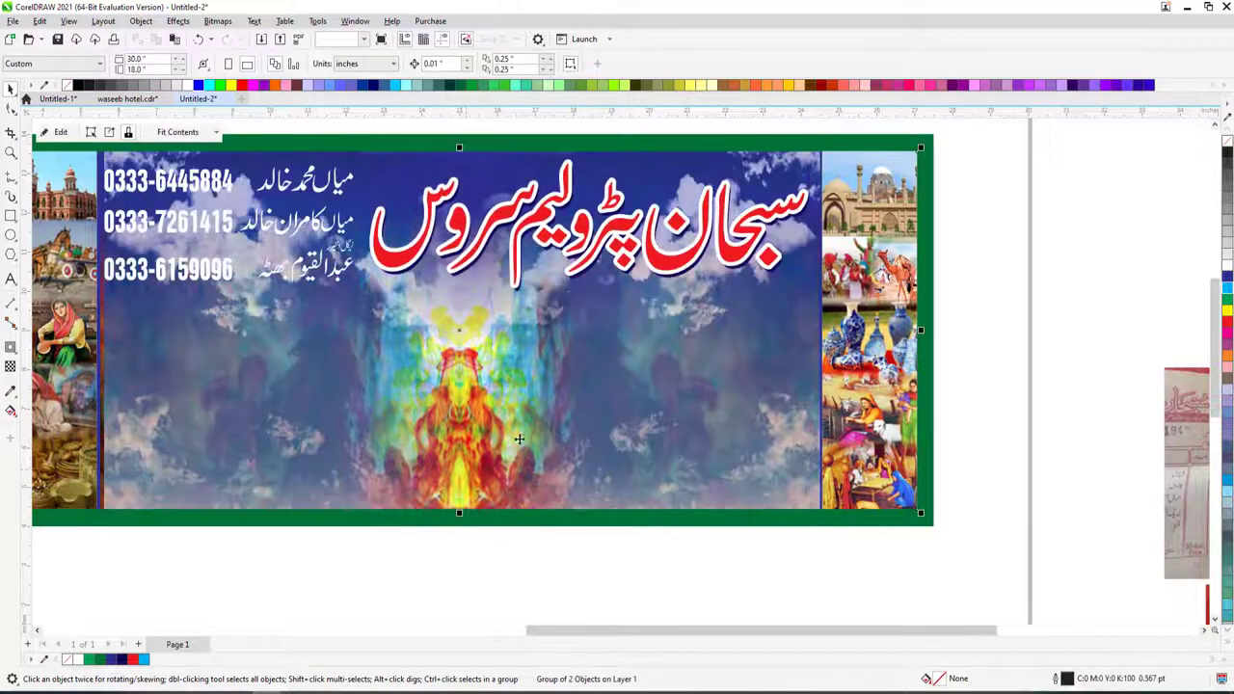
drag(824, 333, 876, 333)
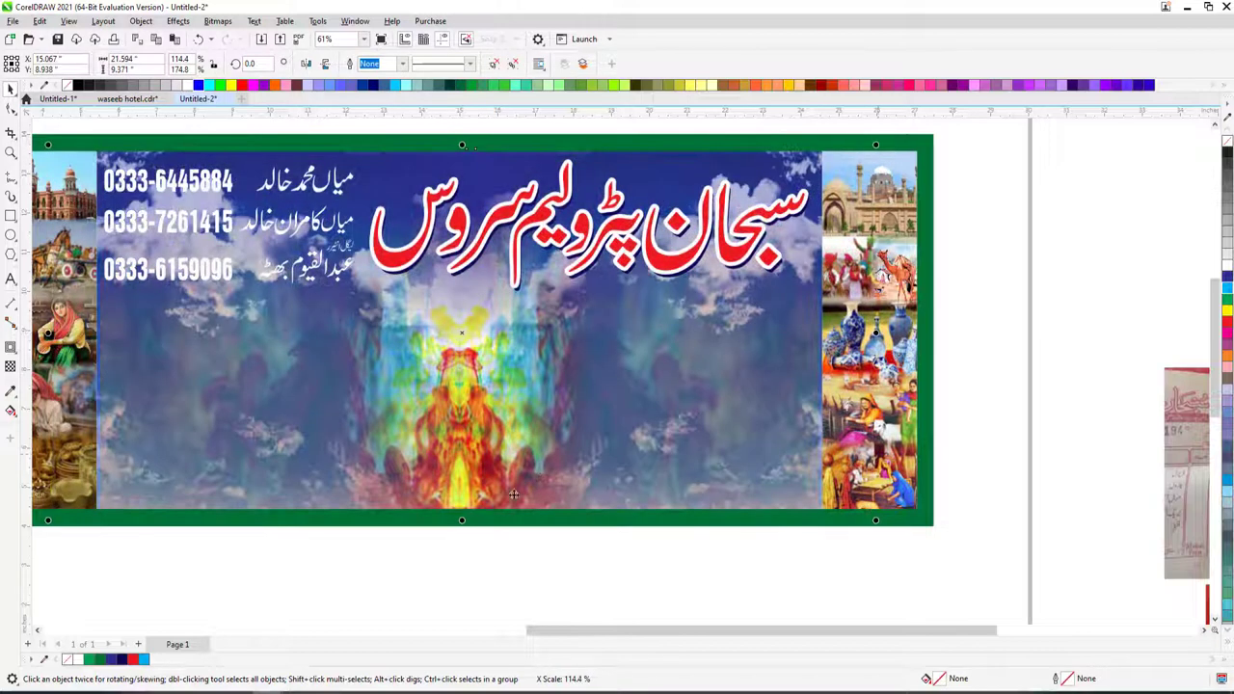
drag(462, 520, 470, 325)
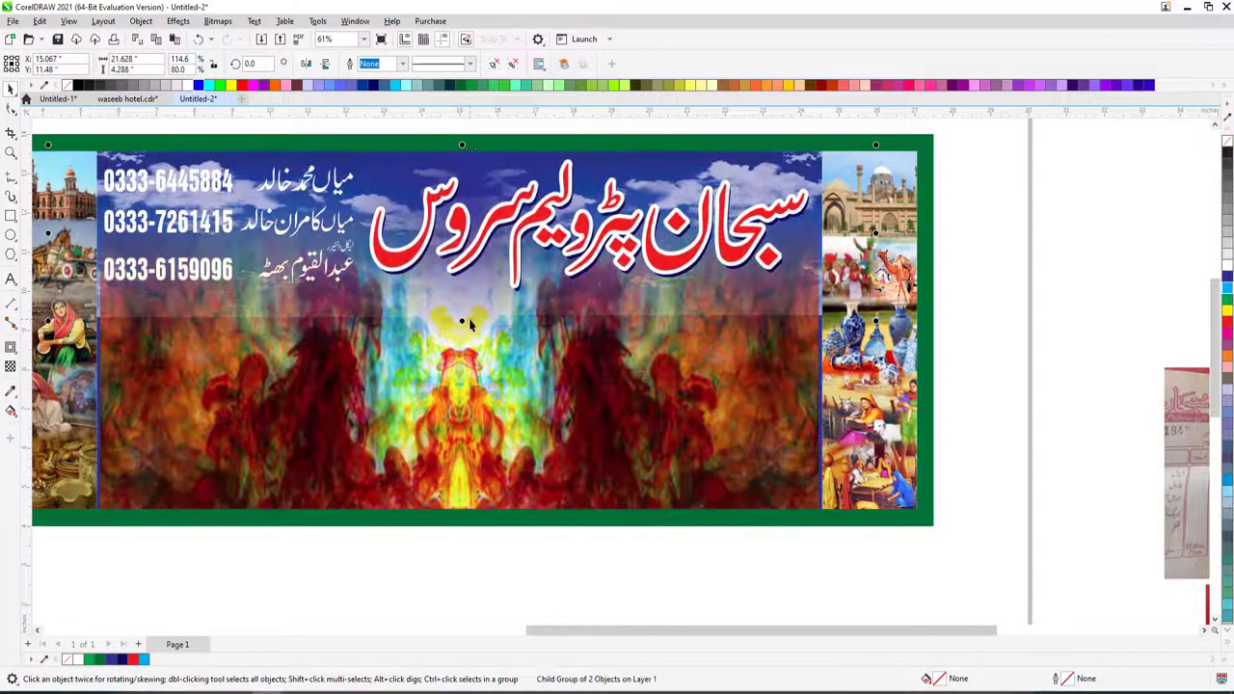
ctrl+click(521, 364)
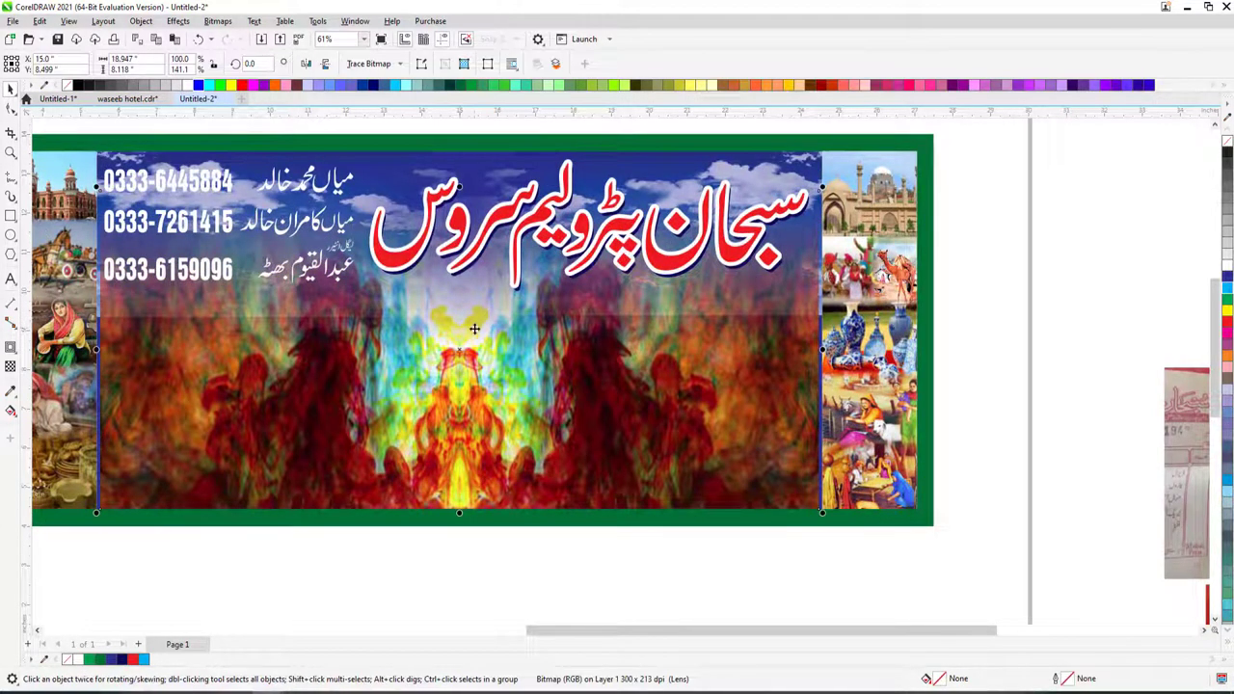
ctrl+click(487, 169)
drag(470, 325, 462, 342)
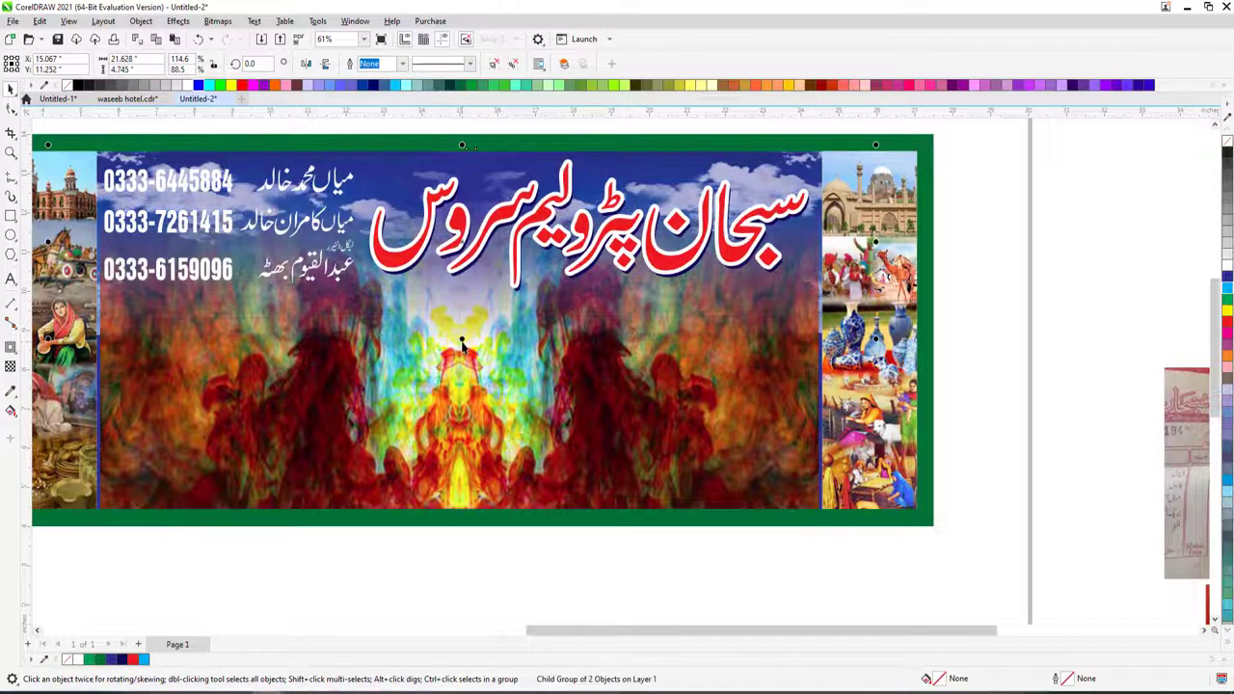
key(Escape)
scroll(515, 324, down, 3)
scroll(786, 504, up, 2)
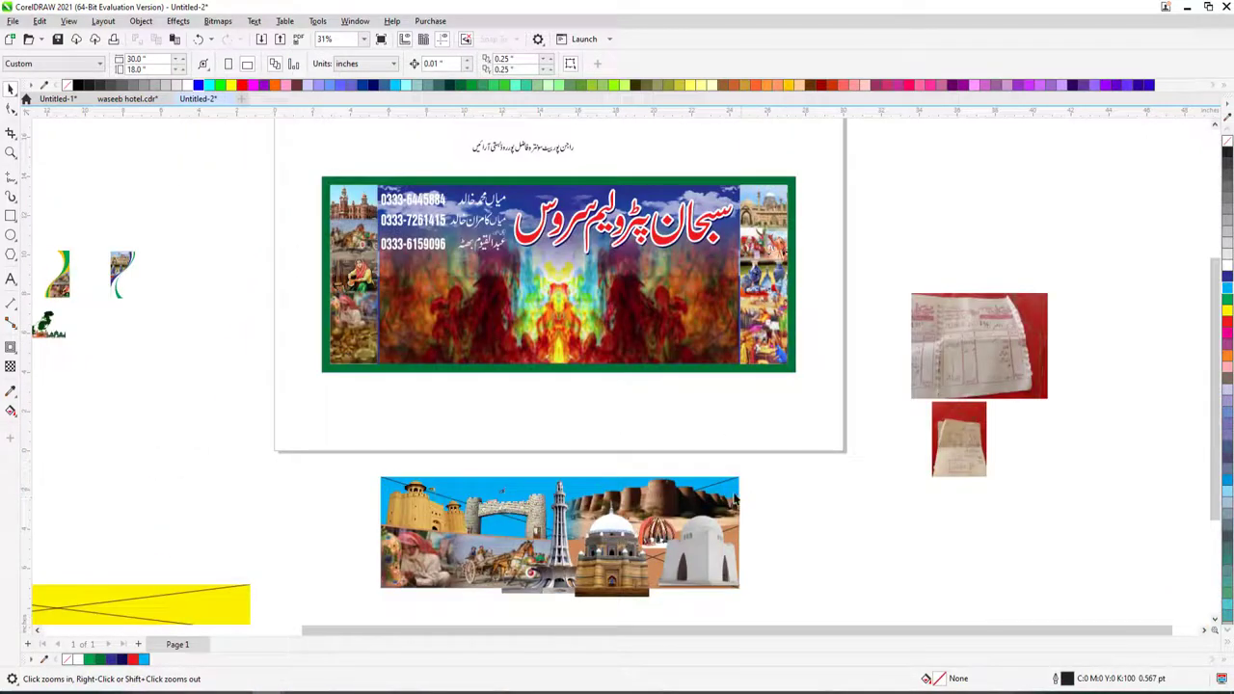
- Move the fort picture up and drop the Minar tower image into the banner's centre
mouse_move(711, 498)
mouse_down()
mouse_move(680, 328)
mouse_move(697, 361)
mouse_move(669, 327)
mouse_move(687, 331)
mouse_move(674, 335)
mouse_up()
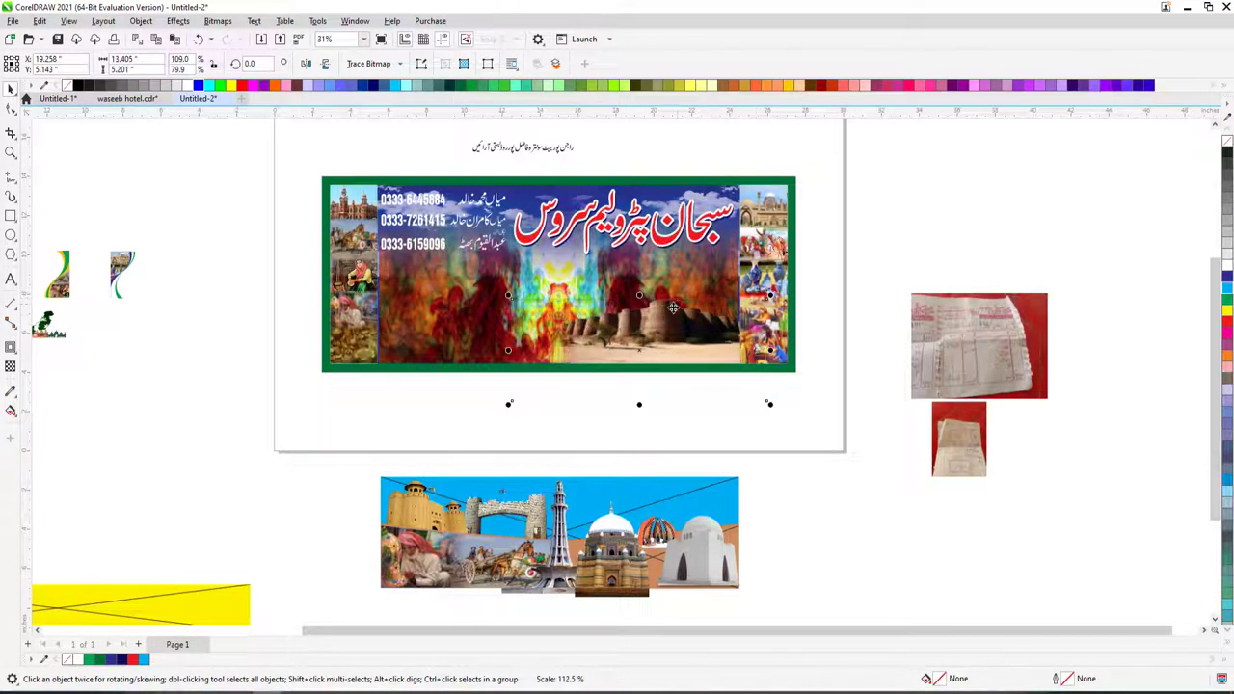
drag(557, 511, 553, 299)
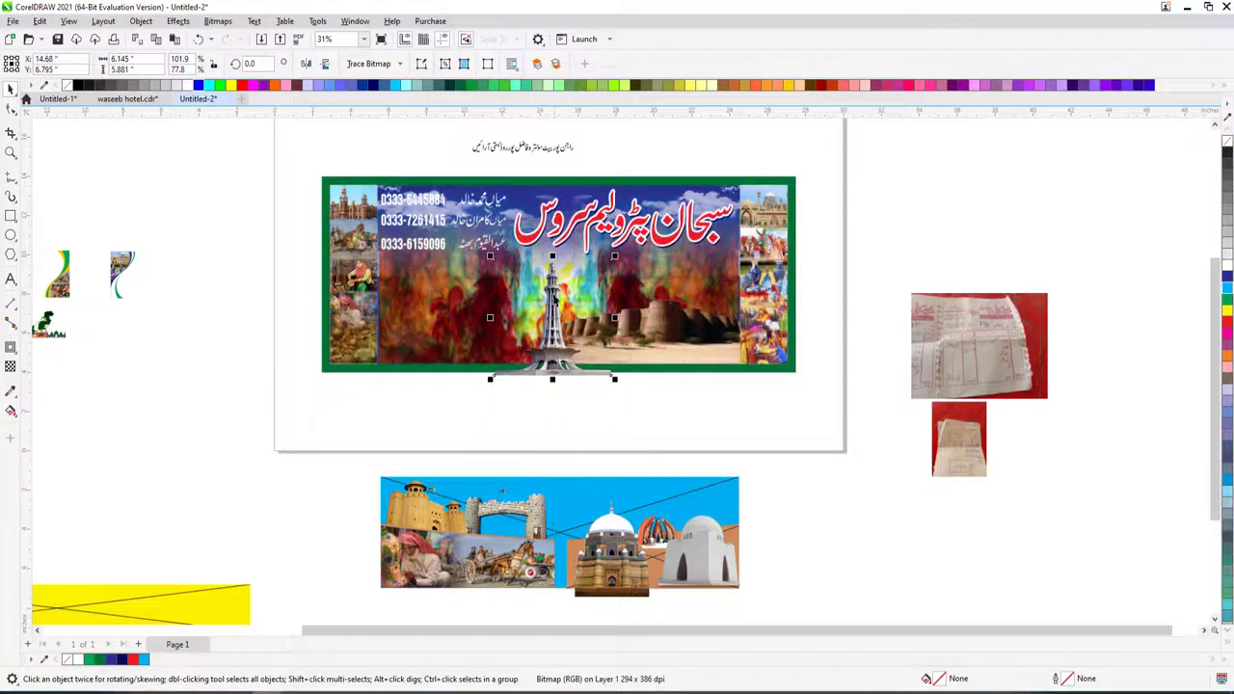
scroll(747, 406, up, 3)
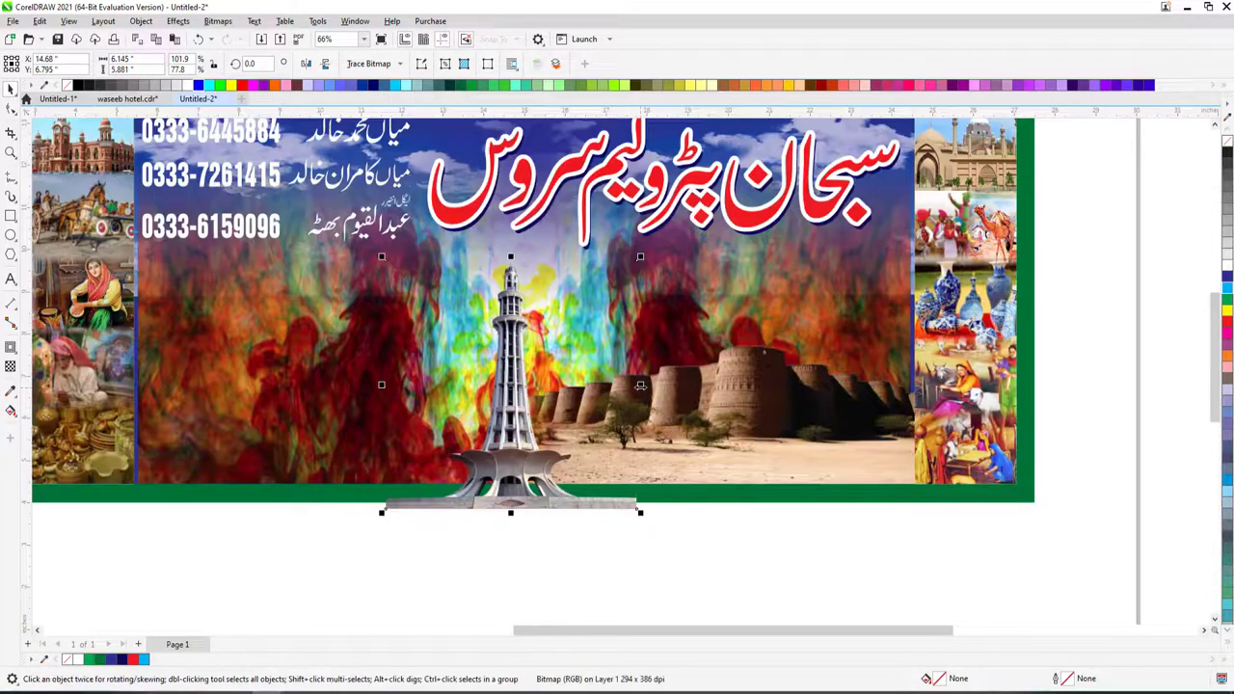
drag(640, 385, 526, 425)
click(465, 395)
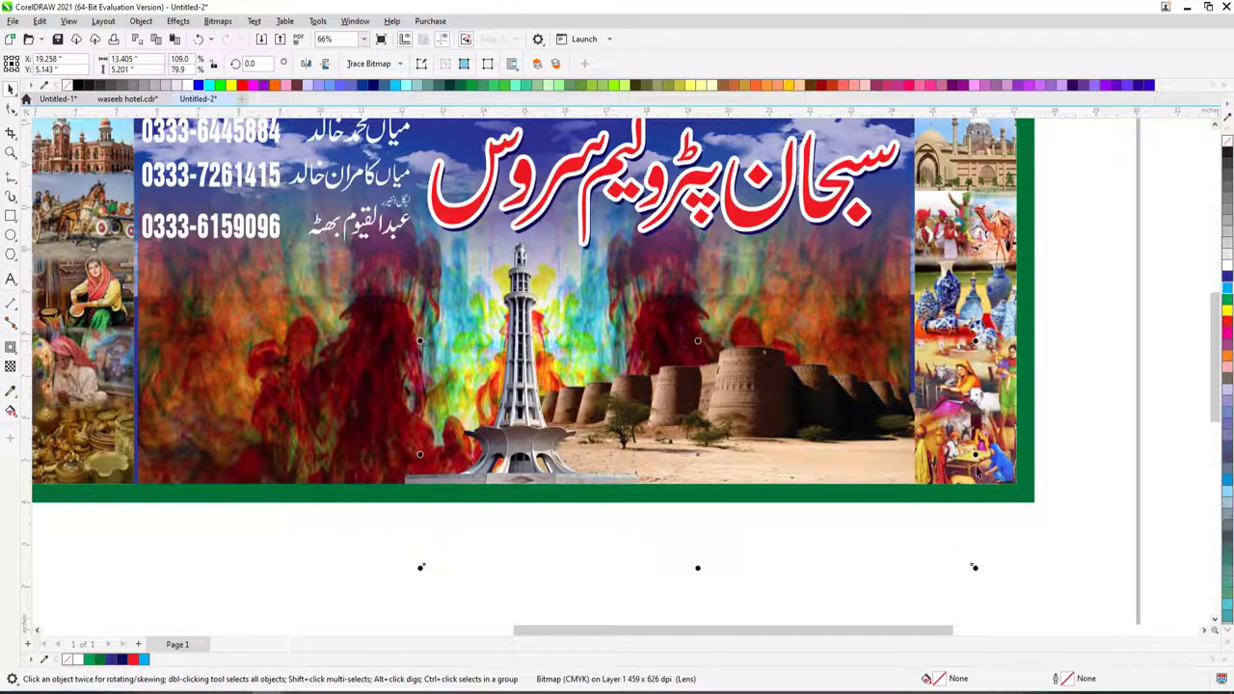
- Narrow the lens overlay from its right edge and shift it right over the Minar
drag(974, 454, 919, 454)
drag(598, 397, 654, 396)
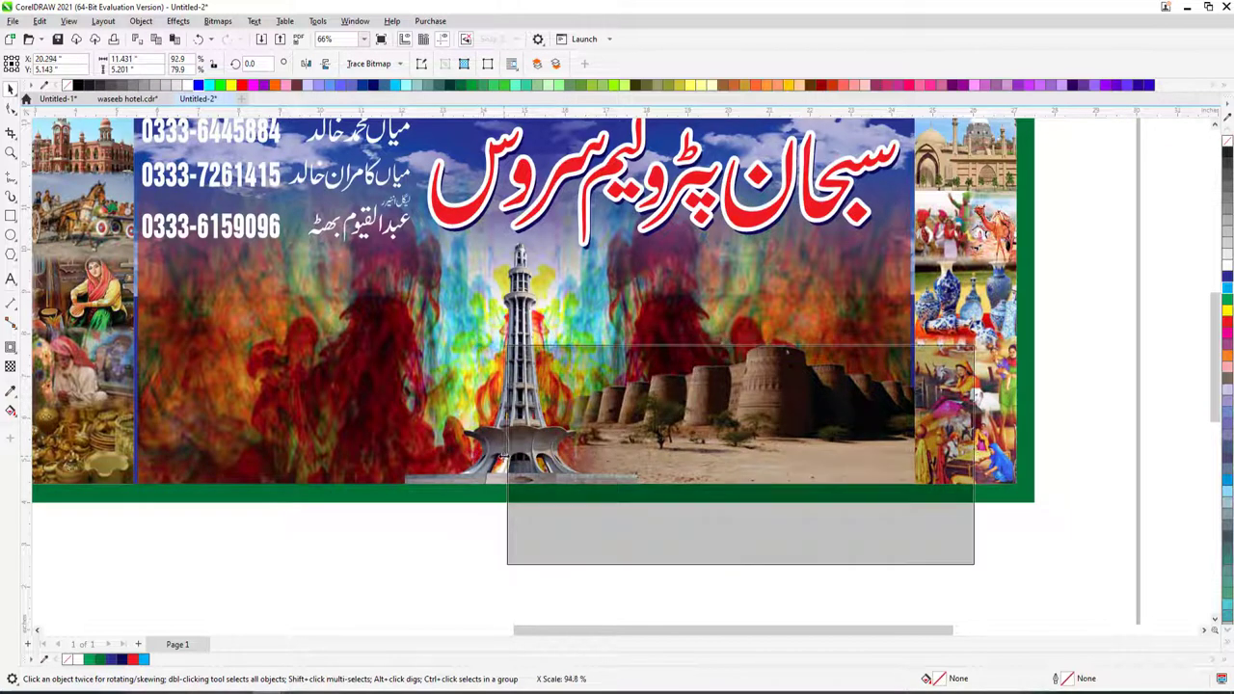
scroll(570, 405, down, 1)
key(Escape)
click(548, 453)
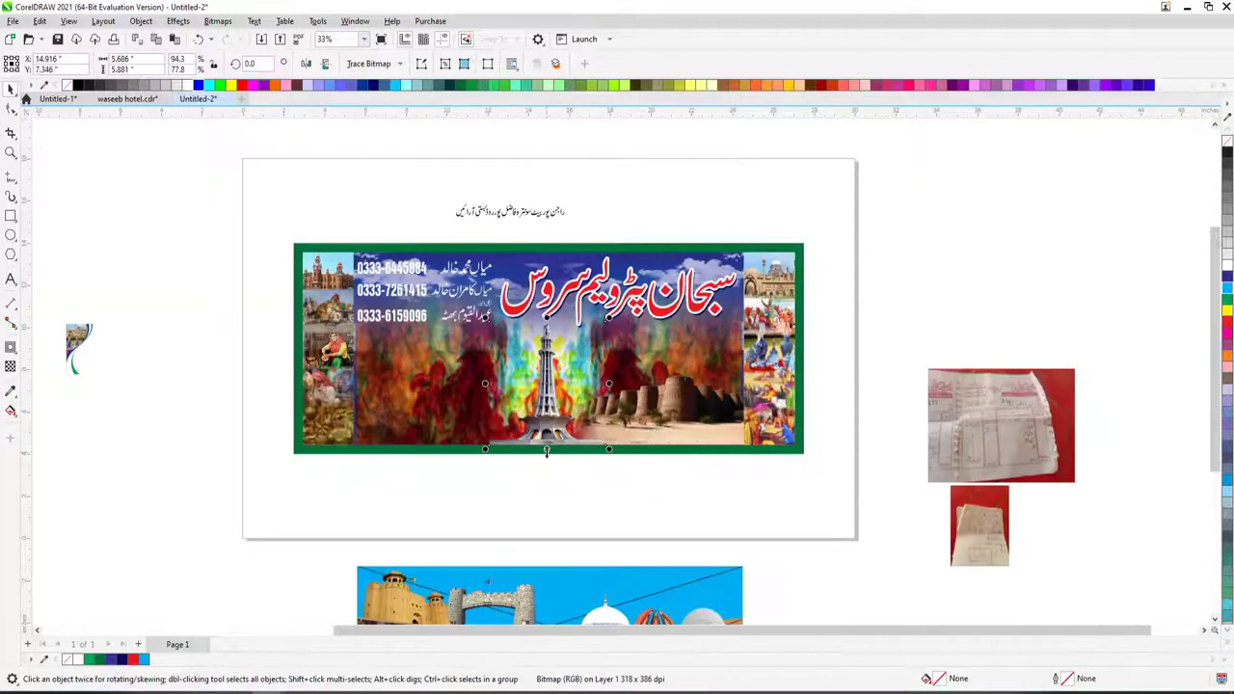
scroll(554, 460, down, 1)
scroll(576, 576, up, 2)
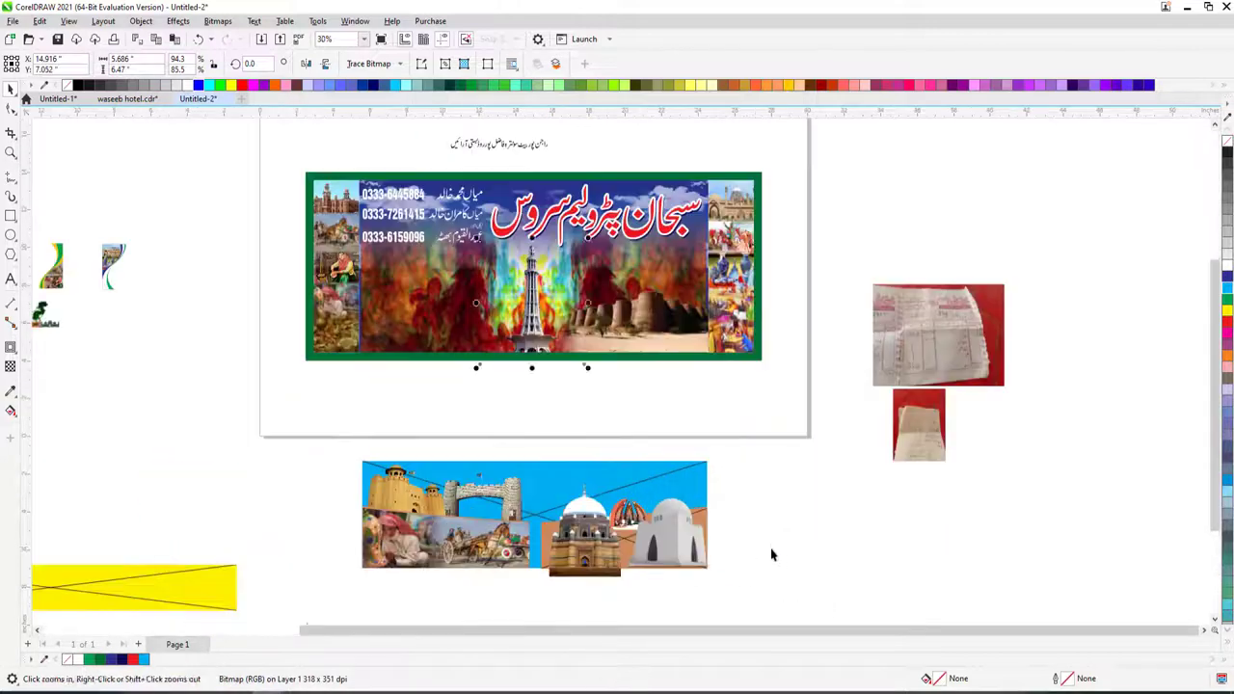
- Group the fort and gate pictures and set them aside off the banner
click(475, 489)
drag(476, 489, 412, 344)
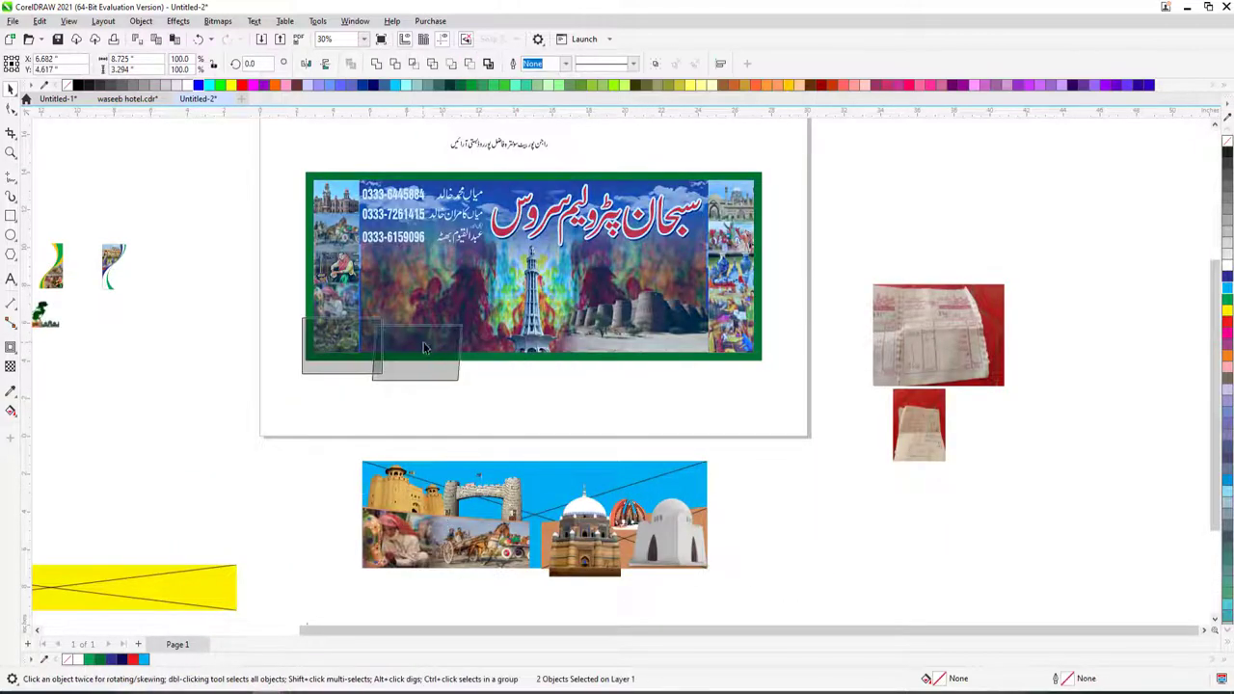
scroll(429, 354, down, 1)
key(ctrl+g)
scroll(611, 431, up, 2)
scroll(468, 565, down, 1)
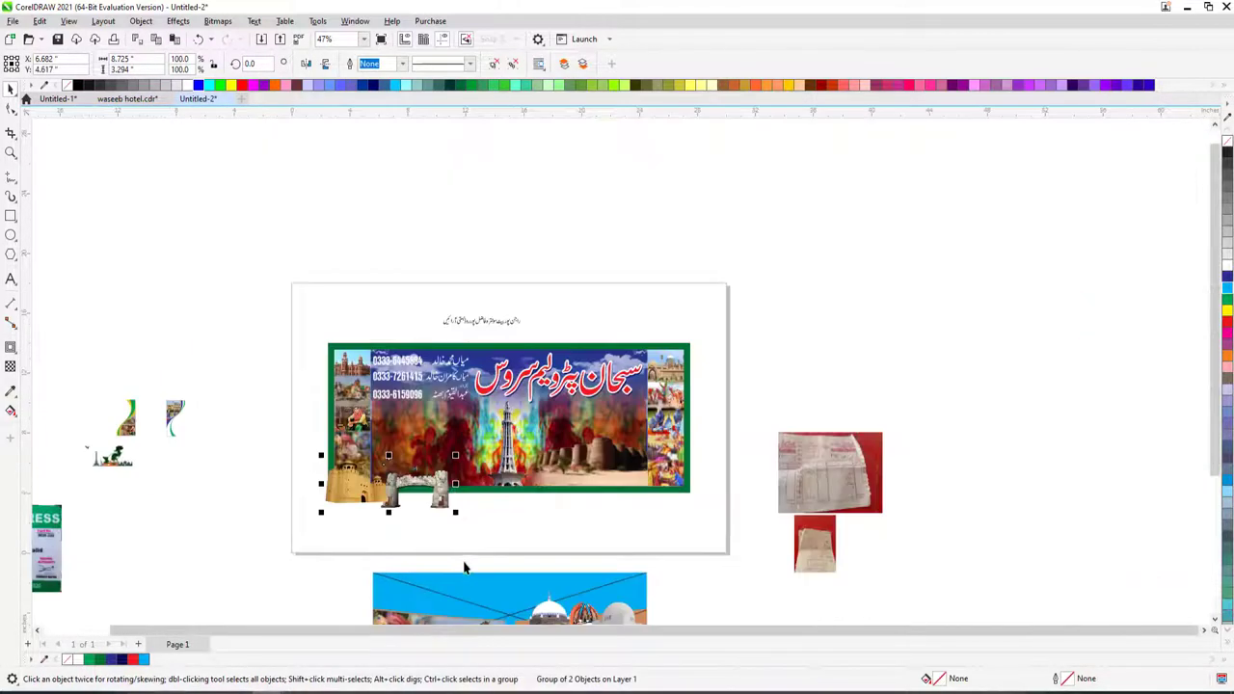
drag(440, 496, 372, 526)
scroll(372, 526, down, 1)
- Extract the craftsman and horse-cart photos from the blue strip and move them to the banner's lower left
click(387, 582)
right_click(387, 581)
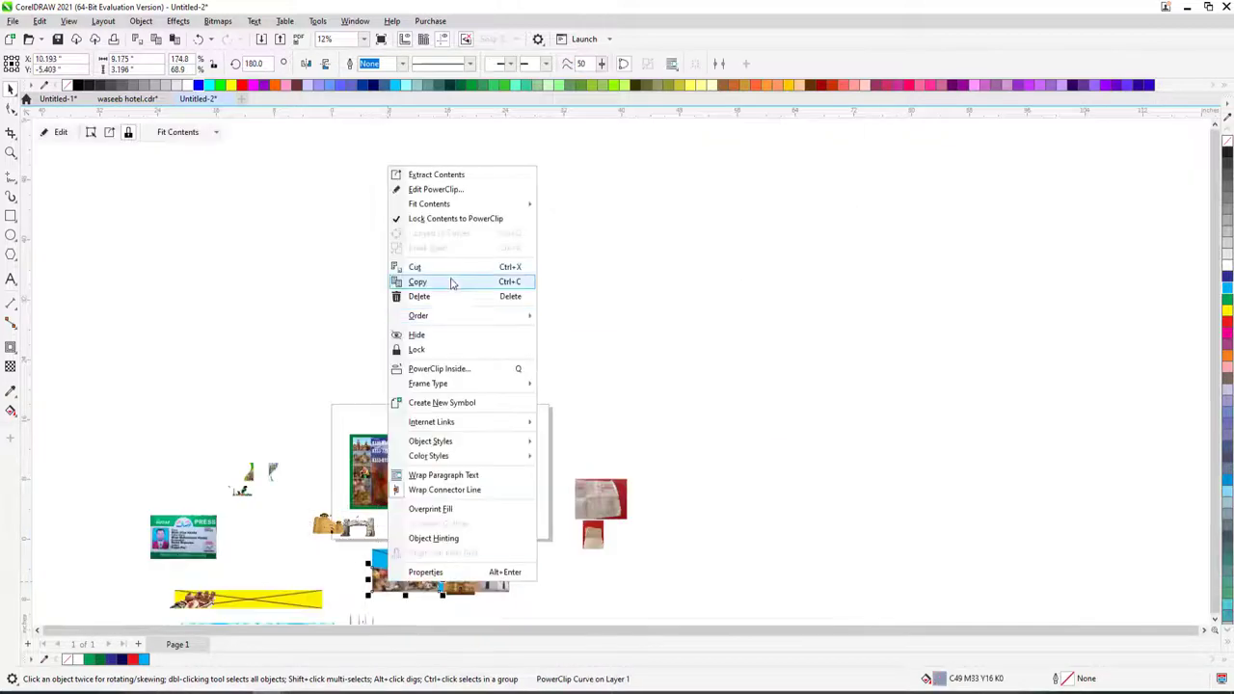
click(447, 179)
drag(429, 586, 335, 466)
key(z)
drag(267, 428, 570, 545)
drag(296, 310, 607, 404)
scroll(608, 404, down, 1)
click(816, 501)
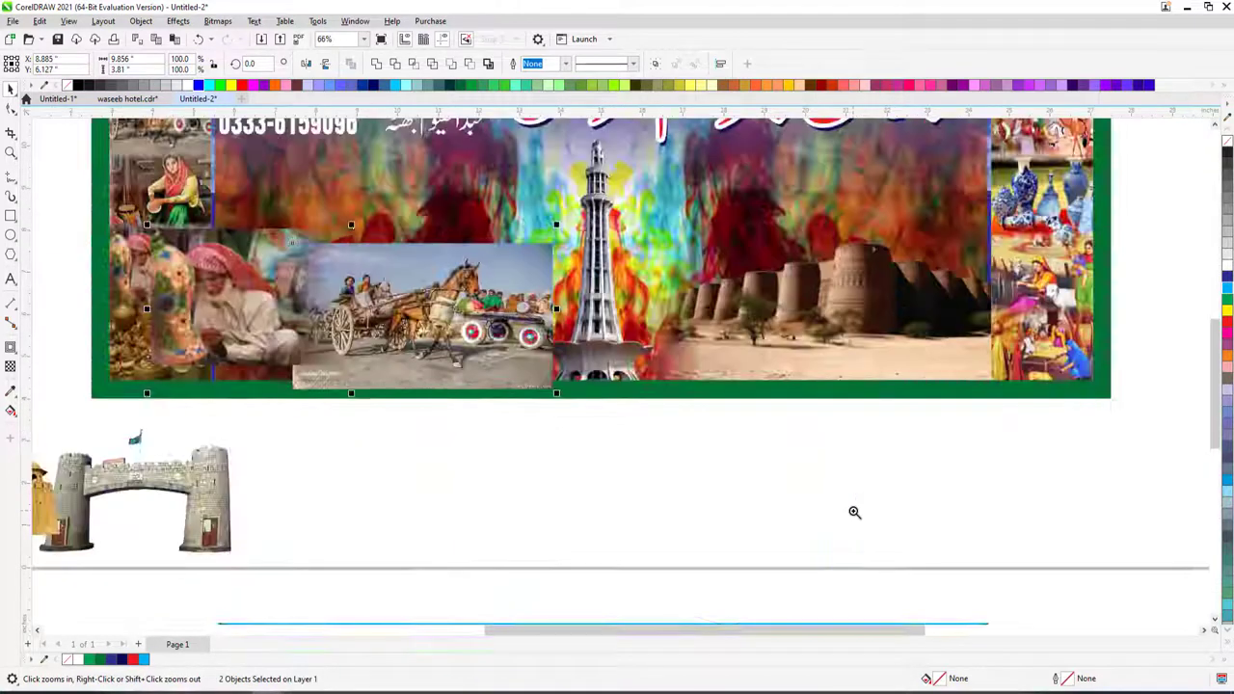
- Re-extract the photo pair onto the banner's lower left, group it and nudge it up
right_click(855, 512)
key(ctrl+z)
key(ctrl+z)
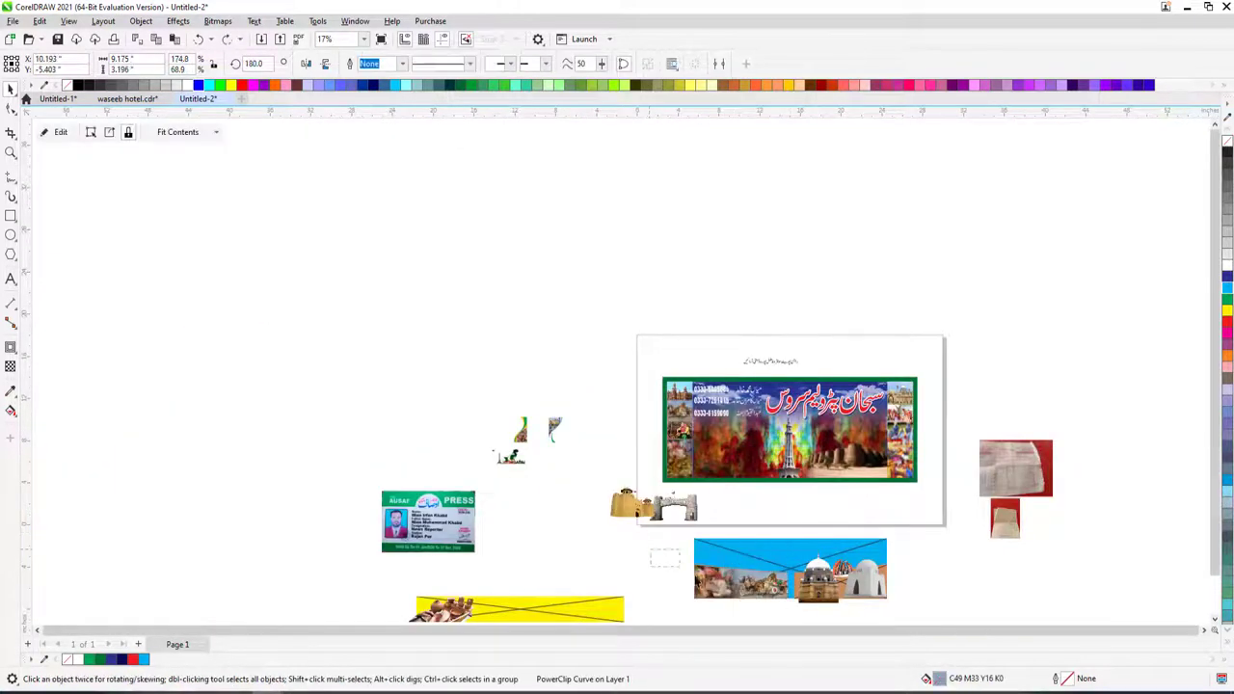
key(ctrl+shift+z)
drag(761, 569, 733, 468)
scroll(849, 496, up, 4)
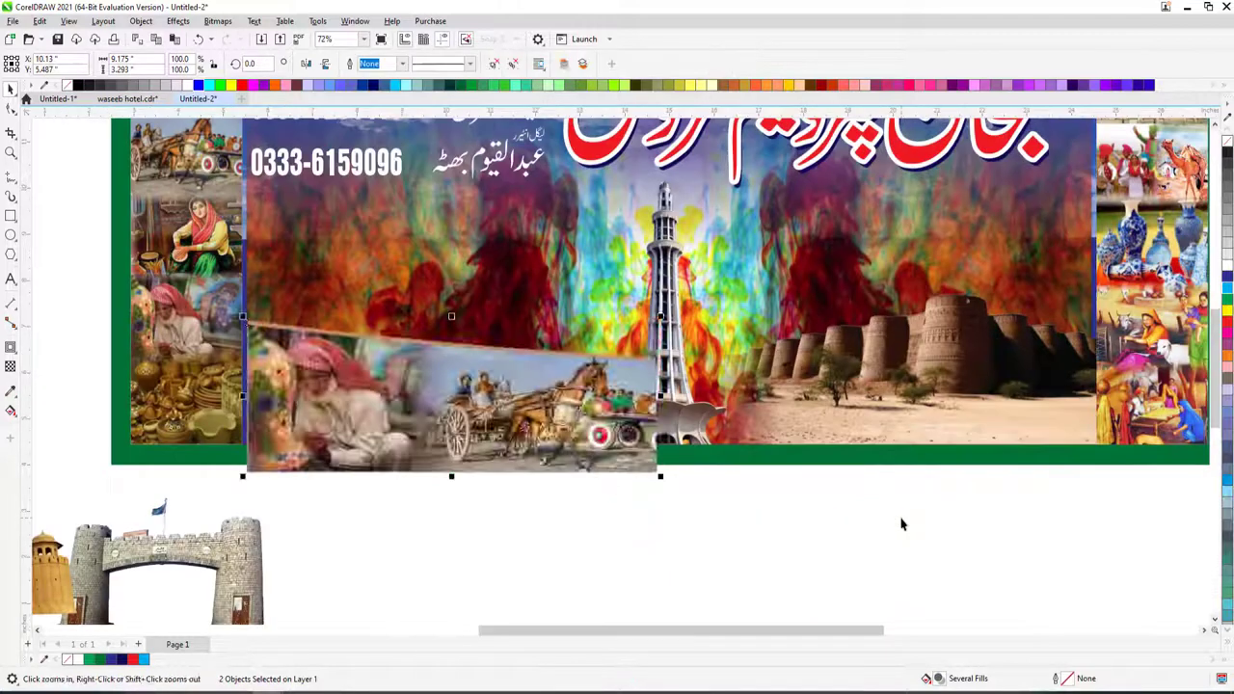
key(ctrl+g)
key(Up)
key(Up)
key(Up)
key(Up)
key(Up)
key(Up)
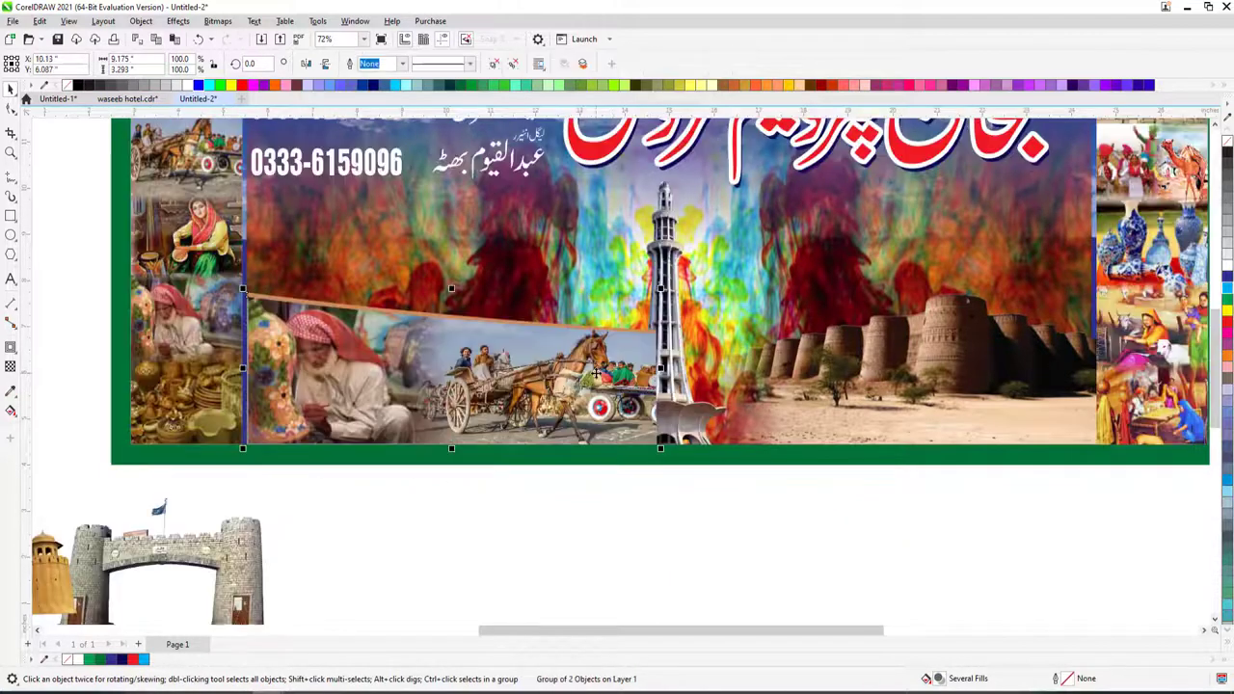
click(568, 347)
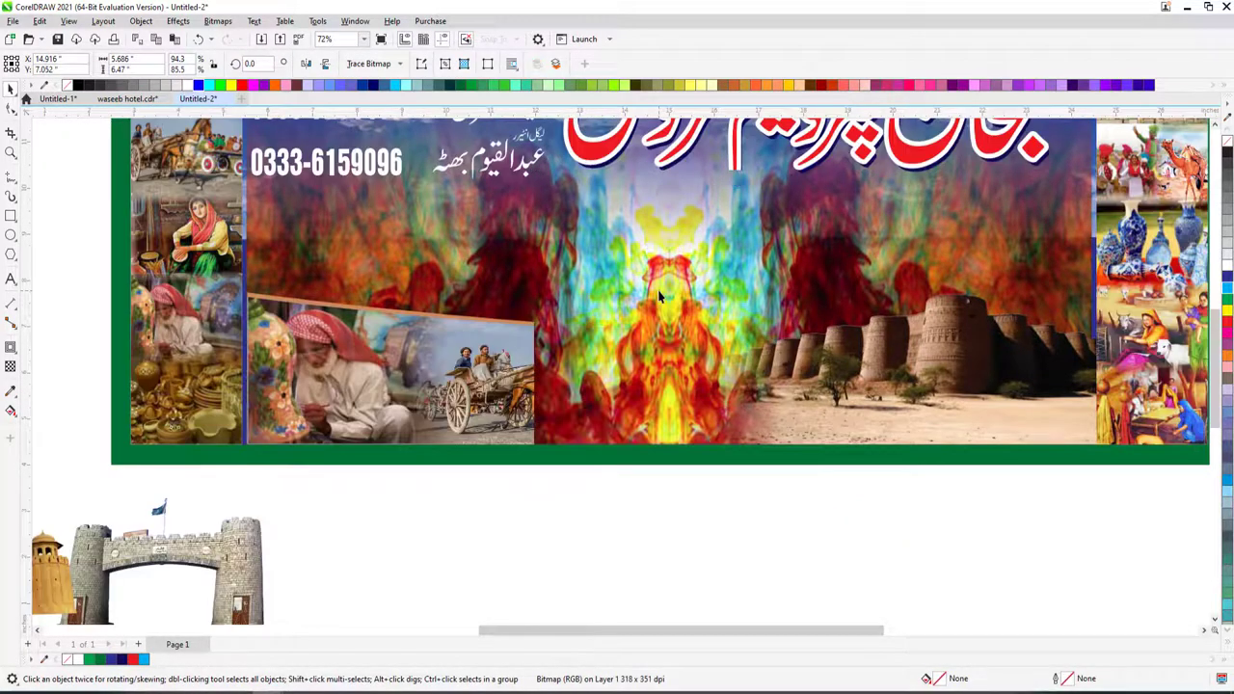
ctrl+click(361, 349)
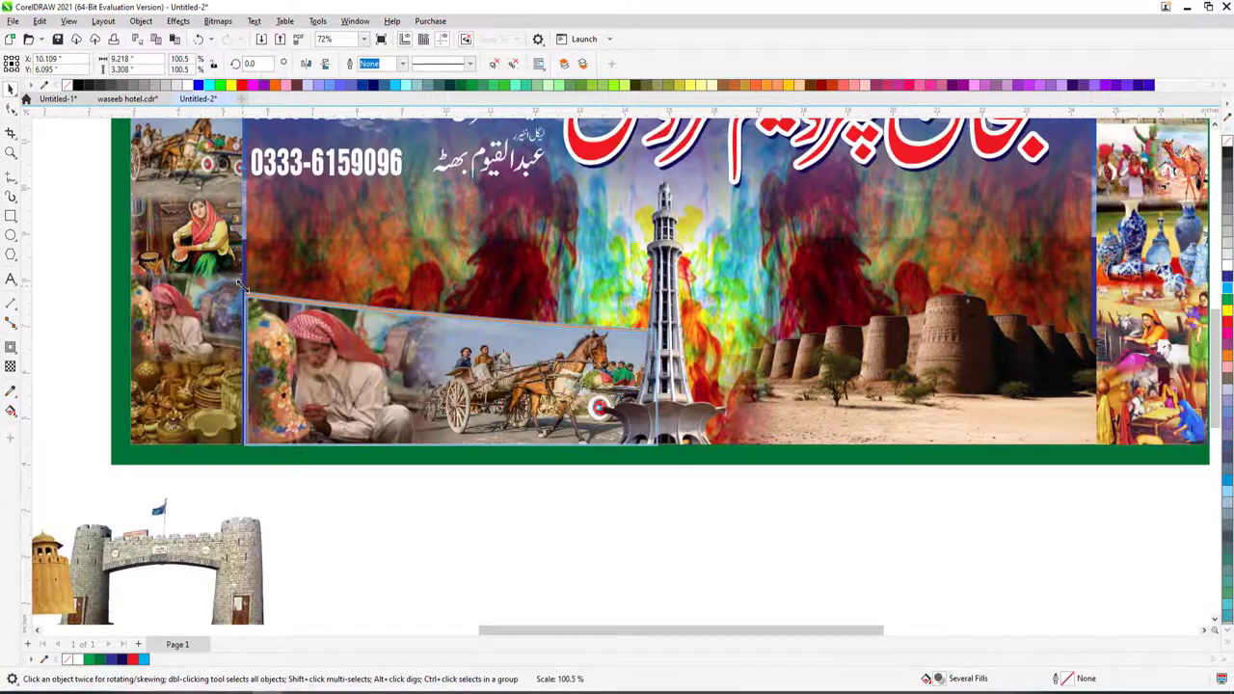
scroll(530, 352, down, 2)
click(356, 462)
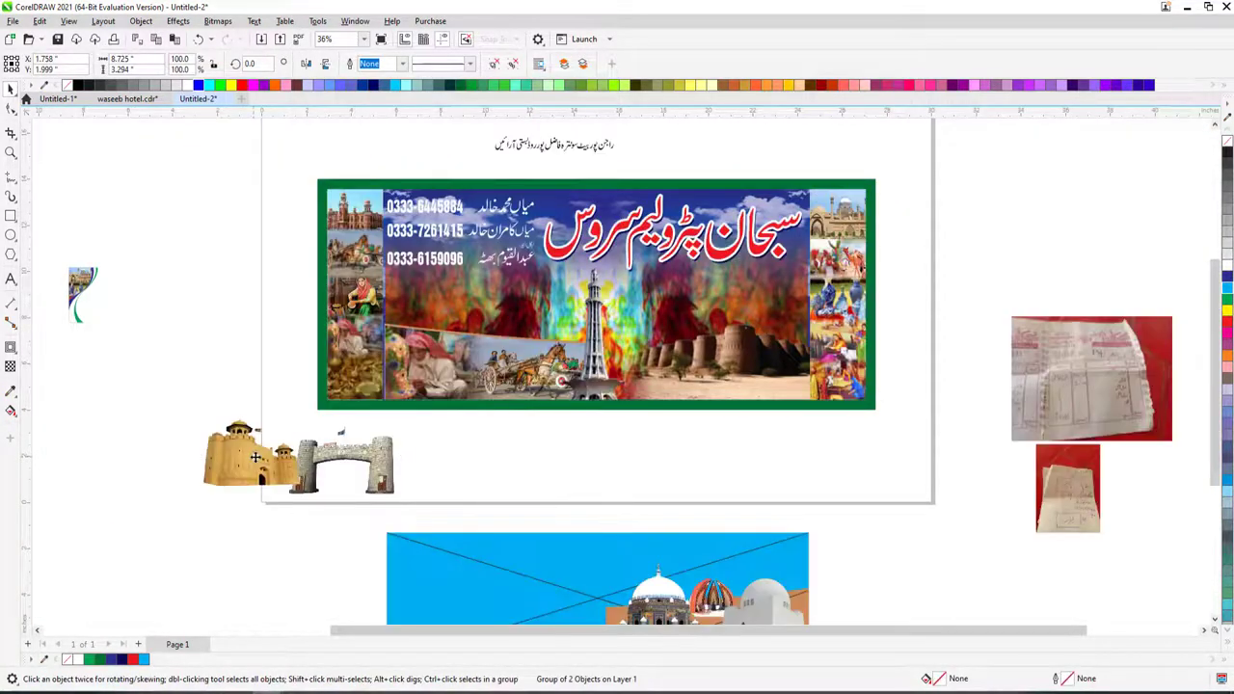
- Stretch the lower-left picture group taller and bring the horse-cart photo in front of the fort
drag(279, 205, 861, 442)
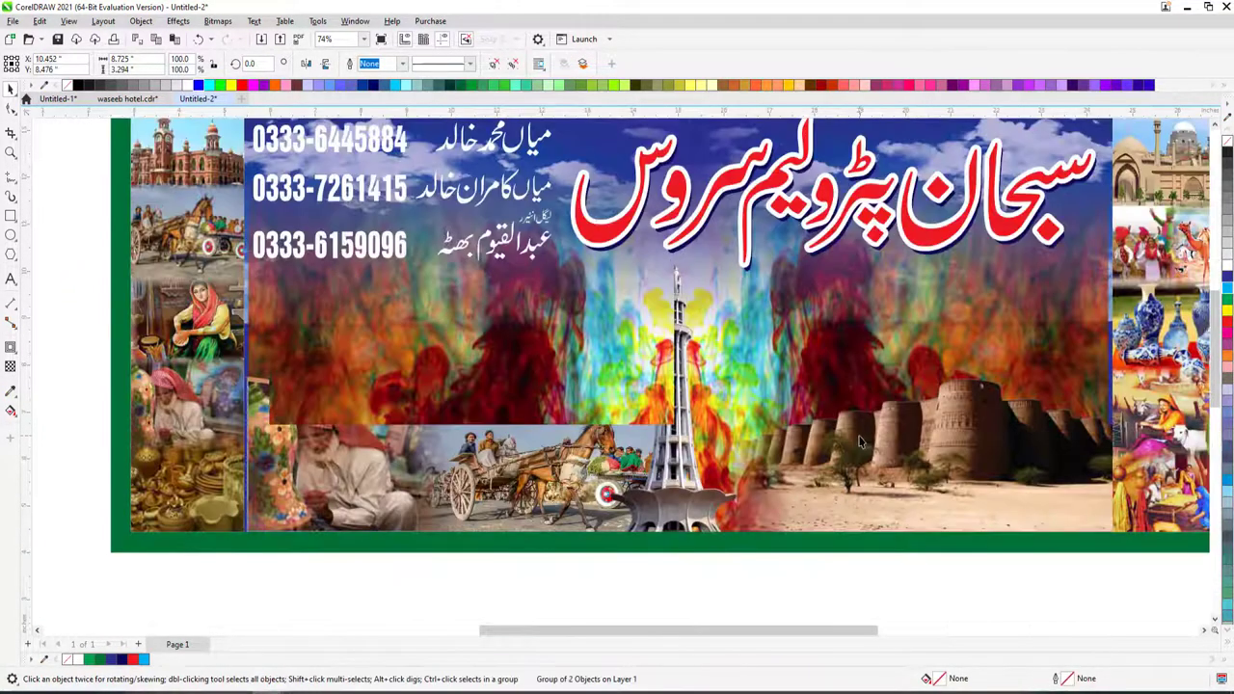
drag(472, 424, 471, 450)
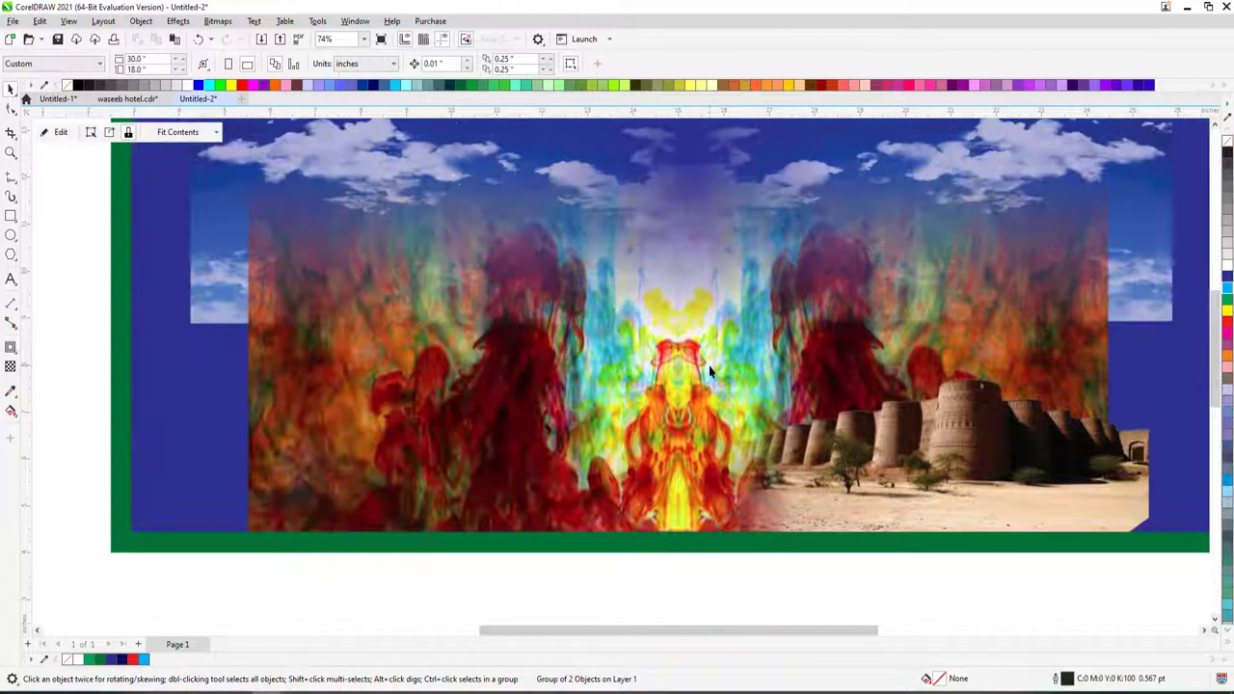
ctrl+click(634, 357)
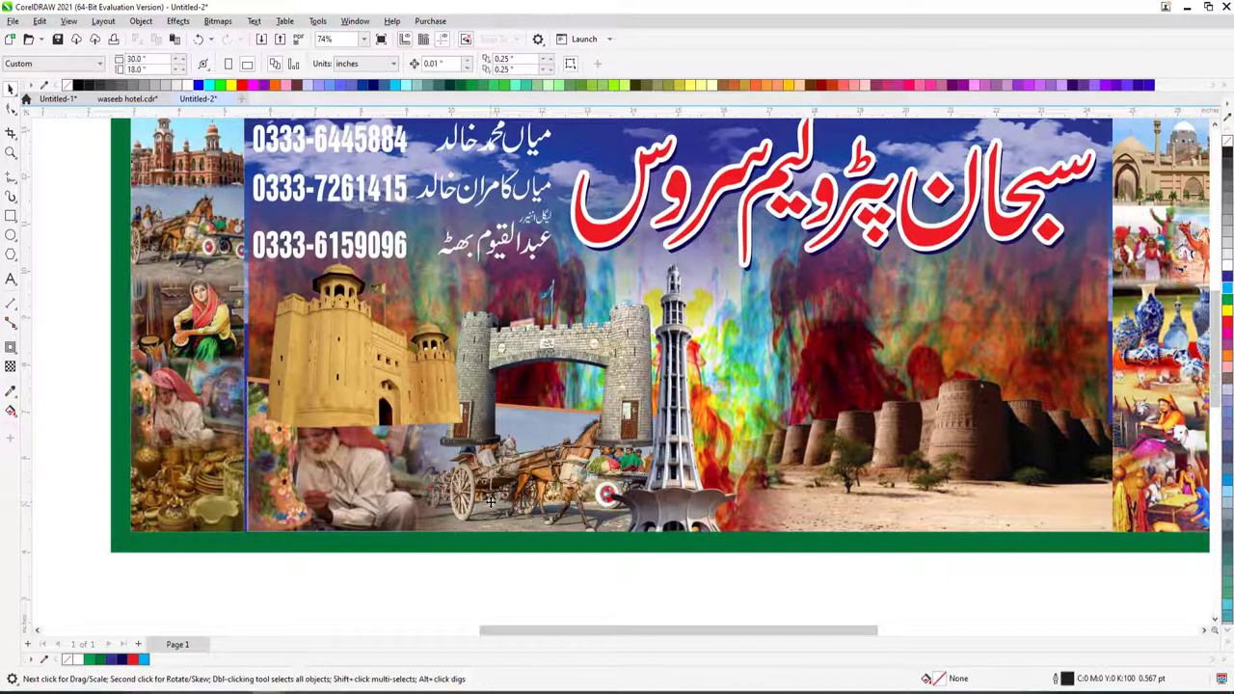
key(shift+Page_Up)
ctrl+click(679, 332)
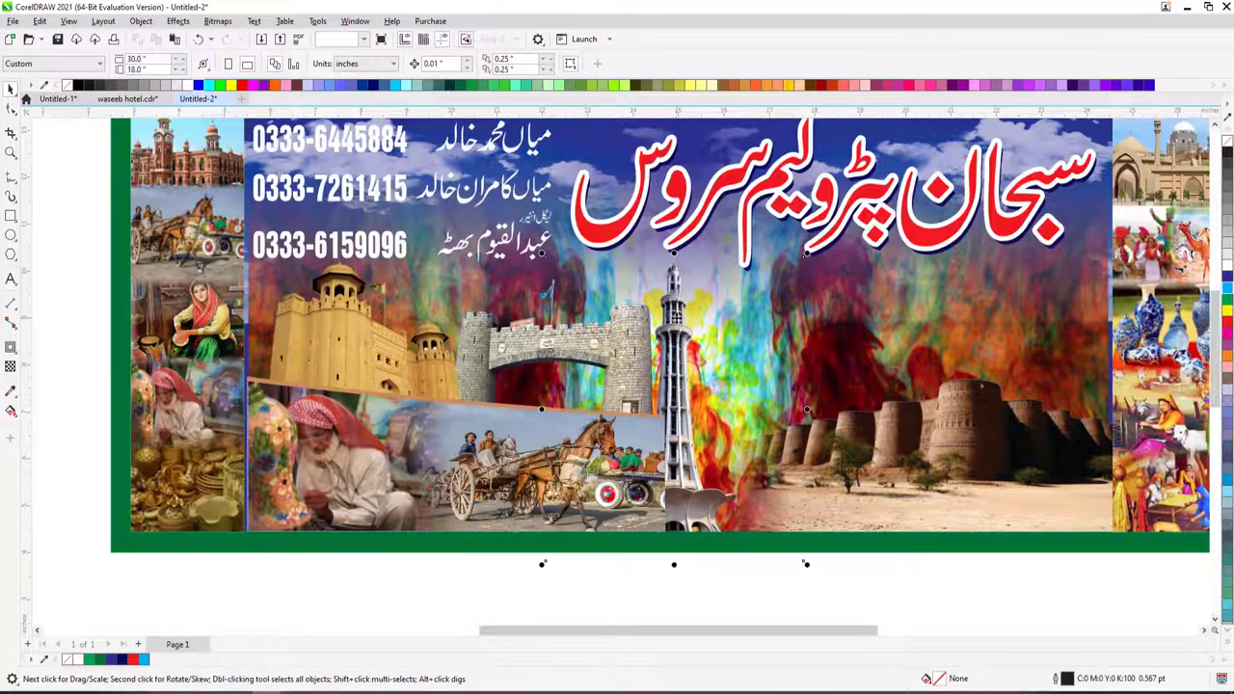
ctrl+click(631, 335)
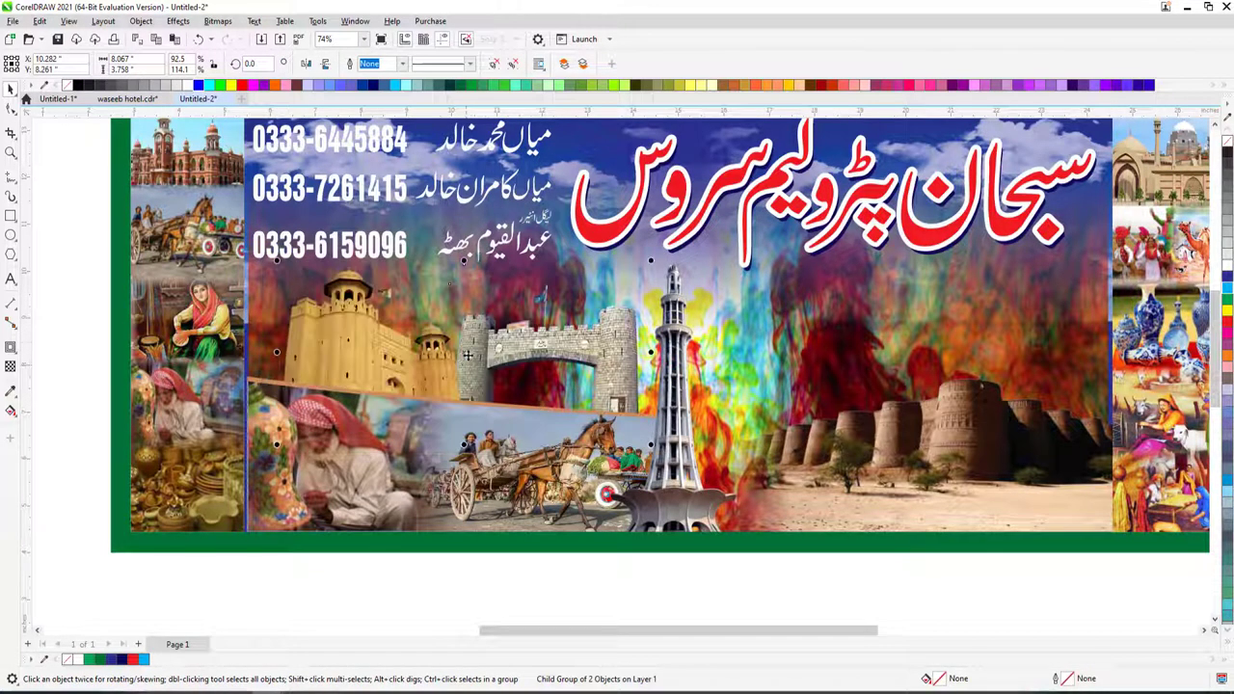
scroll(540, 347, down, 2)
scroll(532, 354, down, 2)
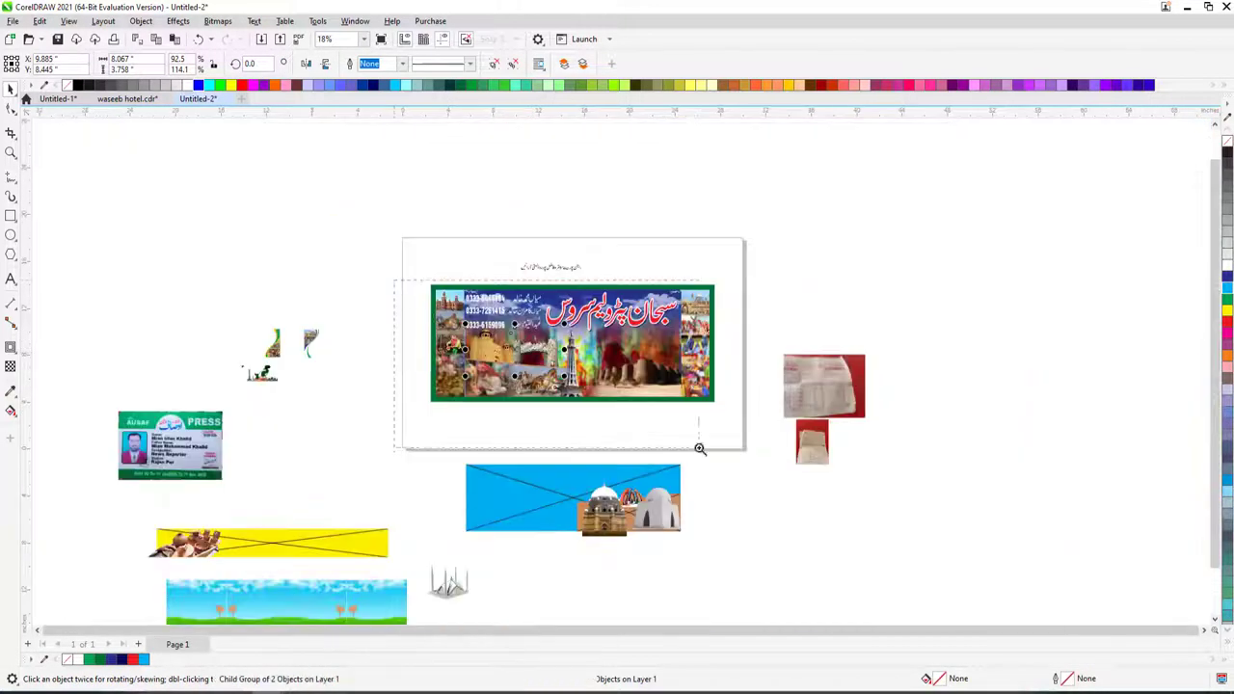
scroll(699, 444, up, 2)
scroll(573, 488, down, 2)
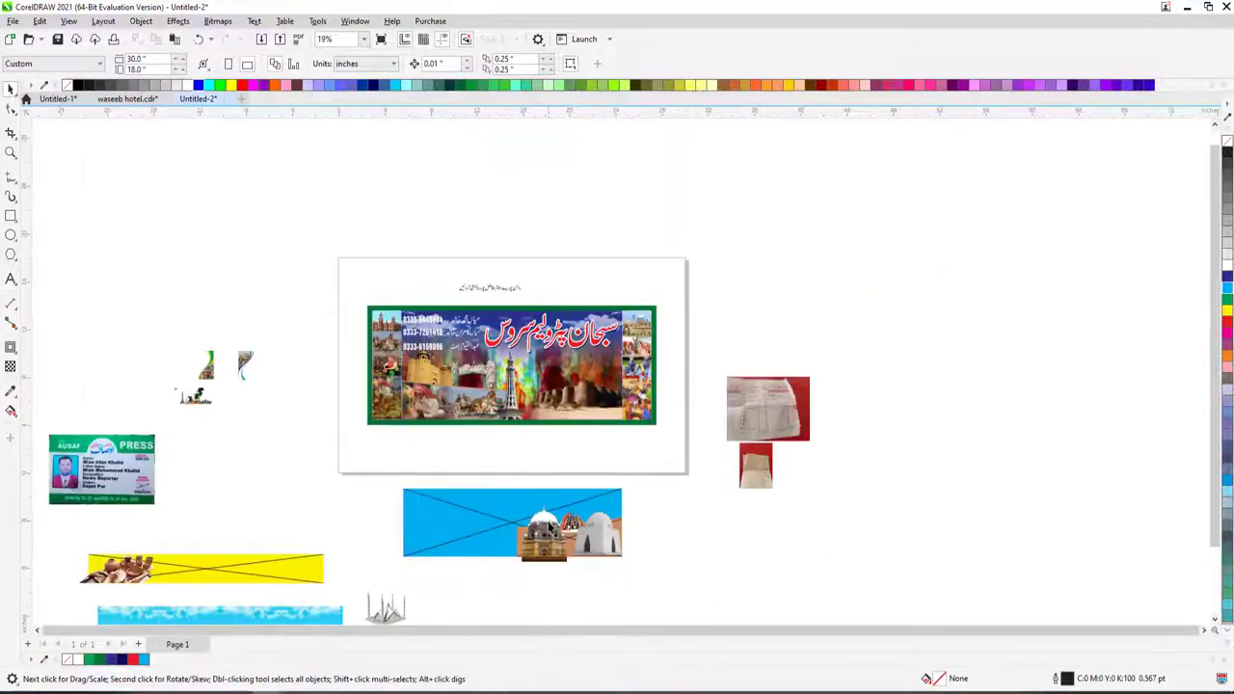
- Place the domed shrine picture beside the Minar in the banner and enlarge it
drag(578, 521, 552, 359)
key(z)
click(675, 436)
key(space)
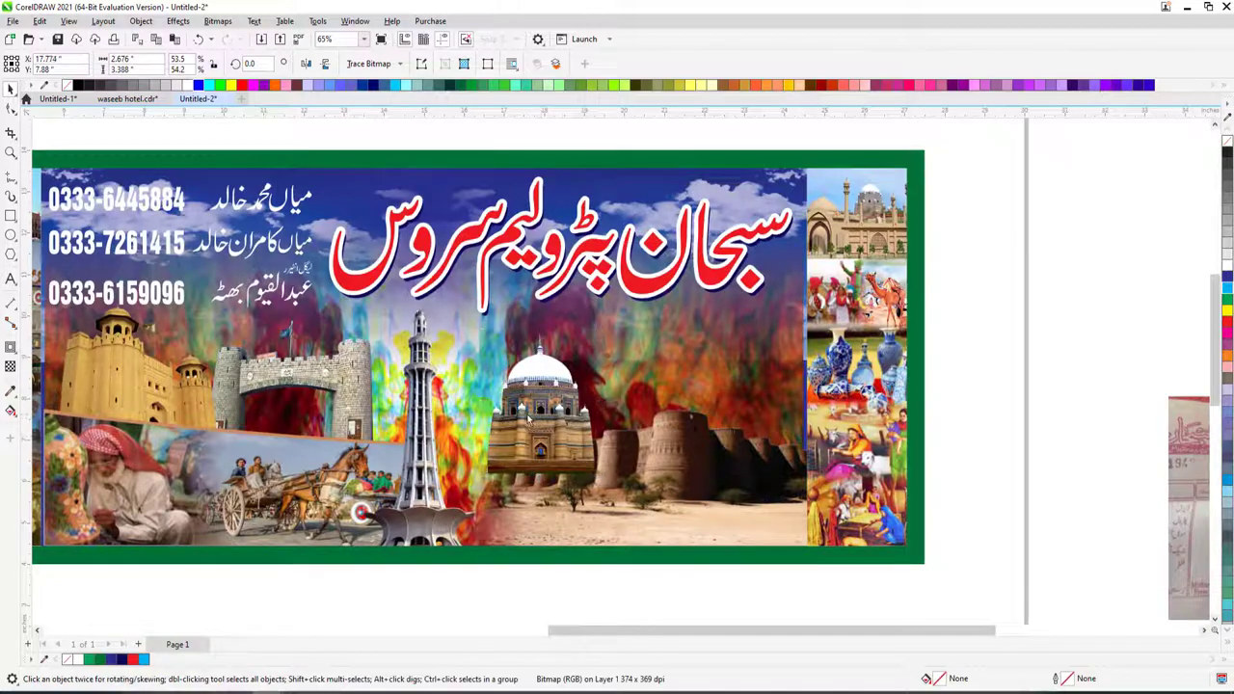
drag(540, 425, 501, 448)
drag(600, 309, 599, 291)
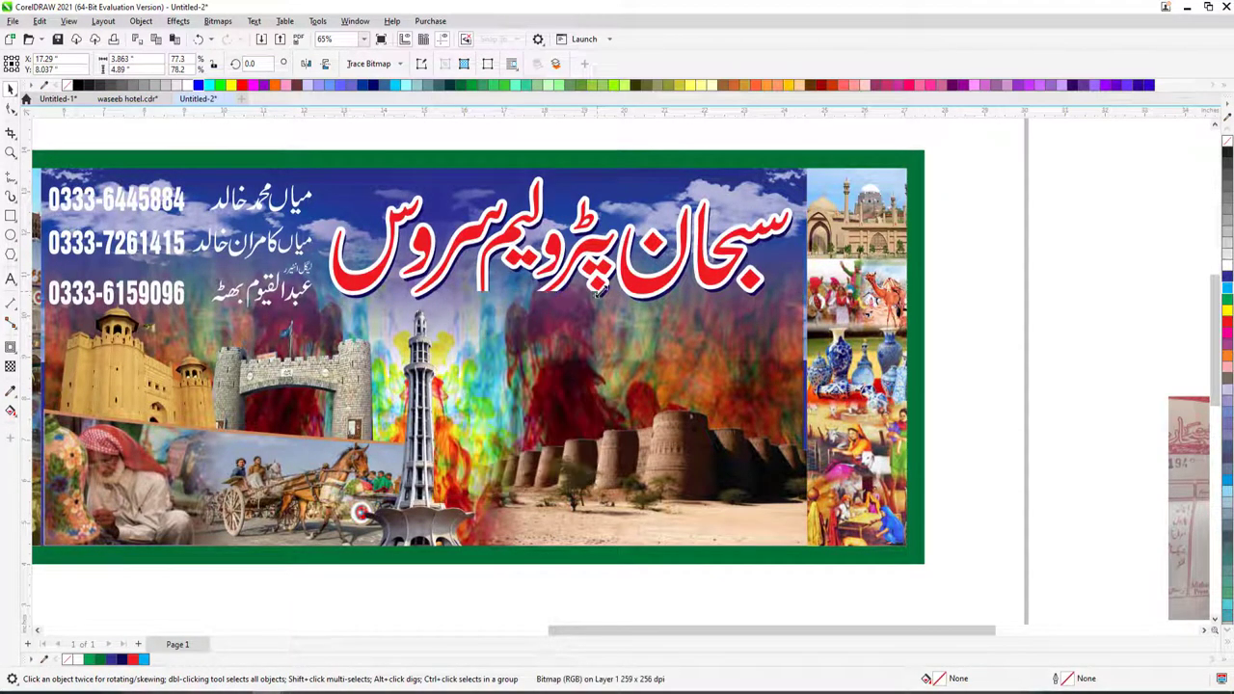
- Fade the shrine picture's lower edge with an upward transparency
click(10, 365)
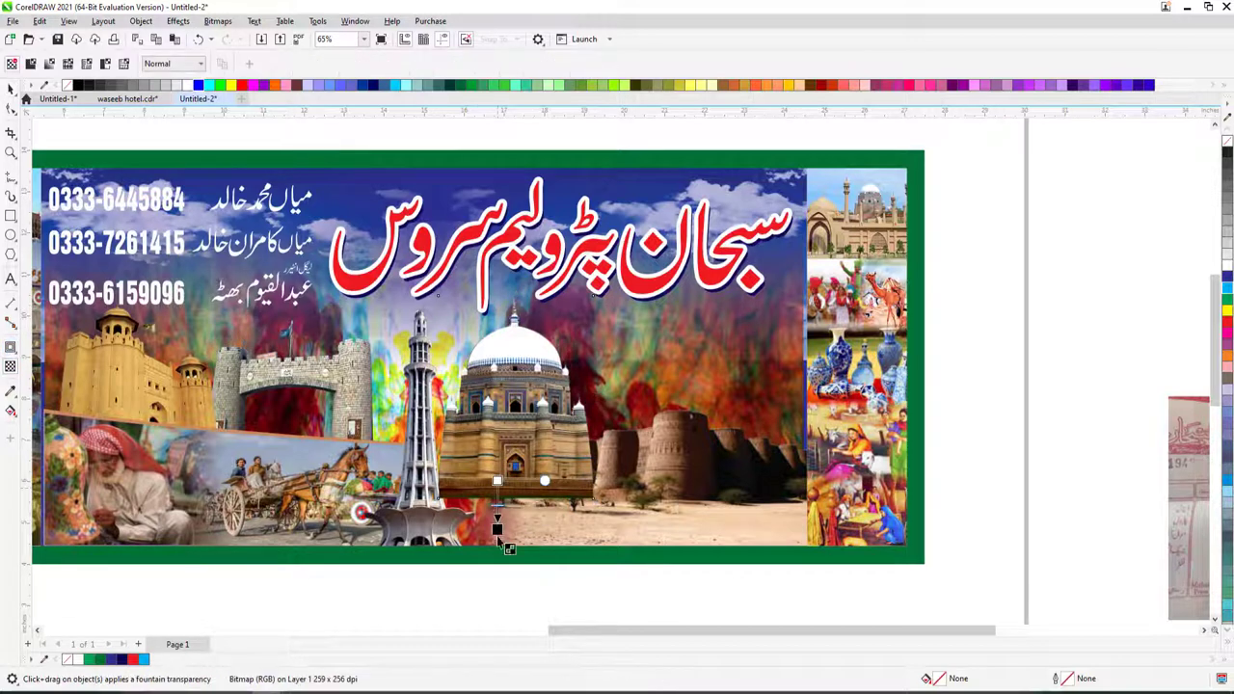
drag(496, 535, 499, 551)
drag(496, 480, 498, 466)
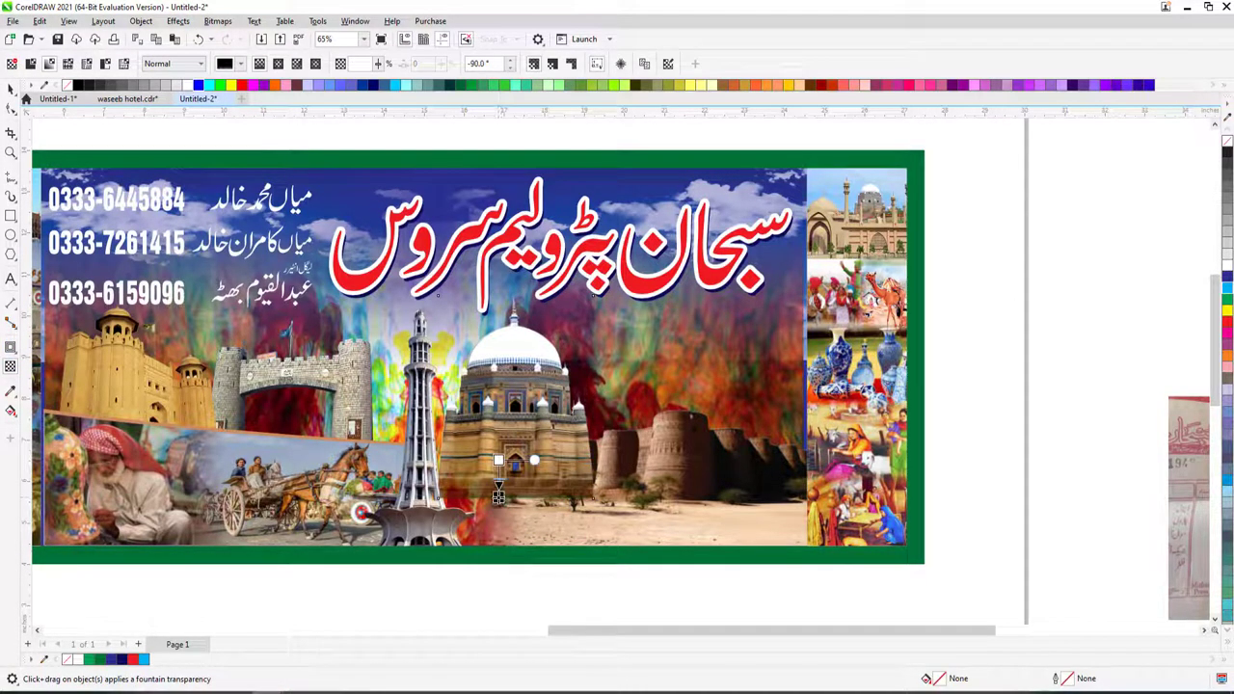
key(space)
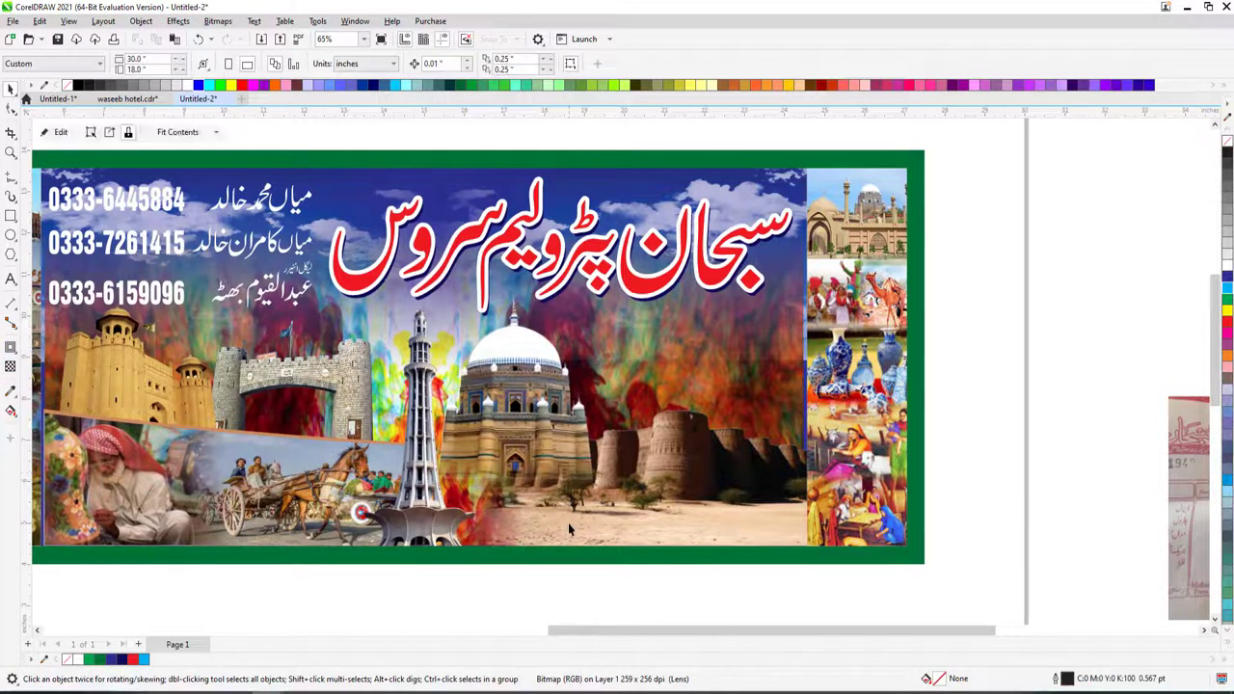
click(568, 523)
click(455, 522)
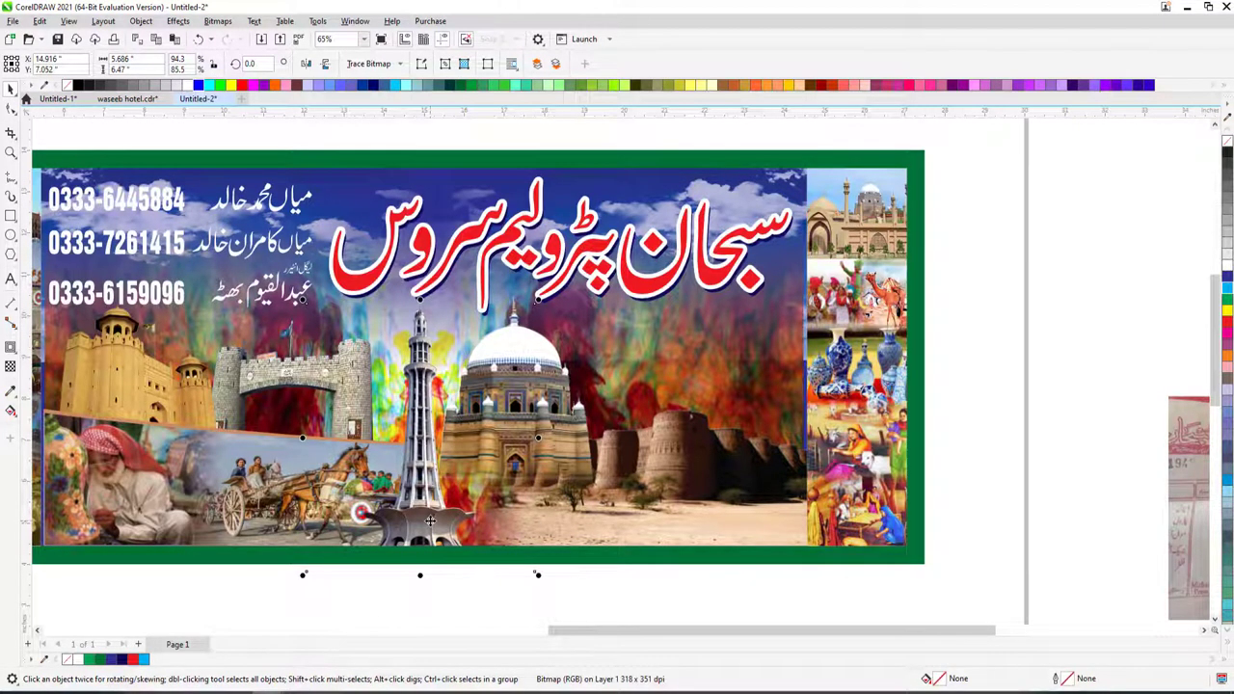
scroll(534, 412, down, 2)
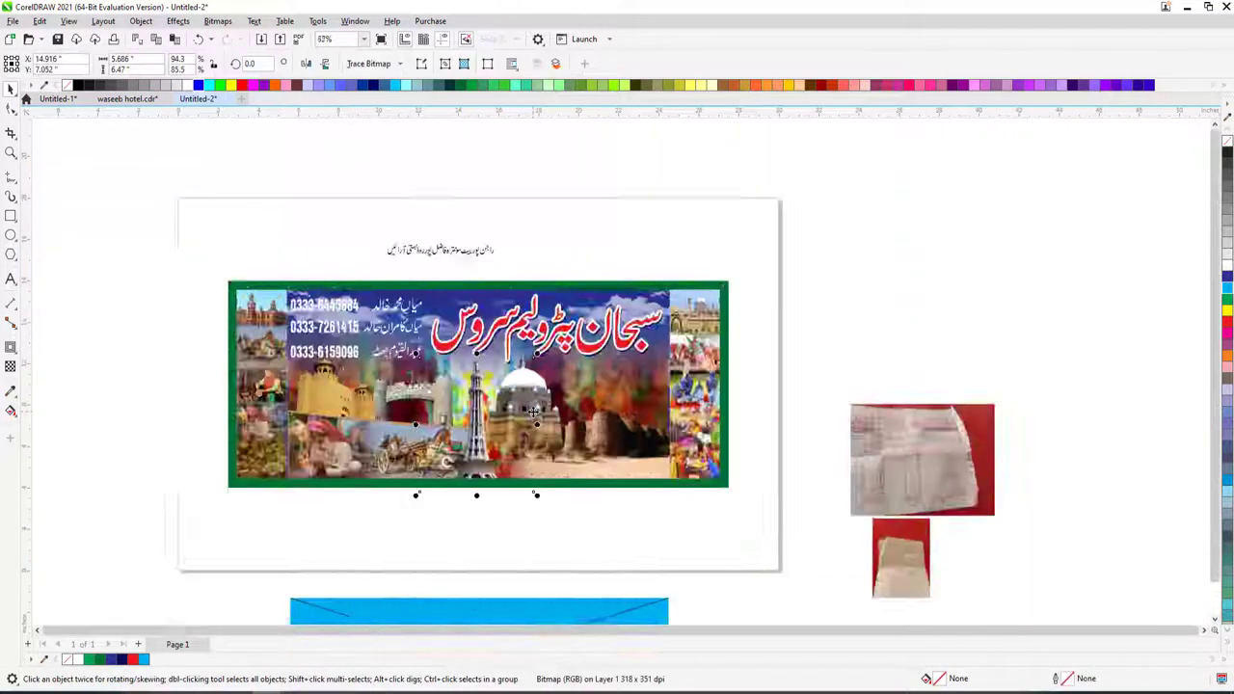
- Ungroup the blue-strip pictures and move the mausoleum into the banner, enlarging it slightly
scroll(533, 412, down, 3)
click(574, 540)
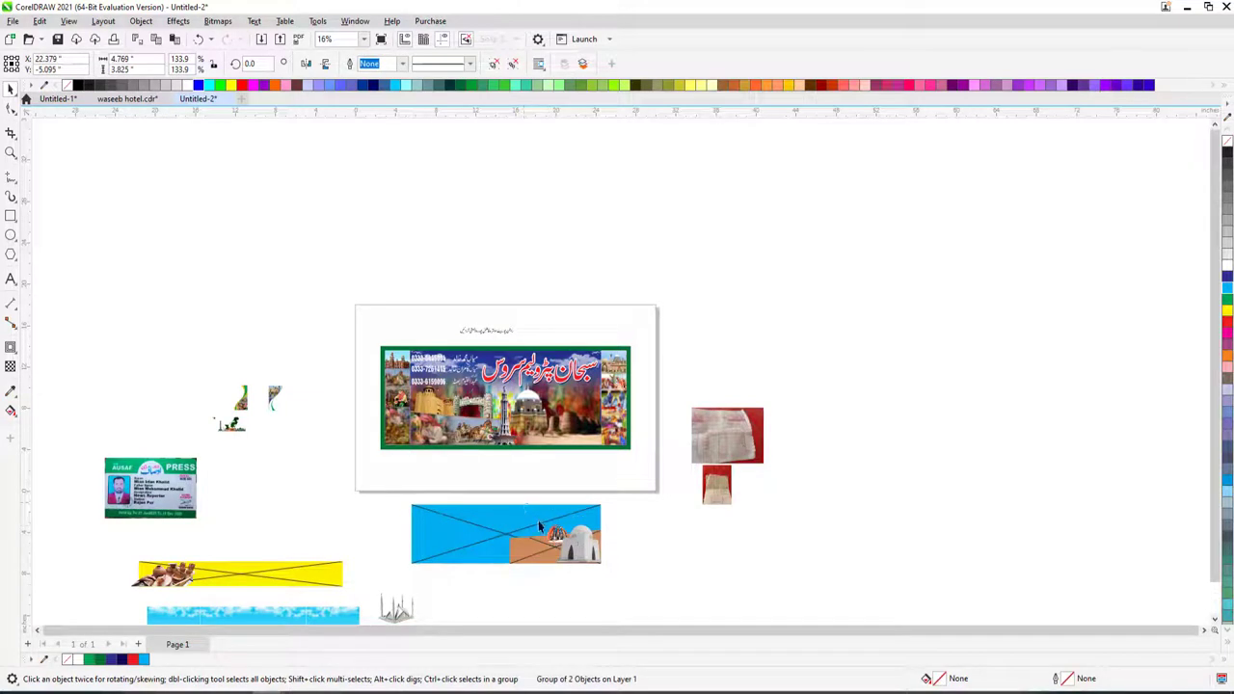
key(ctrl+u)
drag(560, 533, 593, 471)
key(z)
drag(647, 337, 742, 497)
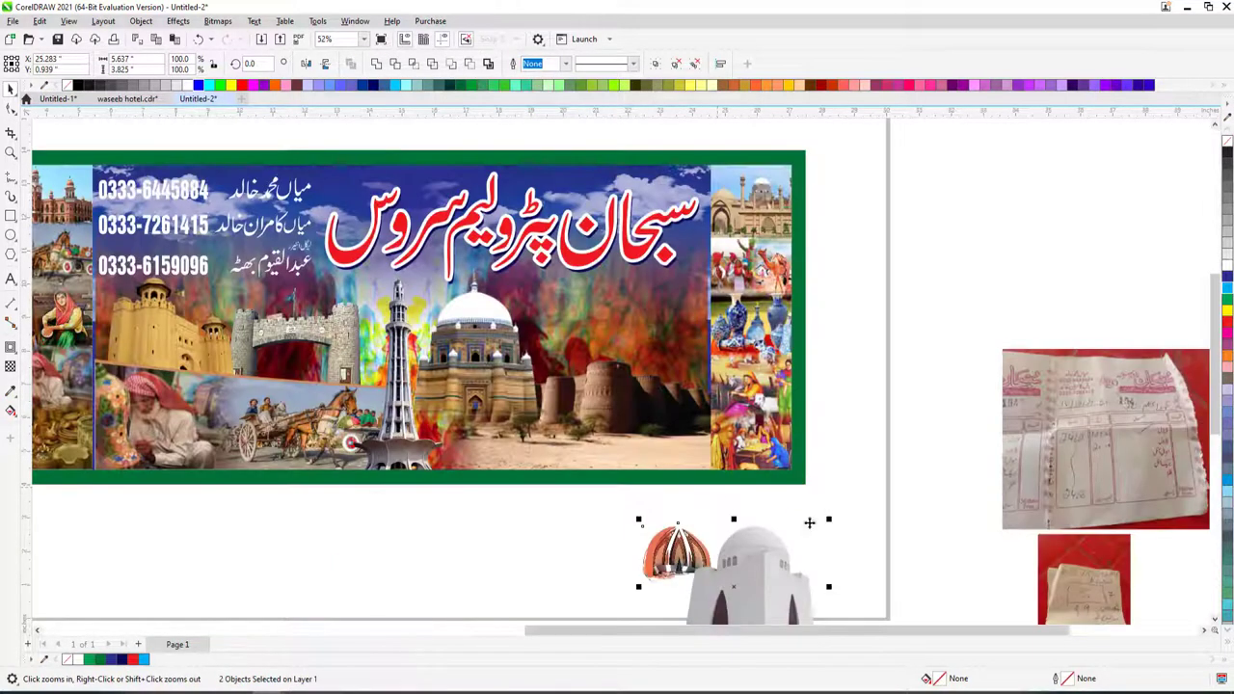
key(space)
drag(801, 529, 588, 453)
scroll(658, 340, down, 1)
scroll(643, 313, up, 2)
scroll(661, 355, down, 2)
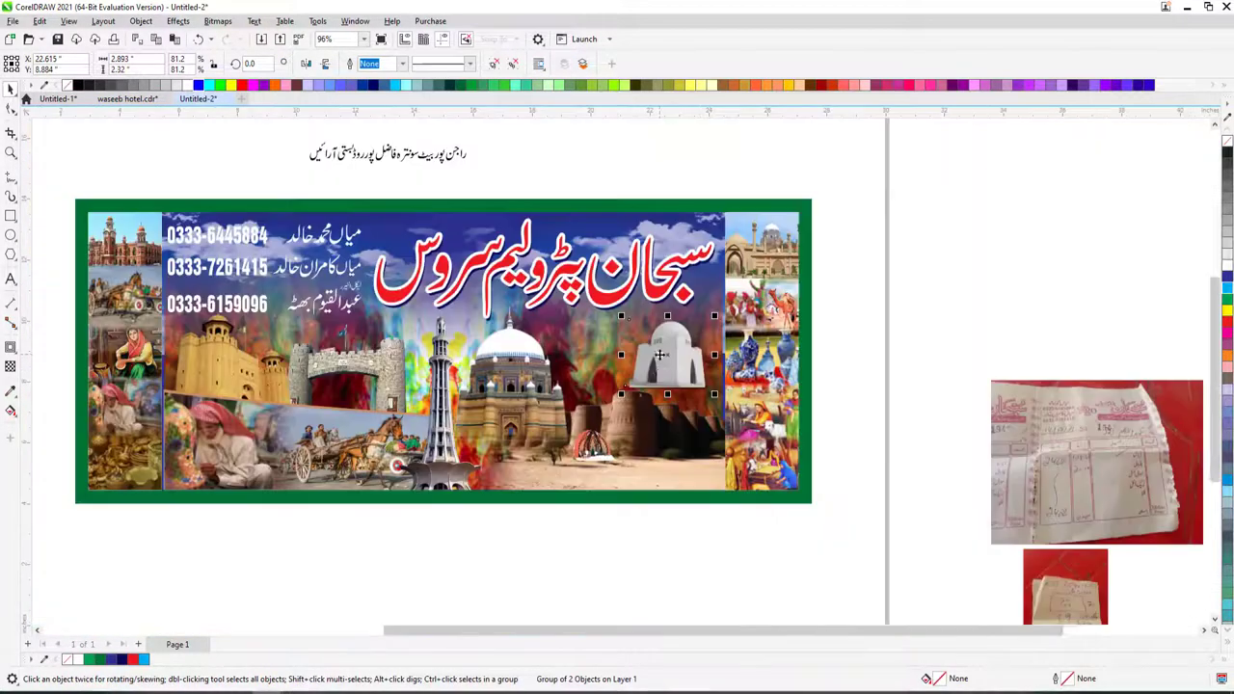
drag(622, 394, 604, 408)
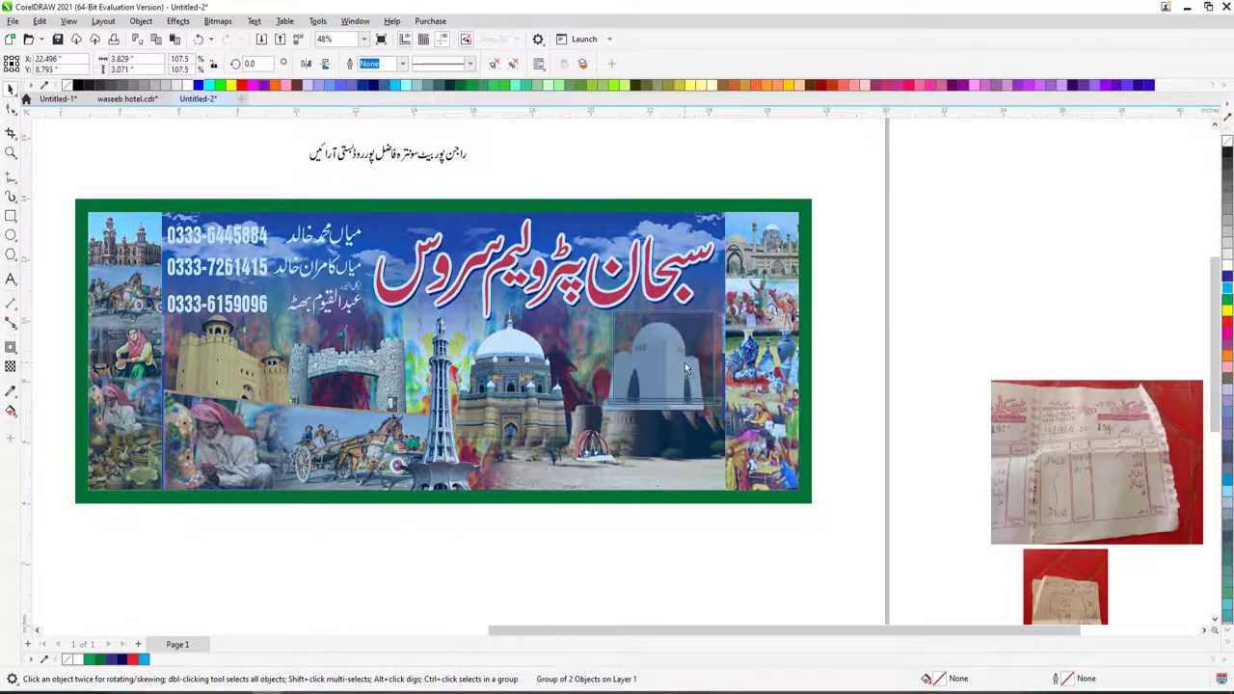
- Try deleting the mausoleum picture, then restore it with undo
double_click(663, 425)
double_click(664, 420)
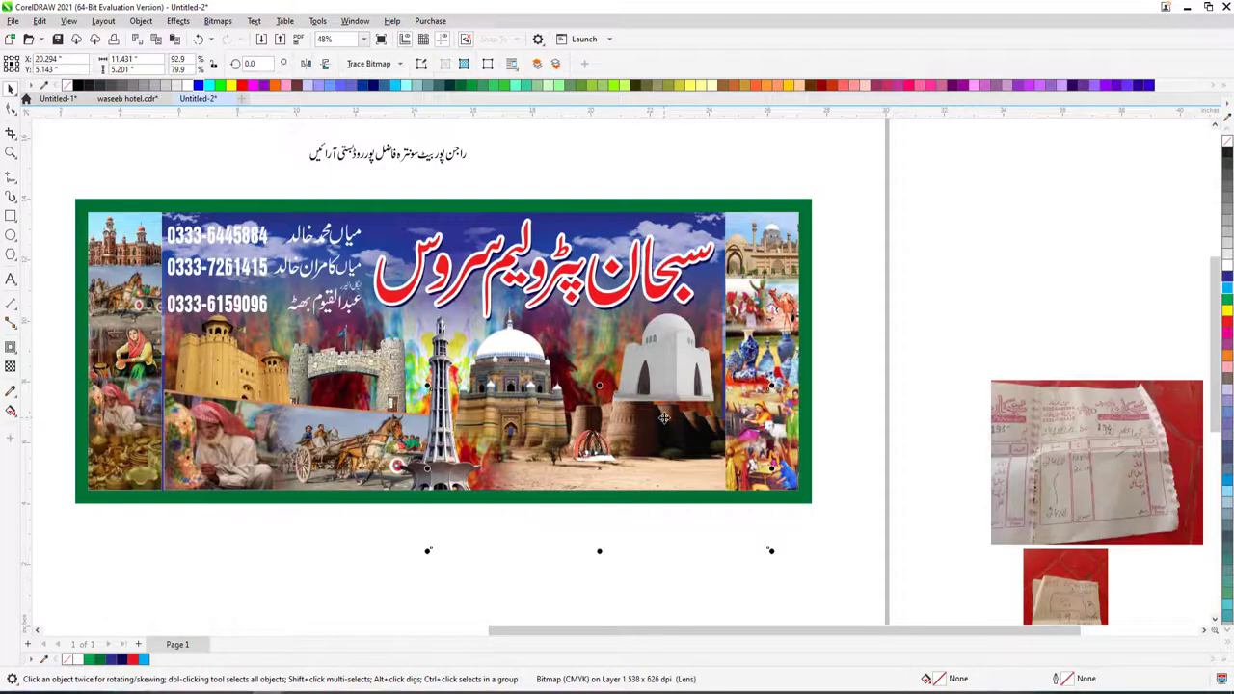
click(679, 393)
click(676, 393)
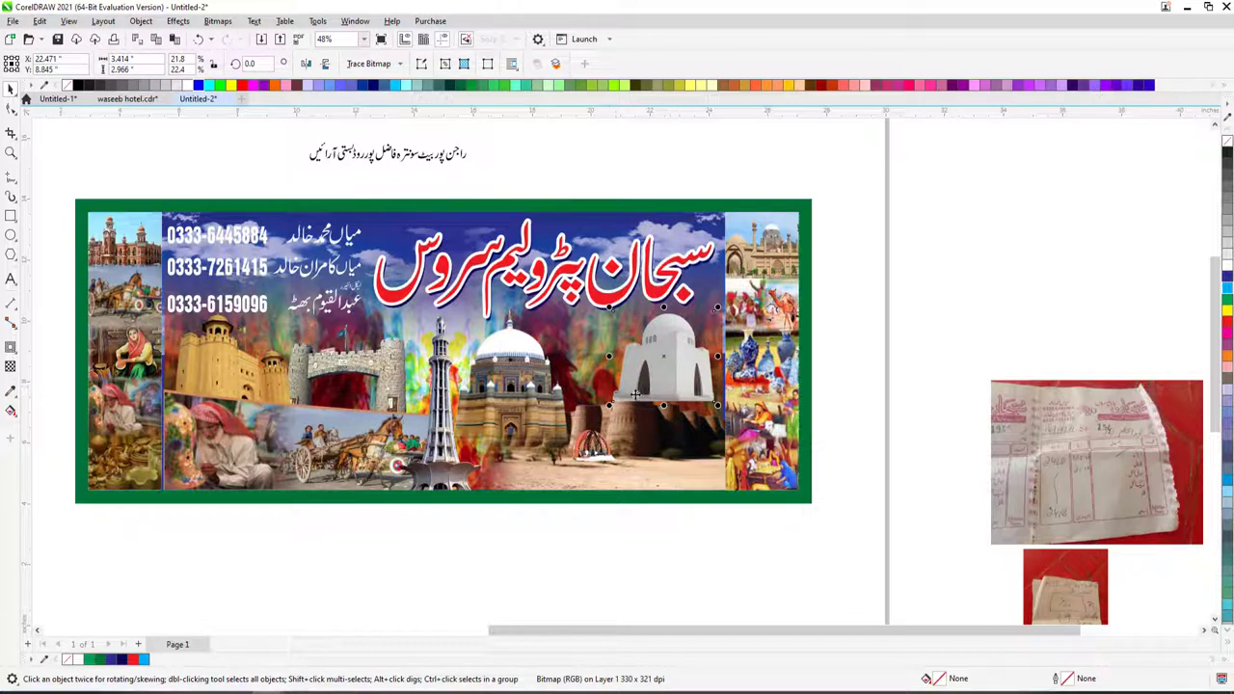
key(Delete)
key(ctrl+z)
key(Delete)
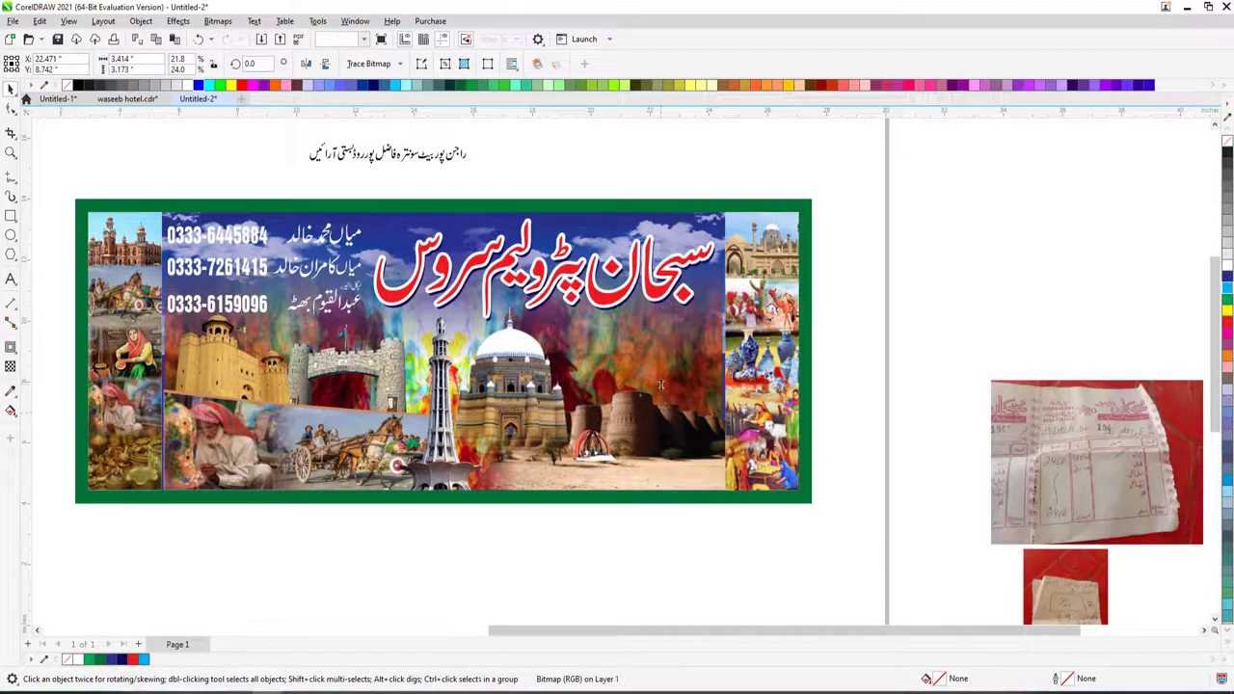
key(Delete)
click(671, 329)
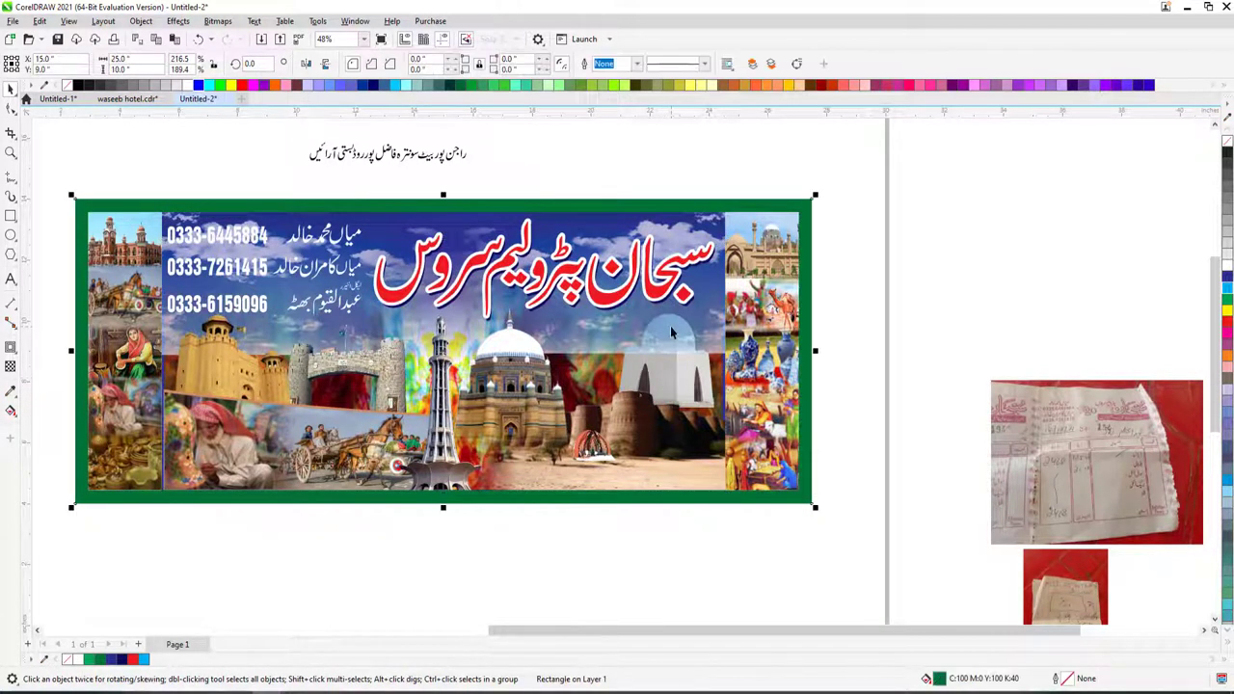
key(ctrl+z)
key(ctrl+z)
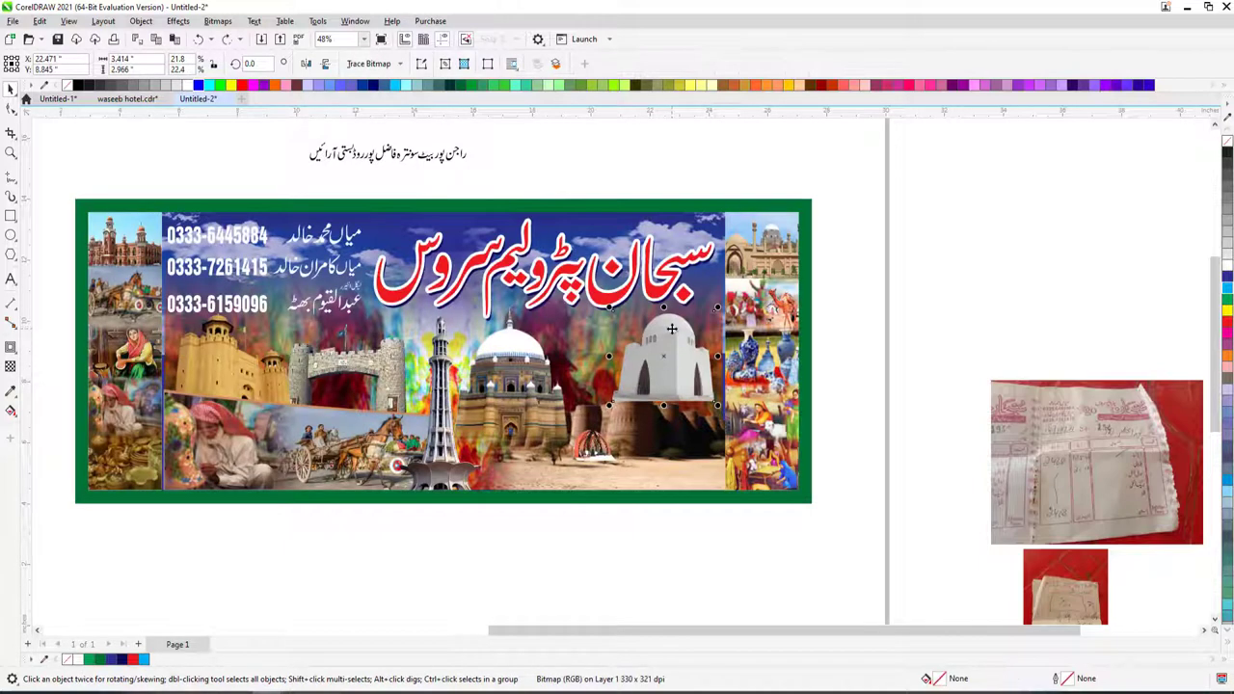
- Edit the banner's PowerClip contents and stretch the mausoleum taller downward
click(639, 420)
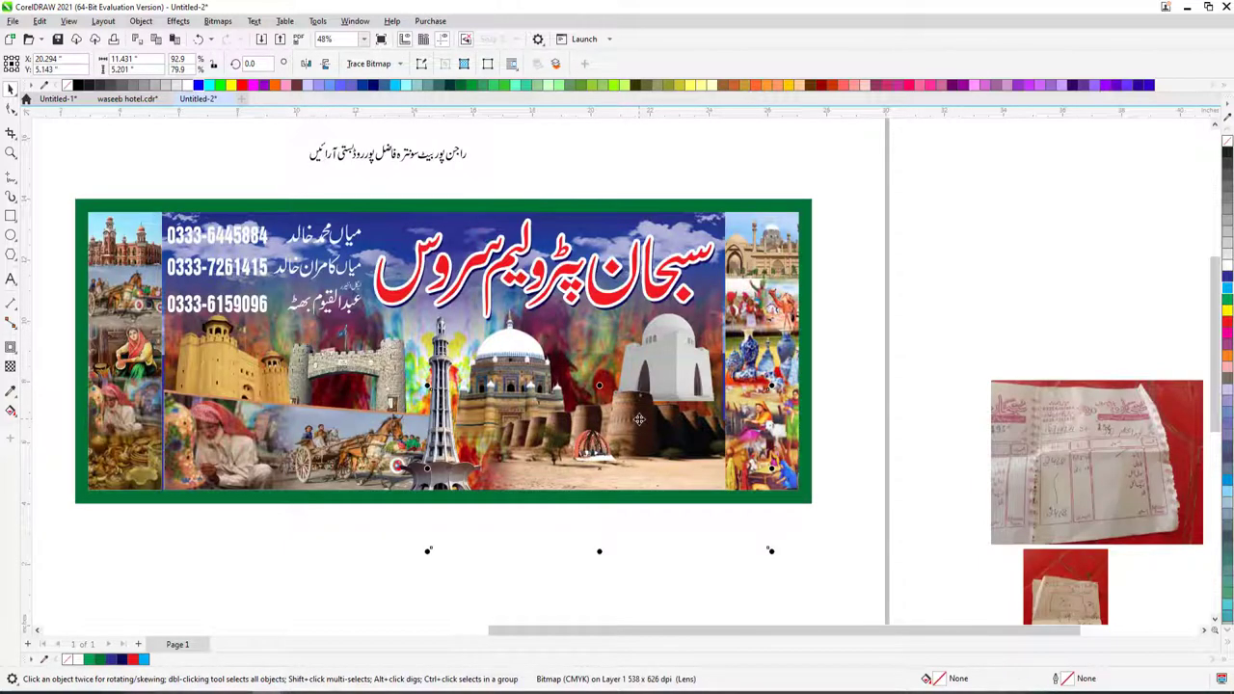
right_click(655, 412)
click(704, 299)
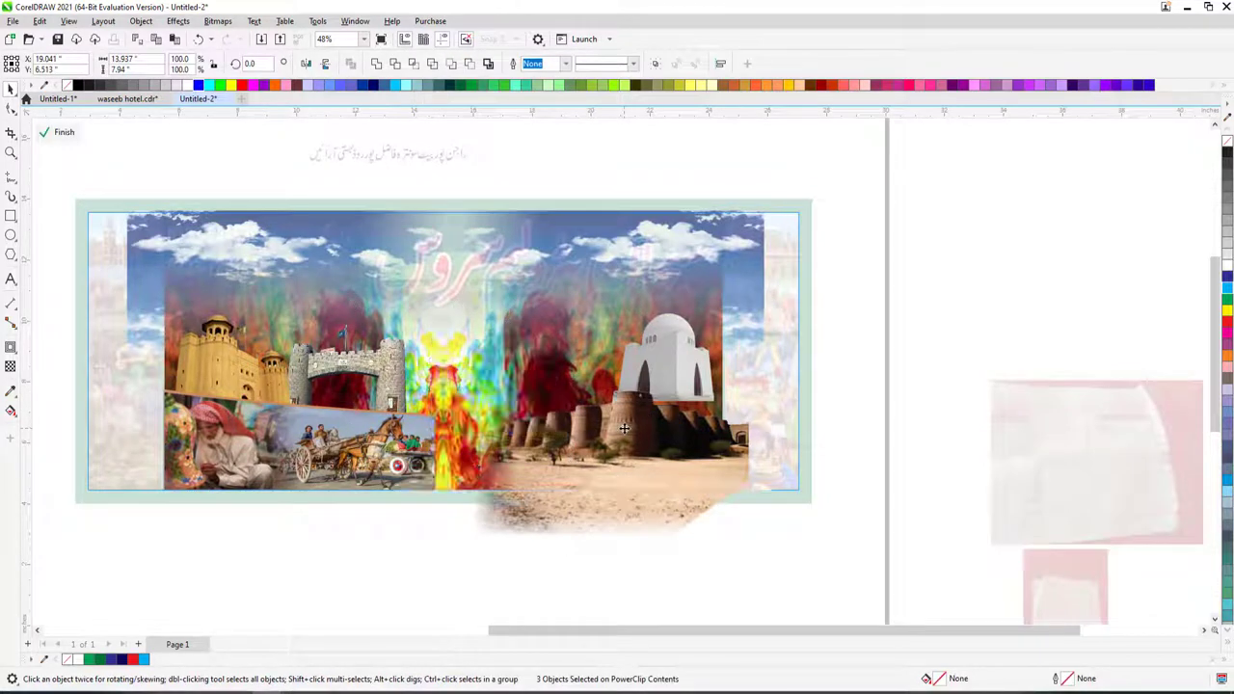
click(683, 371)
drag(665, 405, 664, 418)
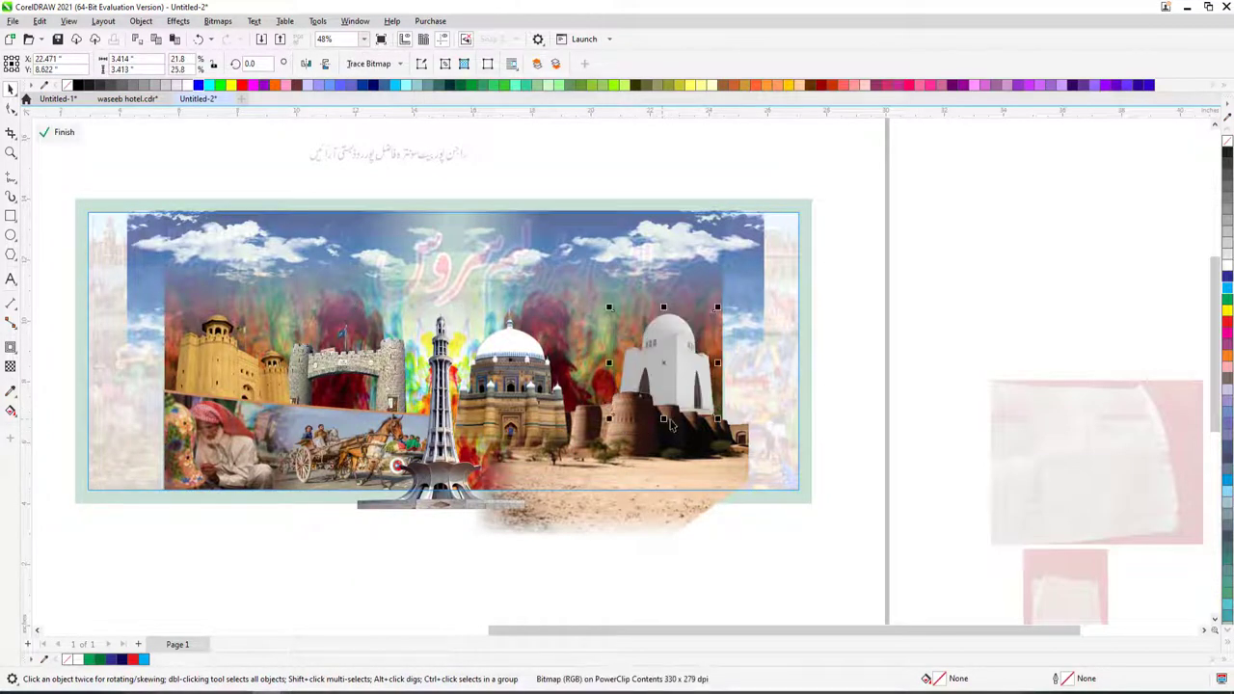
click(830, 374)
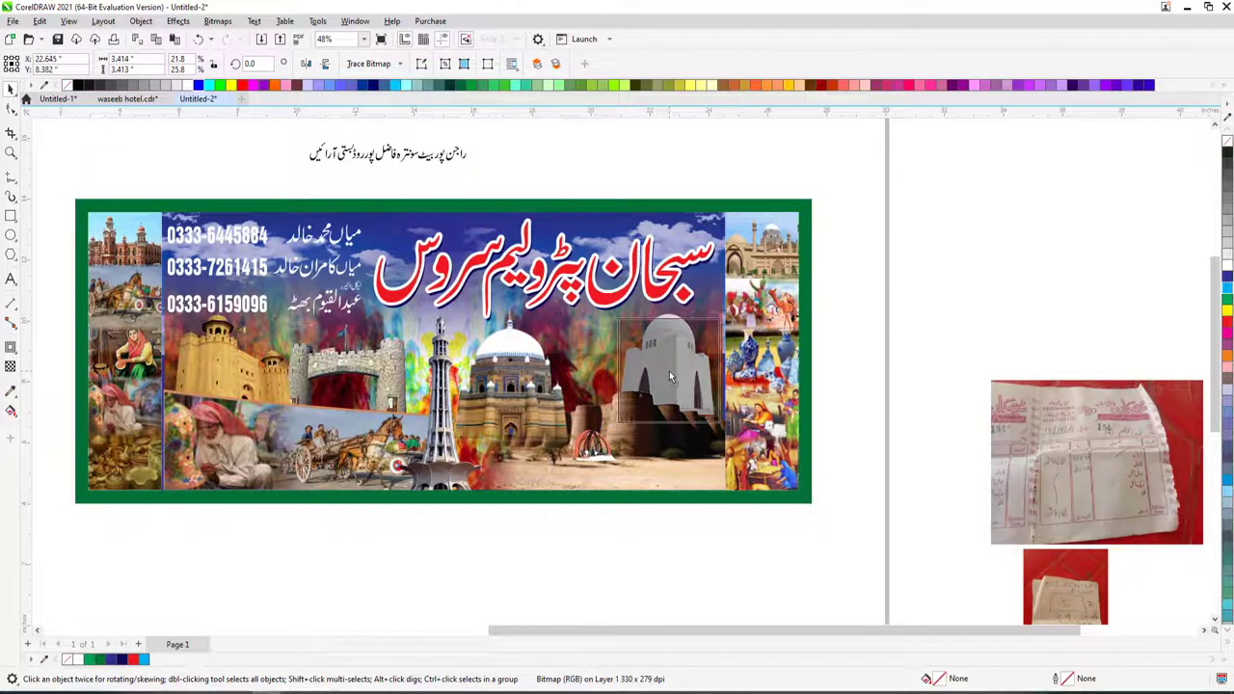
click(673, 371)
- Drop a new picture into the banner, shrink it and nudge it slightly right
scroll(762, 394, down, 3)
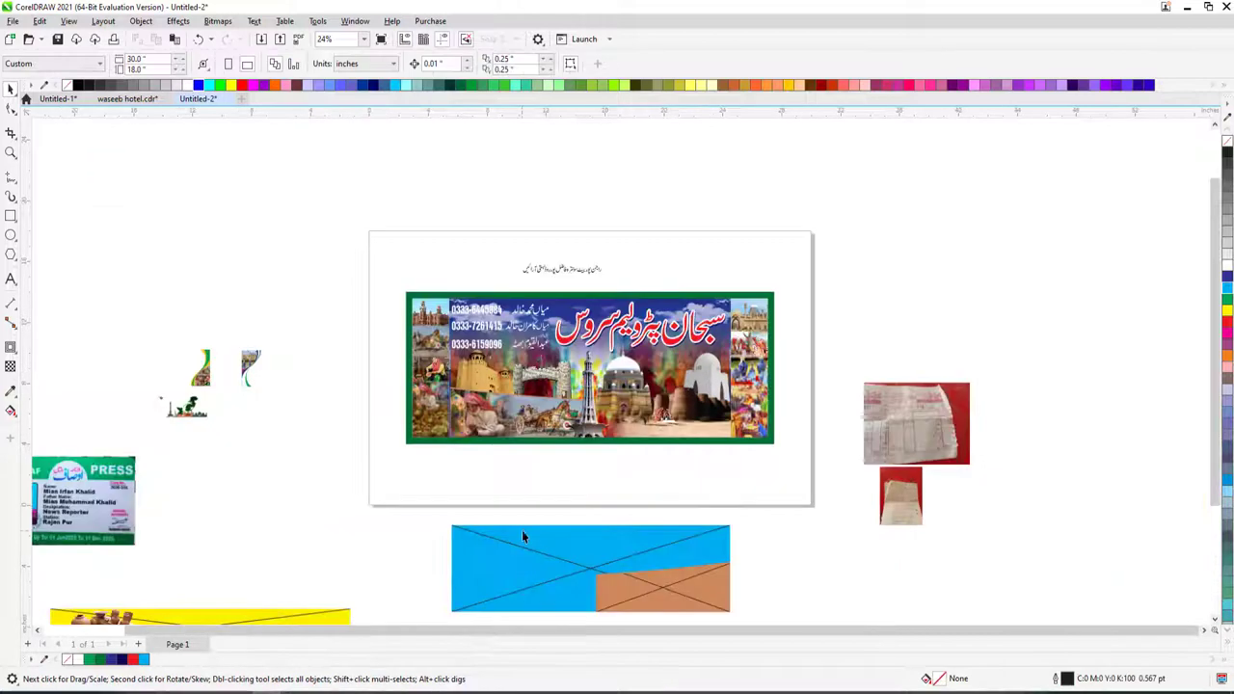
scroll(433, 513, down, 3)
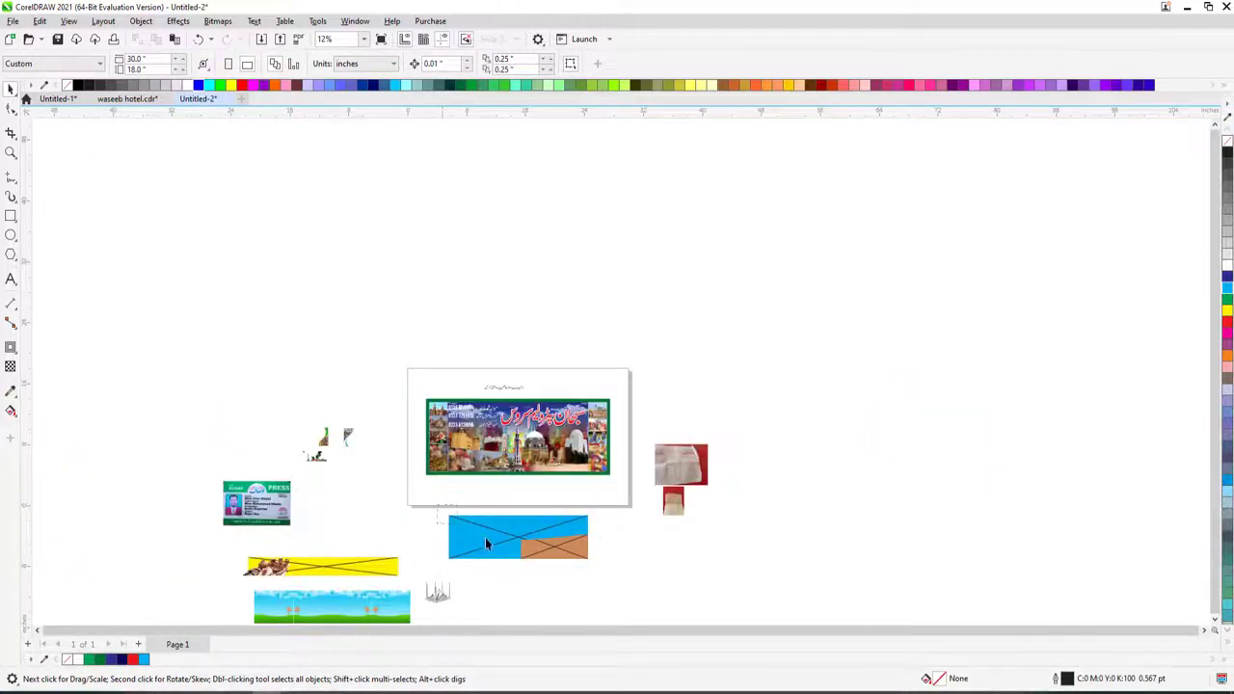
drag(485, 542, 521, 425)
click(501, 418)
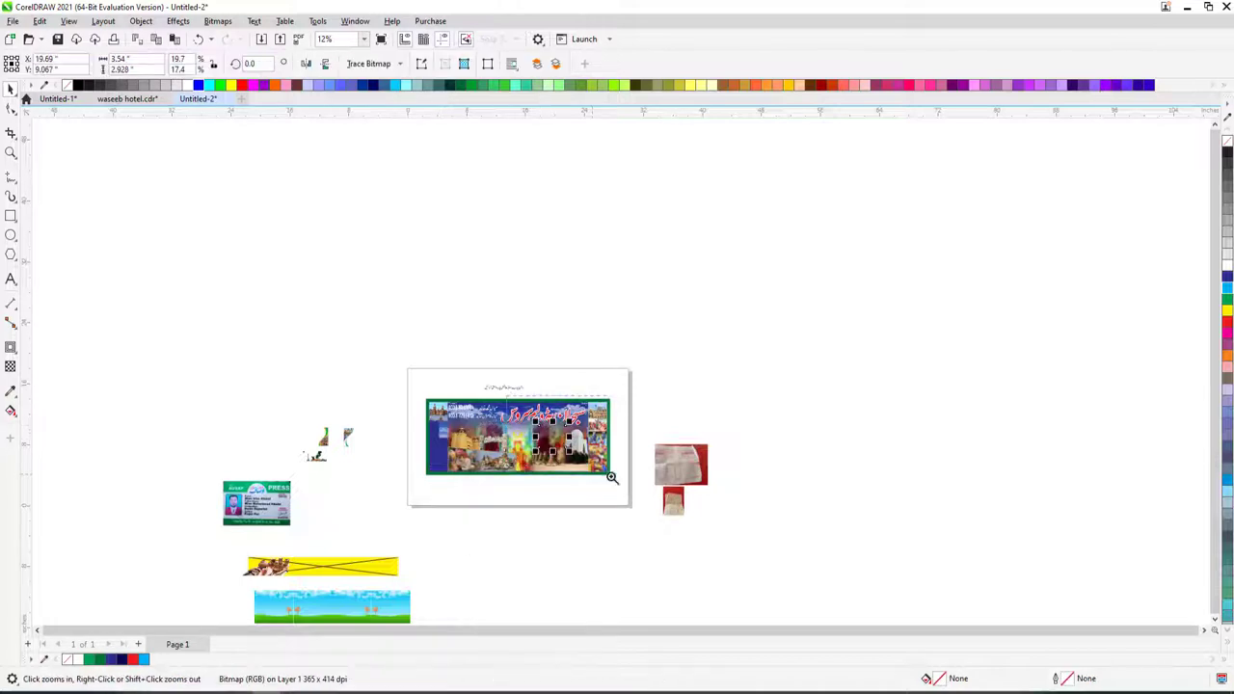
drag(611, 477, 425, 395)
drag(677, 305, 637, 338)
drag(577, 403, 615, 398)
scroll(614, 397, down, 4)
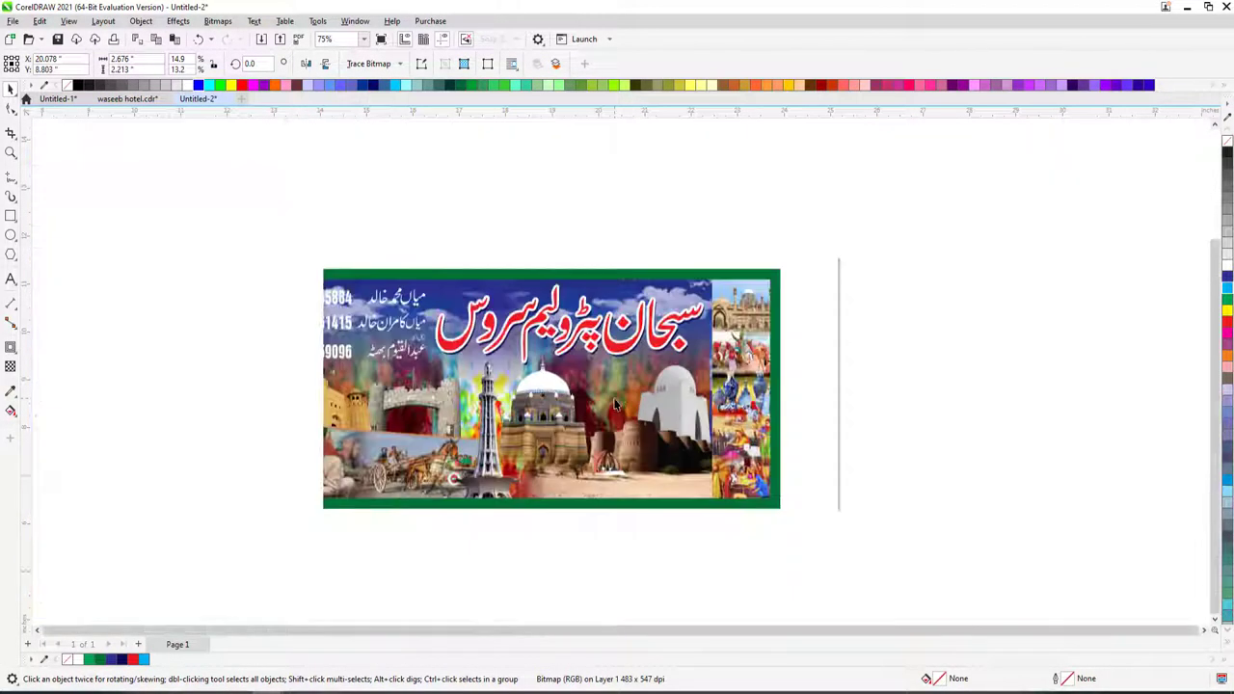
click(395, 472)
- Move the clay pots to the banner's bottom edge and the red dome up into the banner
drag(249, 495, 696, 453)
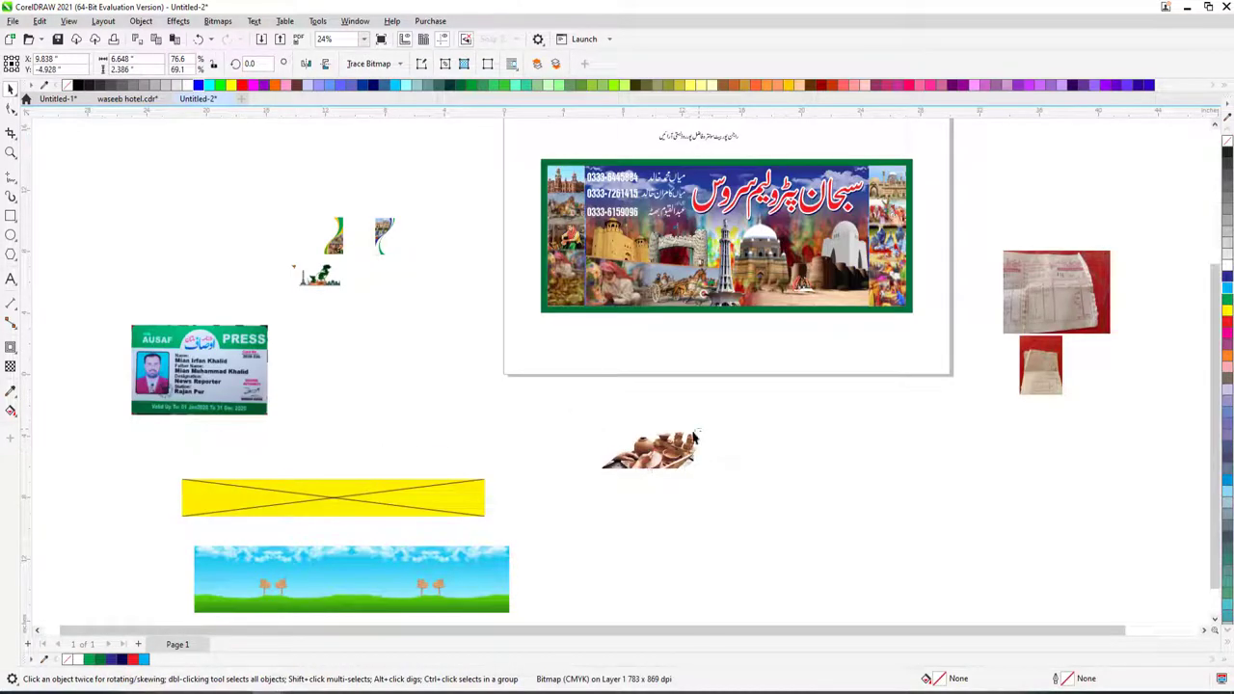
drag(749, 321, 799, 232)
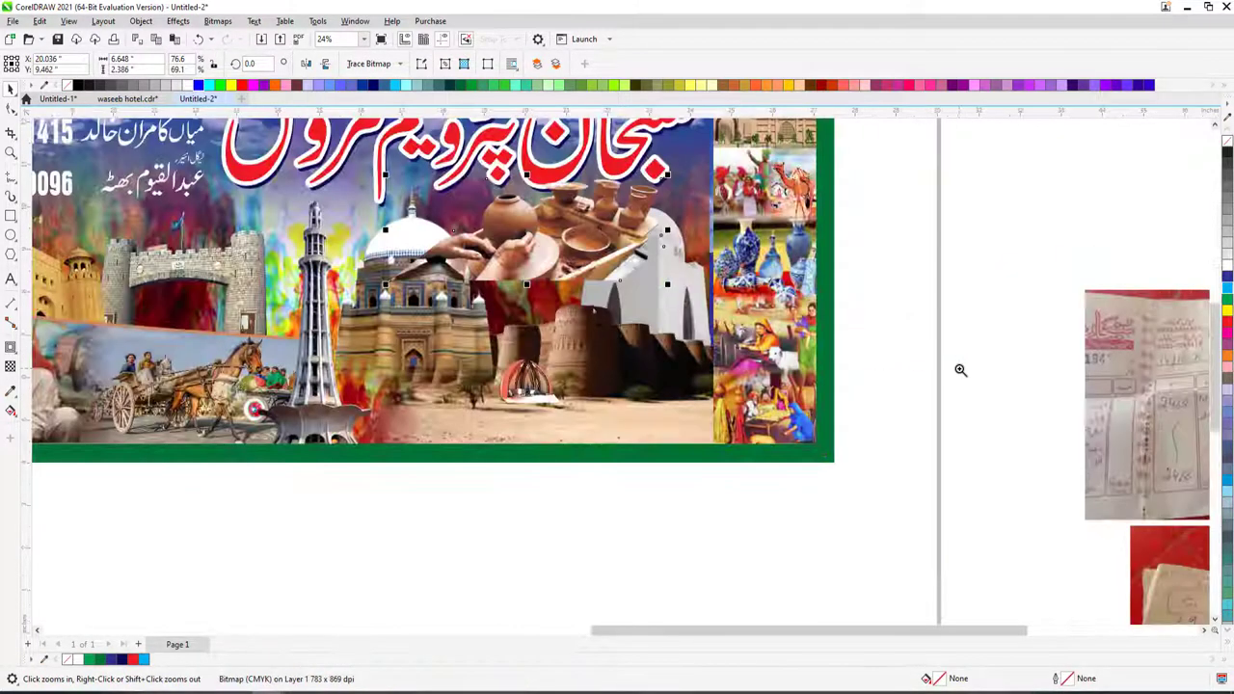
scroll(958, 367, up, 4)
drag(578, 240, 634, 424)
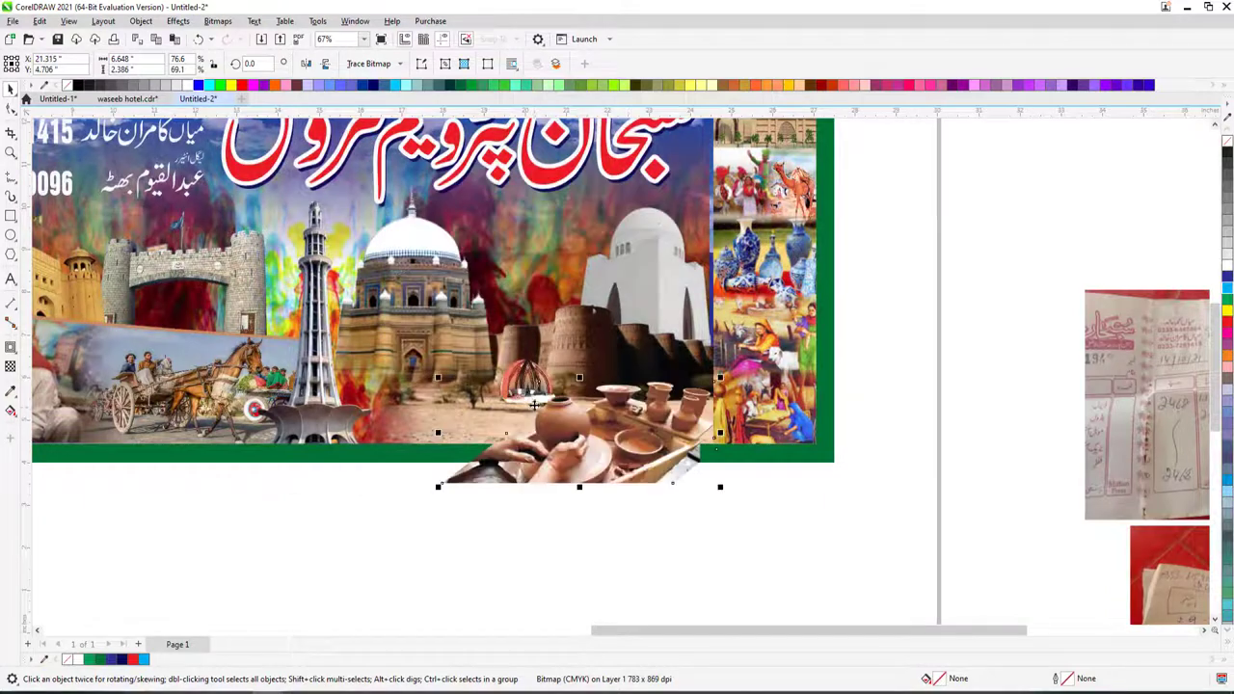
drag(529, 388, 547, 278)
- Inside the banner's PowerClip, move the red dome slightly lower
right_click(623, 248)
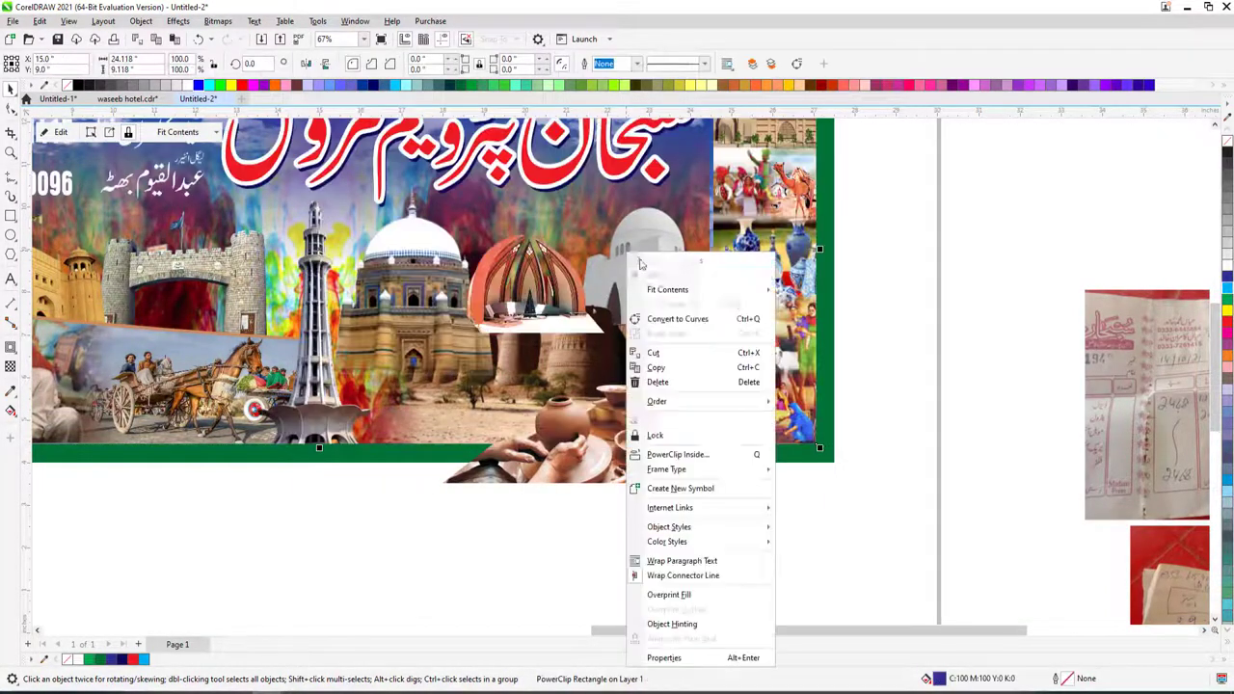
click(648, 279)
click(423, 275)
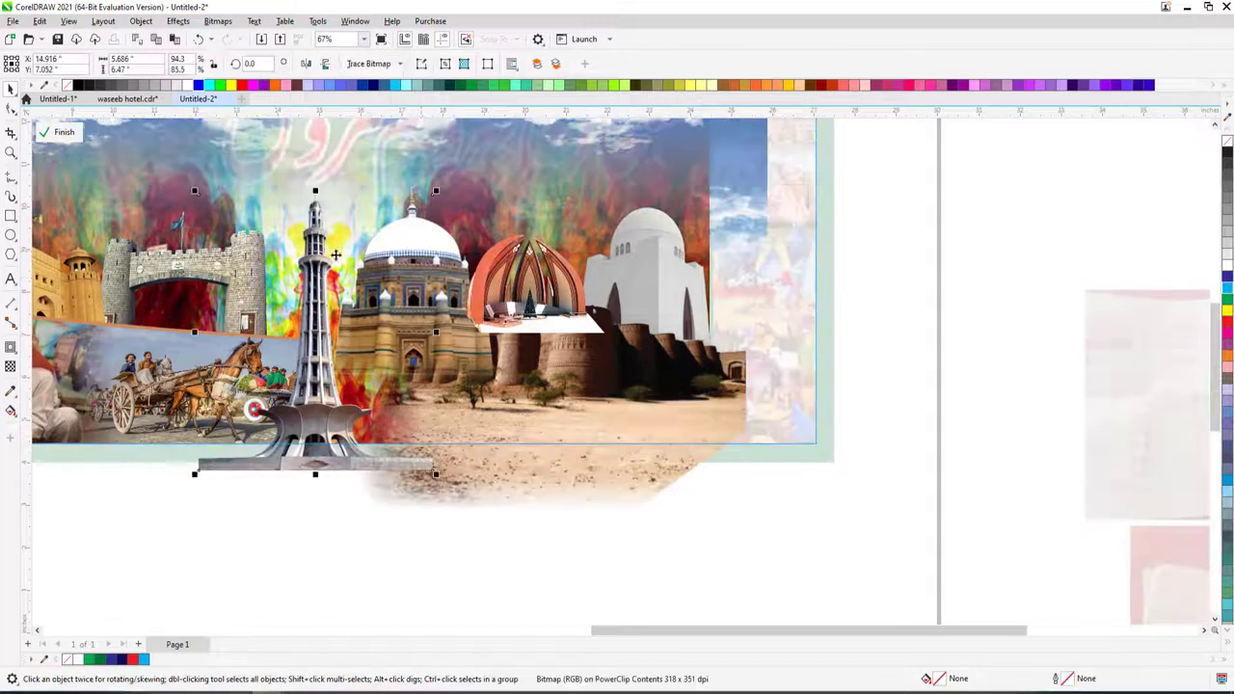
shift+click(676, 248)
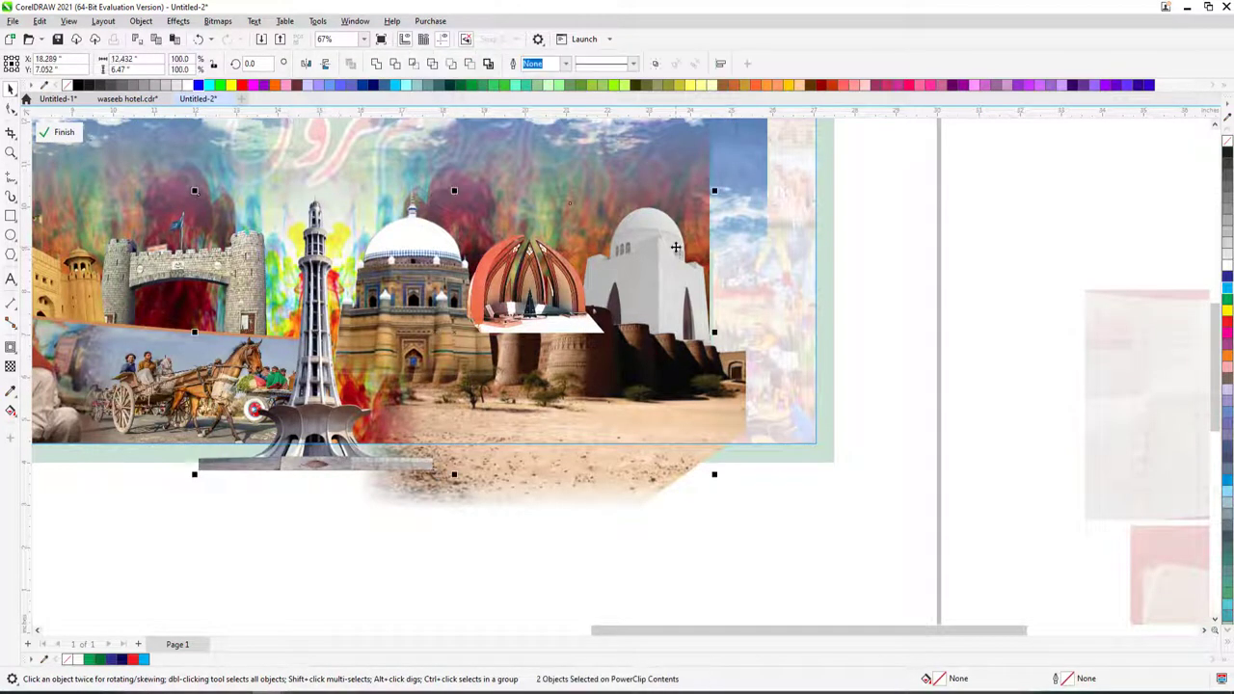
click(585, 377)
click(301, 164)
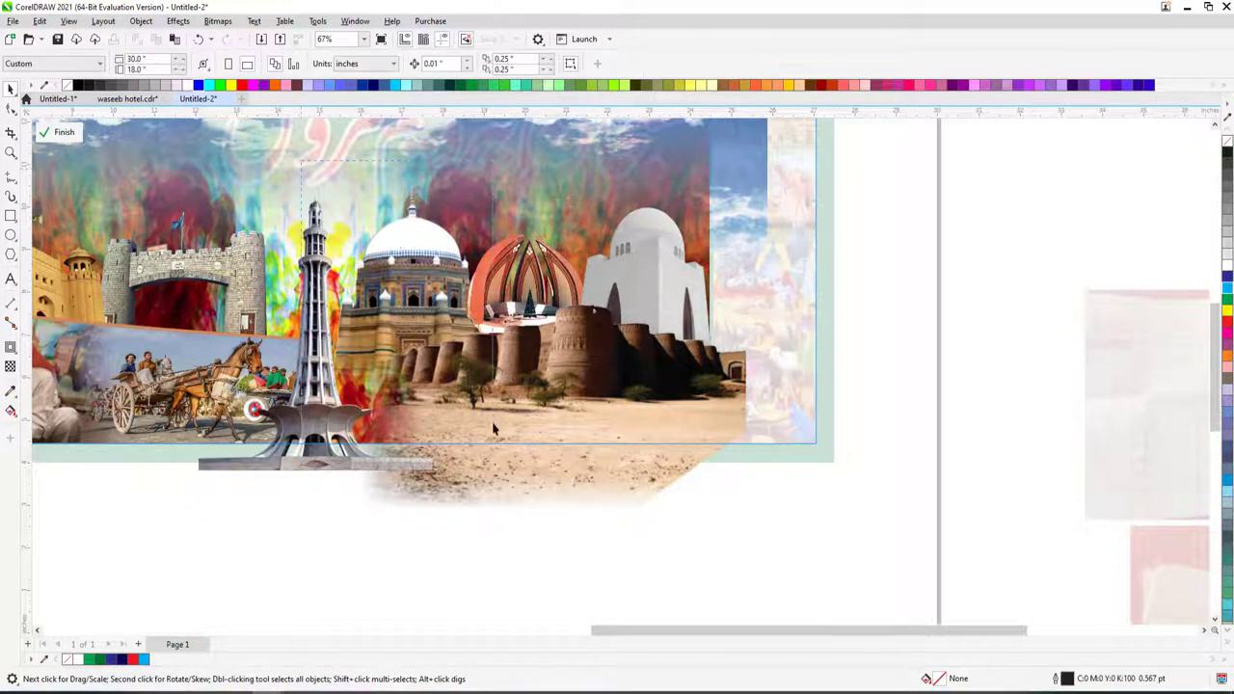
click(552, 465)
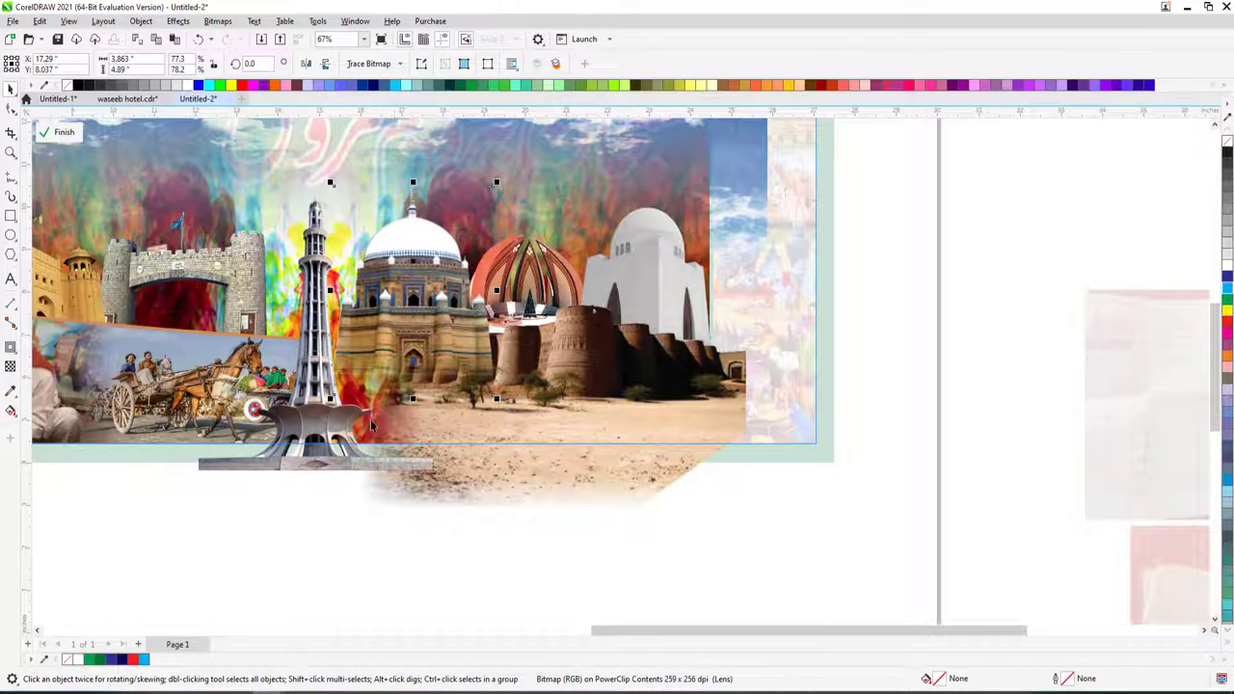
click(298, 464)
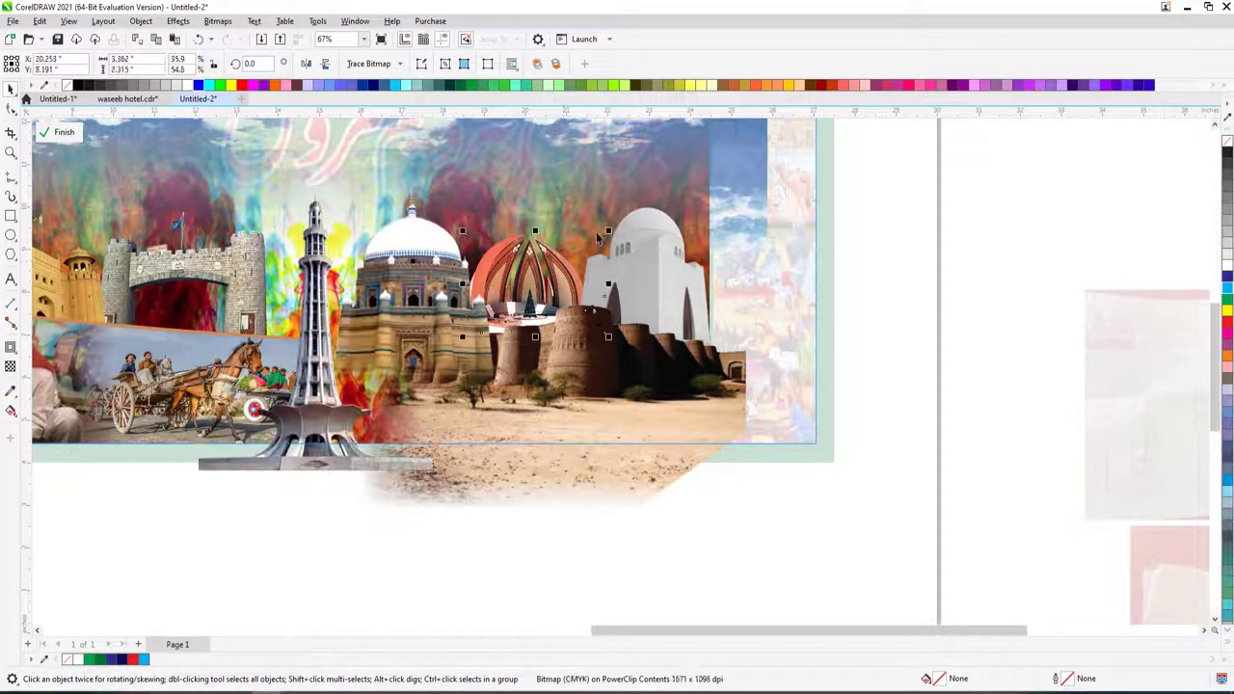
drag(540, 285, 516, 318)
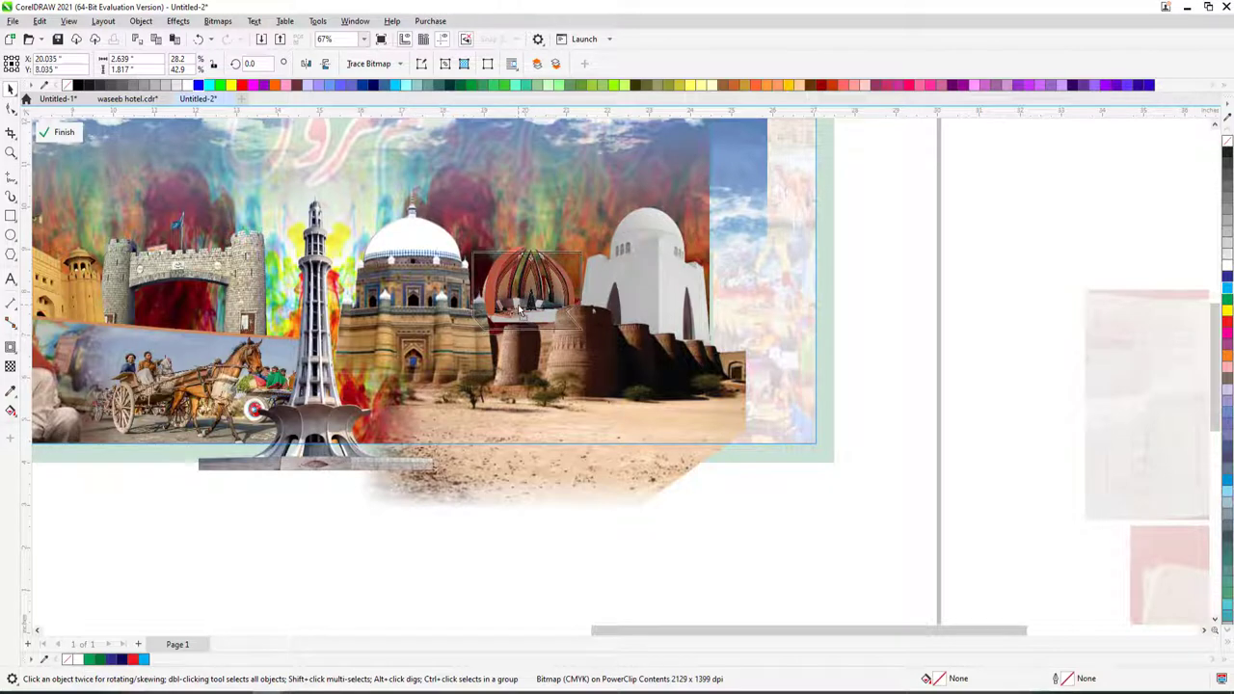
click(687, 466)
click(780, 531)
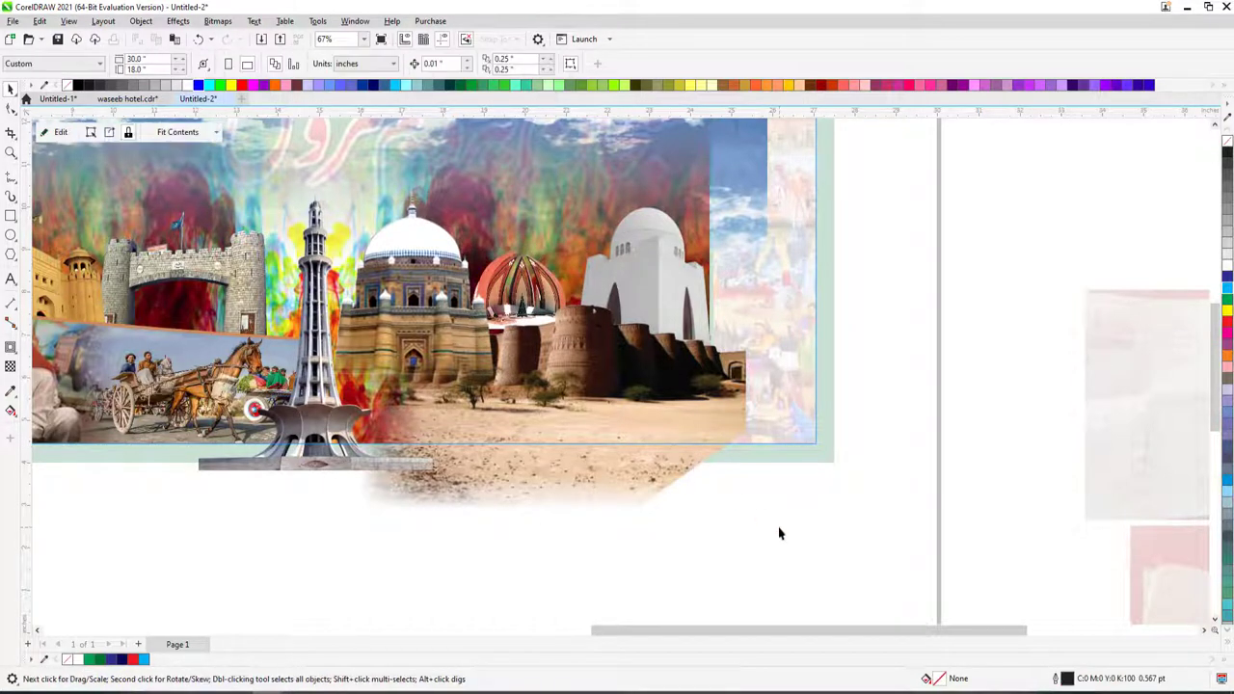
- Stretch the red dome's bottom edge down and enlarge it from its corner
click(526, 332)
click(525, 333)
drag(525, 333, 526, 348)
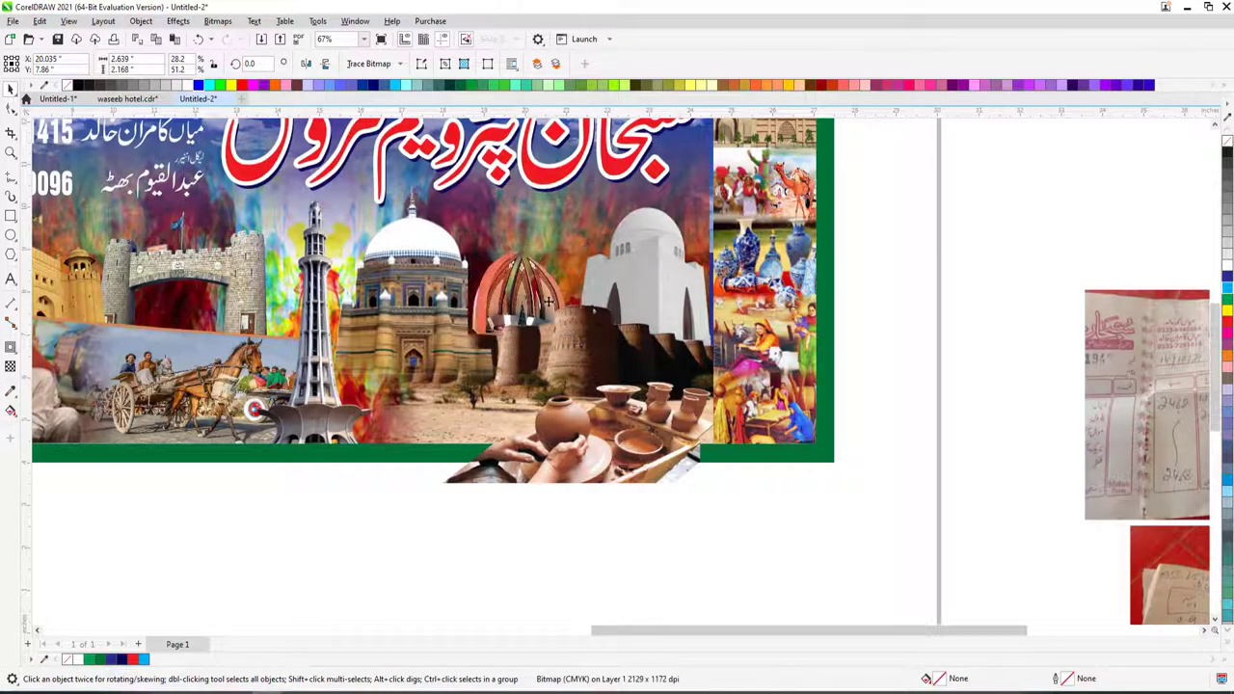
drag(584, 249, 570, 265)
- Tuck the clay pots fully inside the banner frame and deselect them
scroll(592, 256, down, 2)
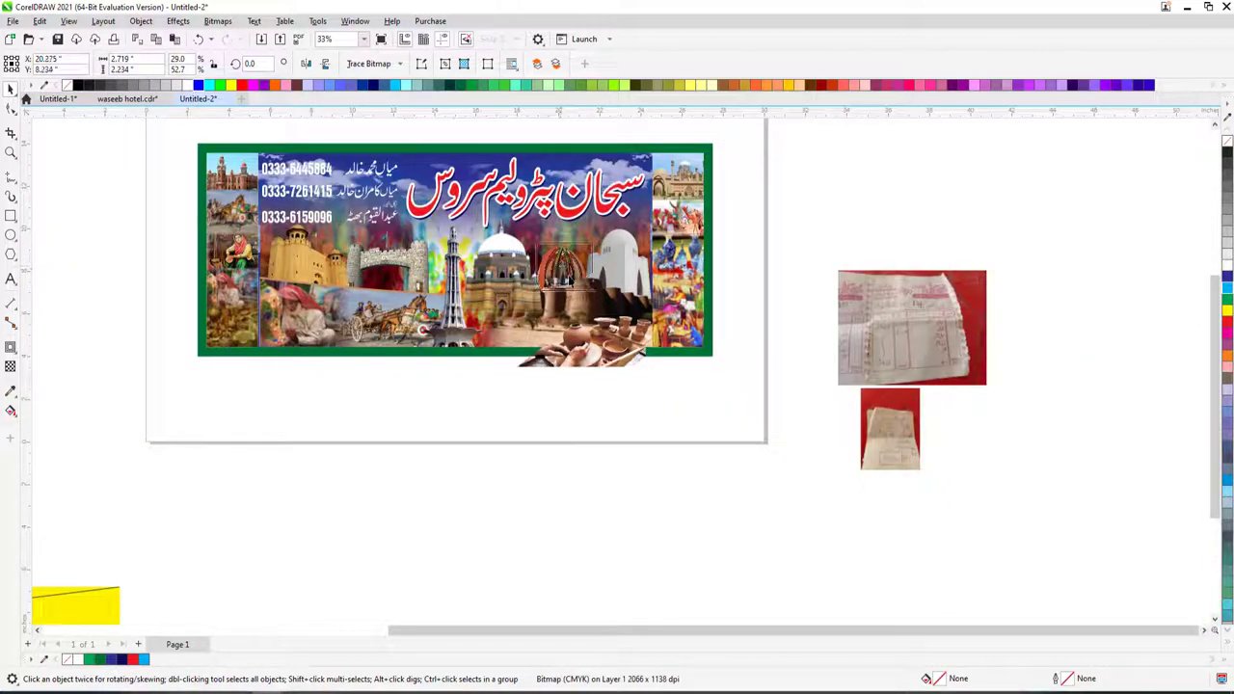
click(610, 358)
drag(609, 358, 595, 349)
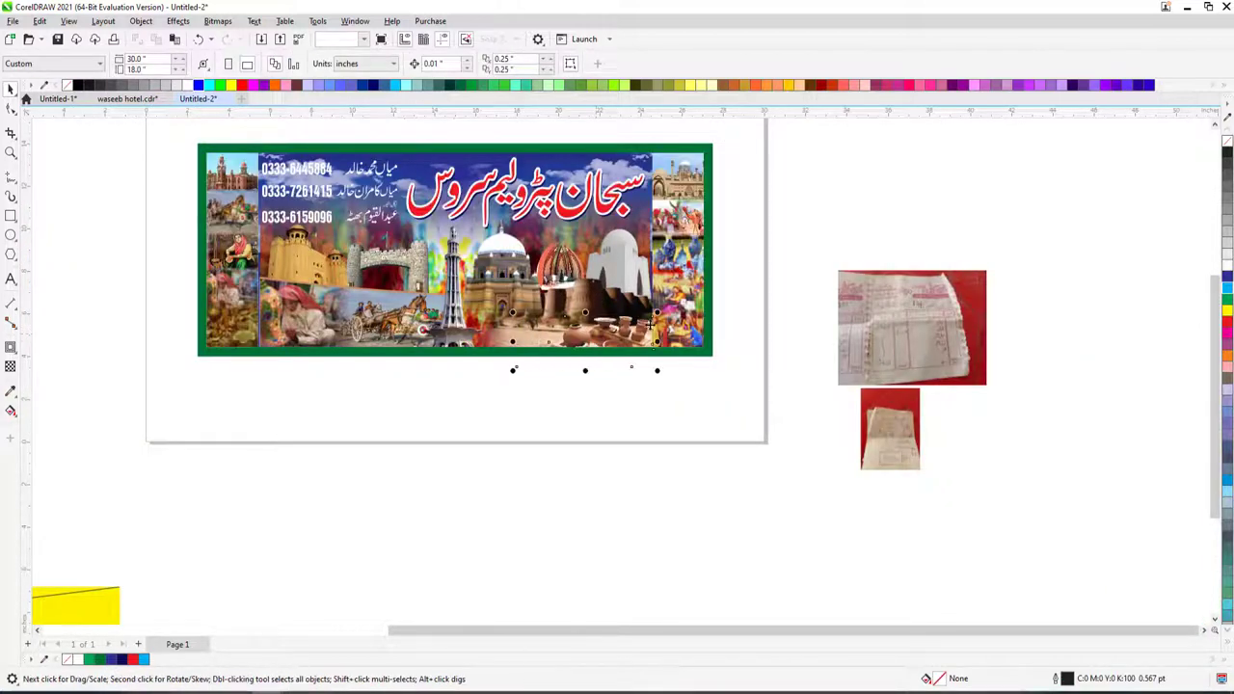
click(652, 328)
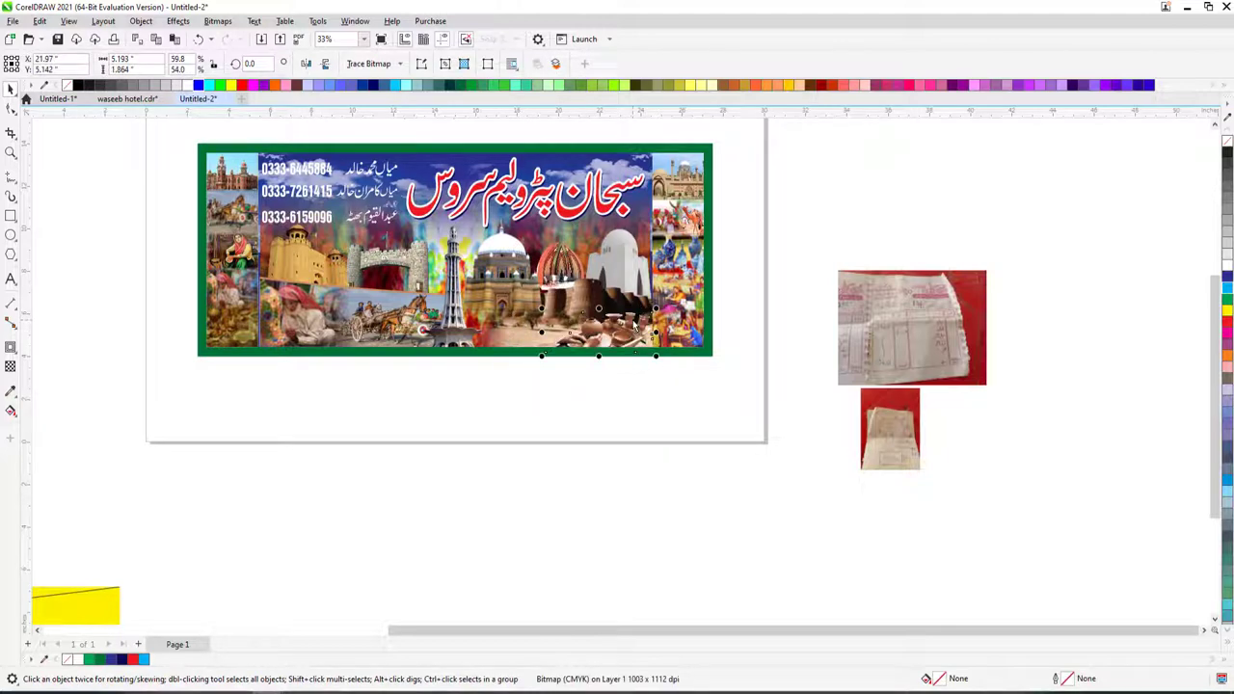
click(634, 381)
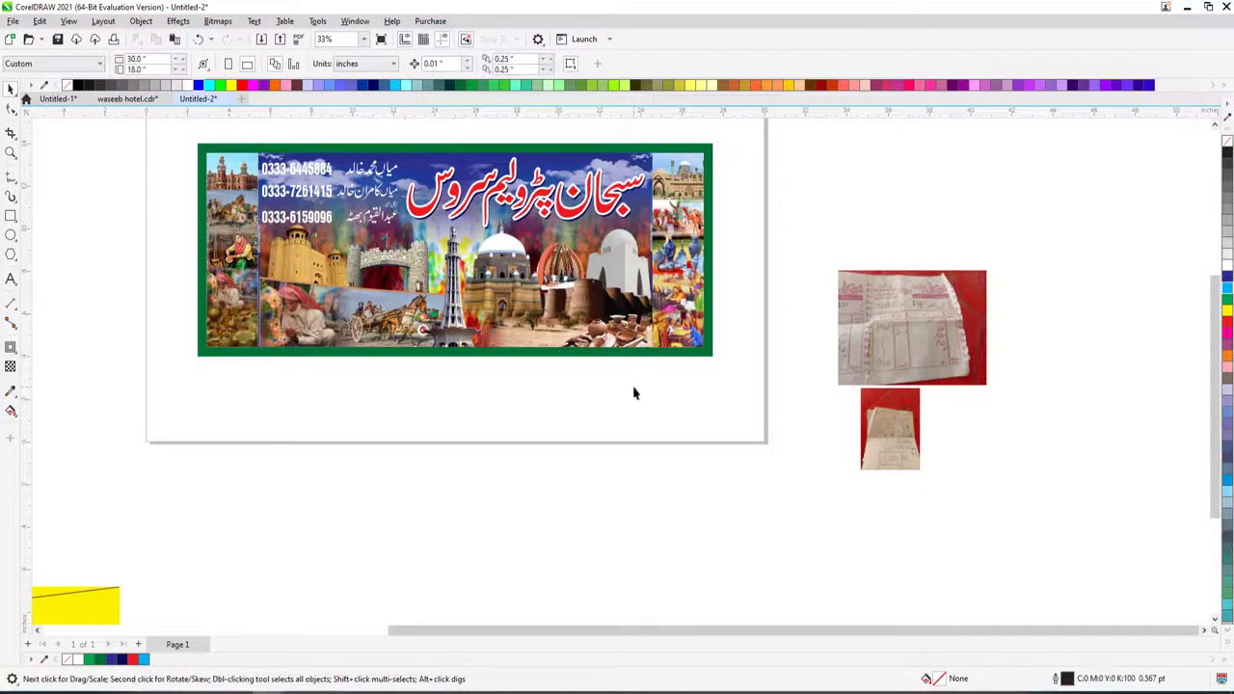
scroll(632, 383, down, 1)
- Shrink the press card below the banner, reposition the red monument picture, and tilt the card slightly
click(265, 347)
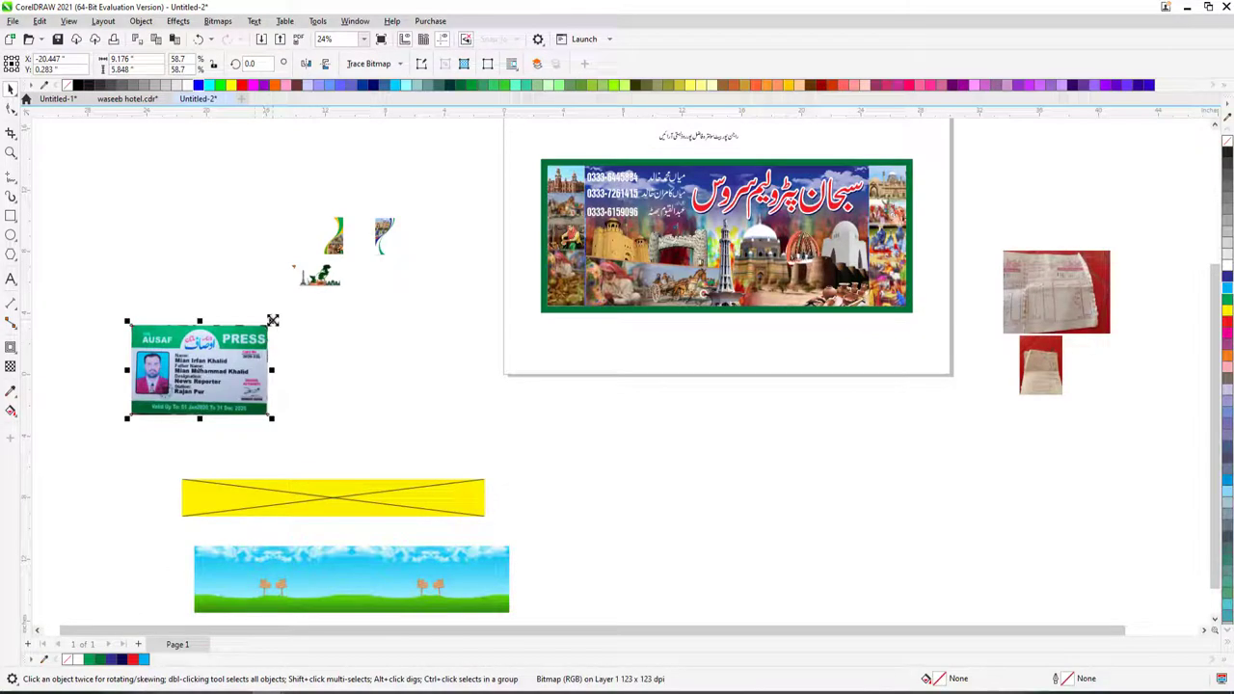
drag(273, 320, 725, 341)
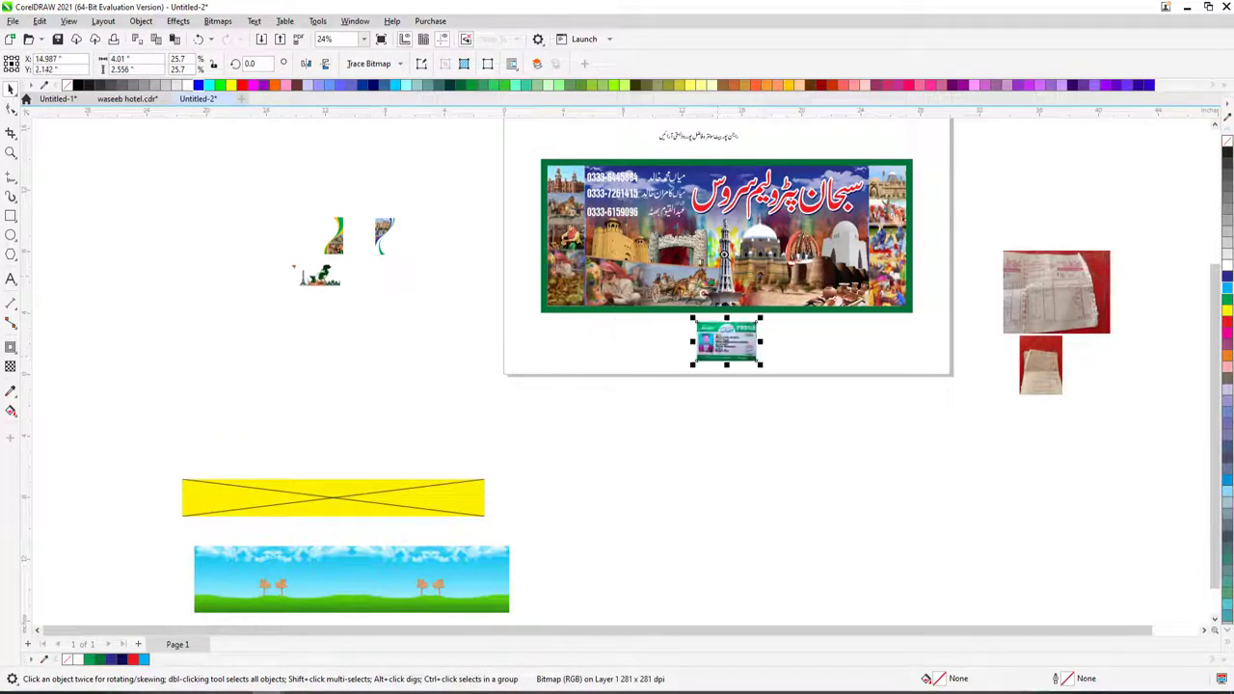
scroll(981, 380, up, 3)
click(622, 299)
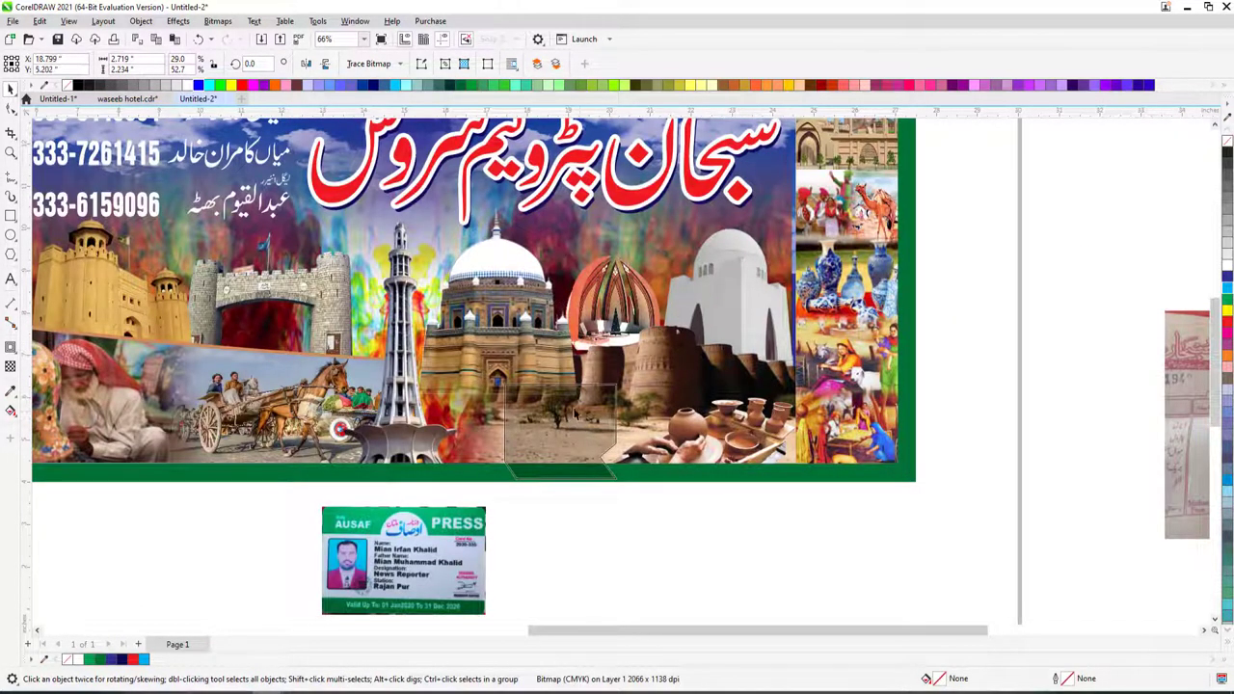
drag(575, 413, 527, 442)
scroll(567, 482, down, 2)
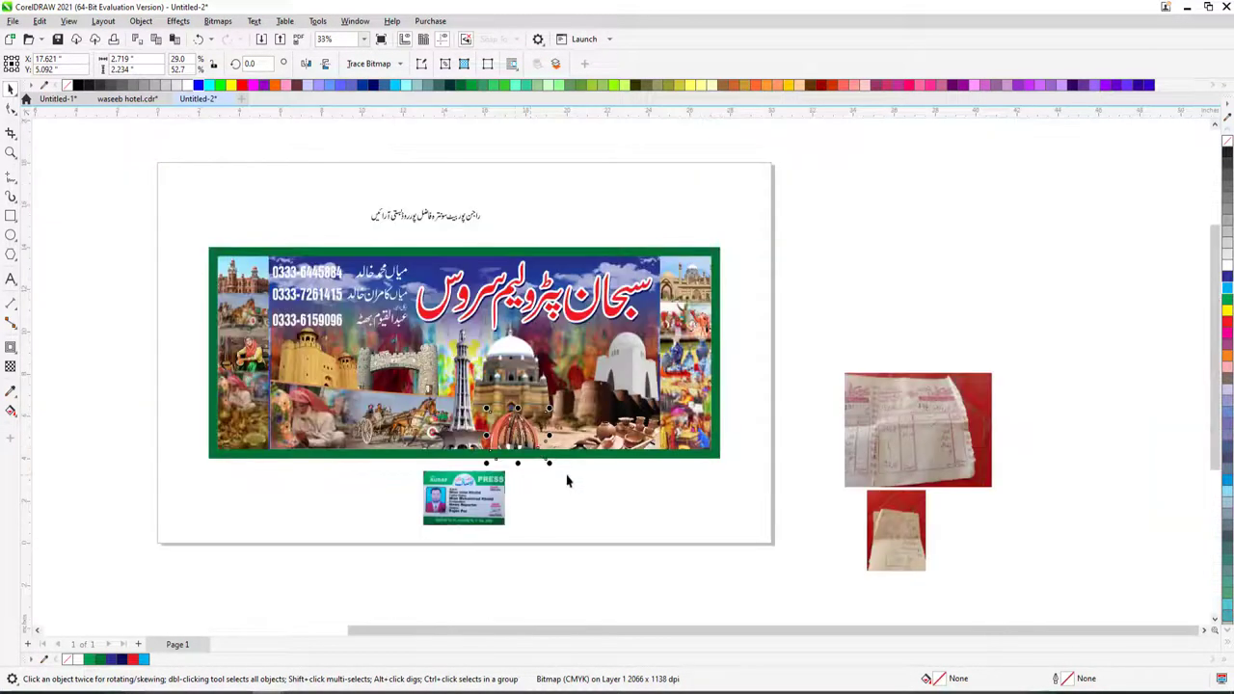
click(487, 492)
scroll(471, 476, up, 5)
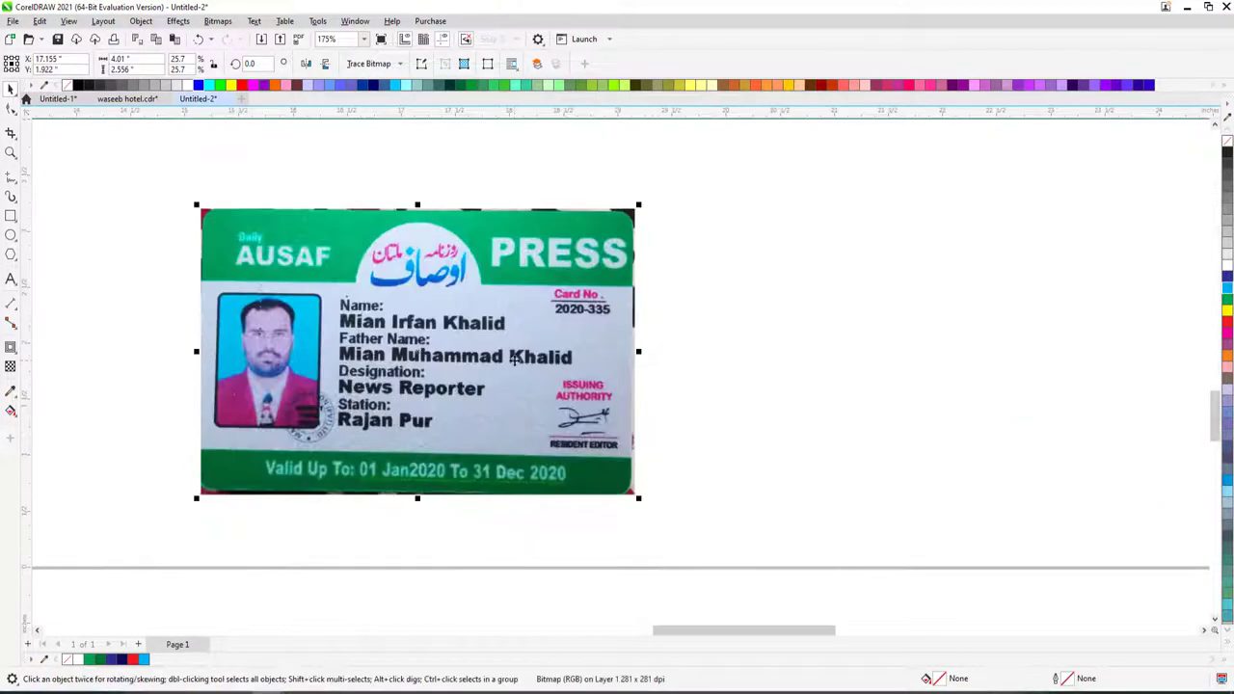
click(622, 231)
drag(640, 202, 637, 204)
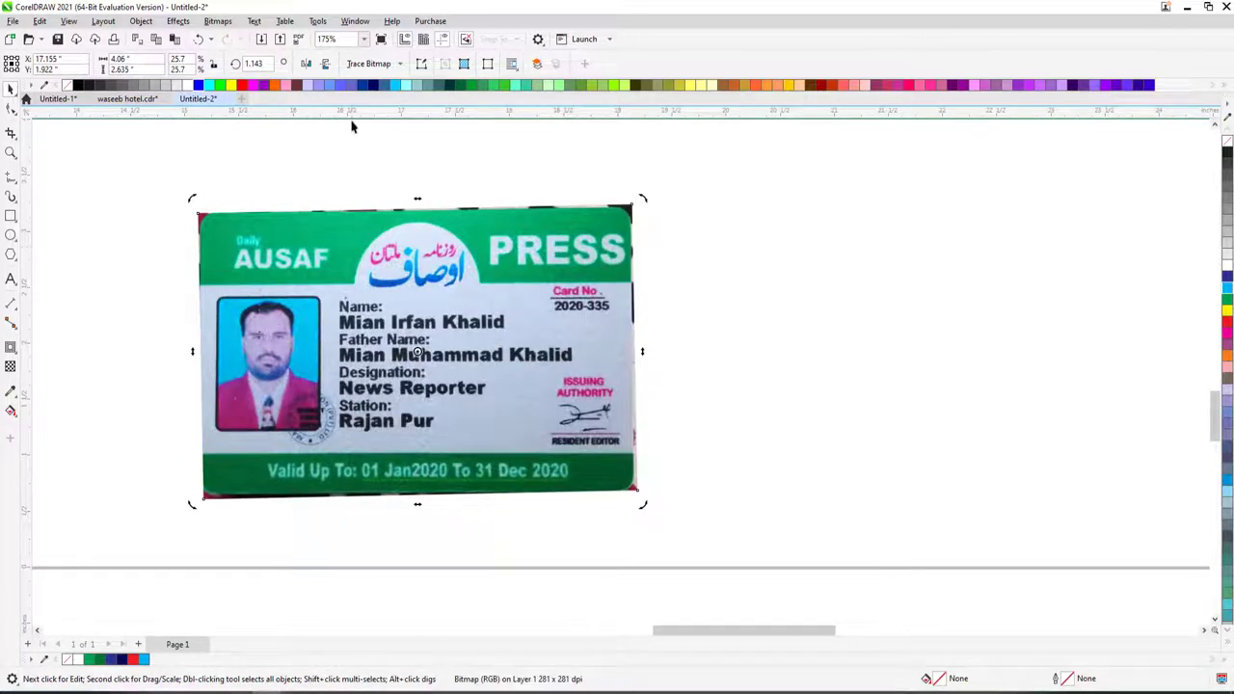
- Draw a rectangle covering the press card and straighten the card's tilt
click(11, 216)
drag(198, 219, 637, 484)
key(space)
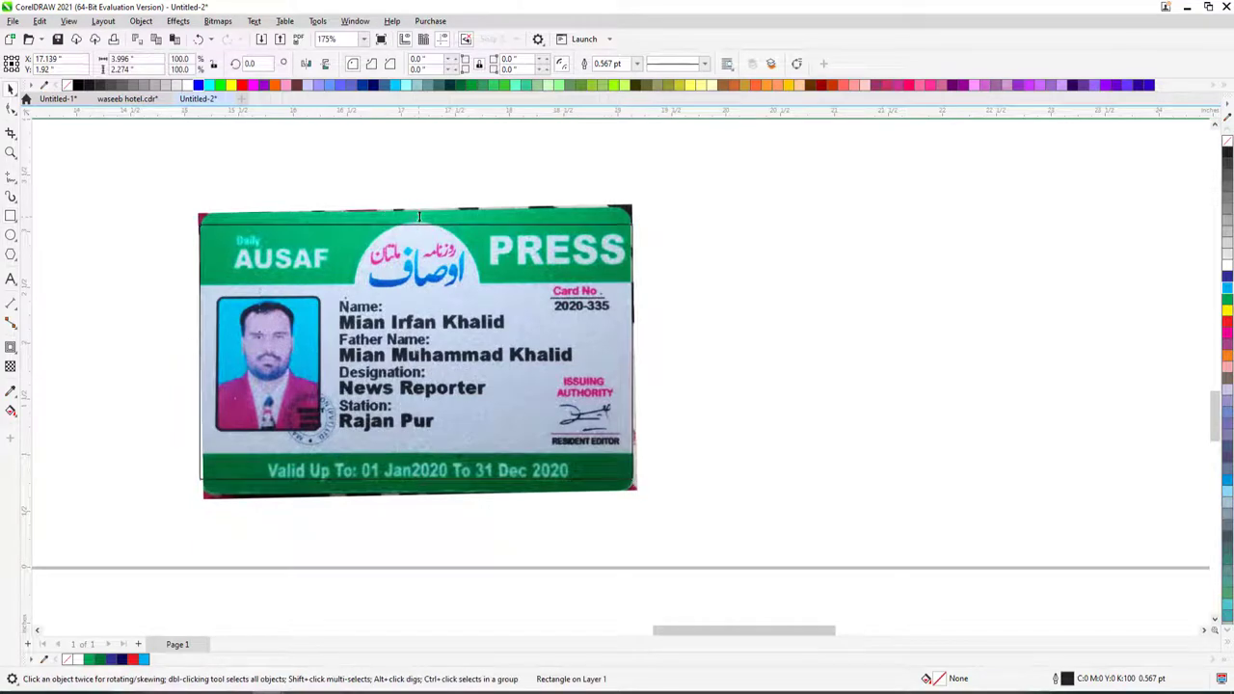
click(507, 223)
click(508, 224)
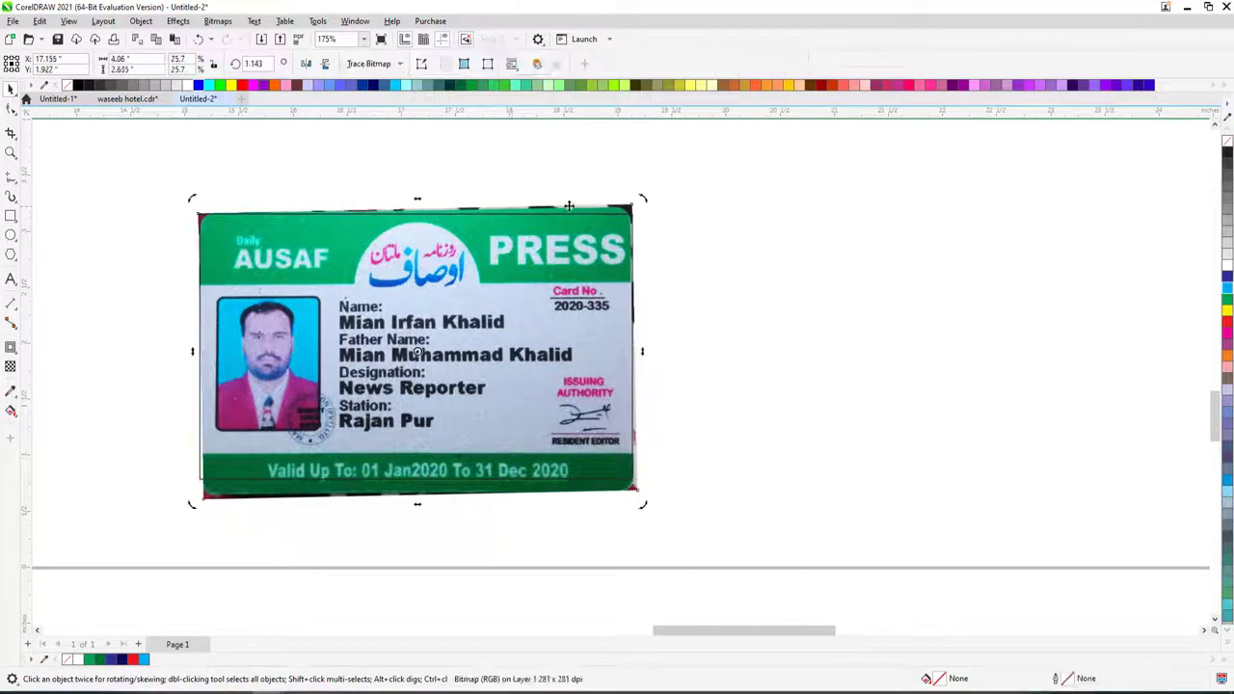
drag(642, 199, 646, 203)
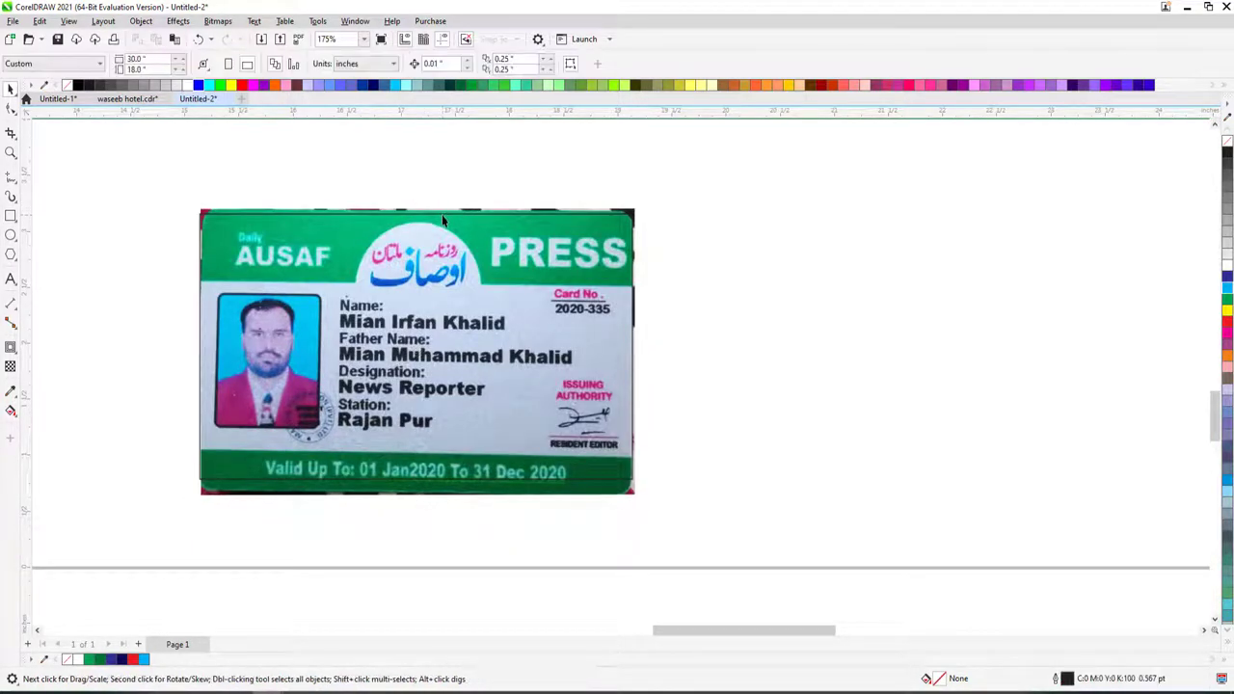
click(441, 211)
drag(415, 483, 416, 495)
- Round the rectangle's corners and move the clipped press card onto the banner
click(10, 110)
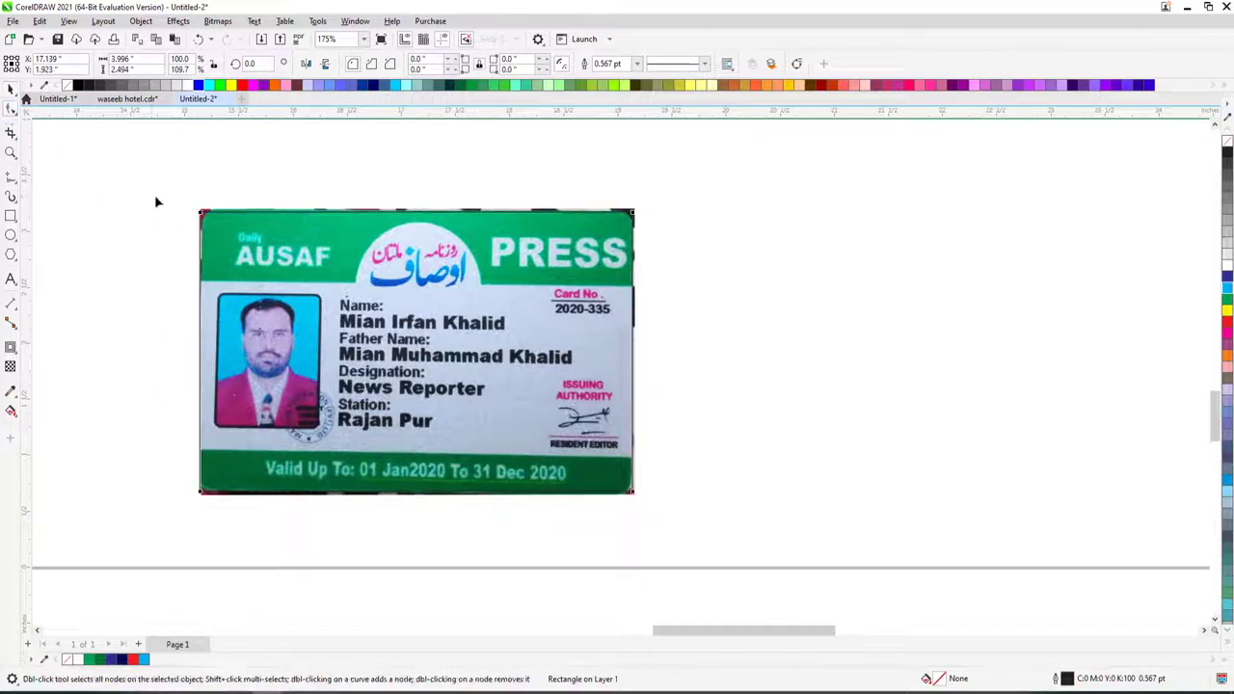
drag(201, 213, 217, 215)
key(space)
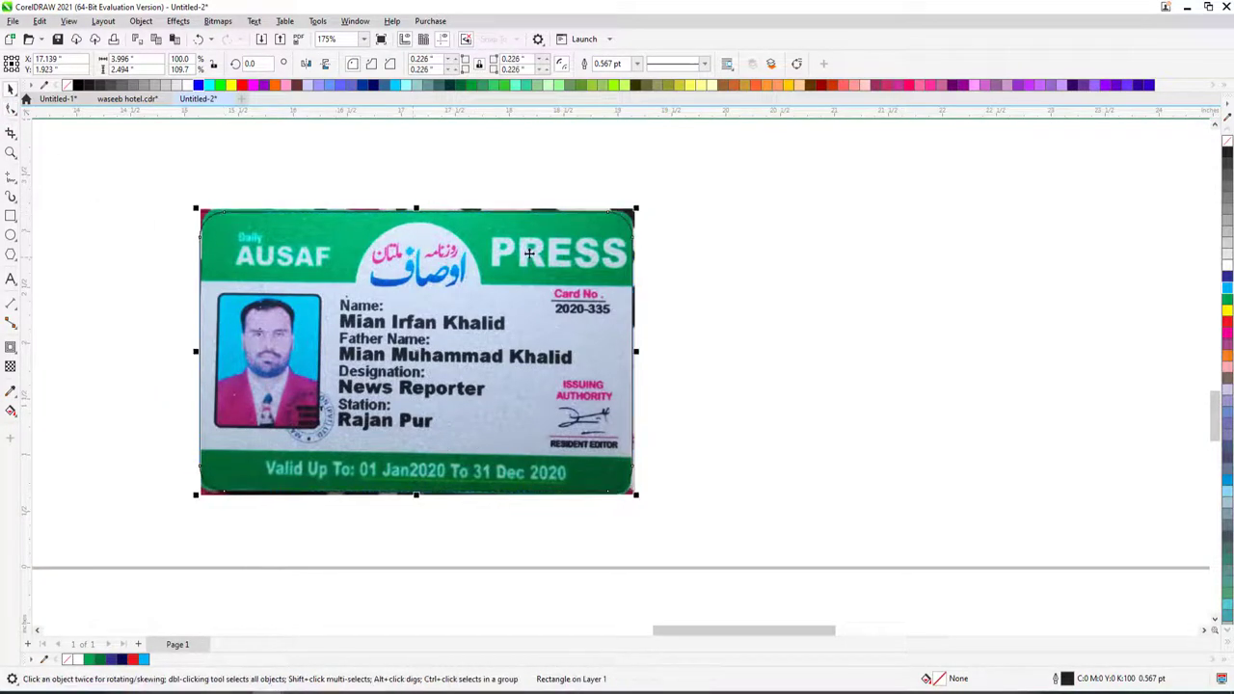
scroll(588, 236, down, 2)
click(586, 237)
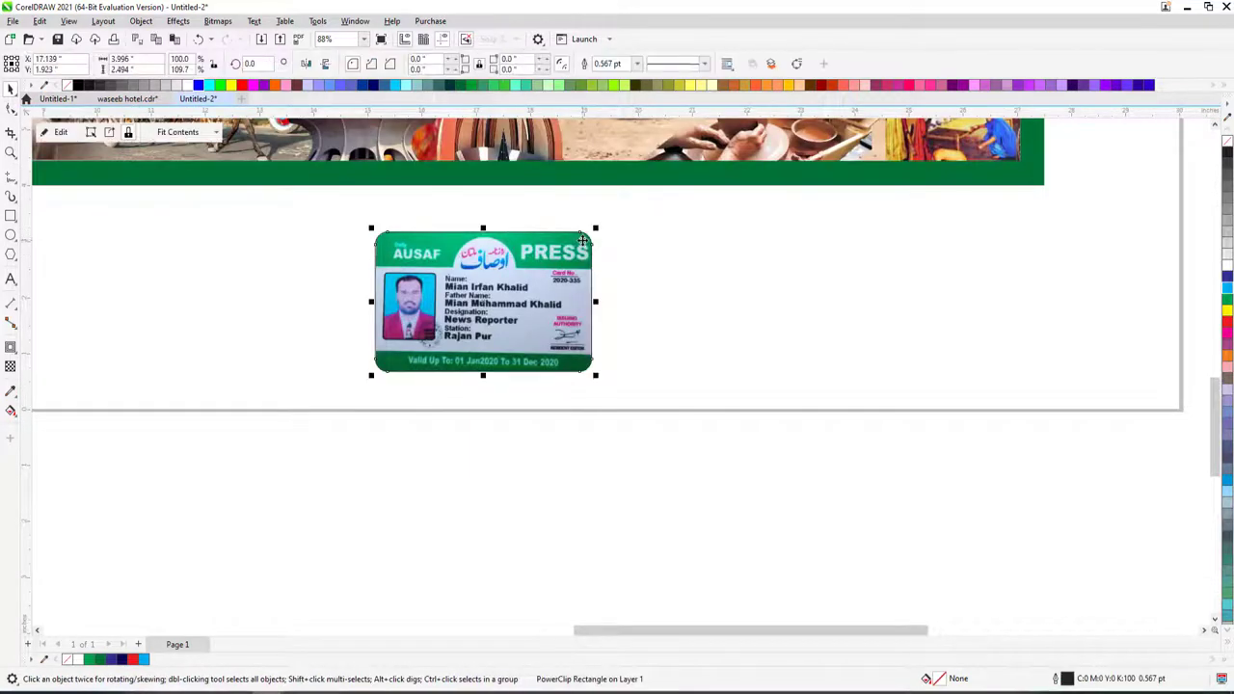
scroll(589, 246, down, 4)
drag(590, 264, 617, 193)
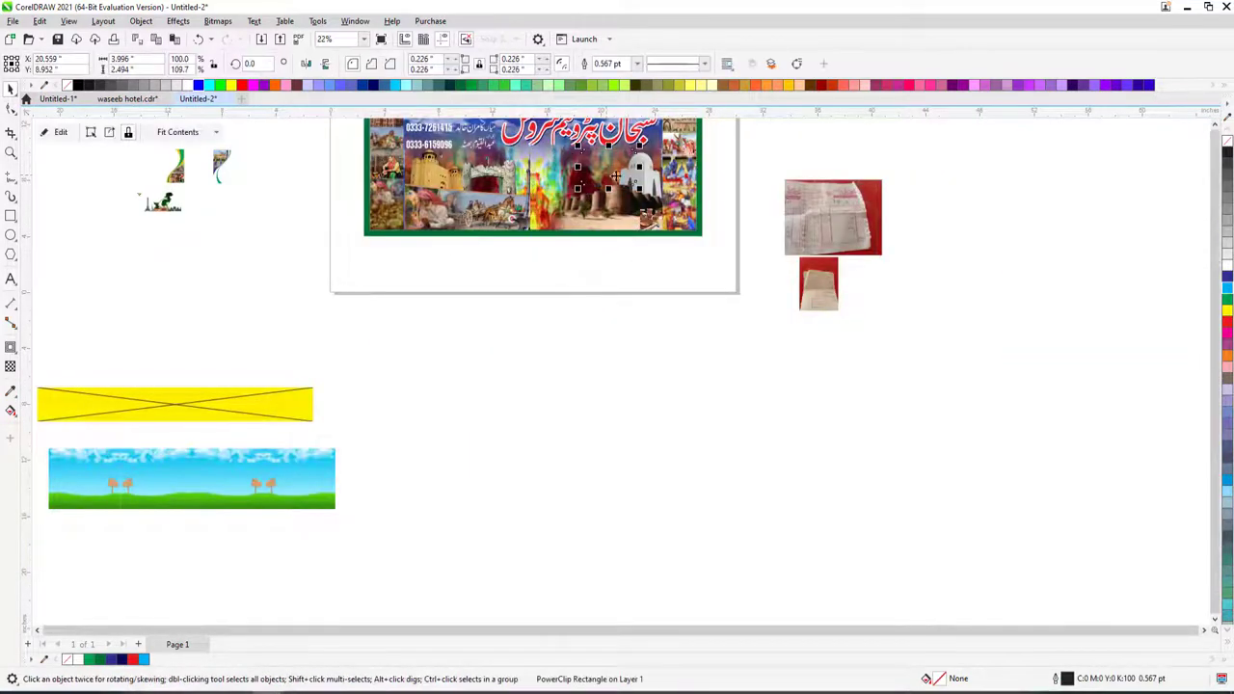
- Shrink the rounded press card to fit inside the banner
key(z)
scroll(684, 215, down, 1)
scroll(691, 212, up, 5)
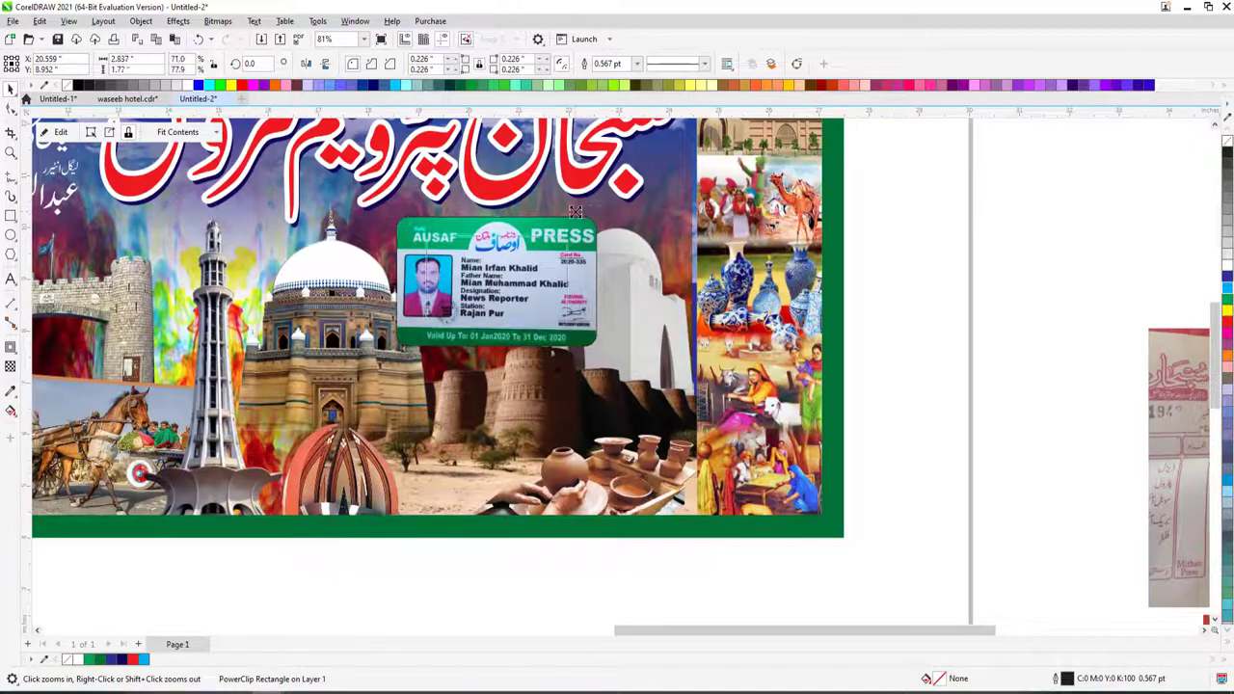
key(space)
drag(576, 211, 511, 248)
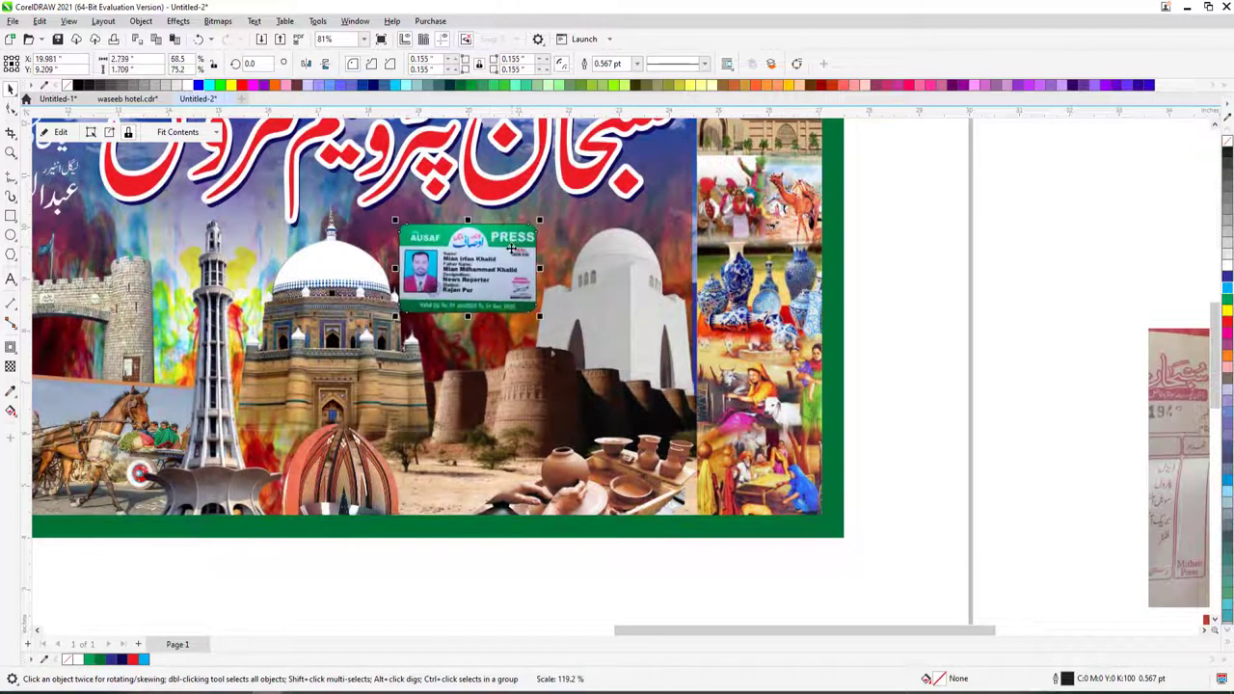
drag(396, 316, 406, 309)
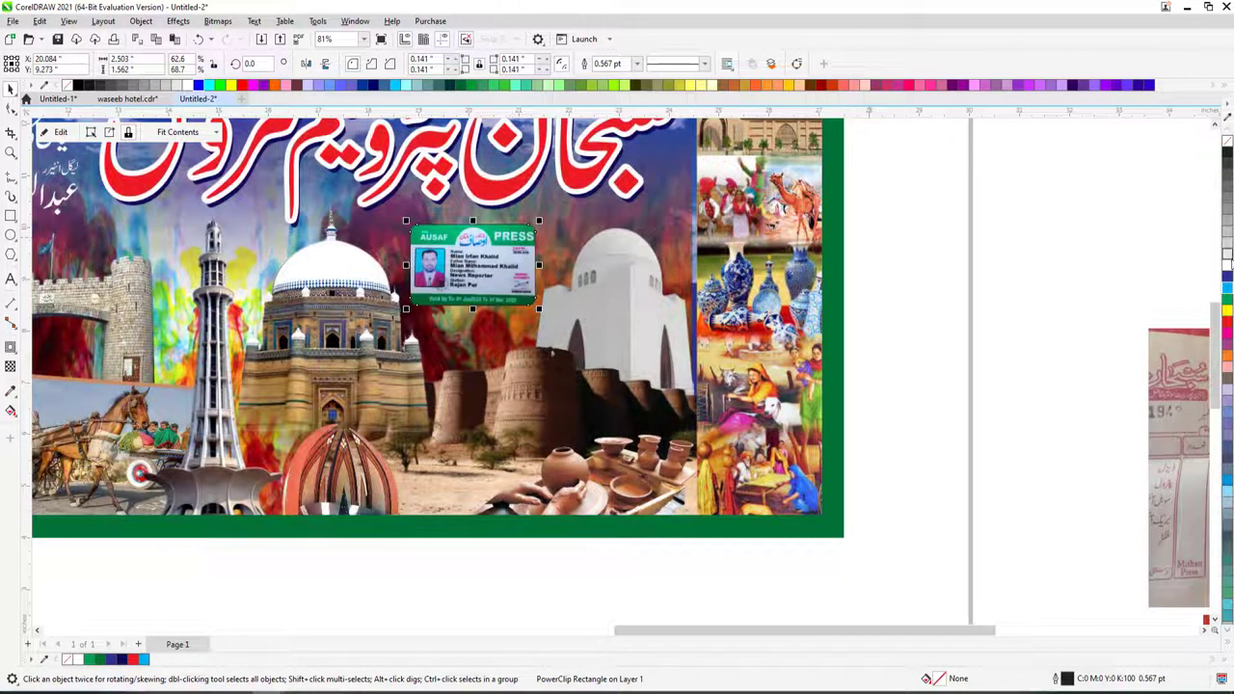
- Give the press card a 2.5 pt outline
key(F12)
text(2)
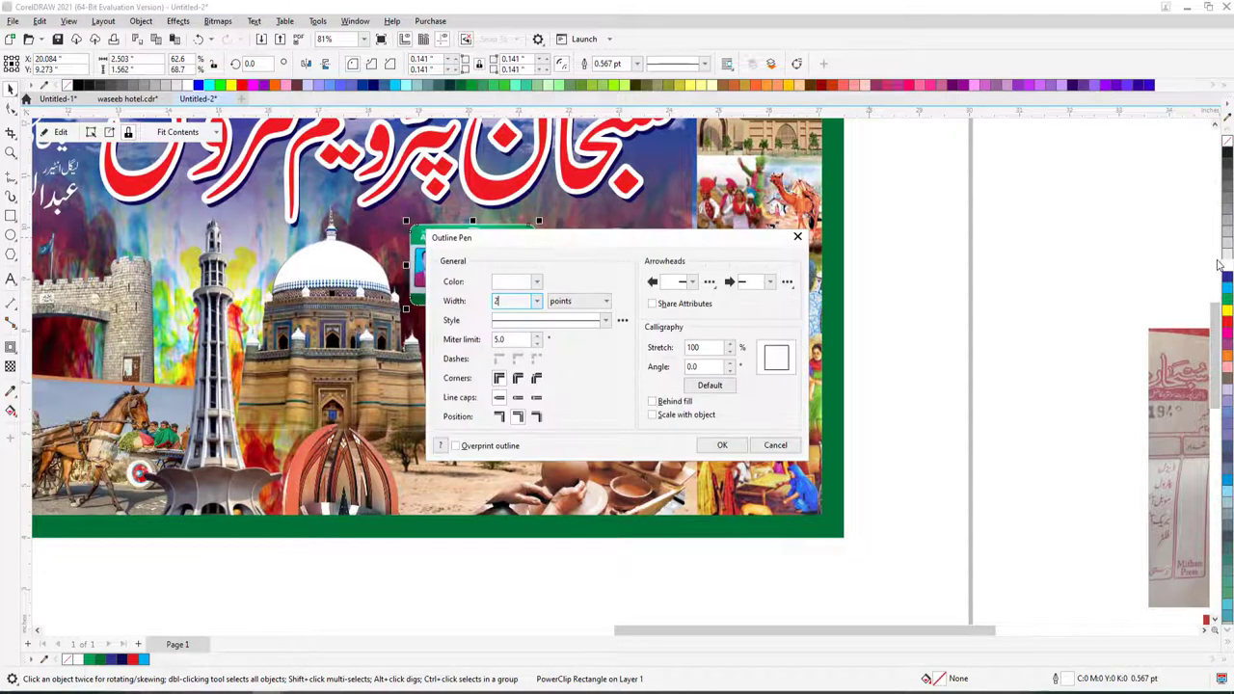
text(.5)
key(Return)
key(F12)
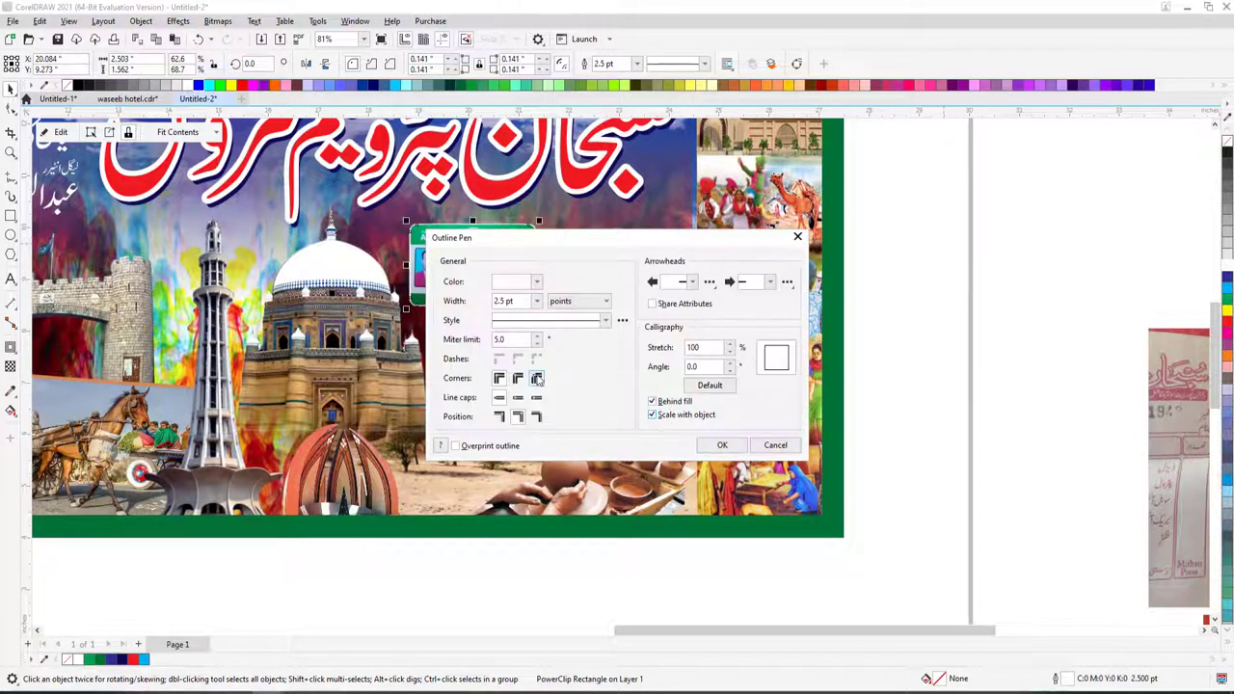
click(721, 445)
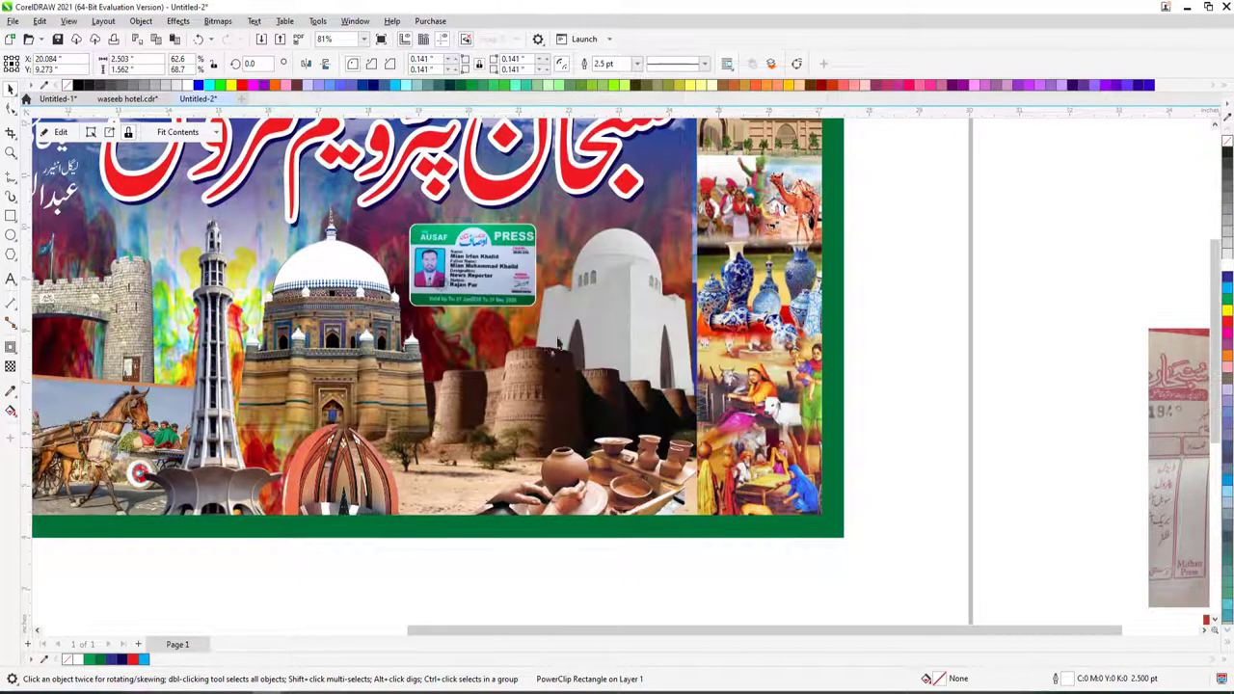
- Inspect the press card up close, then move it out above the banner
key(shift+F4)
key(z)
drag(347, 279, 699, 419)
drag(709, 346, 839, 431)
right_click(839, 429)
key(shift+F4)
click(10, 88)
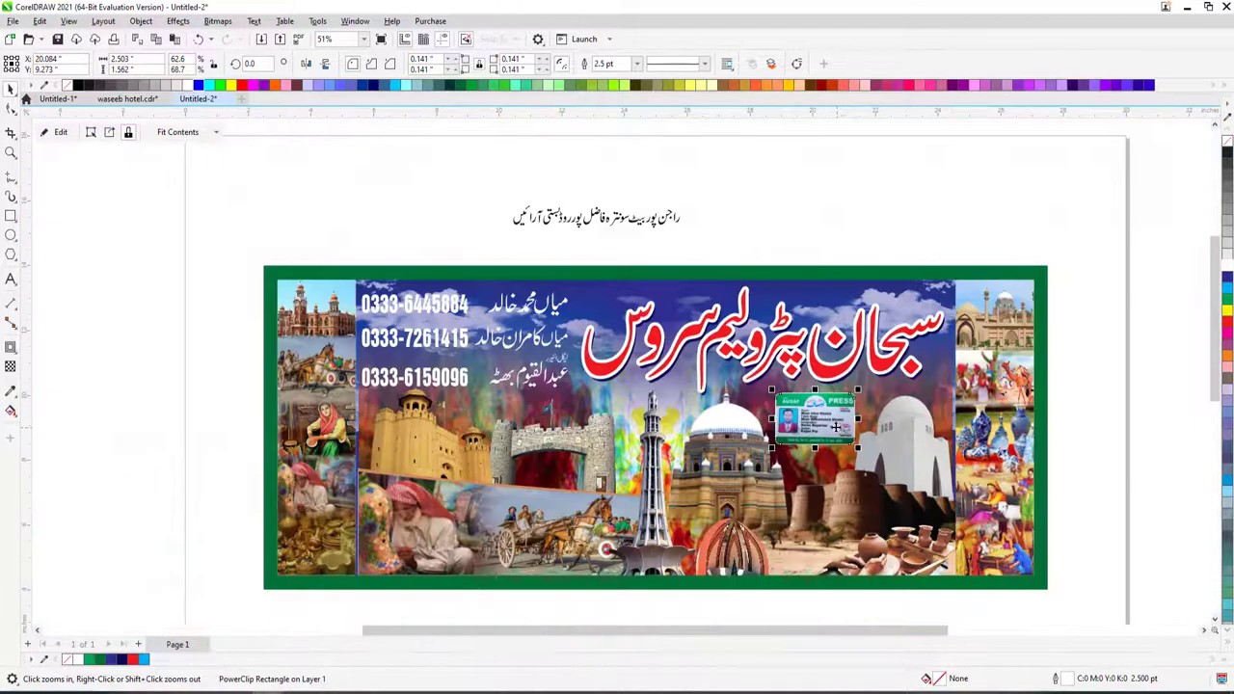
drag(569, 578, 357, 236)
- Place the press card in the banner's top-left corner
key(z)
scroll(687, 346, up, 1)
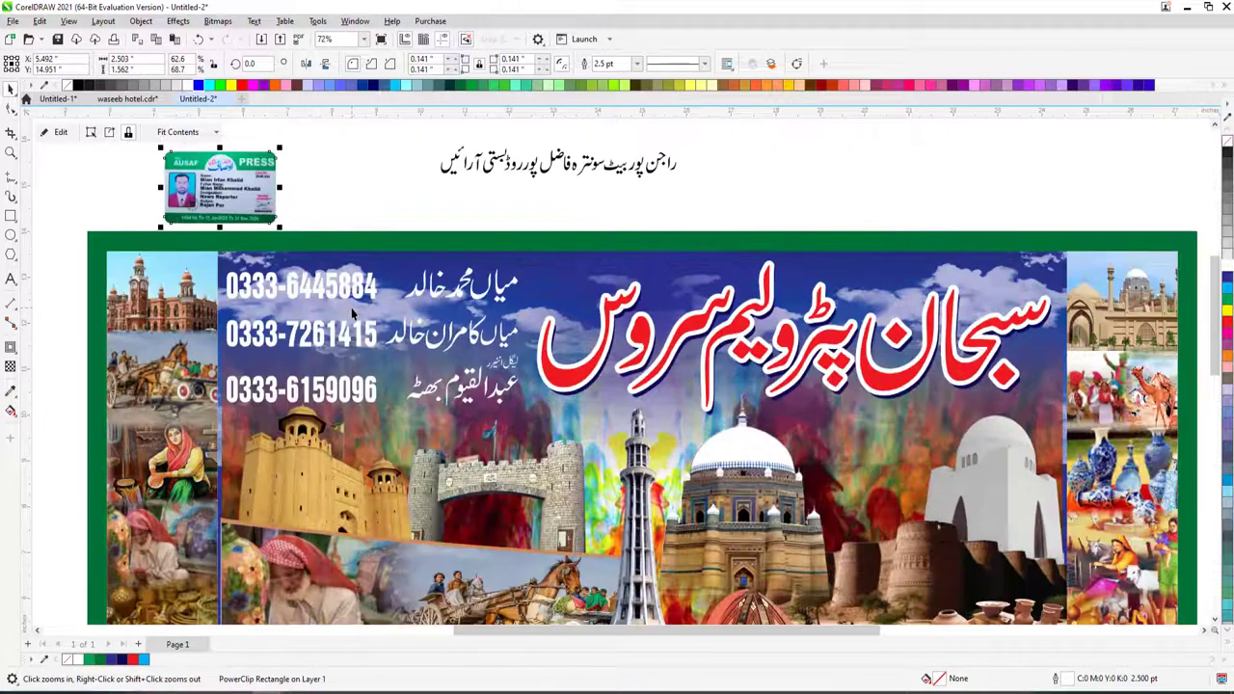
key(space)
drag(217, 188, 173, 310)
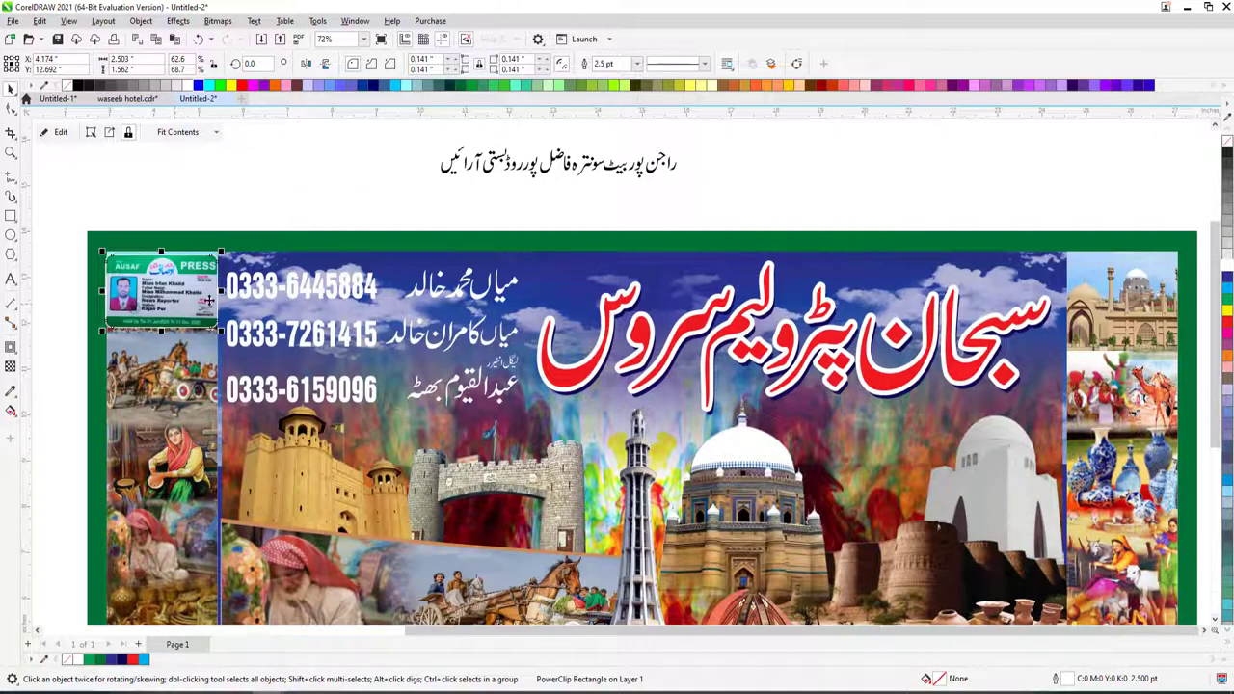
scroll(174, 310, down, 2)
key(z)
click(598, 349)
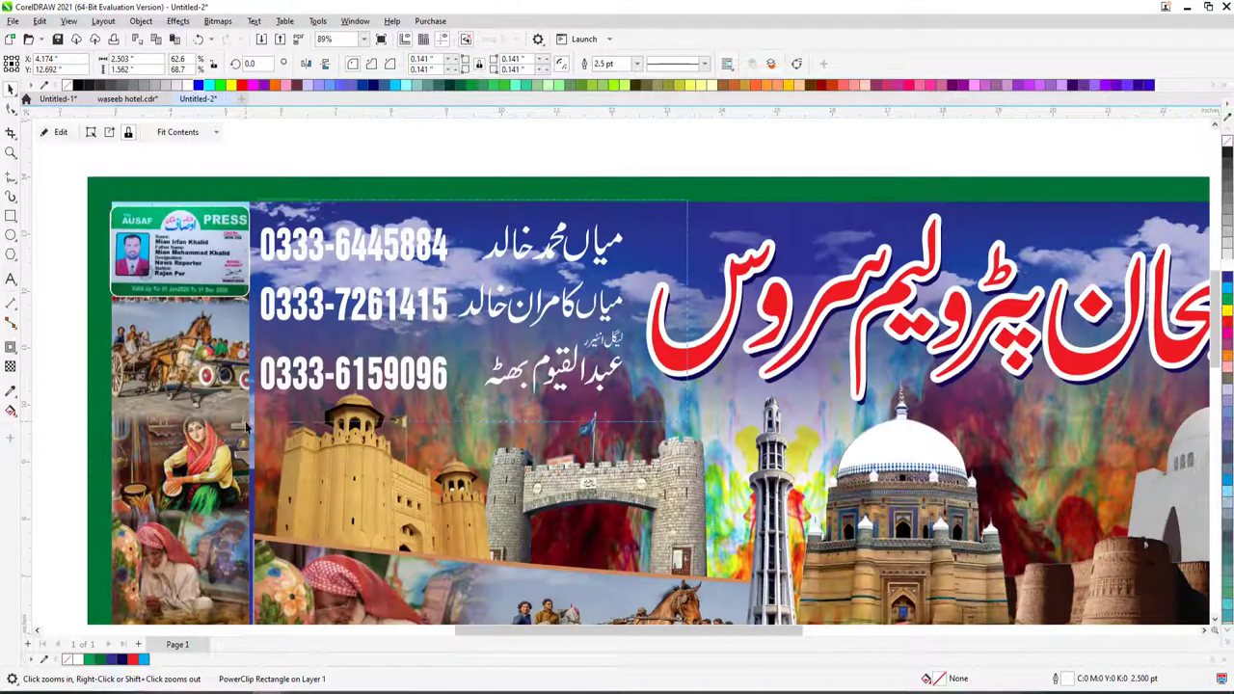
key(space)
- Move the names and phone numbers group off the banner to expose the press card
click(567, 376)
scroll(567, 376, down, 2)
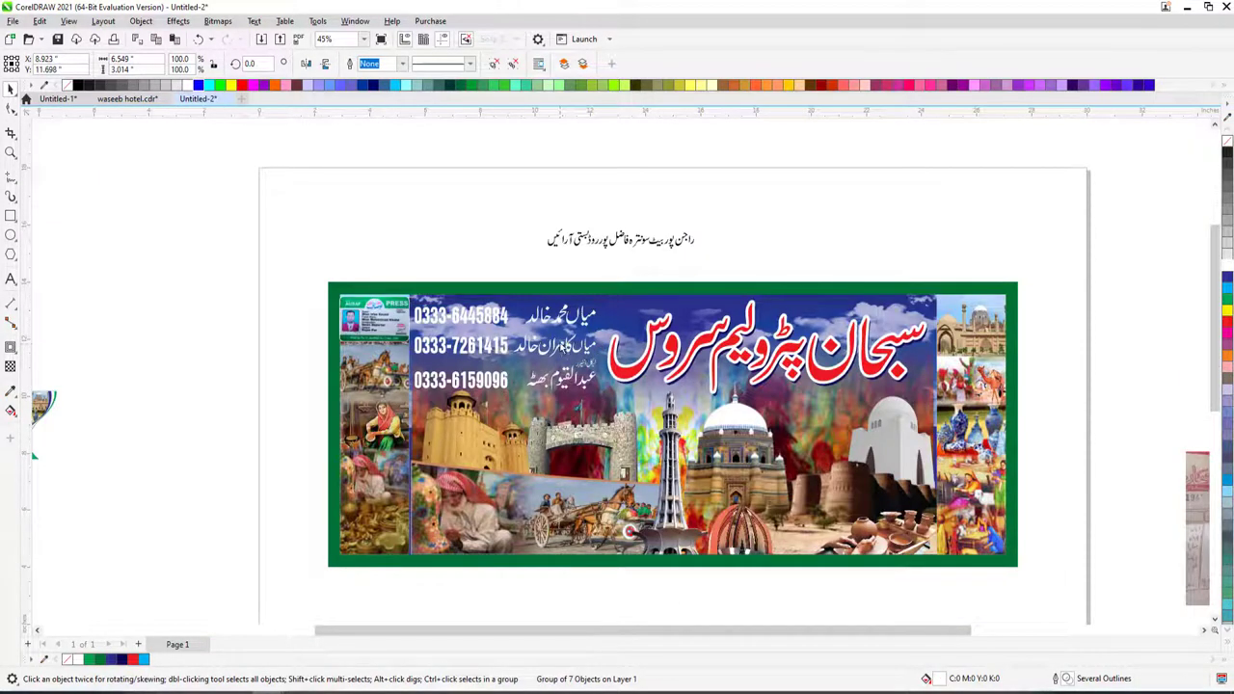
drag(461, 345, 355, 201)
key(z)
drag(335, 286, 488, 349)
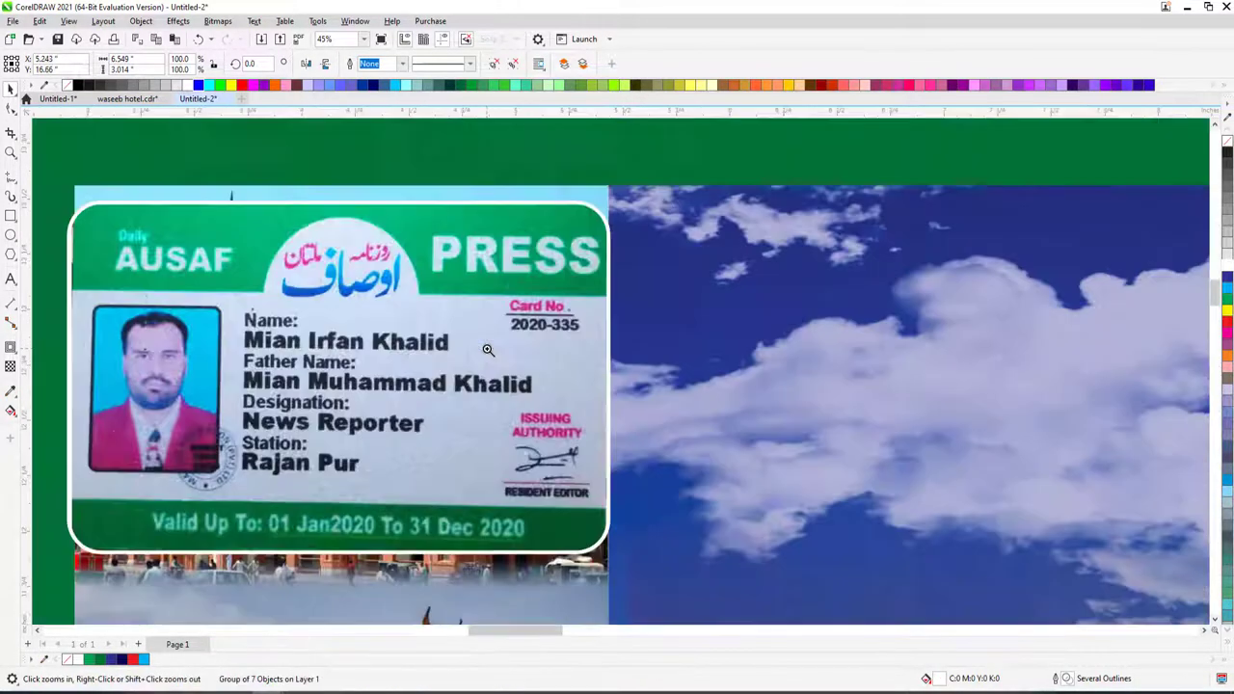
scroll(488, 349, down, 3)
key(space)
click(613, 436)
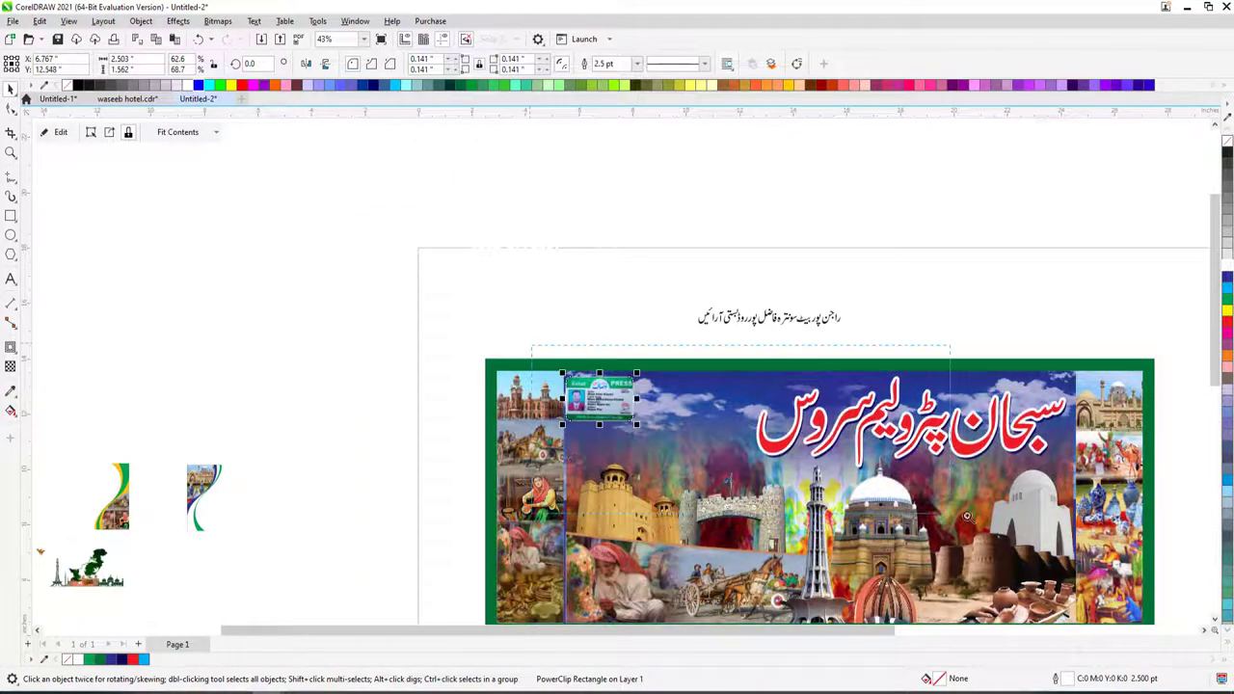
- Put the names and phone numbers group back into the banner
key(z)
click(460, 370)
key(space)
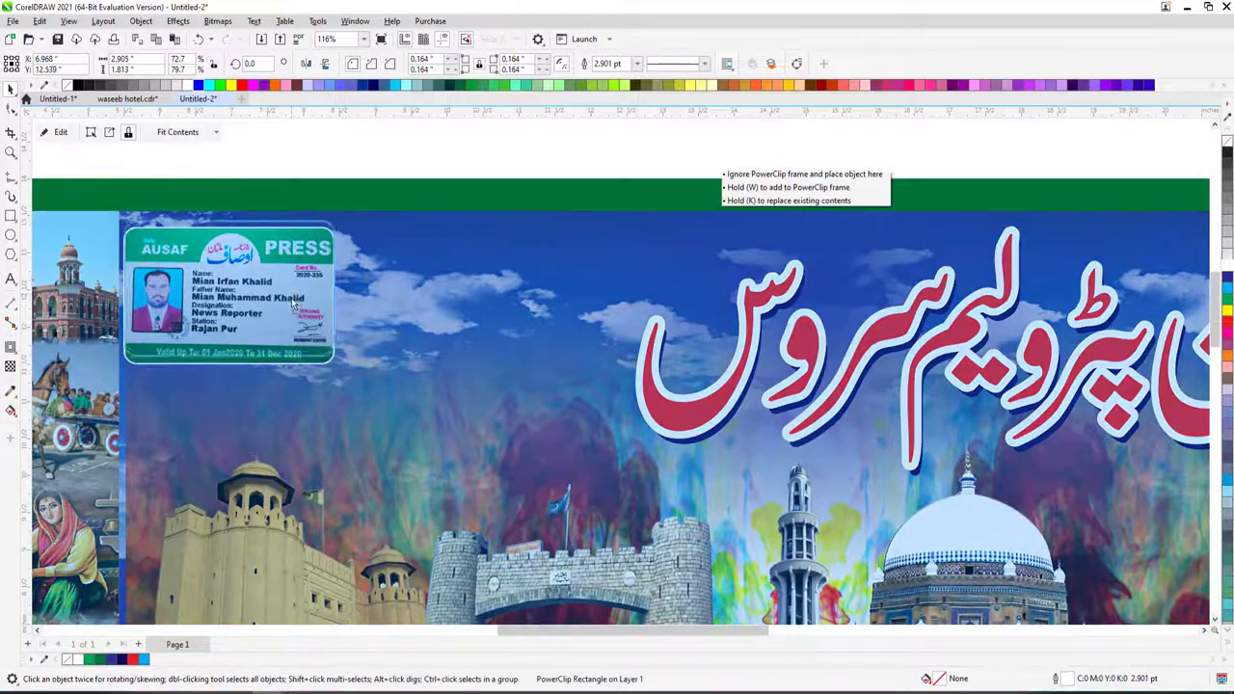
scroll(377, 311, down, 3)
click(286, 209)
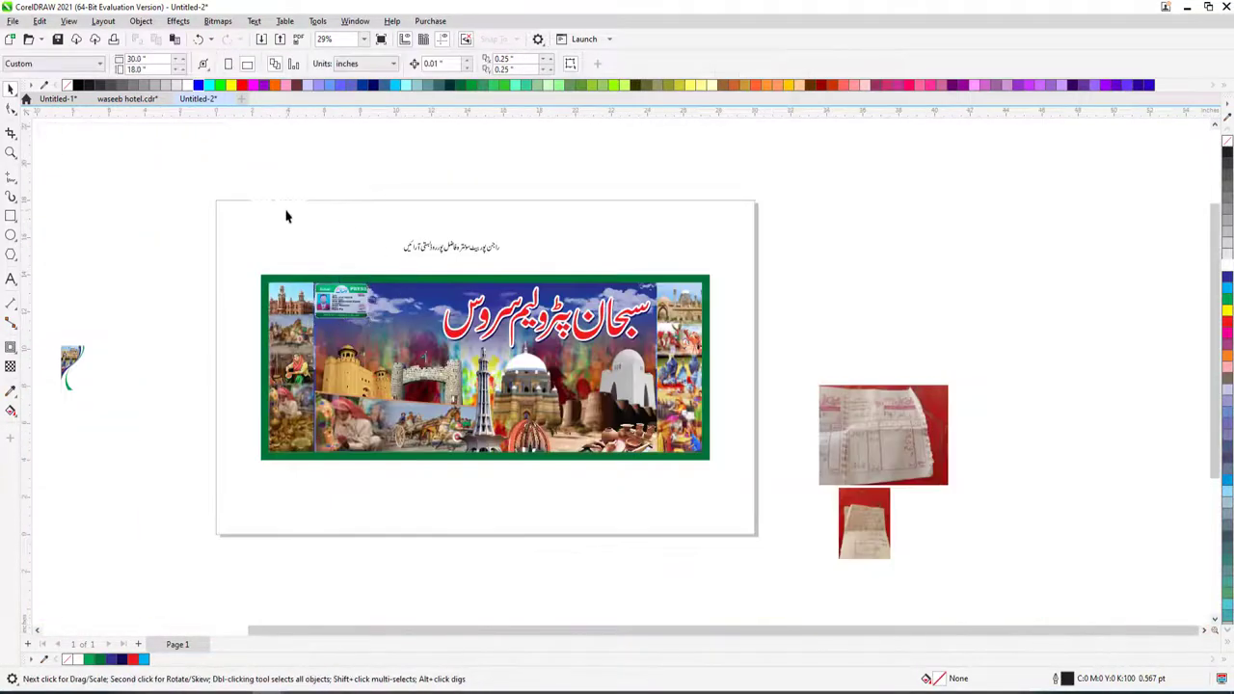
click(295, 201)
drag(309, 220, 391, 338)
key(z)
click(397, 330)
key(space)
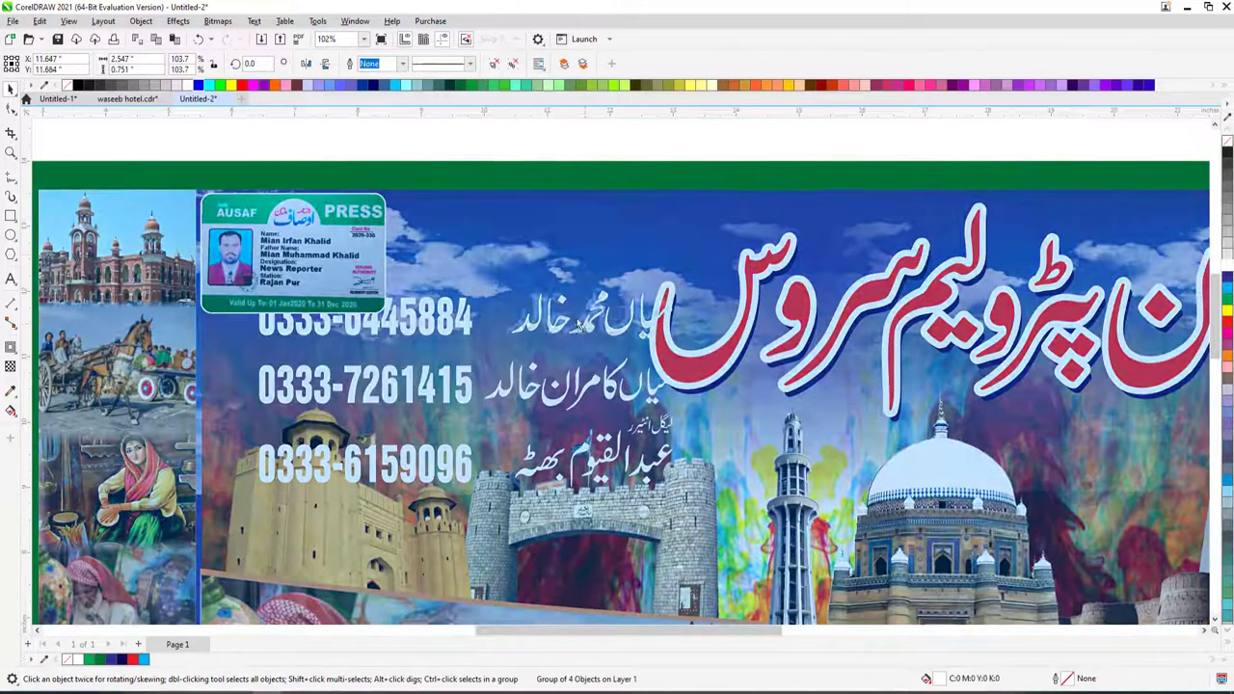
drag(559, 323, 482, 227)
drag(471, 328, 619, 294)
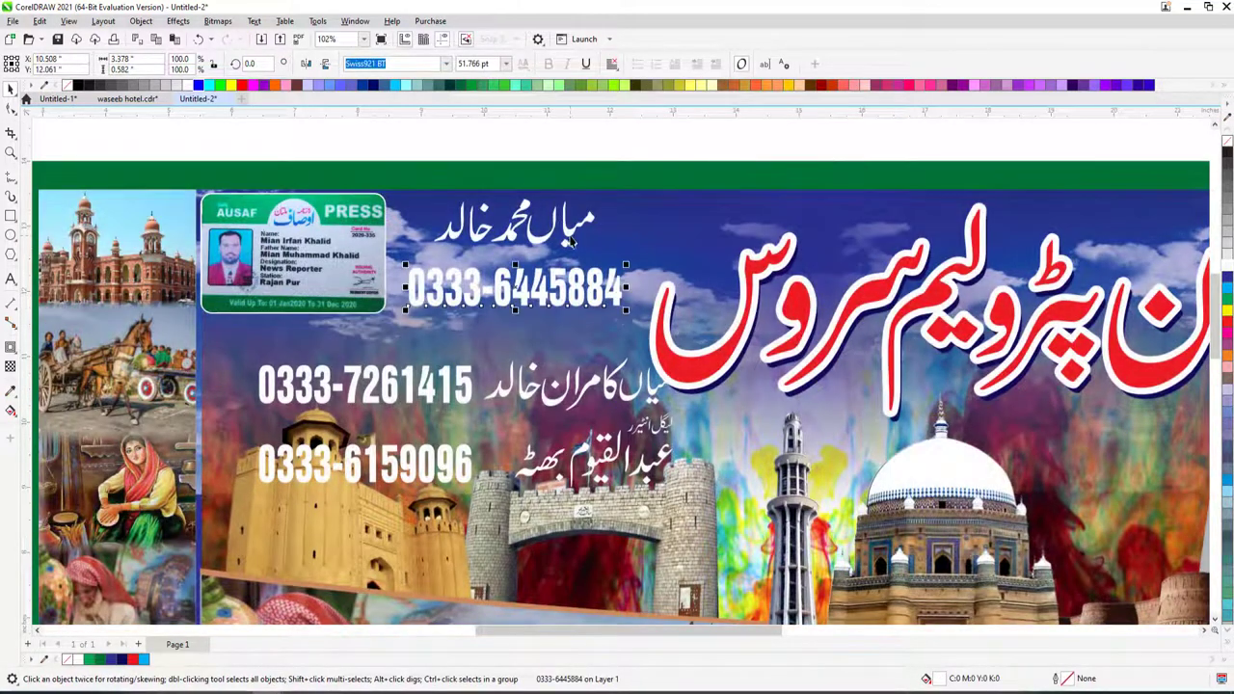
shift+click(564, 236)
drag(565, 236, 562, 239)
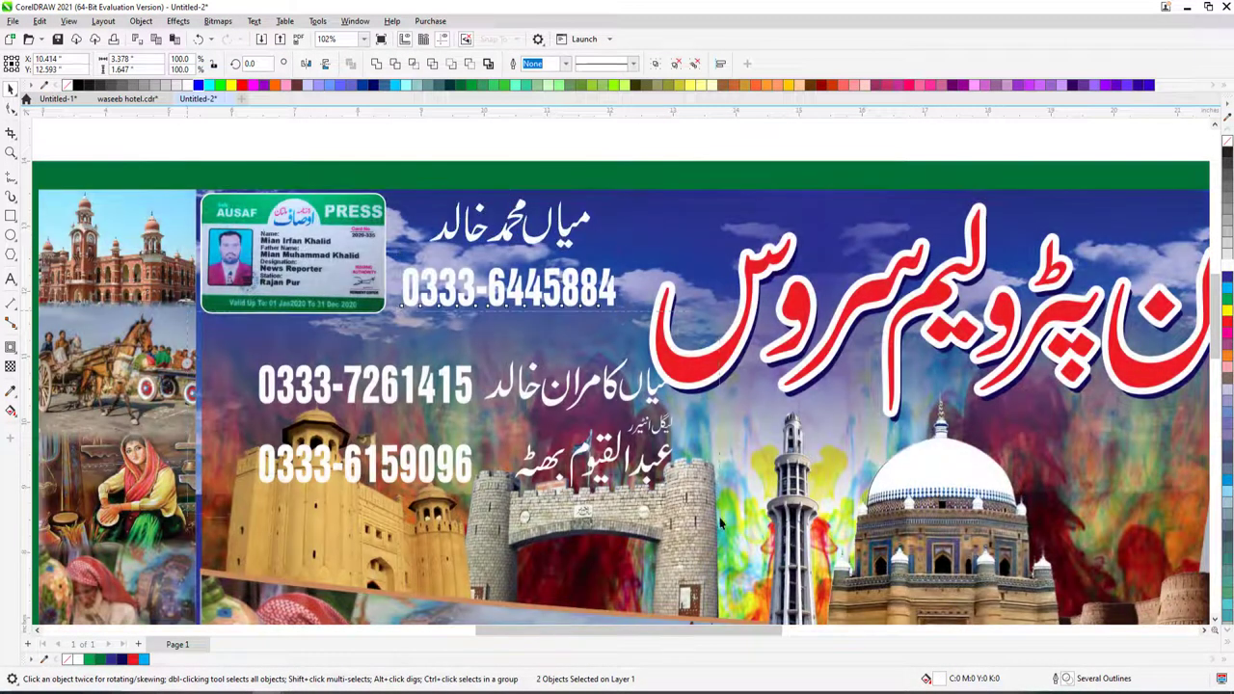
drag(675, 450, 633, 408)
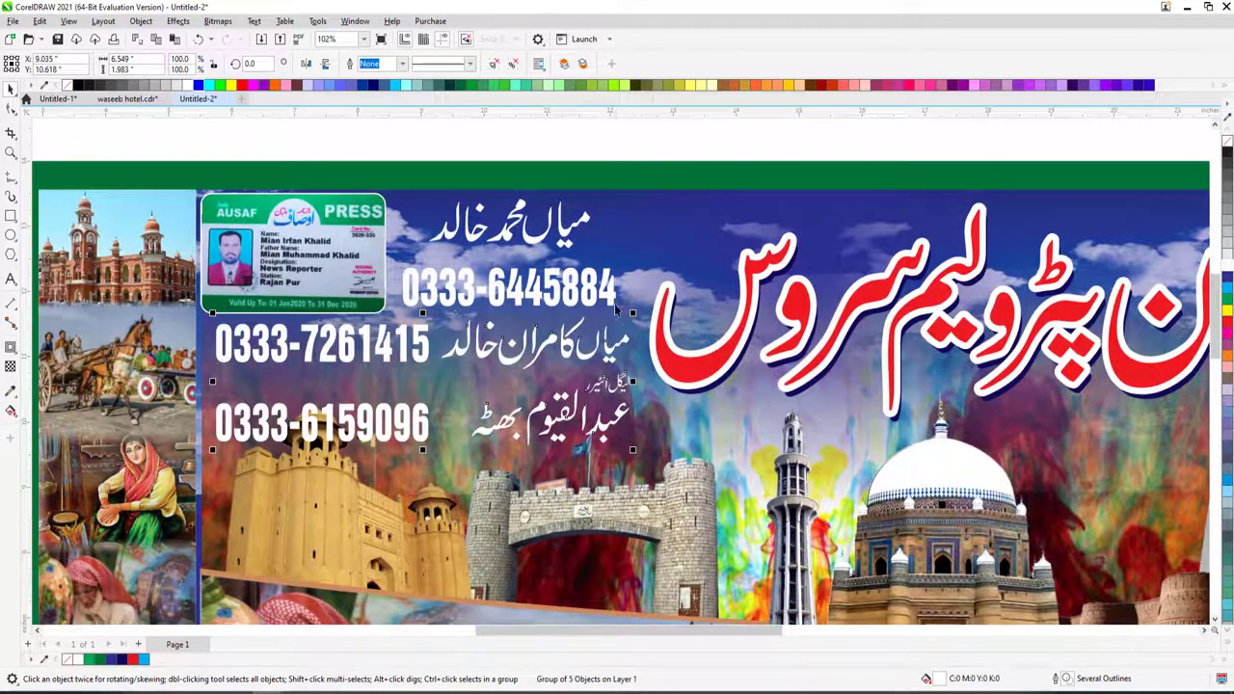
drag(614, 304, 609, 303)
key(Escape)
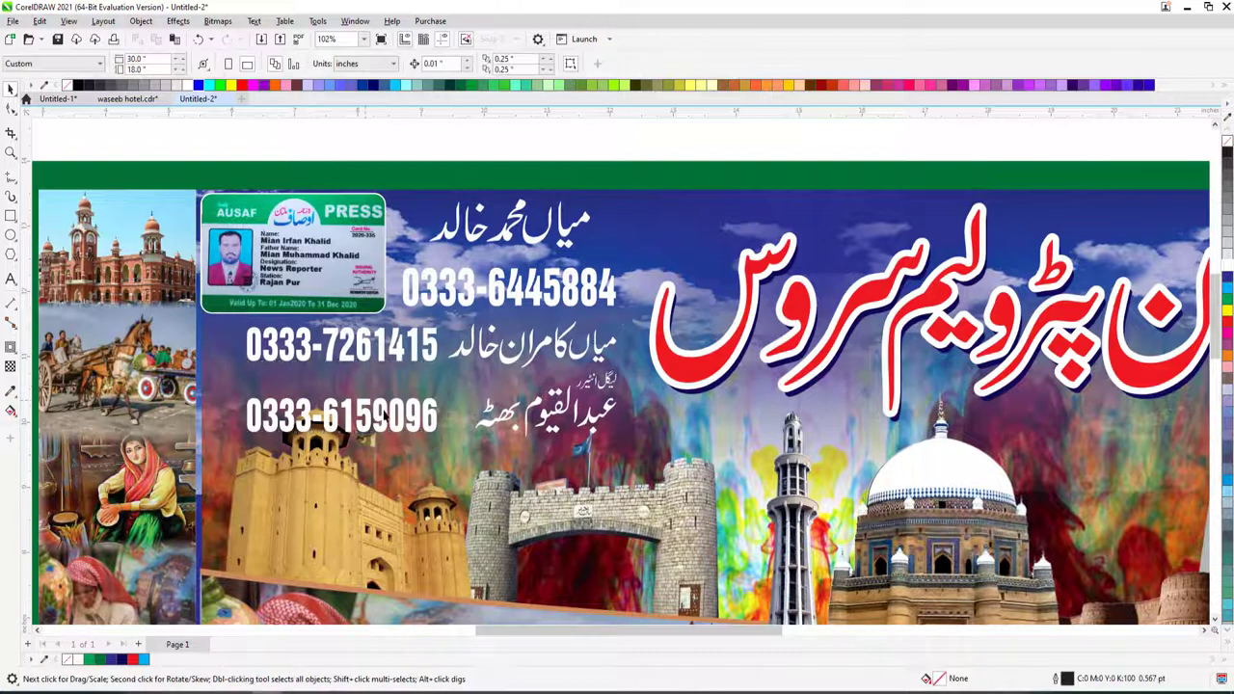
ctrl+click(386, 415)
drag(386, 414, 386, 409)
shift+click(433, 355)
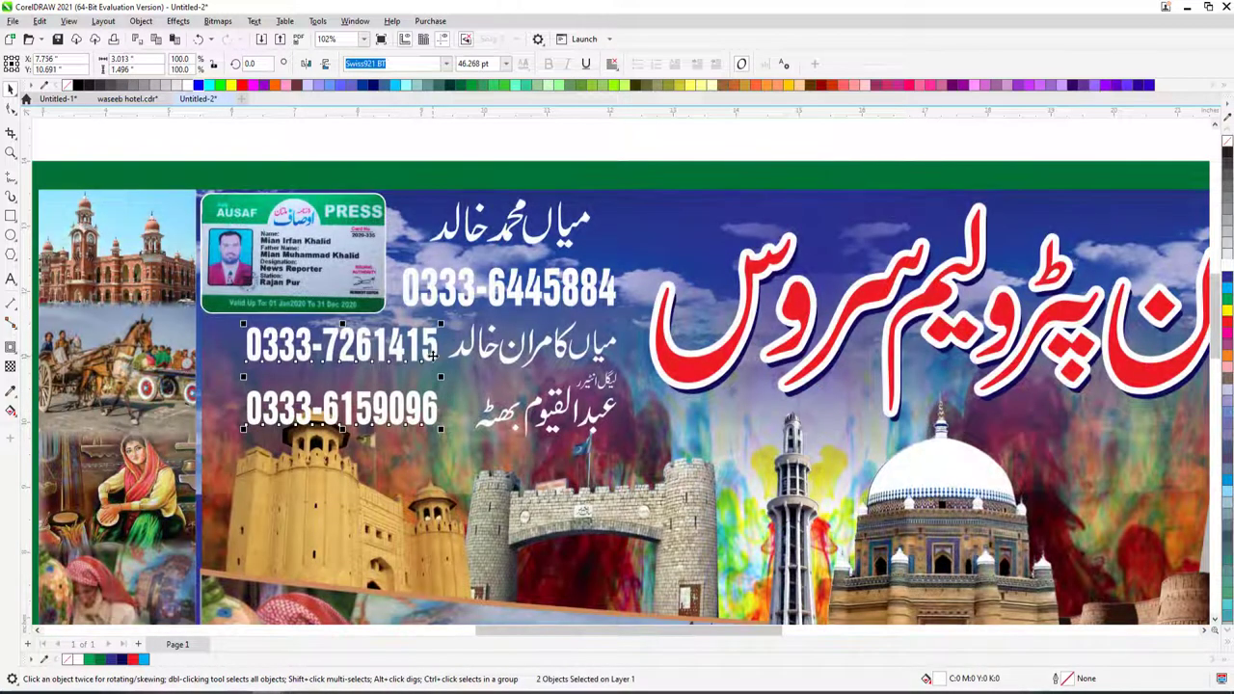
key(Escape)
drag(667, 472, 667, 473)
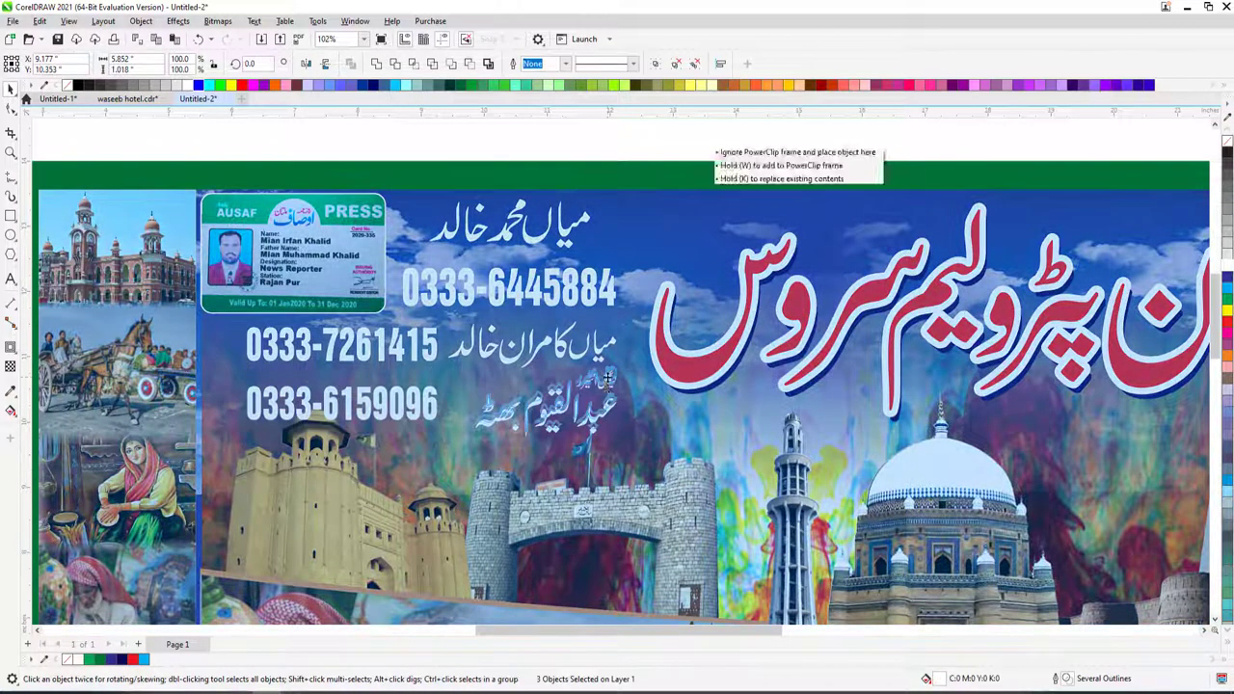
- Shift the fort picture down, enlarge the phone numbers group, and enter a 2 pt outline width
key(ctrl+g)
scroll(220, 453, down, 4)
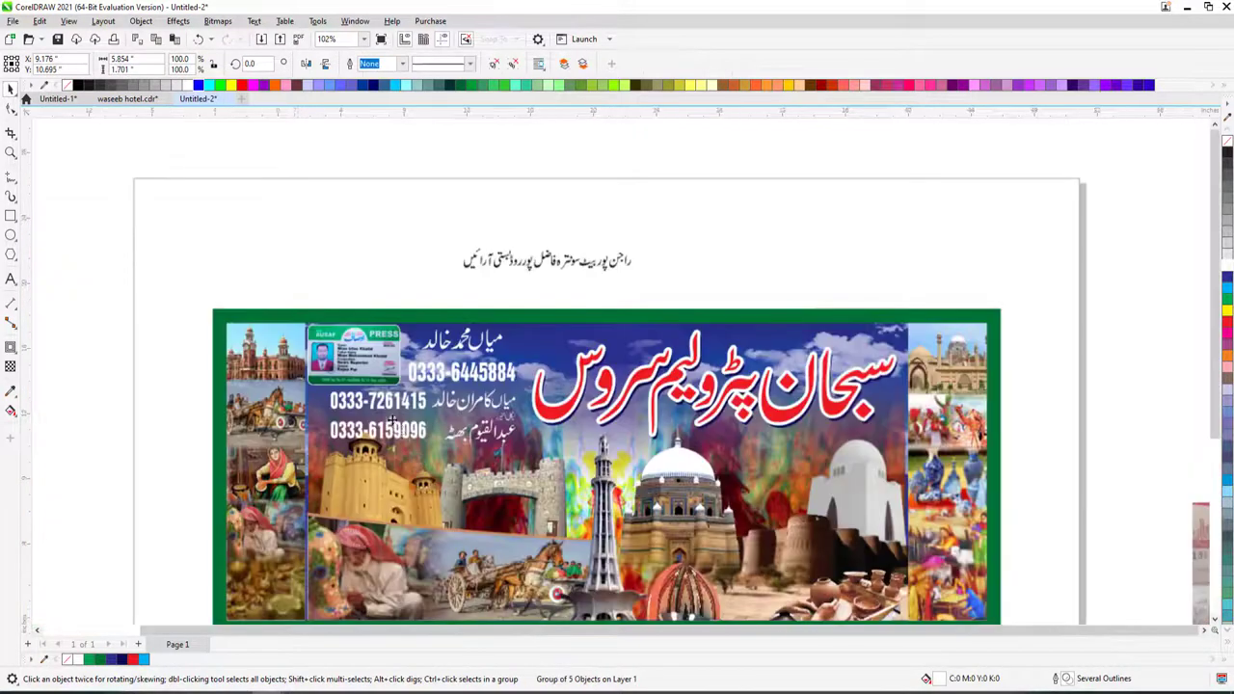
scroll(312, 425, up, 3)
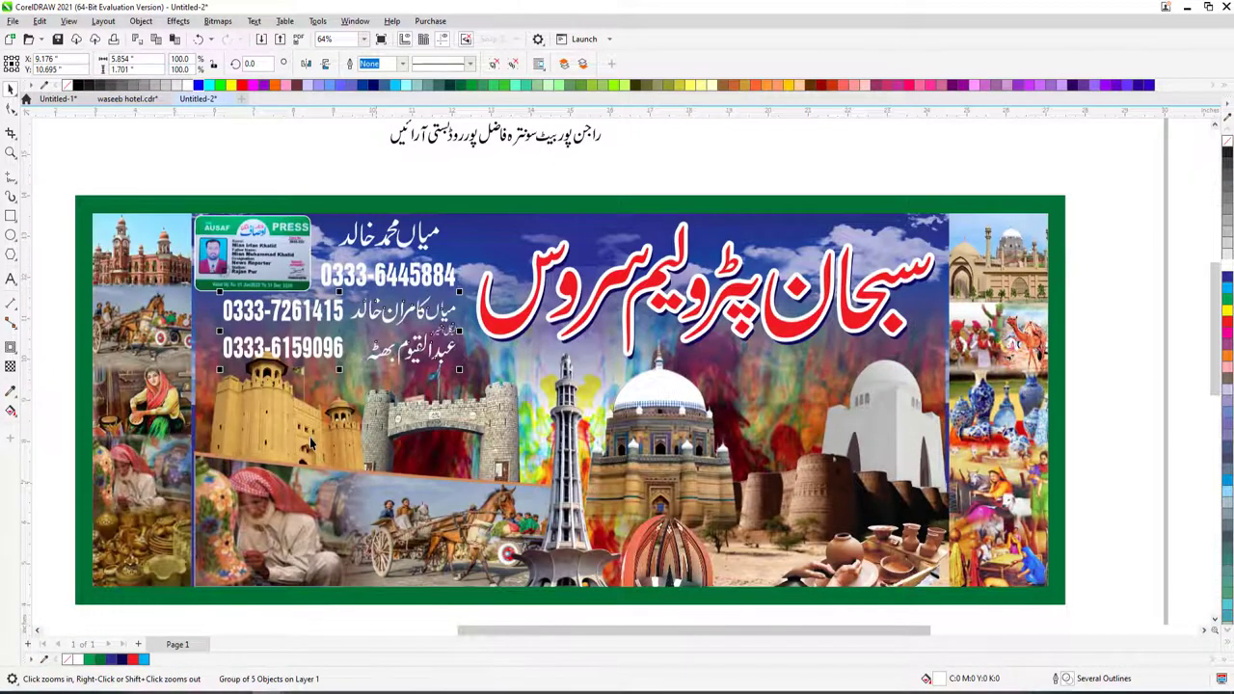
ctrl+click(311, 442)
drag(318, 431, 324, 445)
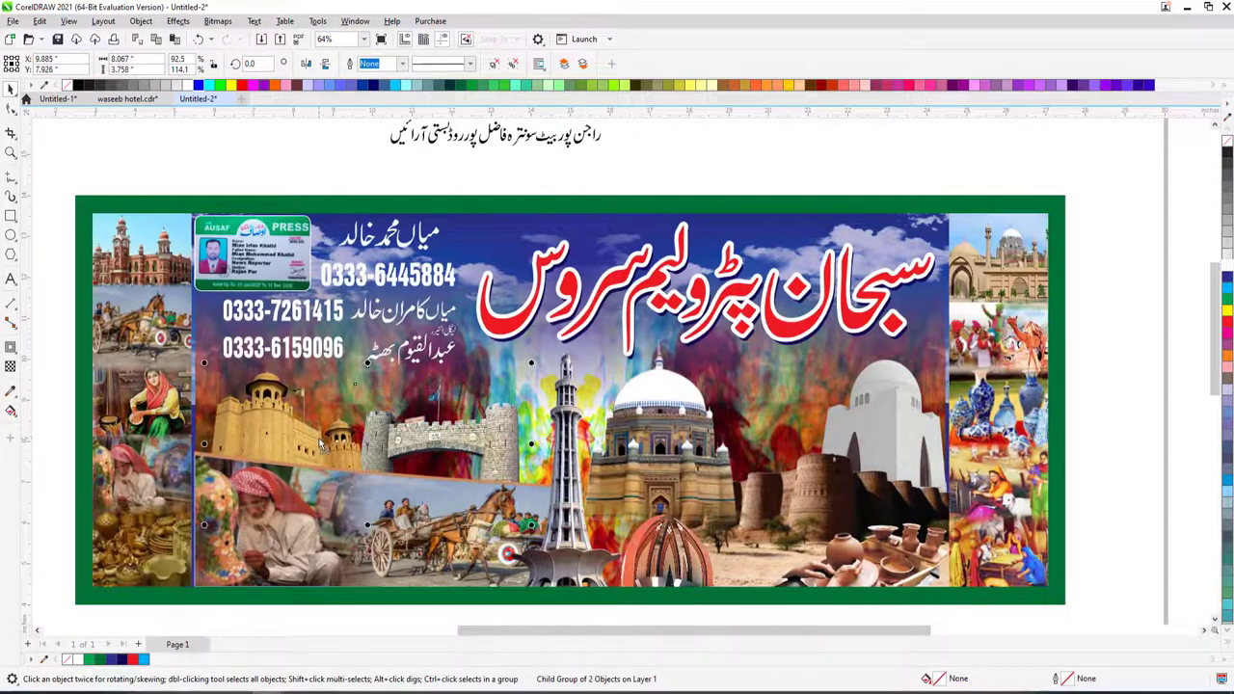
click(388, 362)
click(236, 372)
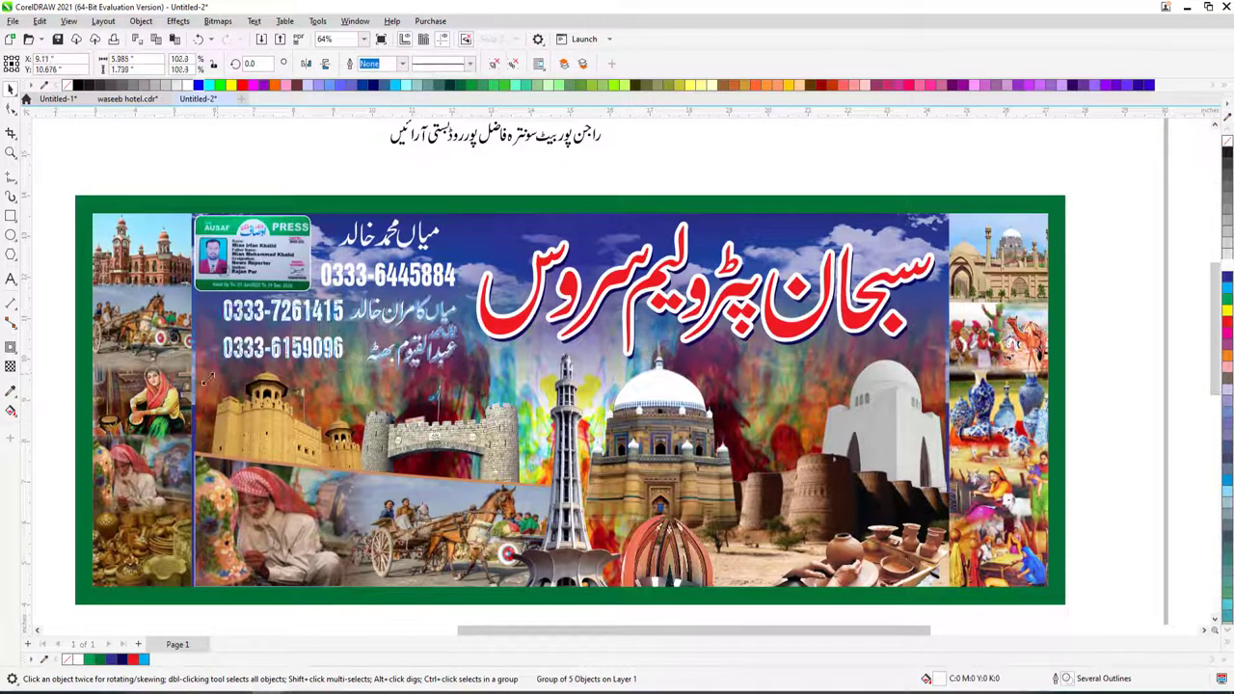
drag(221, 370, 202, 386)
key(F12)
text(2)
key(Return)
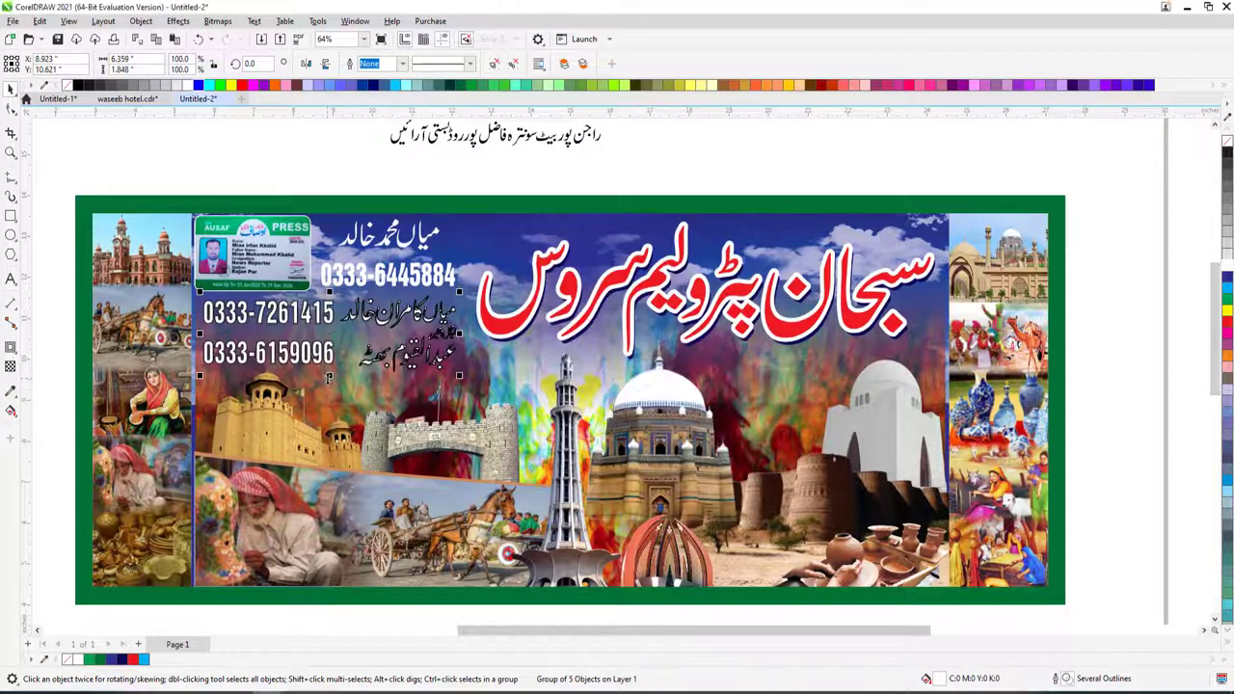
- Apply the 2 pt text-scaled outline, fill the lower phone numbers red with white outlines
key(F12)
click(655, 414)
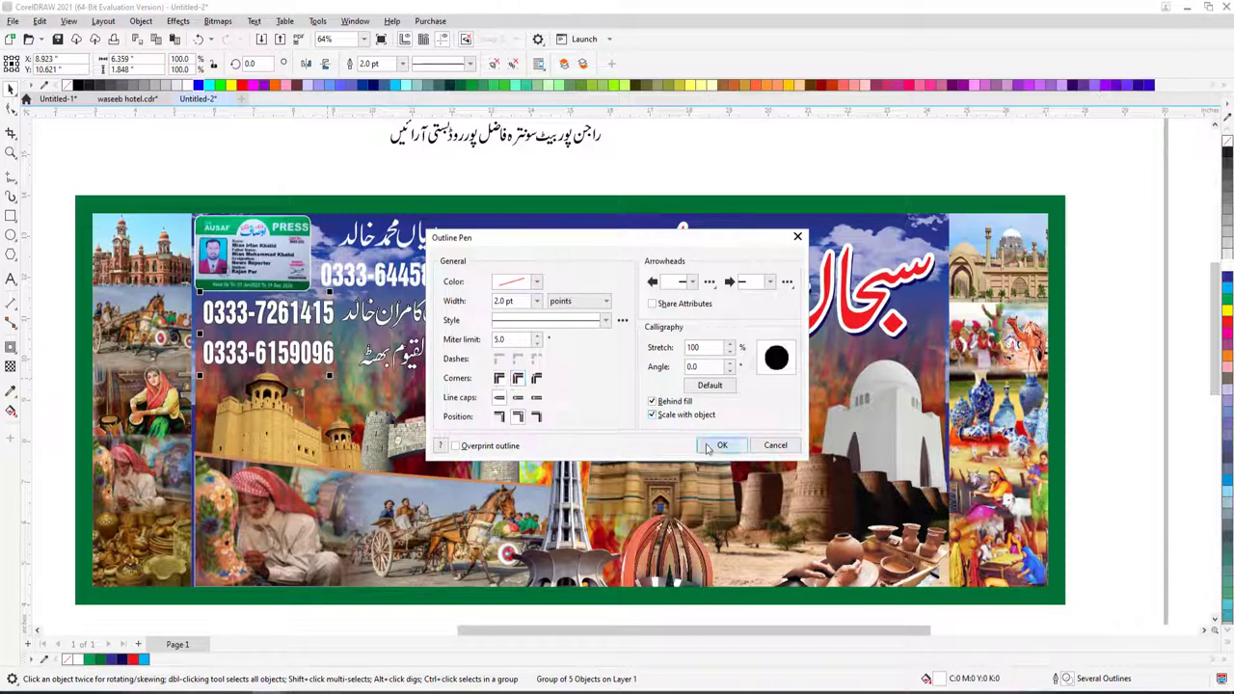
click(713, 445)
click(1229, 326)
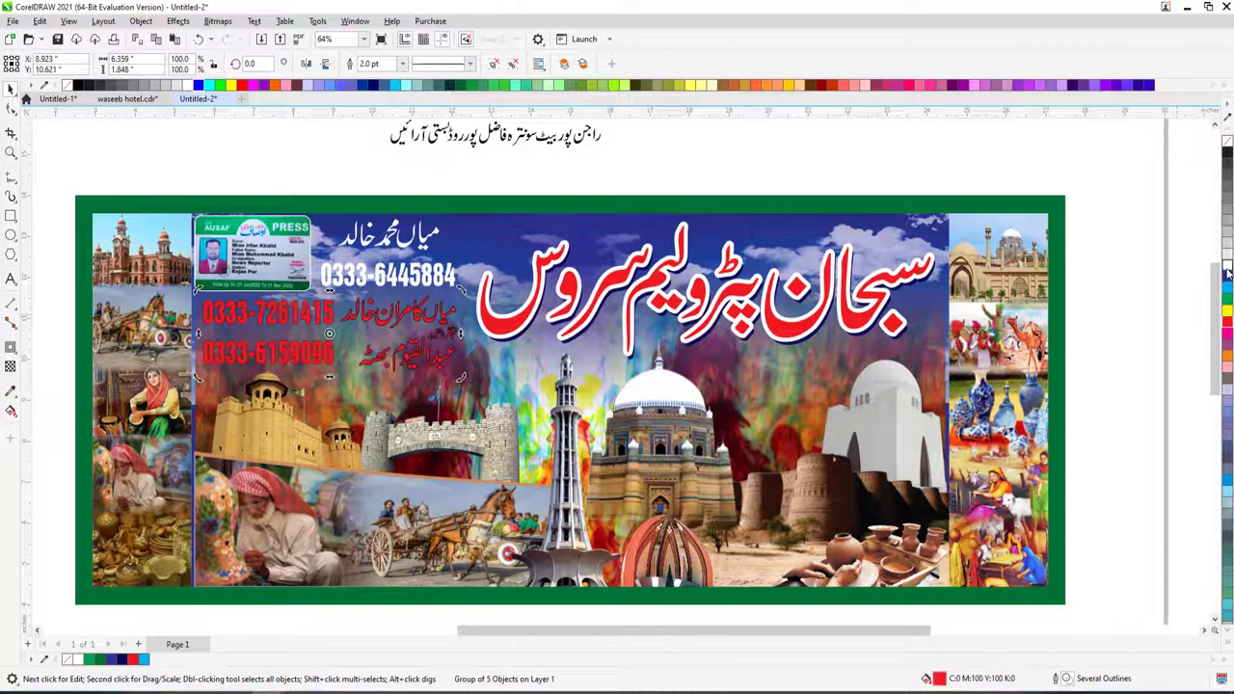
right_click(1227, 270)
key(F12)
key(Return)
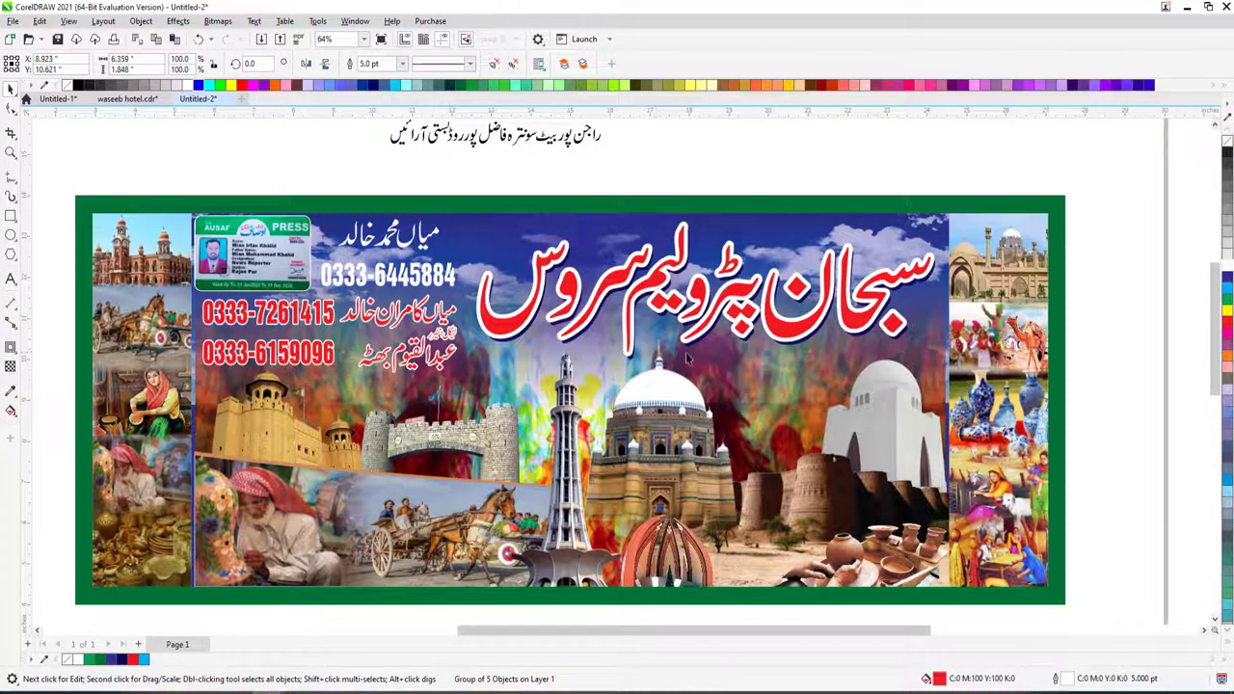
- Give the small label above the last name a 3 pt outline
ctrl+click(445, 329)
scroll(448, 333, up, 3)
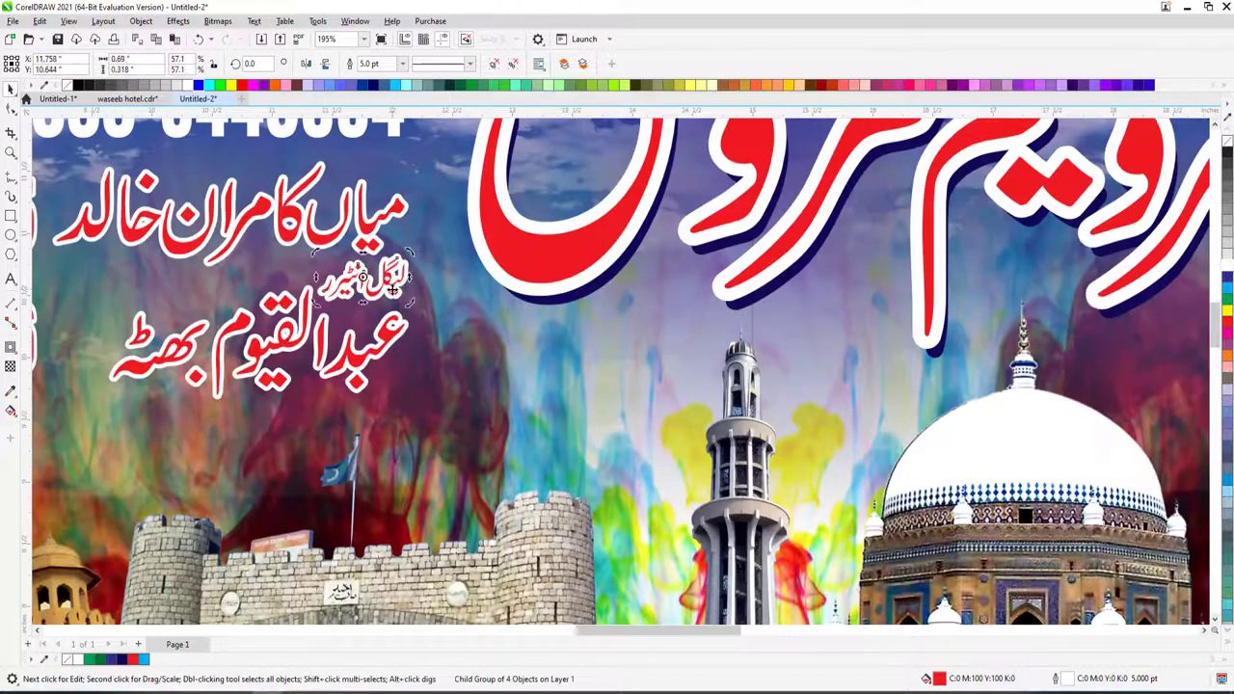
key(F12)
text(3)
key(Return)
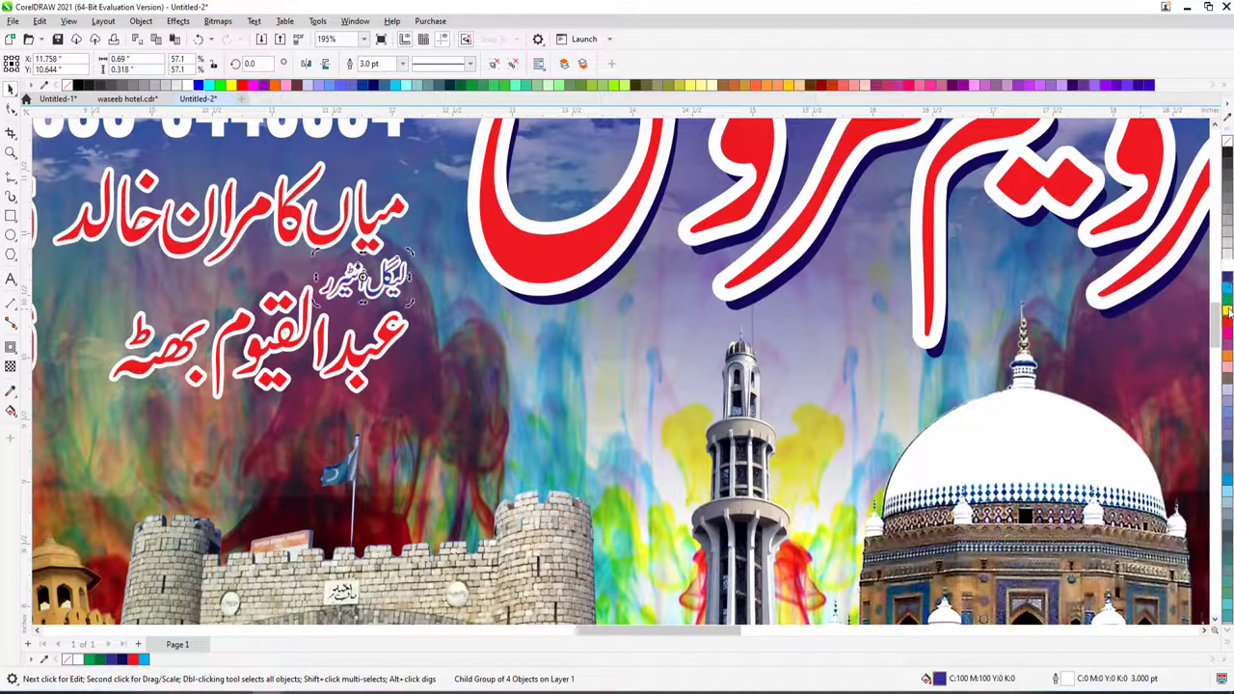
scroll(457, 333, down, 4)
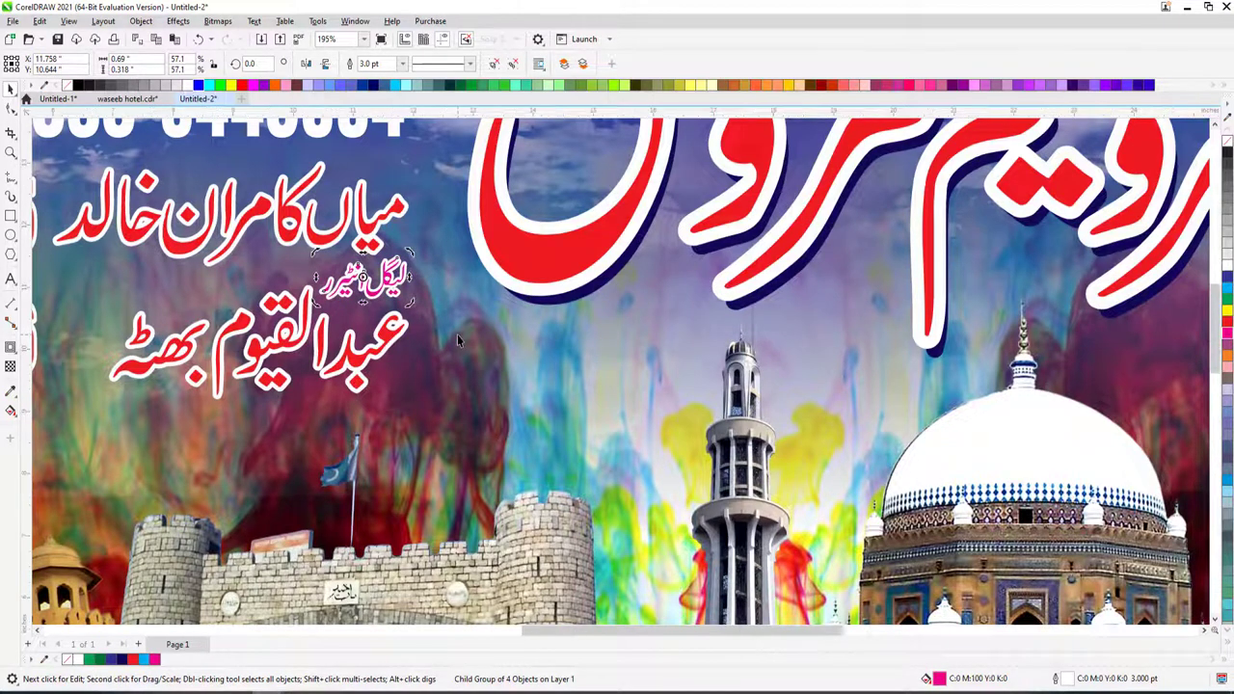
click(394, 229)
drag(421, 198, 436, 223)
shift+click(385, 166)
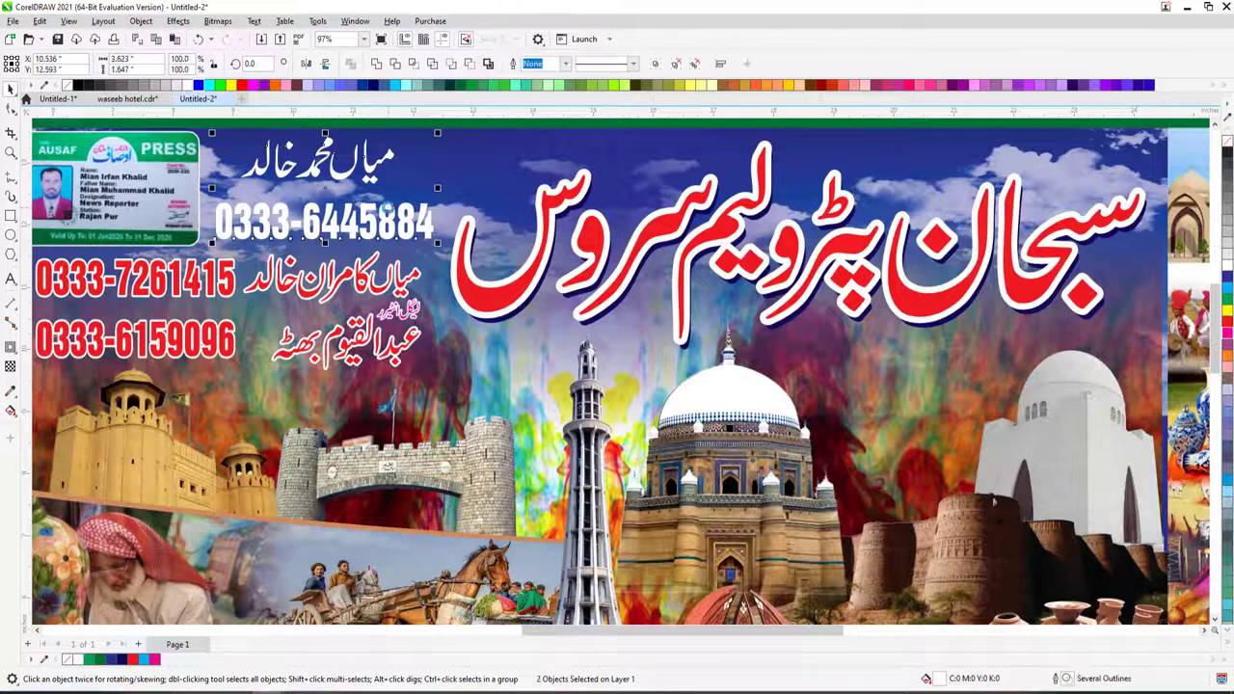
key(c)
key(ctrl+g)
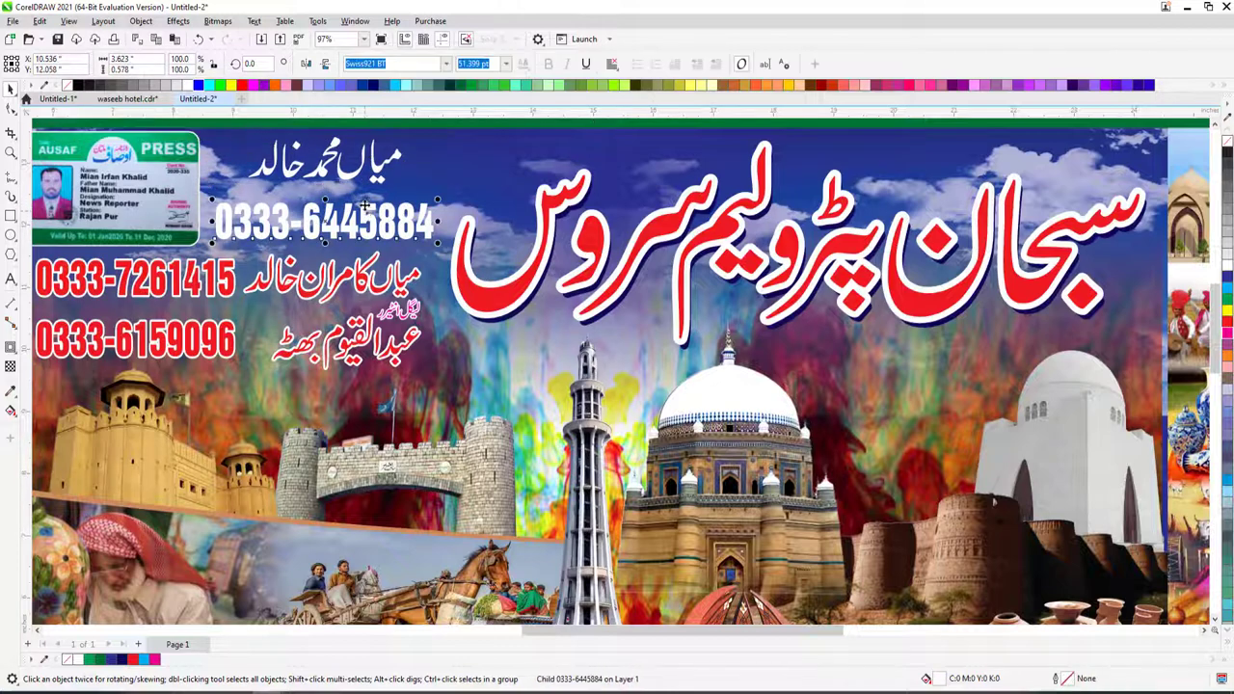
ctrl+click(366, 208)
click(366, 209)
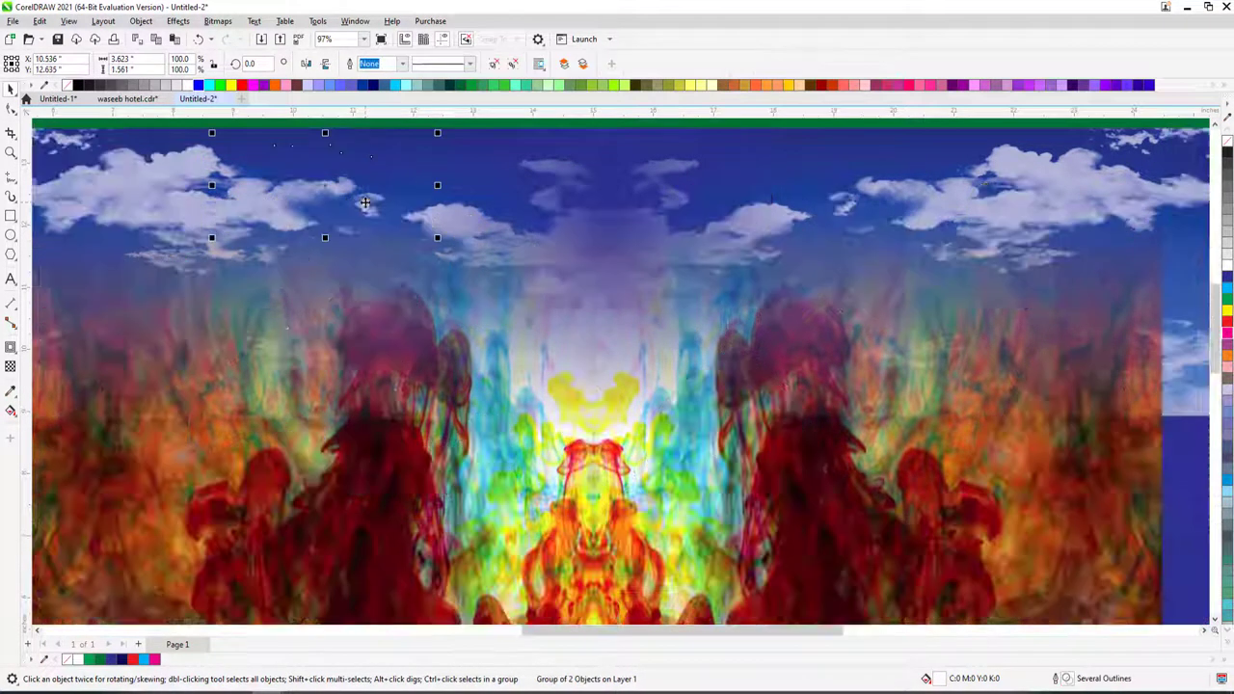
scroll(366, 212, down, 3)
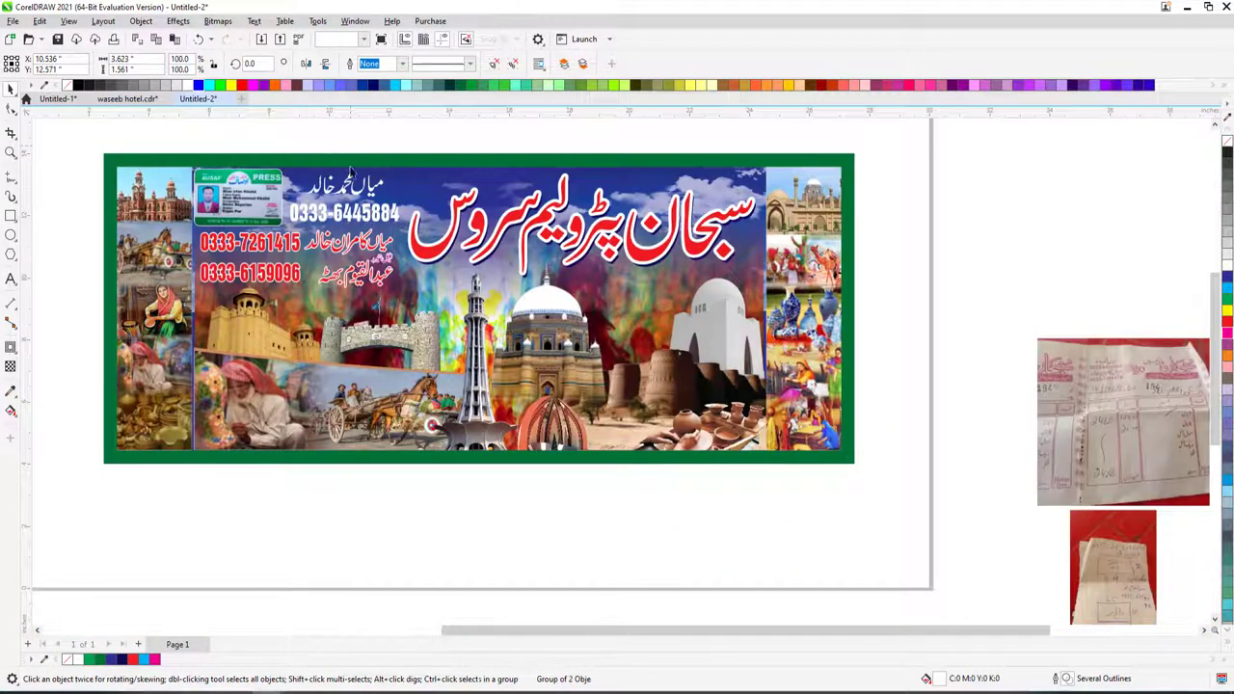
- Give the name-and-number group a 3 pt outline placed behind the fill
key(F12)
key(Return)
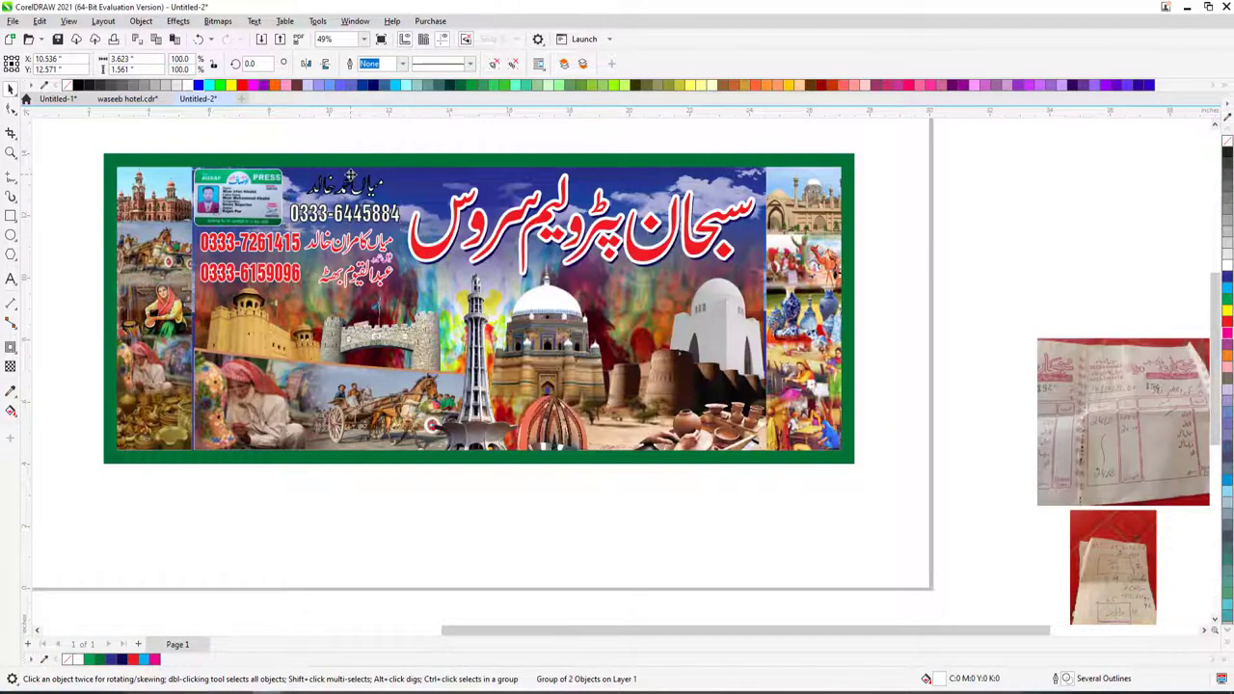
key(F12)
key(Return)
key(F12)
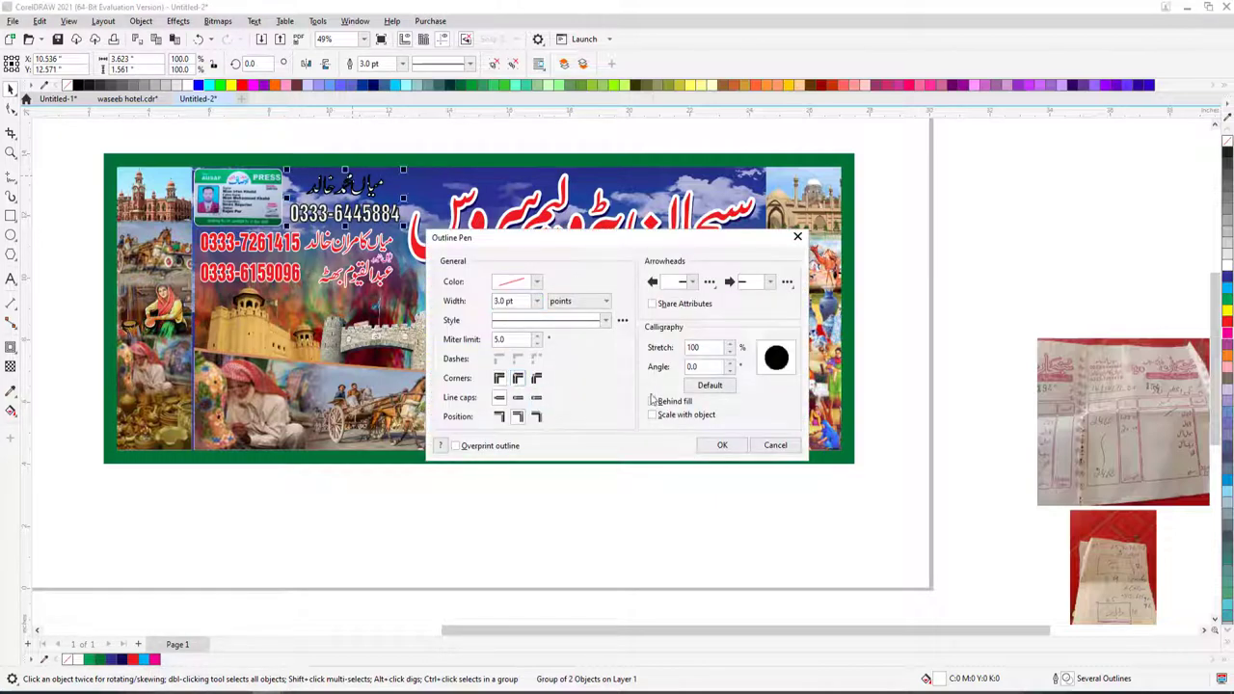
click(654, 402)
click(722, 444)
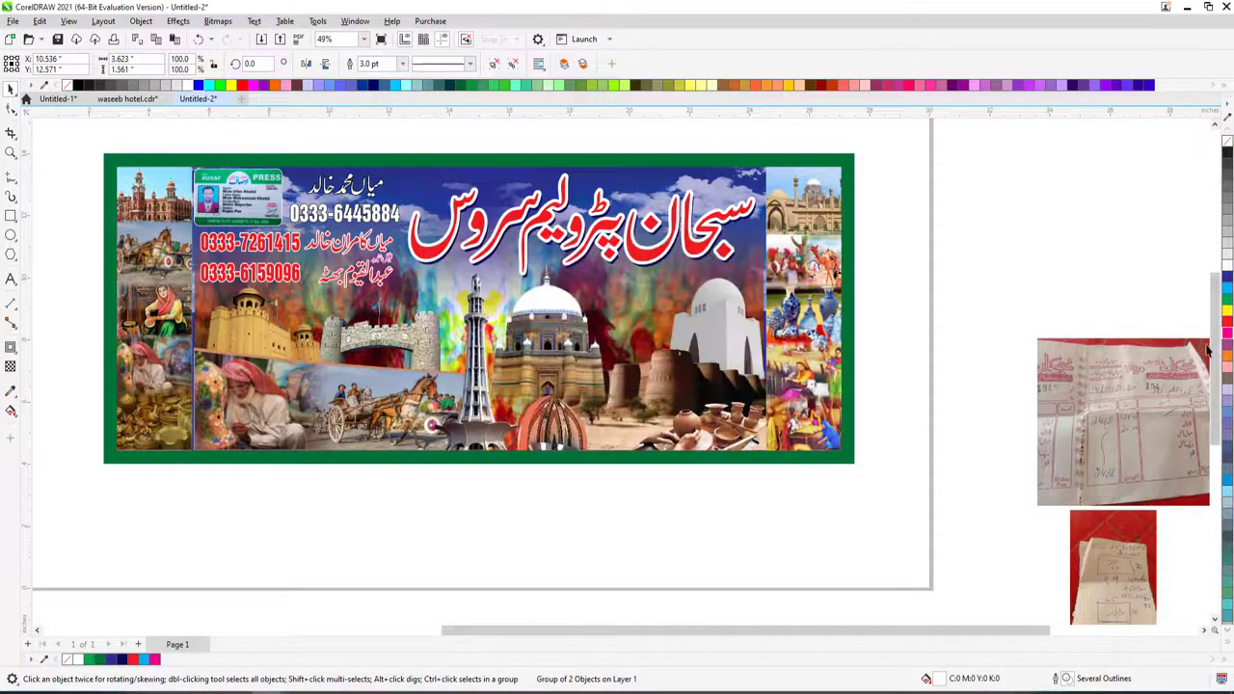
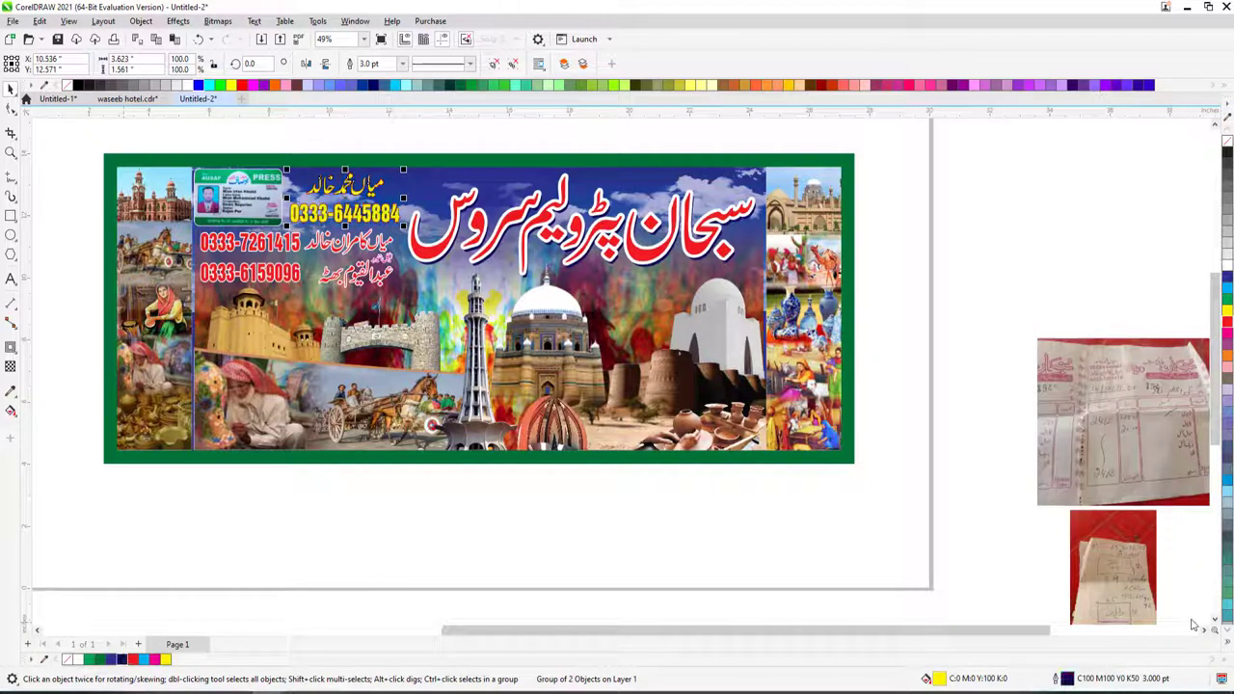
- Delete the small leftover objects lying beside the page
click(1227, 620)
click(802, 527)
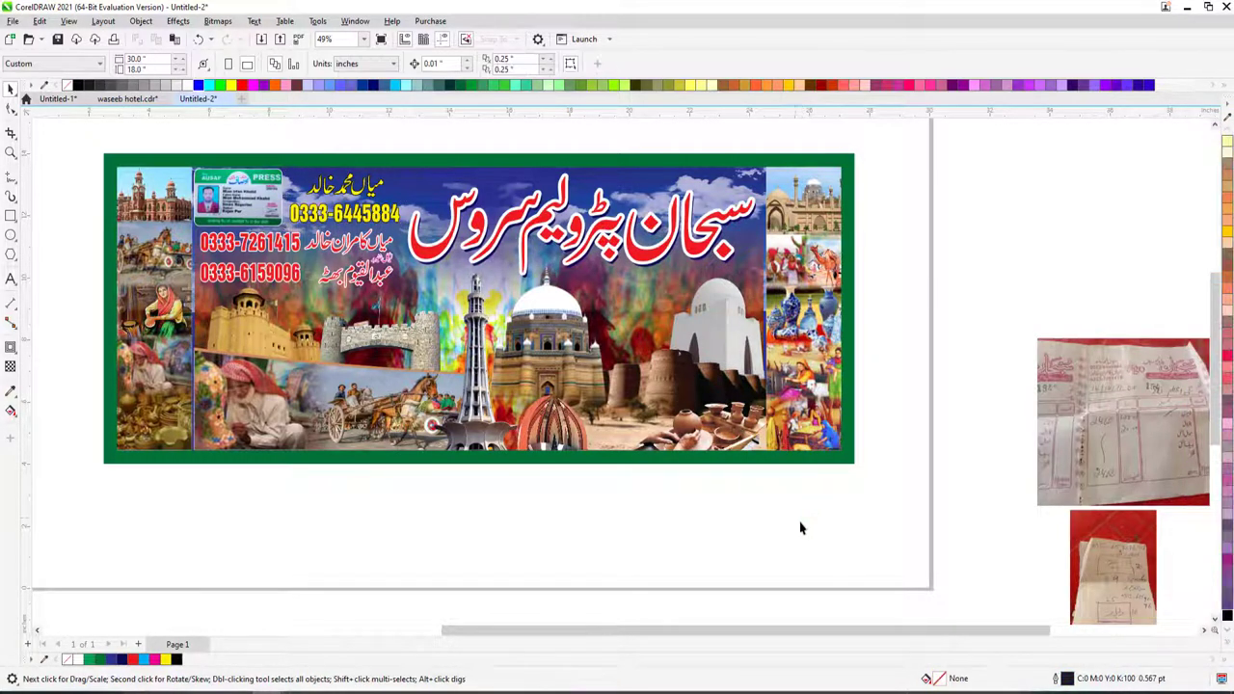
scroll(702, 509, down, 2)
drag(218, 319, 344, 400)
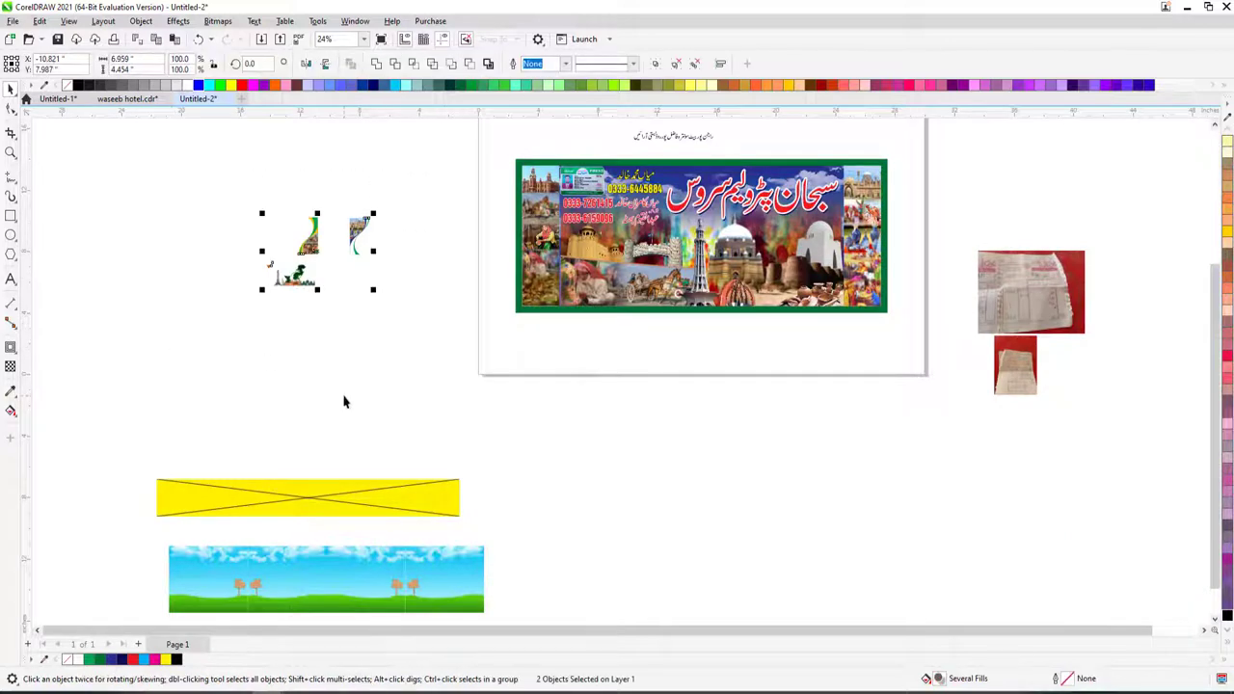
key(Delete)
scroll(542, 549, down, 1)
scroll(689, 462, up, 2)
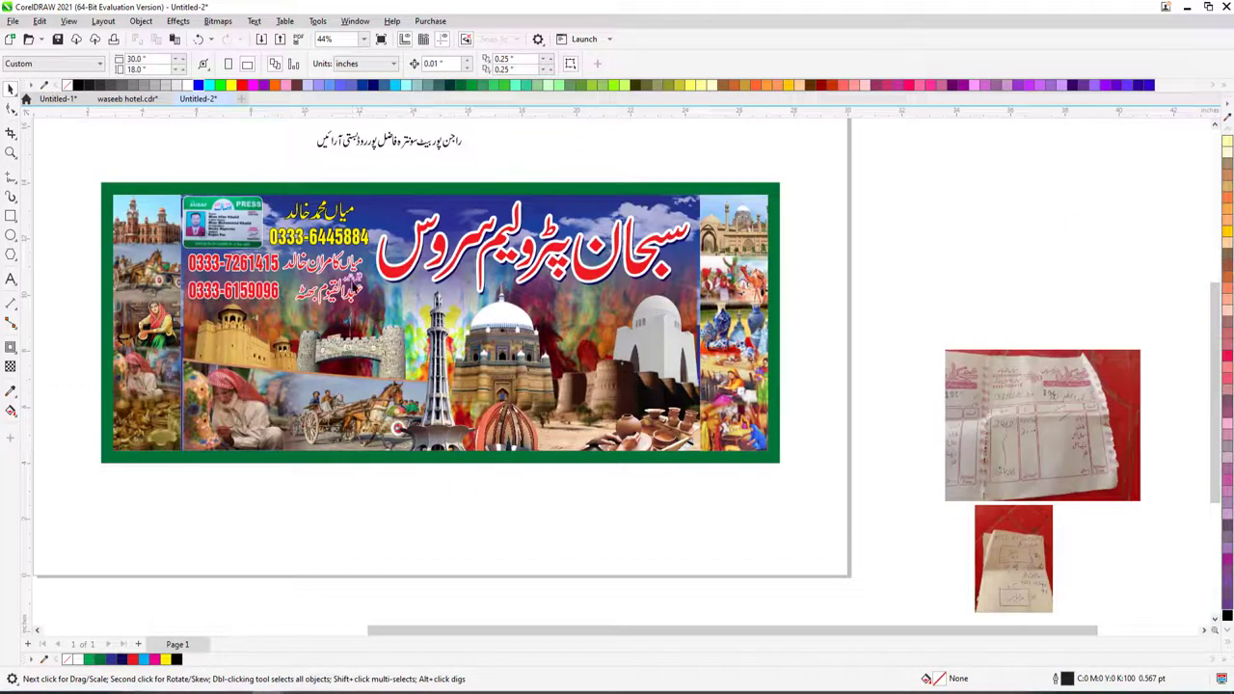
- Frame the banner and move the Urdu address line beneath the red title
key(z)
right_click(149, 160)
drag(185, 141, 769, 379)
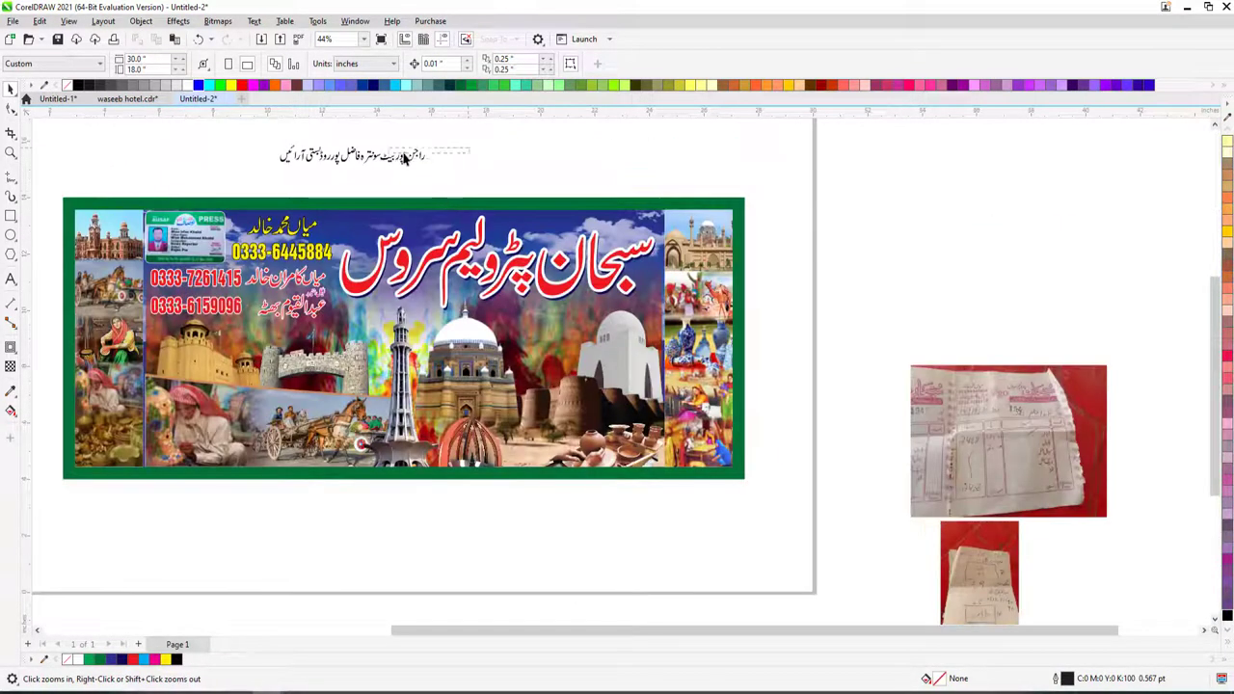
key(space)
click(406, 163)
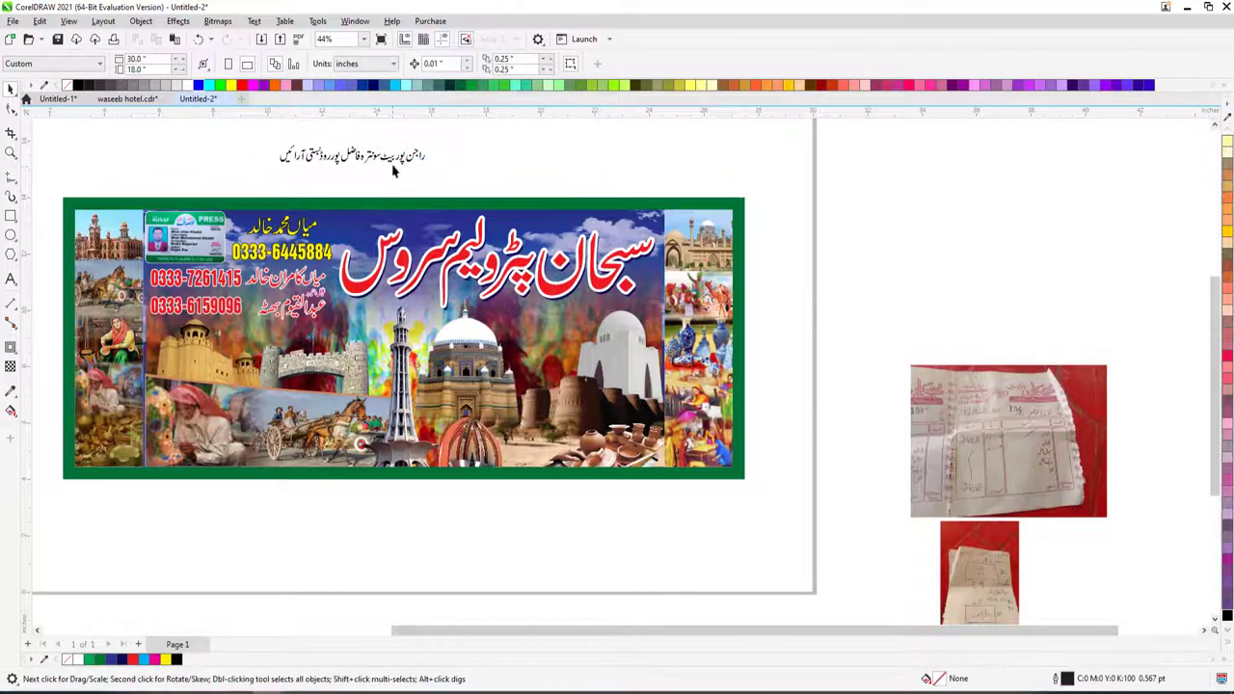
drag(396, 165, 570, 326)
- Zoom in closely on the Urdu line and select part of its text
key(z)
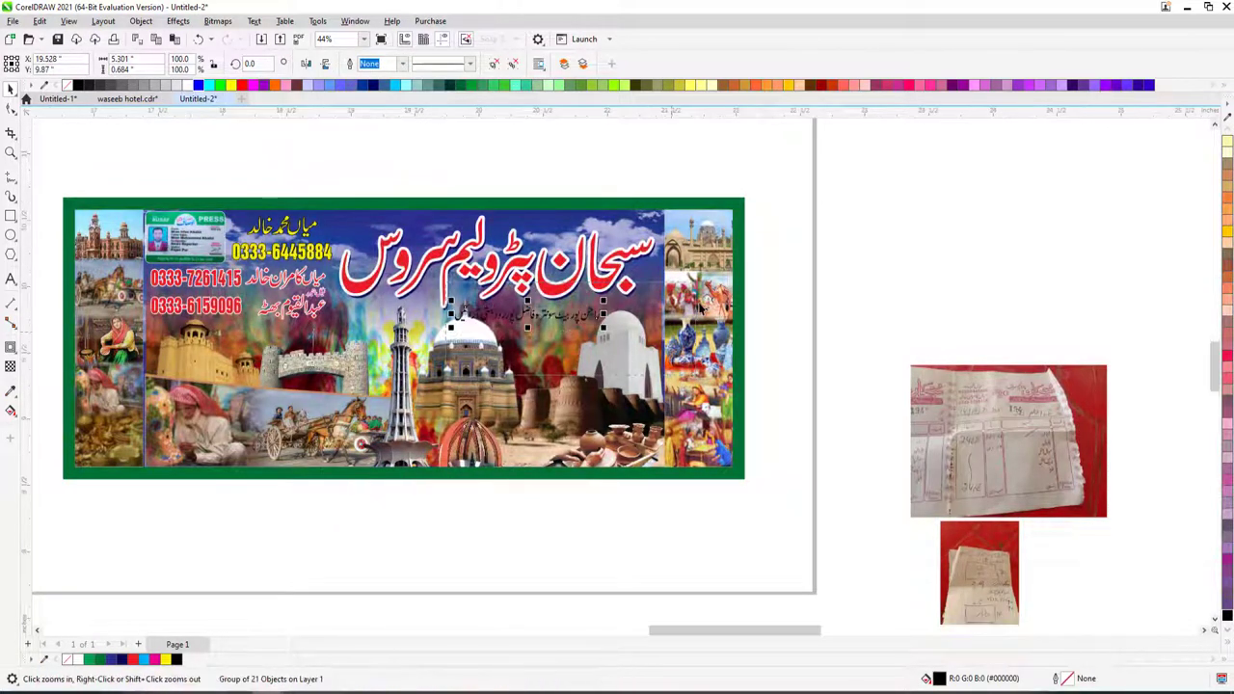
drag(446, 280, 690, 381)
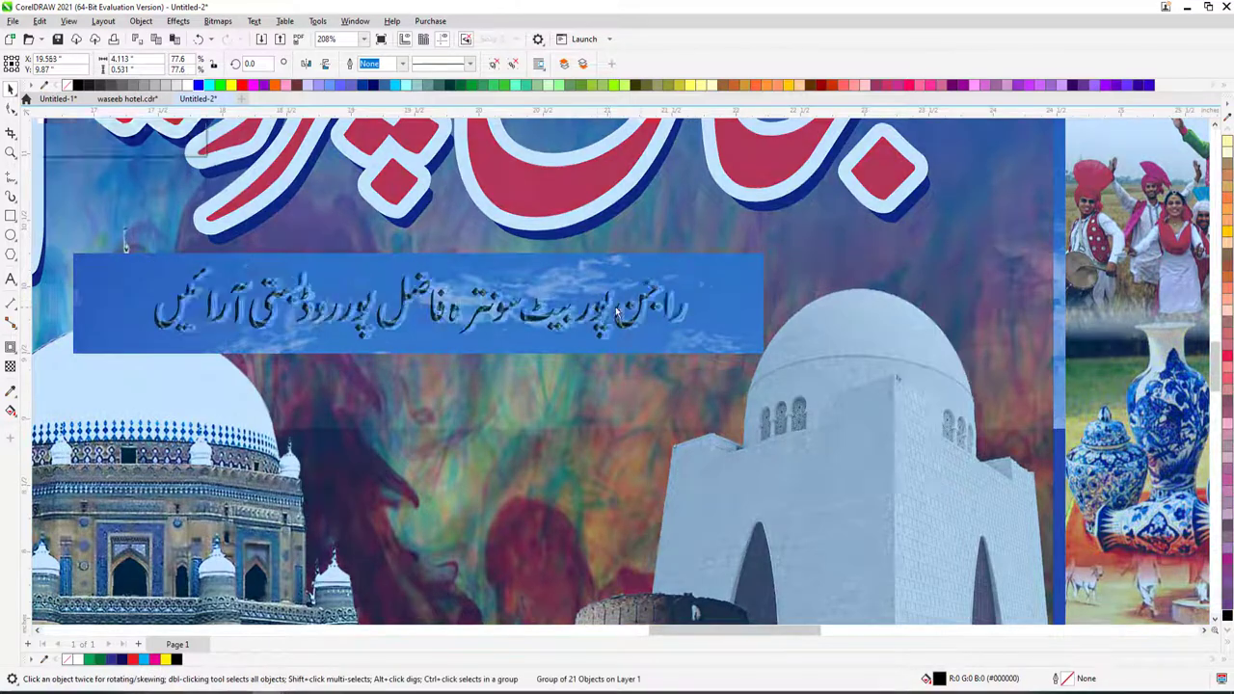
click(11, 88)
scroll(644, 307, down, 2)
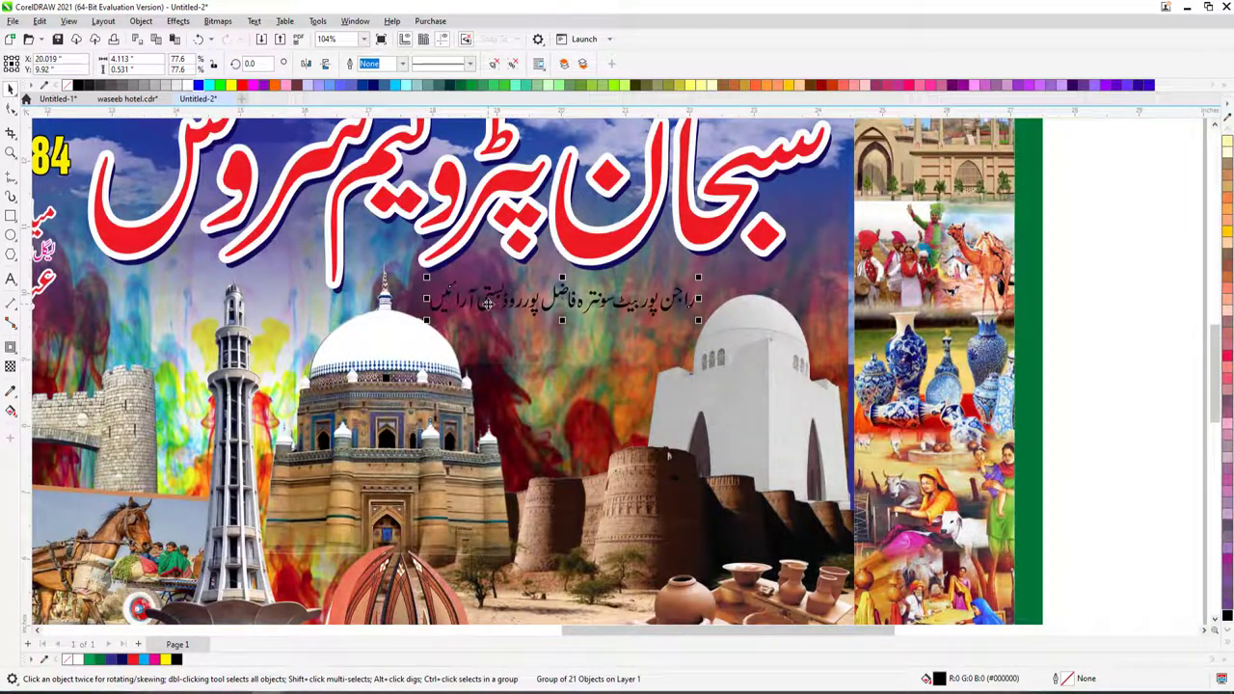
click(722, 284)
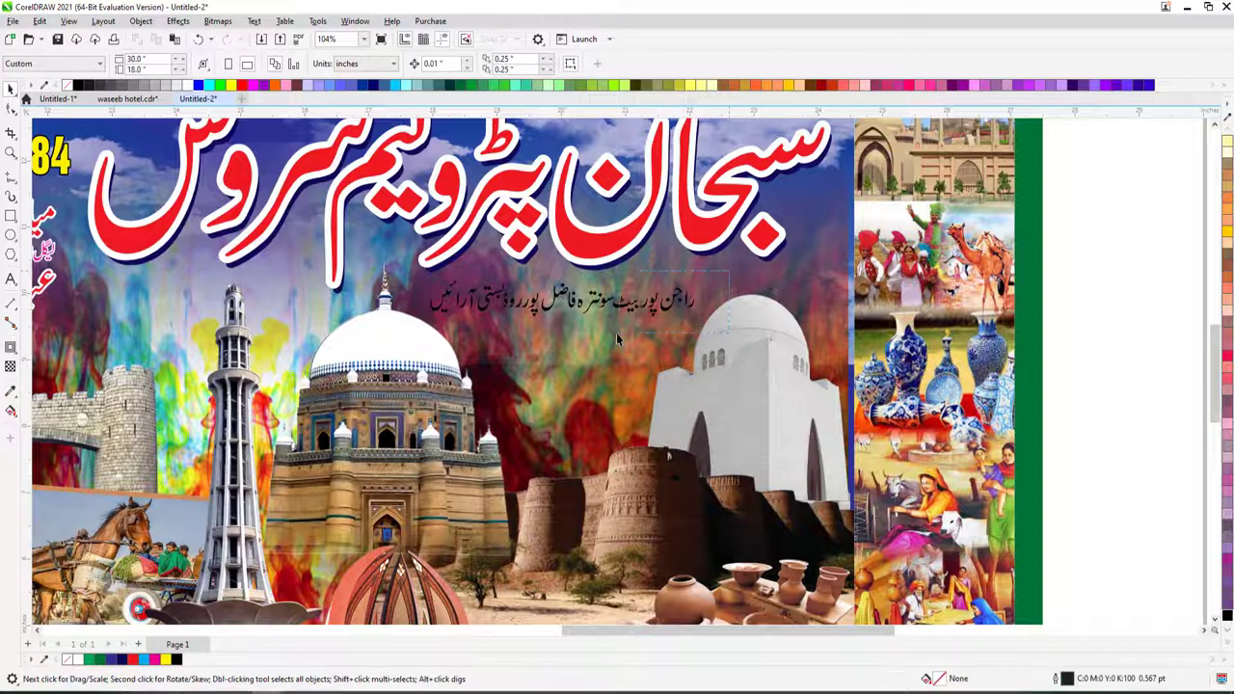
drag(558, 337, 565, 335)
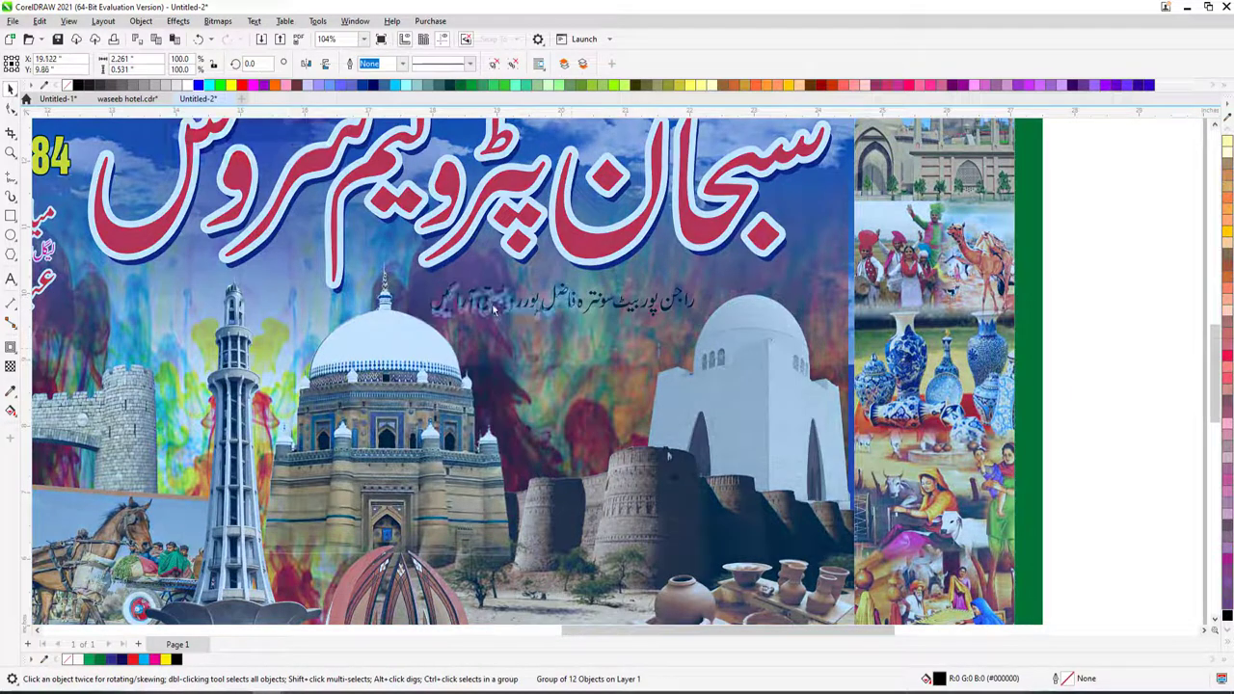
- Split the Urdu address into two stacked lines and enlarge both together
drag(463, 312, 552, 363)
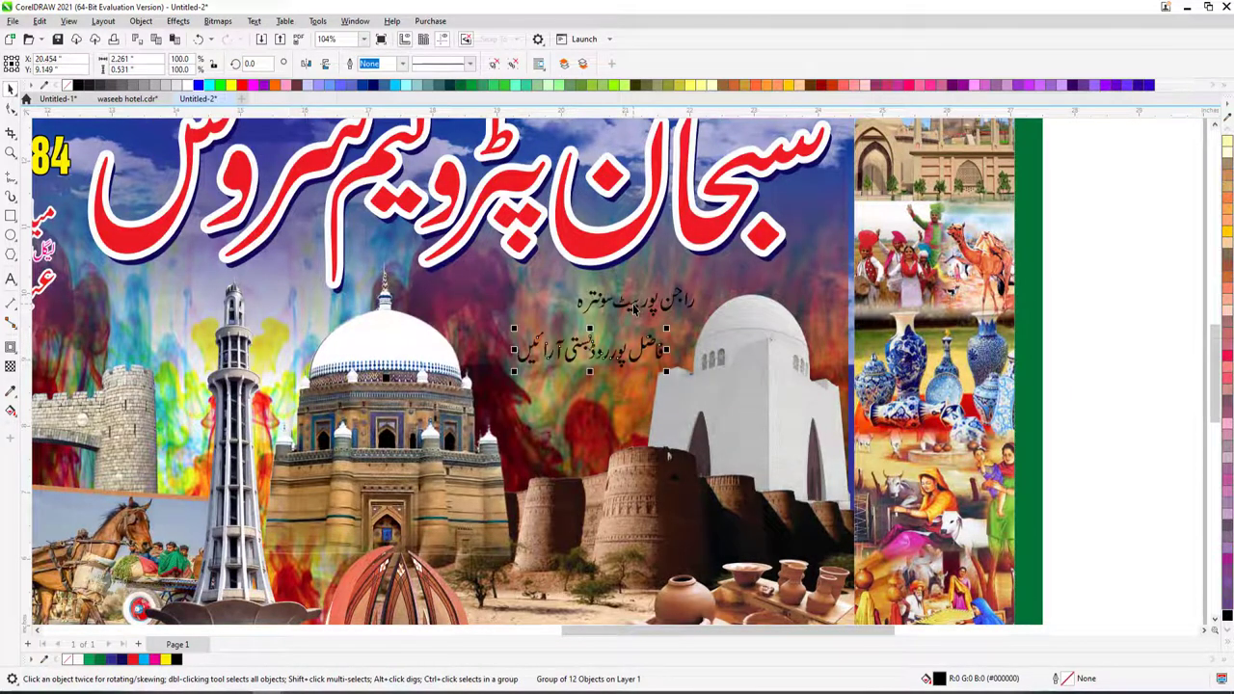
drag(637, 301, 569, 310)
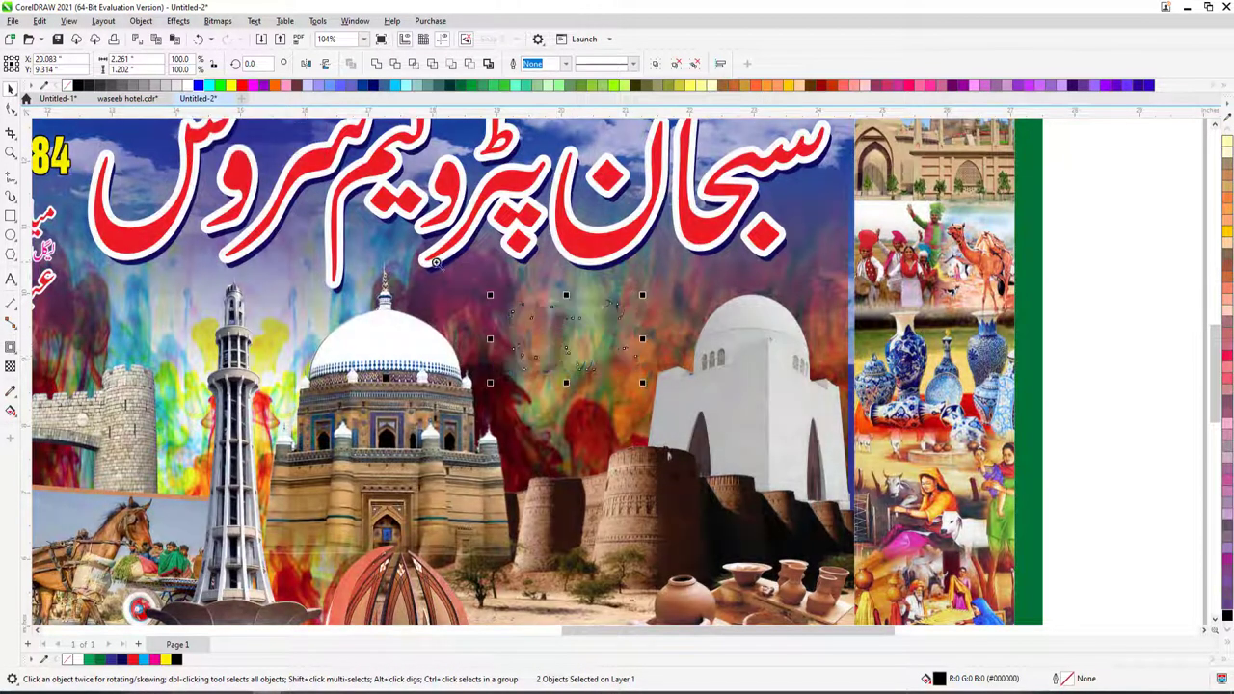
drag(439, 265, 651, 410)
scroll(651, 409, up, 5)
click(432, 400)
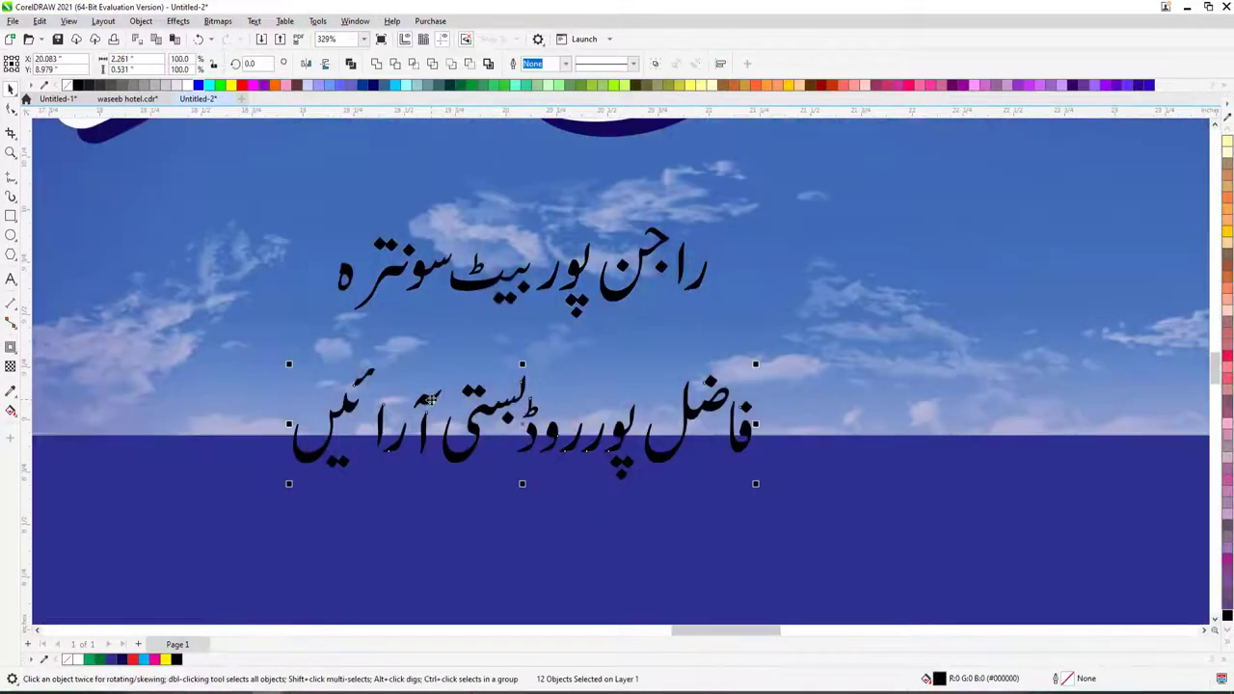
ctrl+click(431, 400)
scroll(393, 407, down, 2)
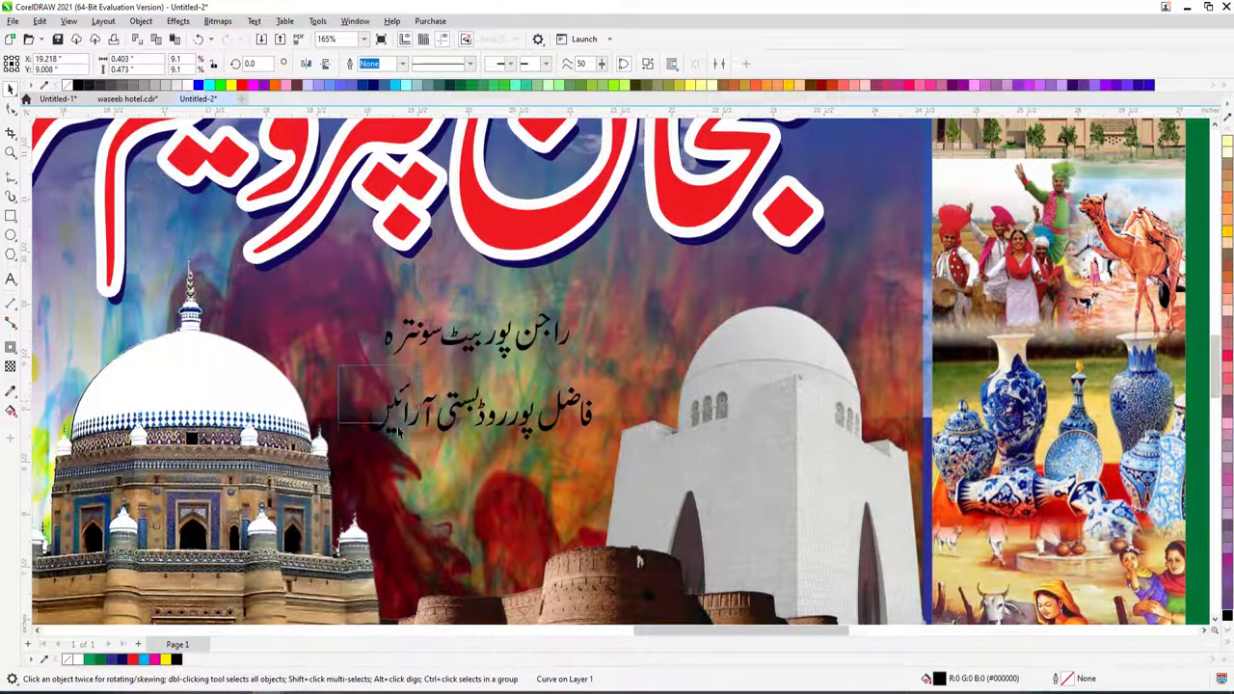
shift+click(405, 410)
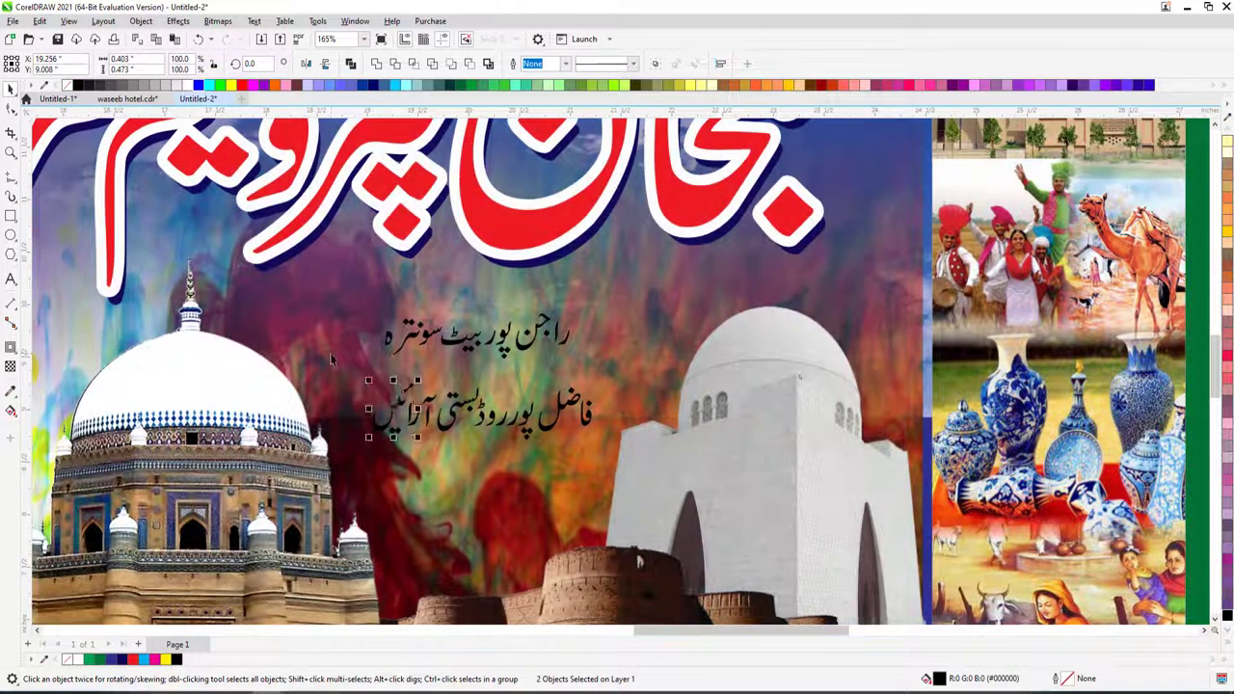
click(391, 337)
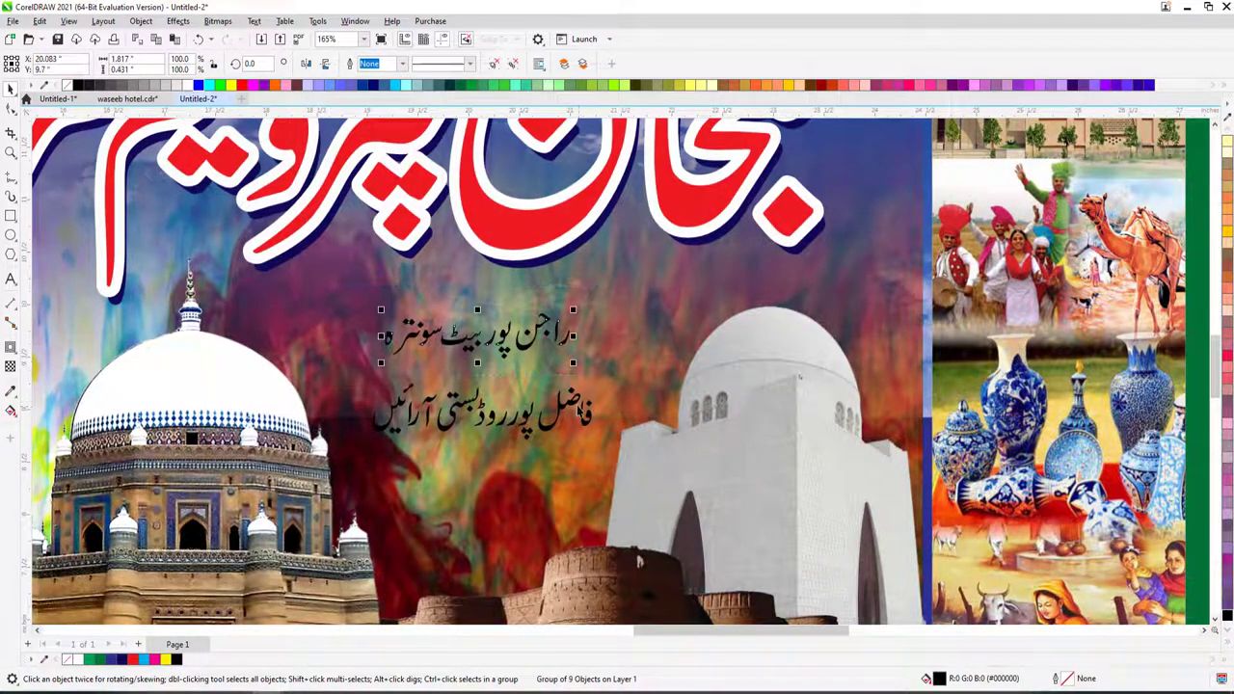
click(578, 409)
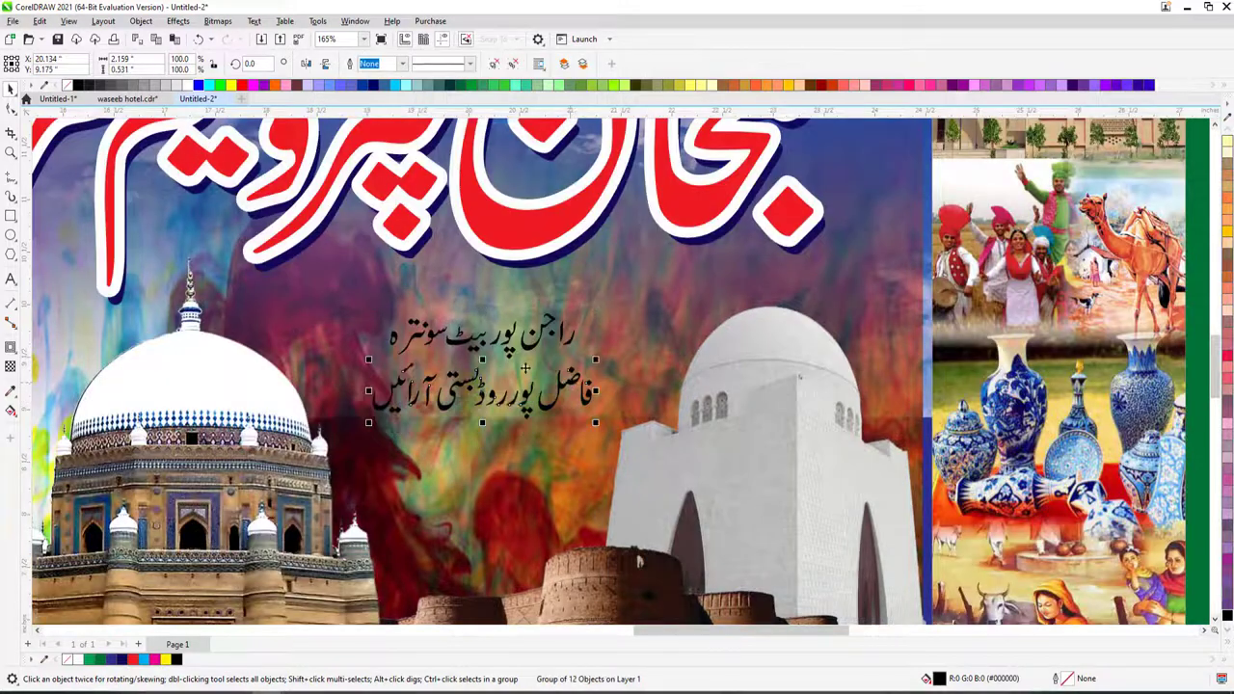
drag(593, 319, 641, 303)
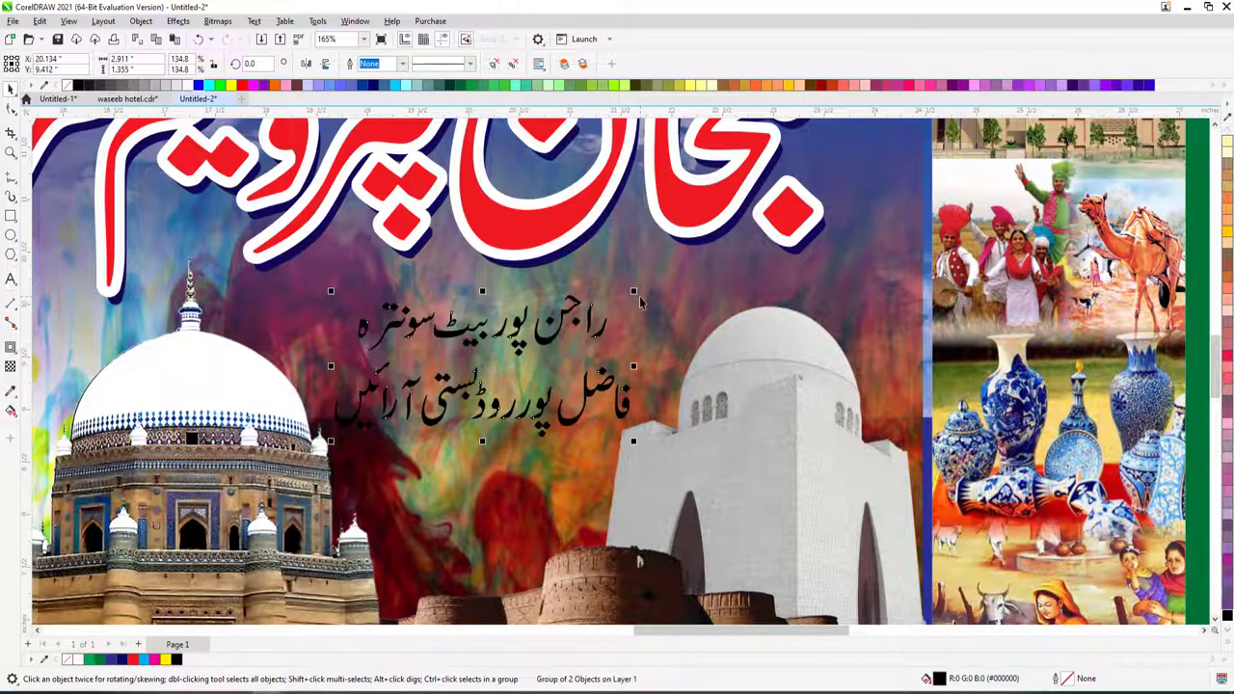
- Fill the two Urdu lines magenta with a 5 pt white outline
key(F12)
text(2)
key(Return)
key(F12)
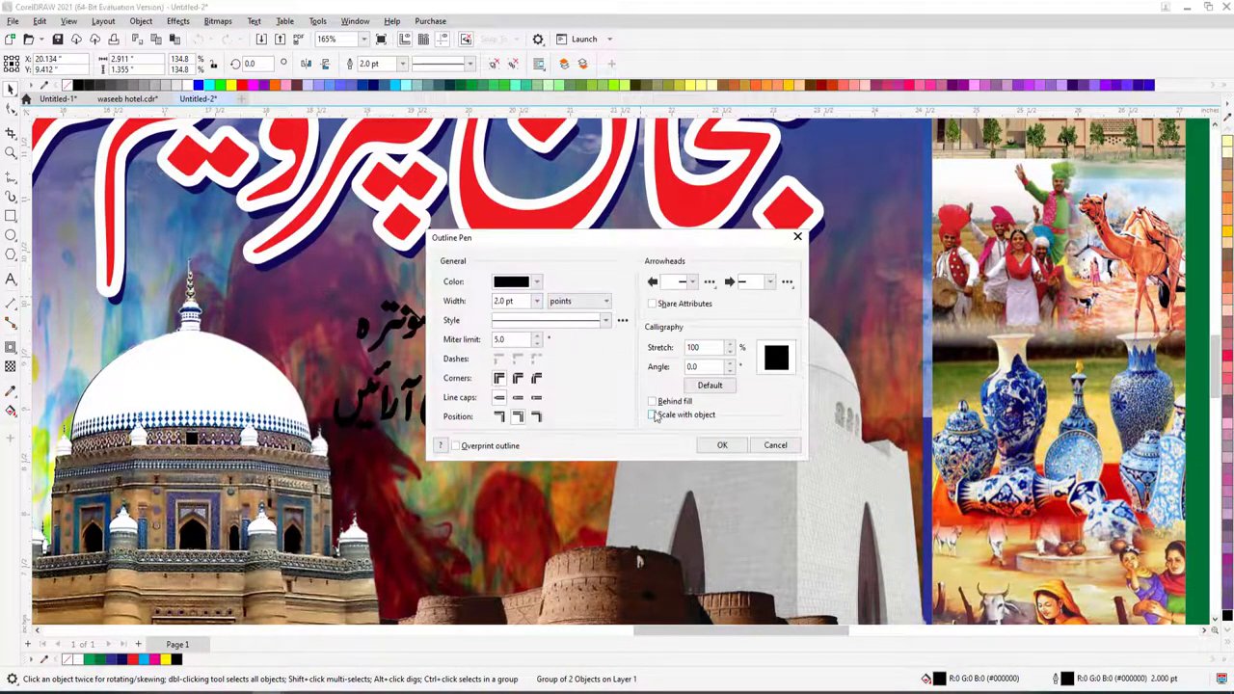
click(725, 445)
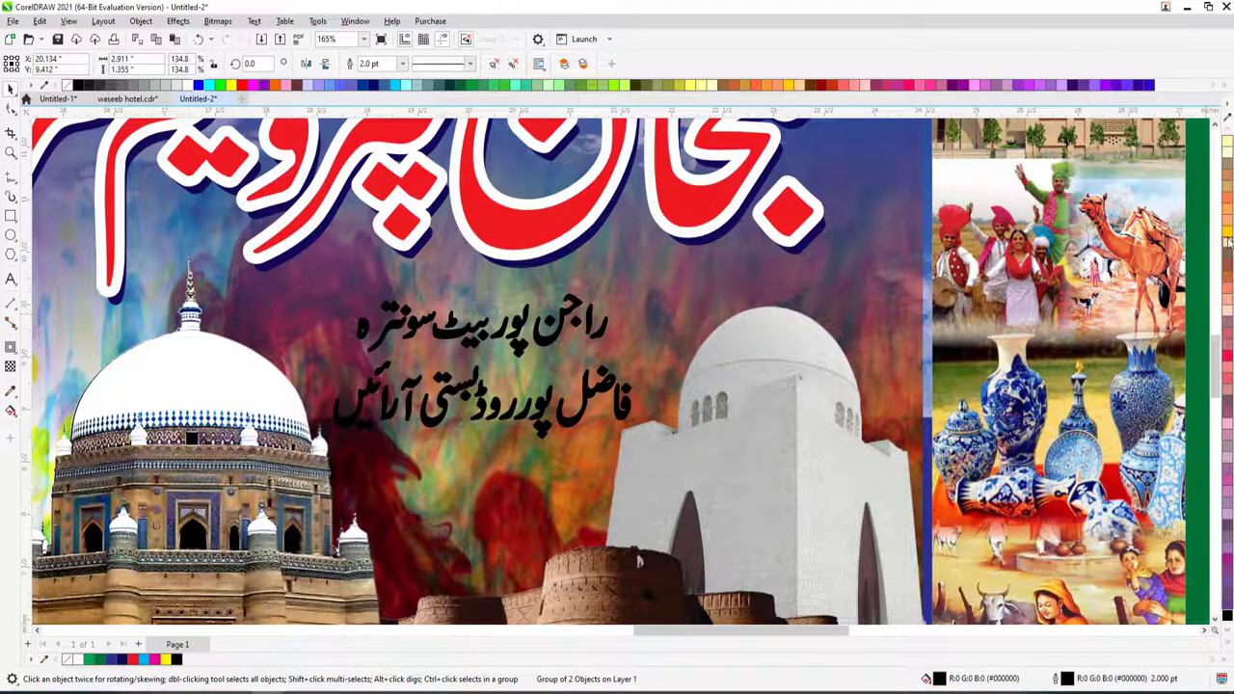
click(1228, 242)
click(120, 662)
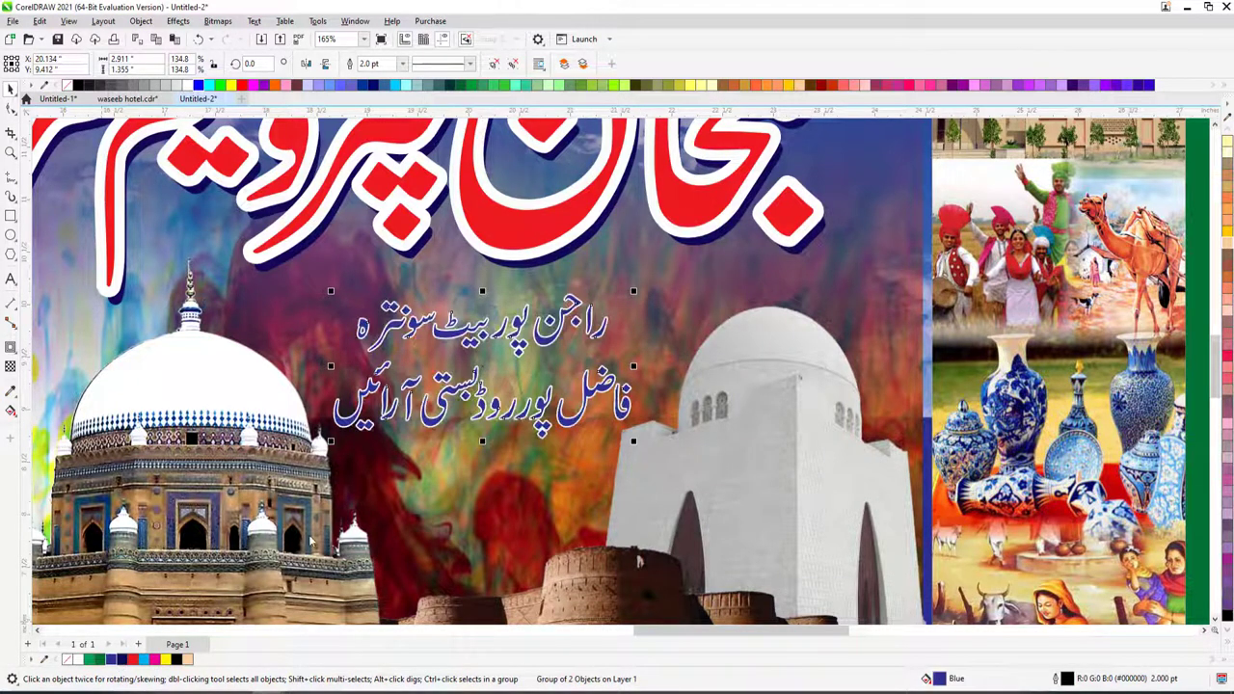
click(154, 661)
key(Return)
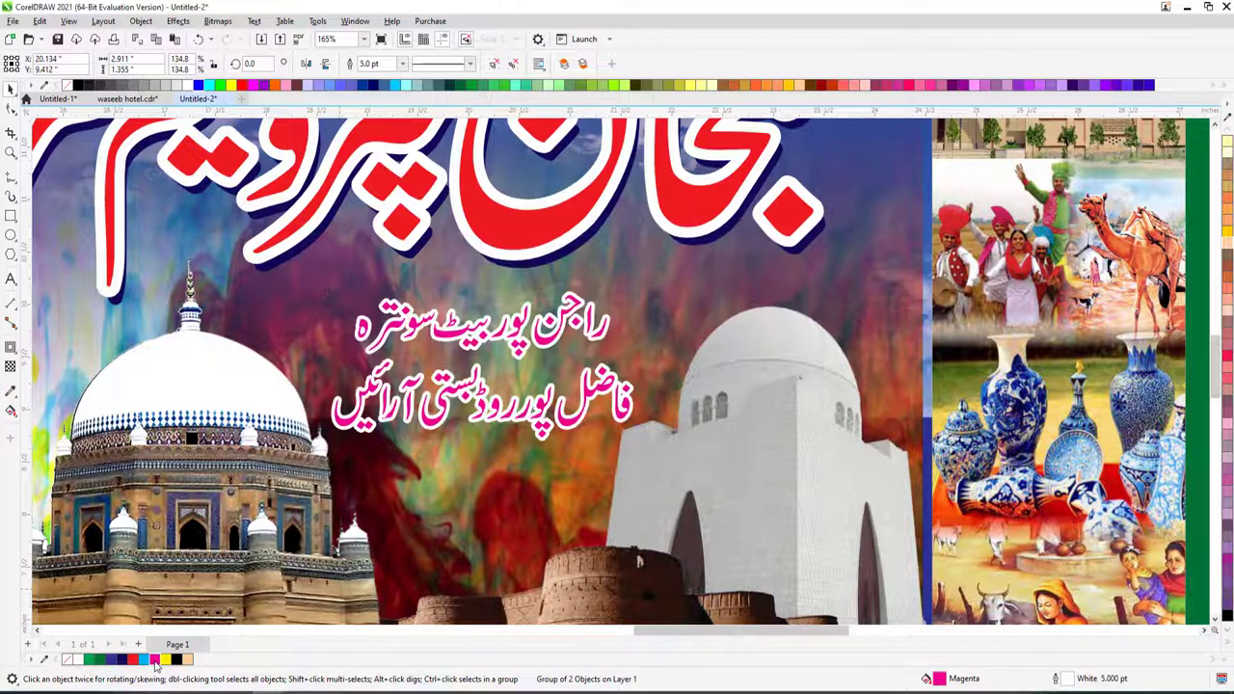
scroll(598, 396, down, 3)
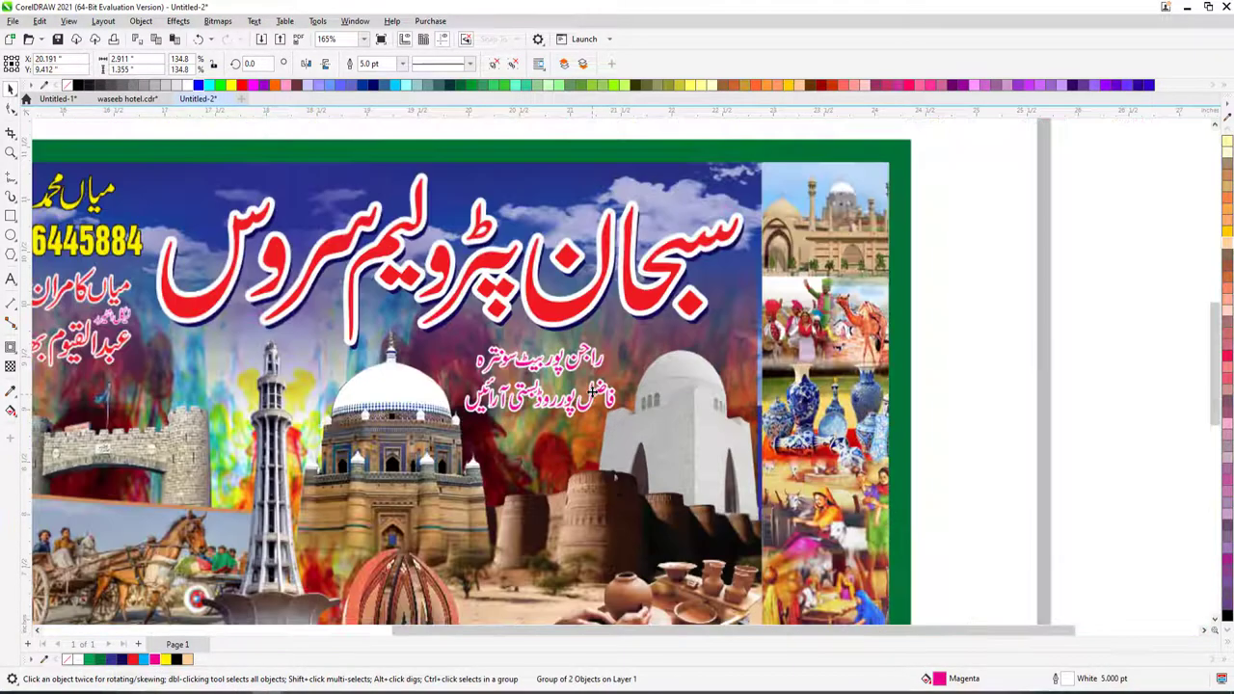
- Narrow the right photo panel to a thin strip and fill it white
click(760, 265)
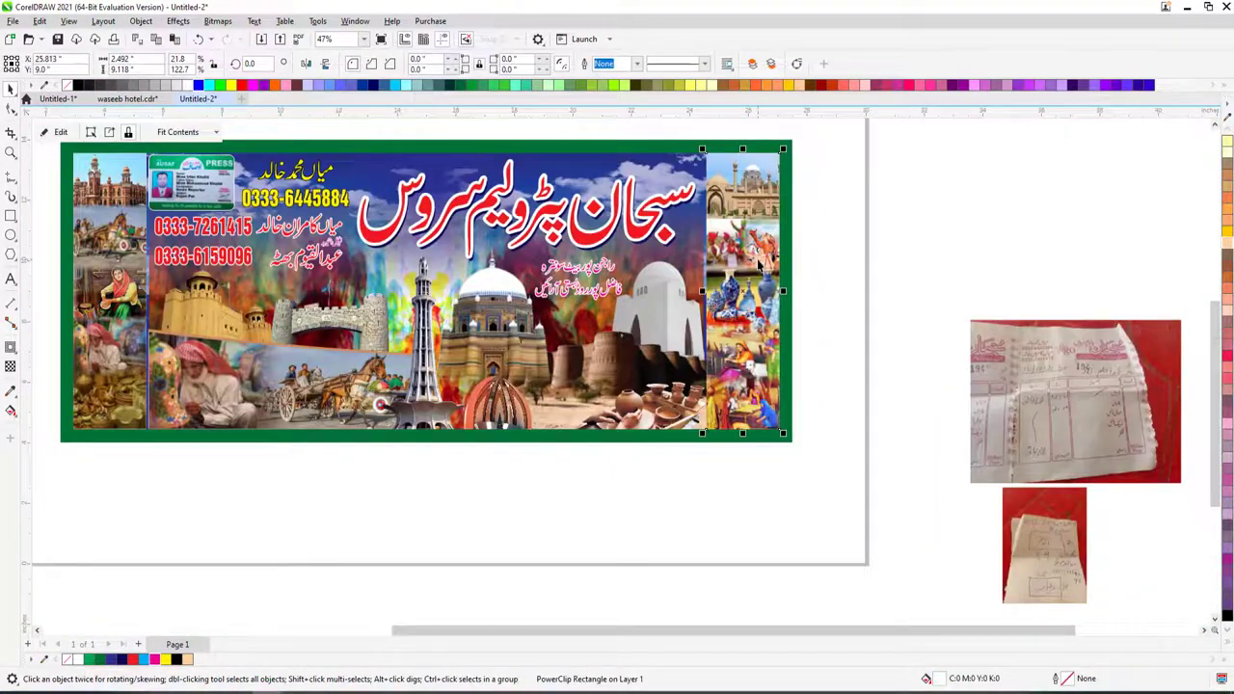
key(F12)
key(Return)
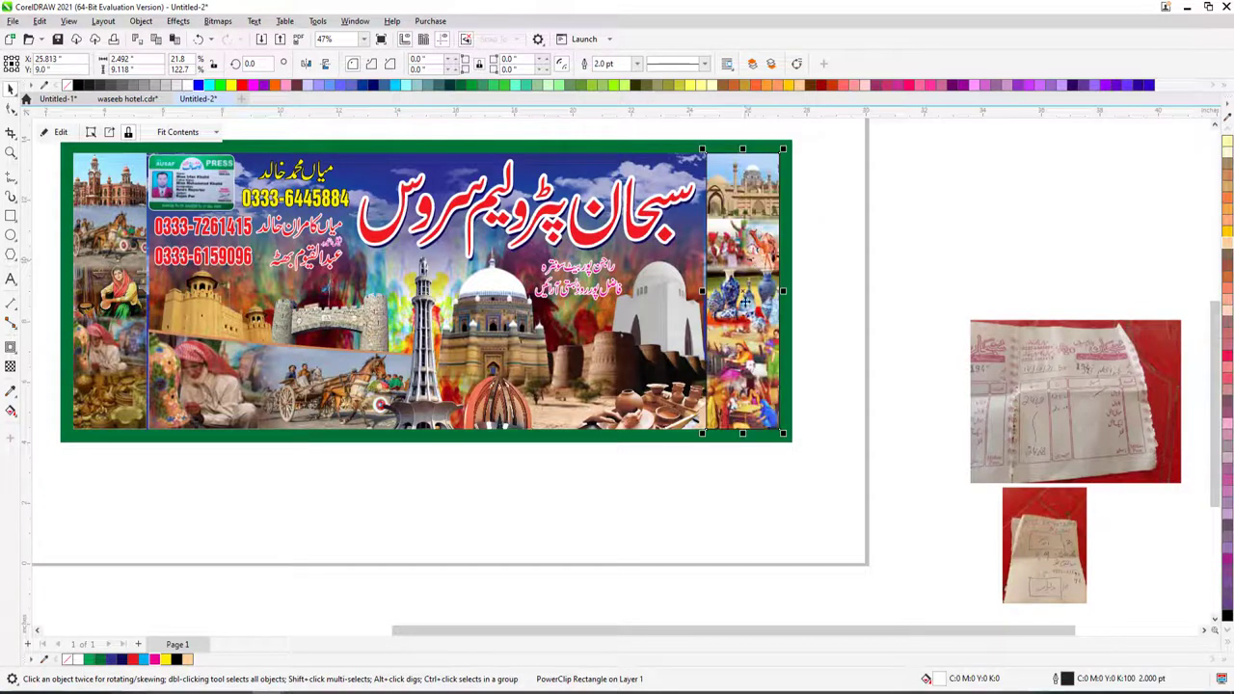
key(ctrl+z)
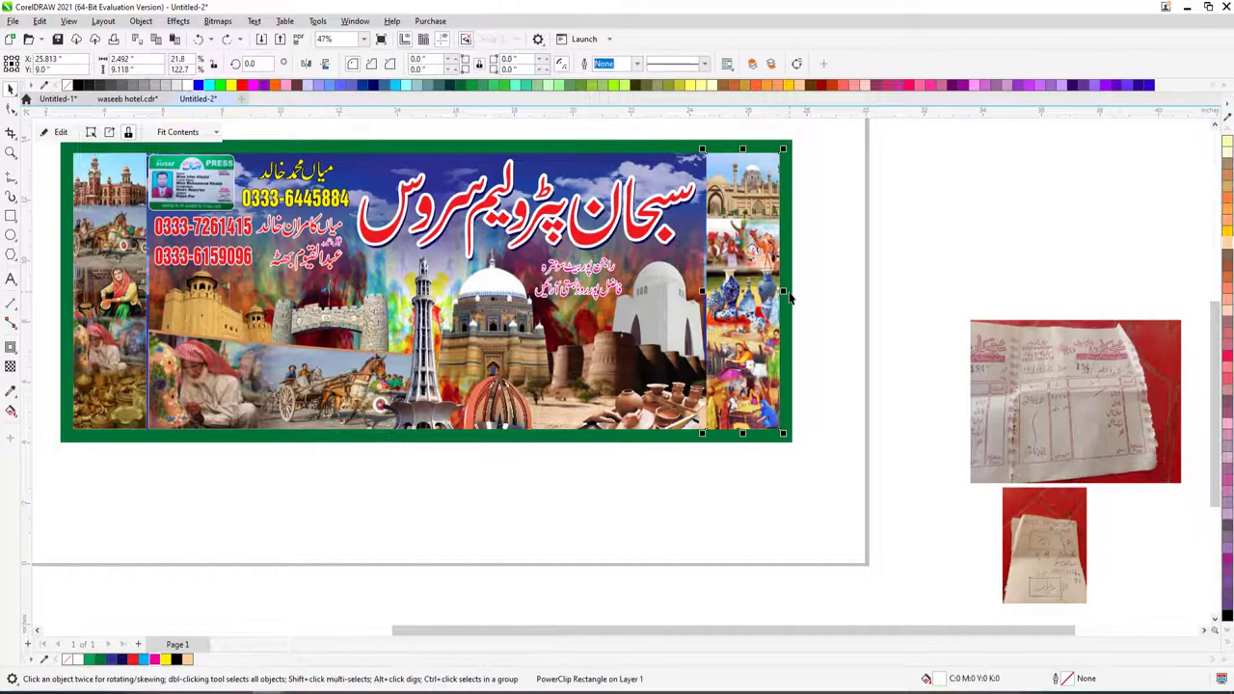
drag(783, 292, 713, 296)
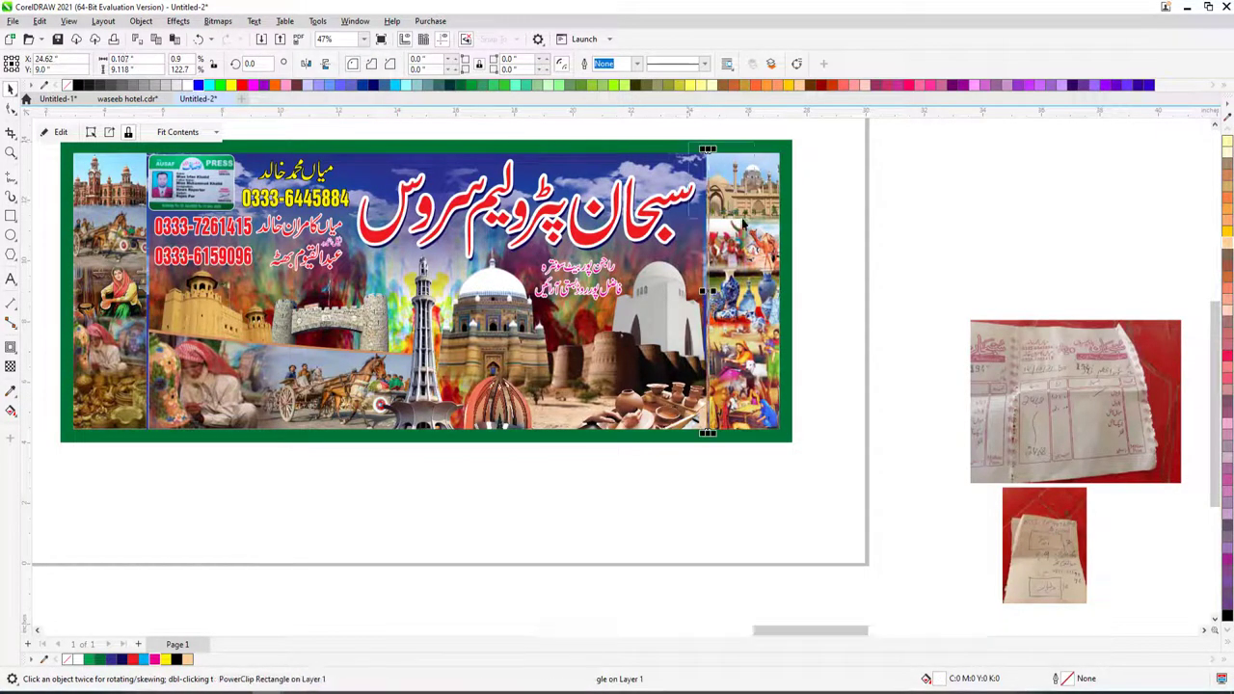
scroll(740, 155, up, 5)
right_click(533, 216)
key(Escape)
key(Escape)
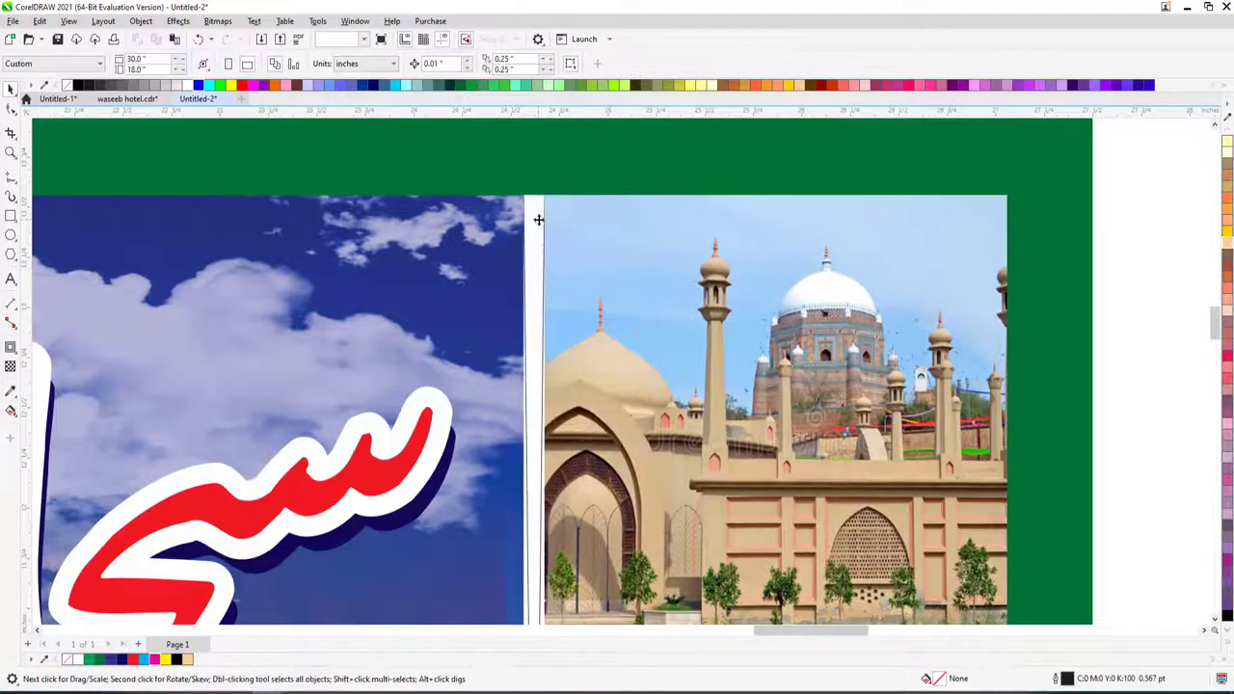
right_click(538, 220)
click(681, 476)
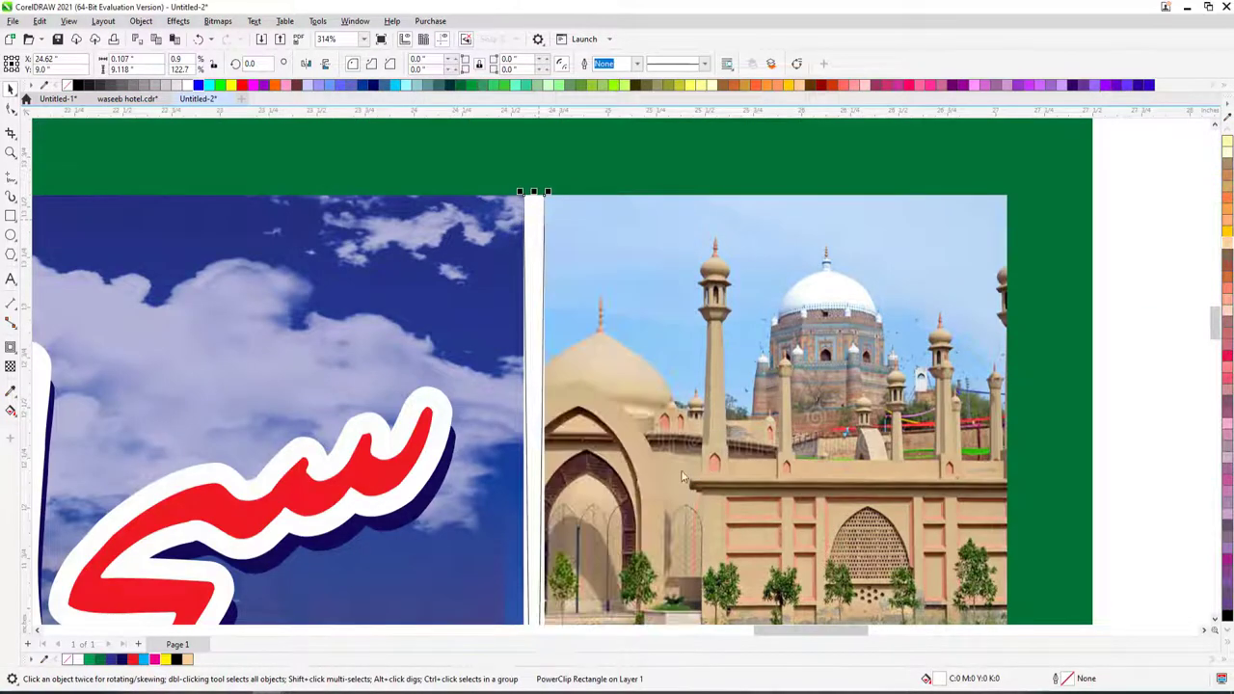
click(71, 661)
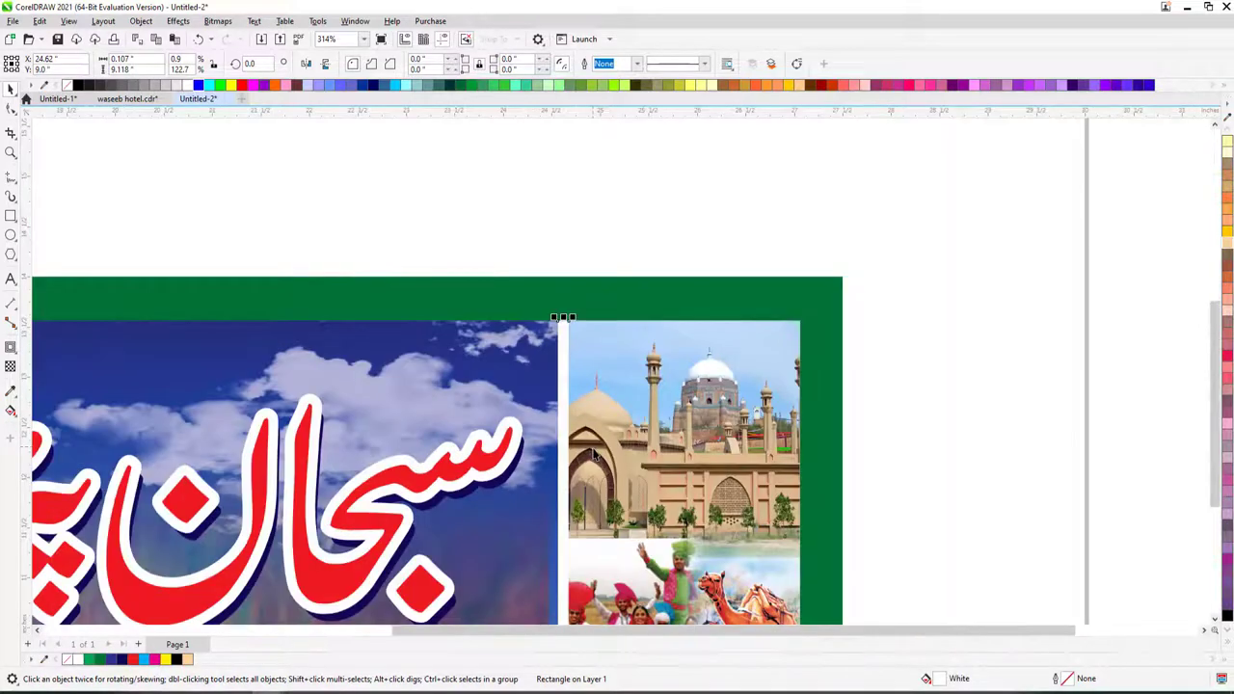
scroll(739, 147, down, 5)
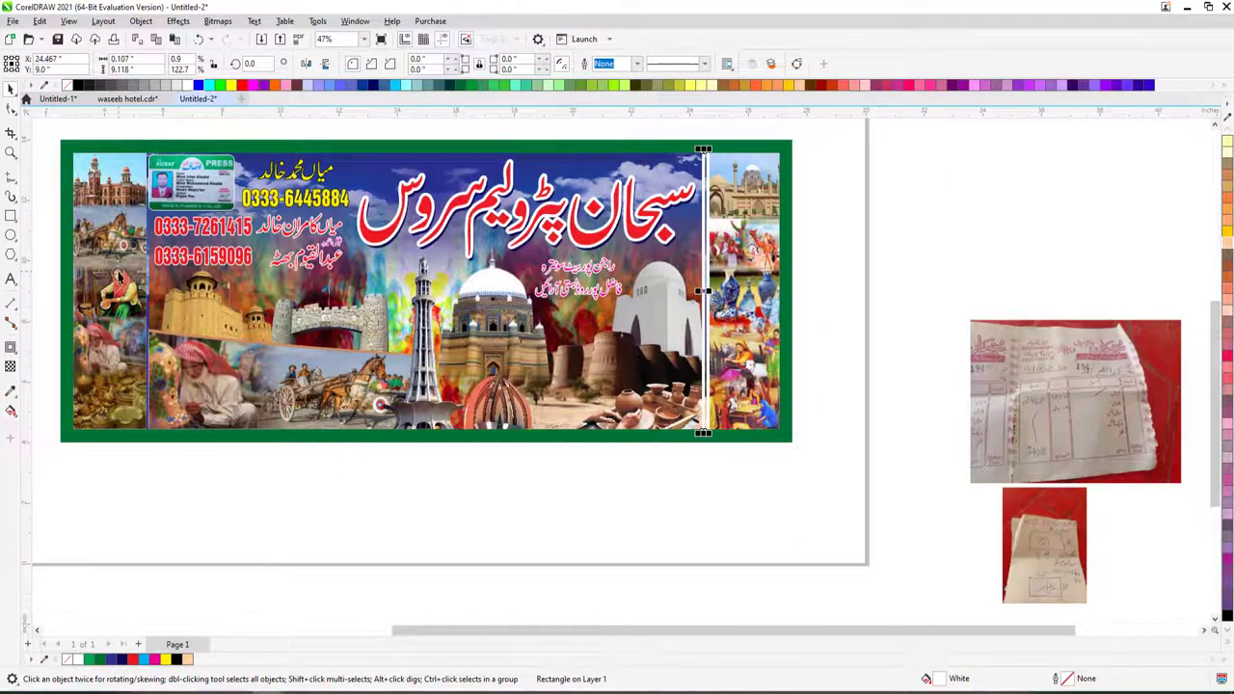
- Stretch the central collage picture's left edge slightly further left
click(152, 289)
click(155, 289)
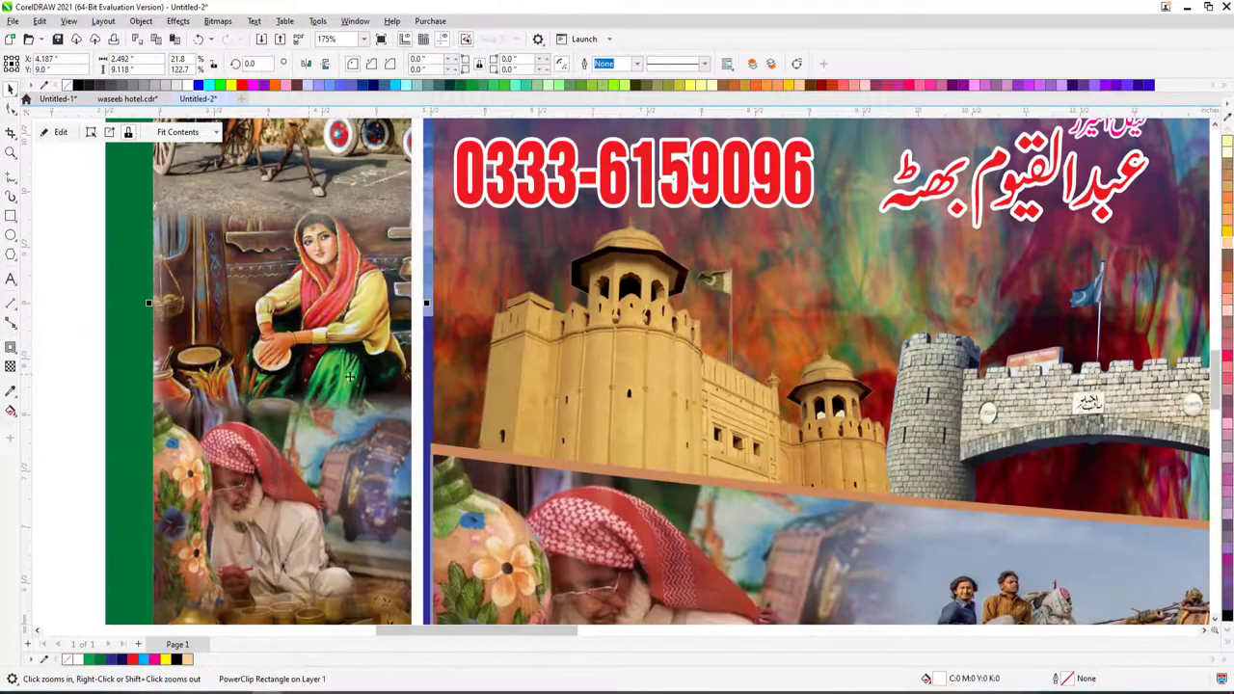
scroll(156, 307, up, 3)
scroll(485, 355, down, 2)
ctrl+click(478, 357)
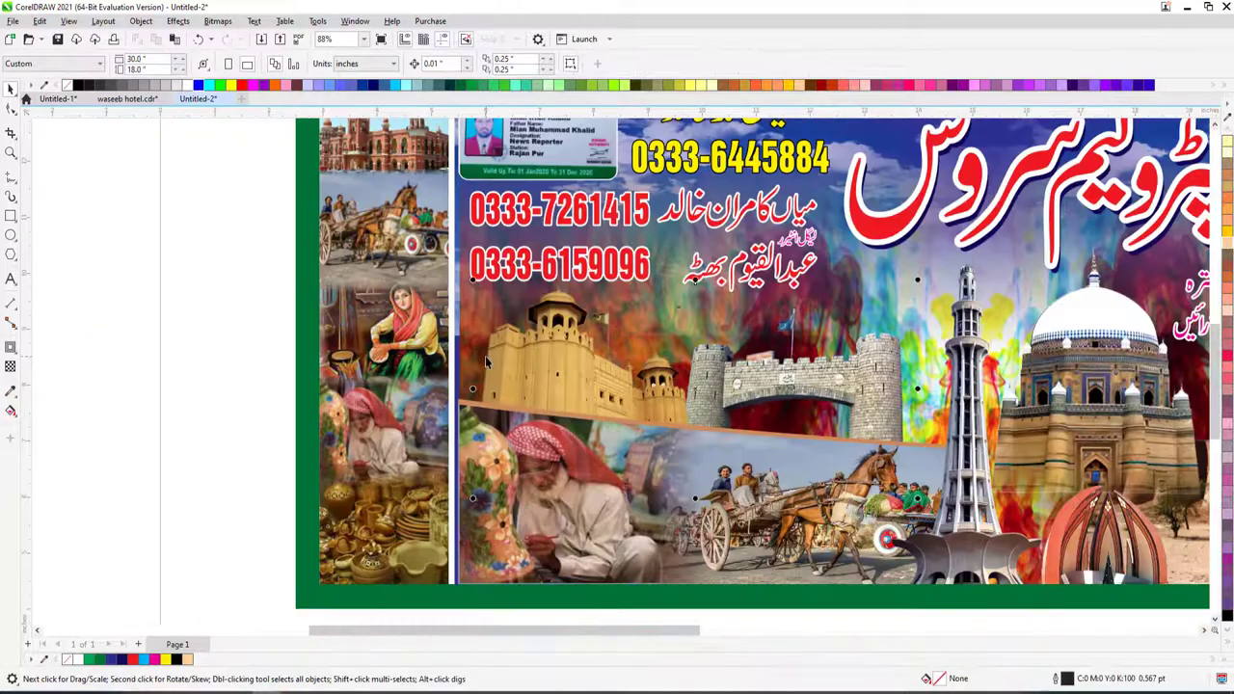
scroll(474, 358, down, 1)
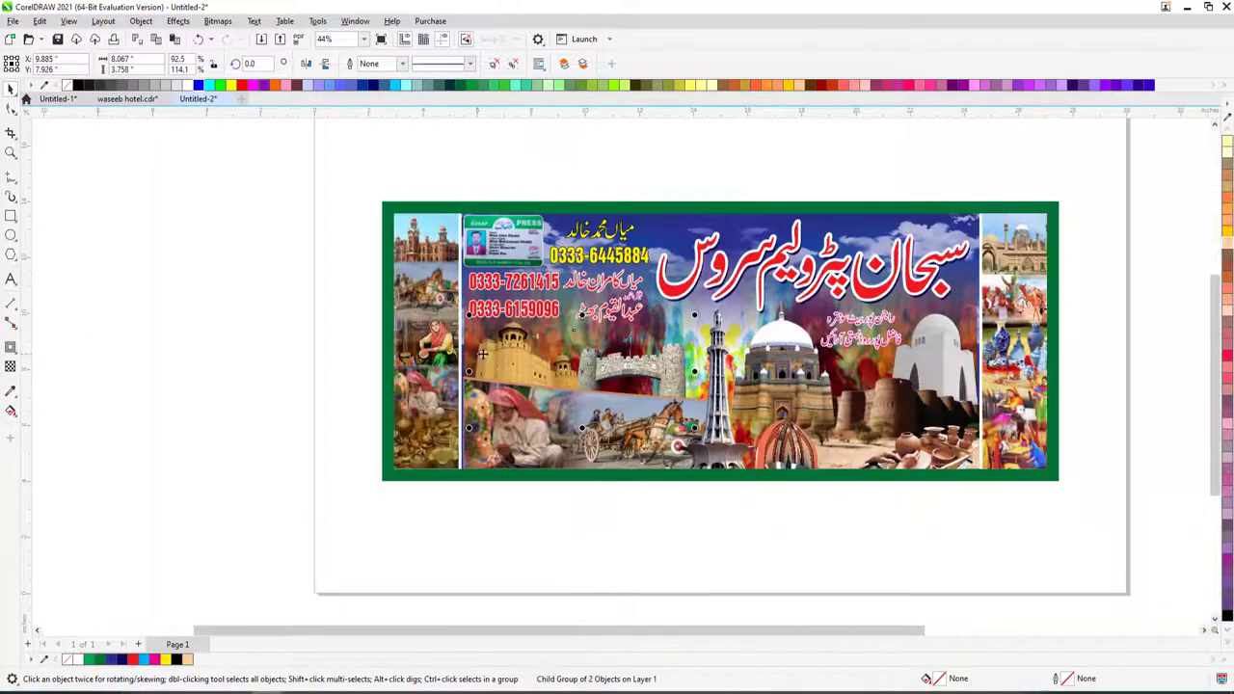
ctrl+click(678, 335)
drag(463, 357, 453, 355)
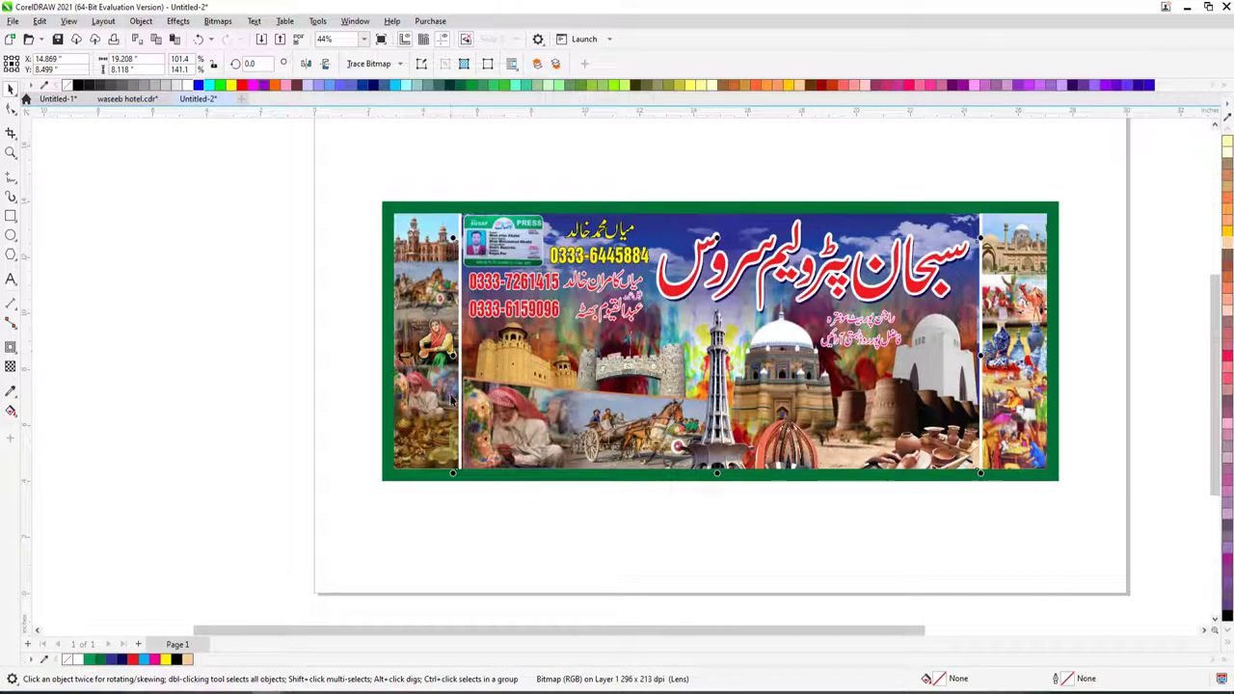
ctrl+click(454, 423)
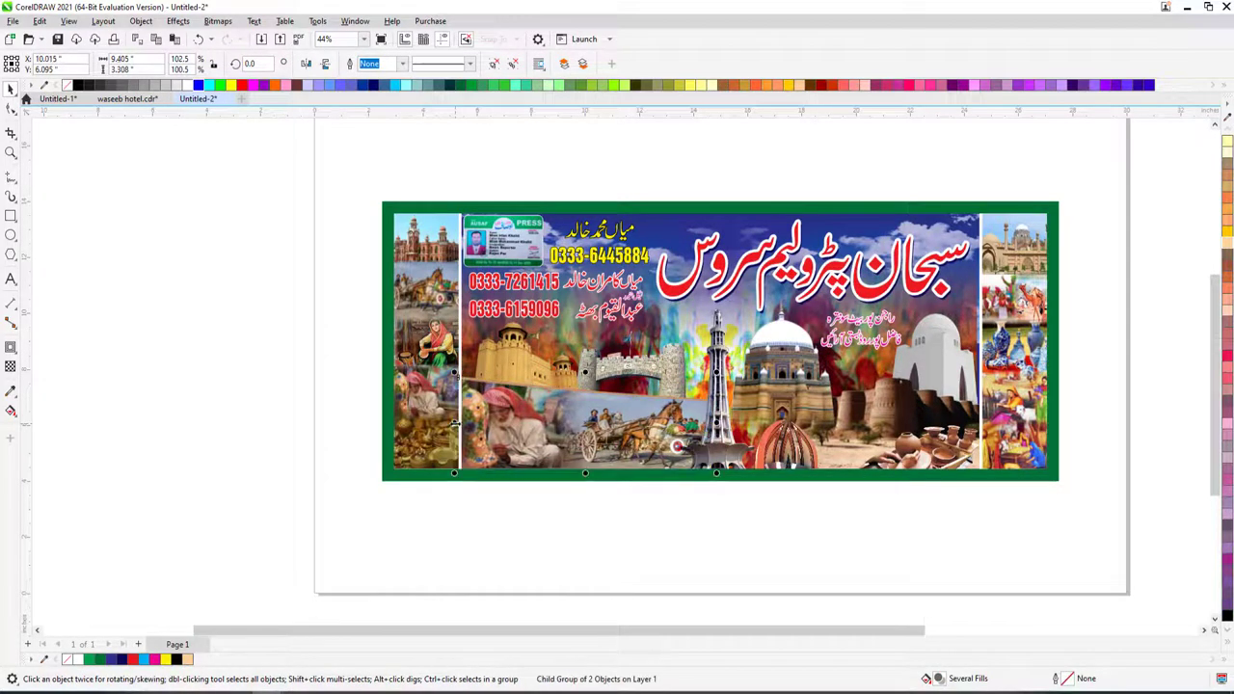
click(248, 380)
key(F4)
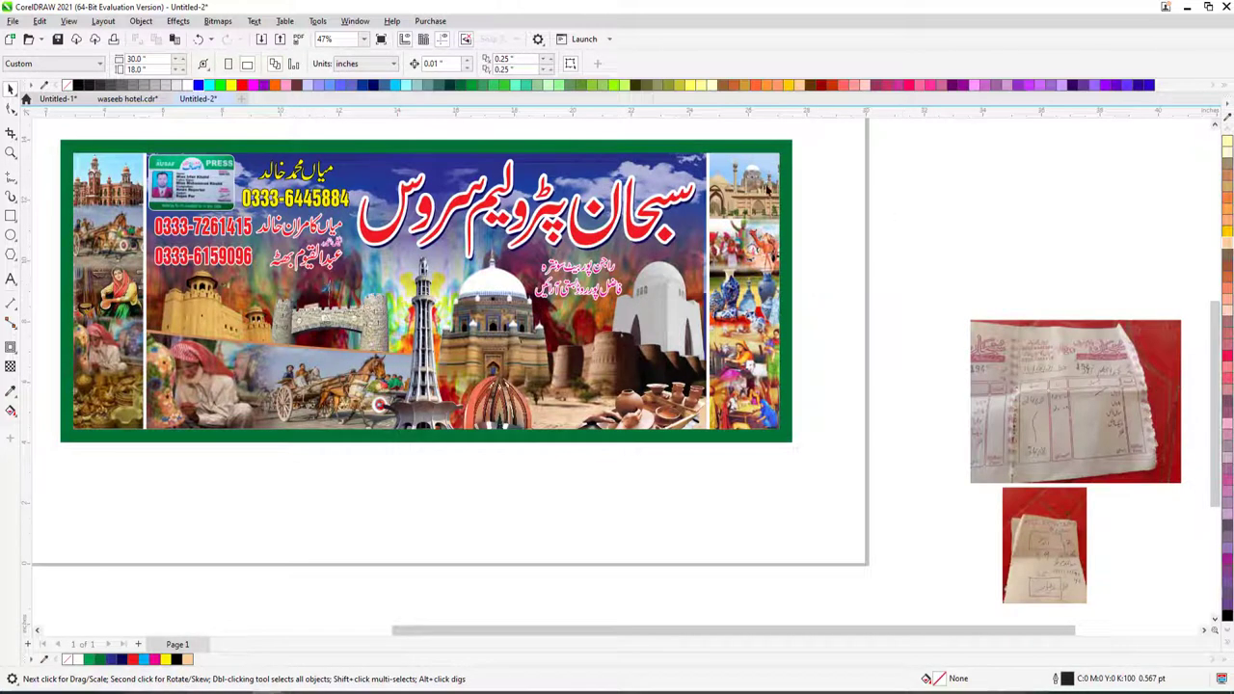
- Give the collage frame an outline drawn behind its fill
click(769, 190)
key(F12)
text(2)
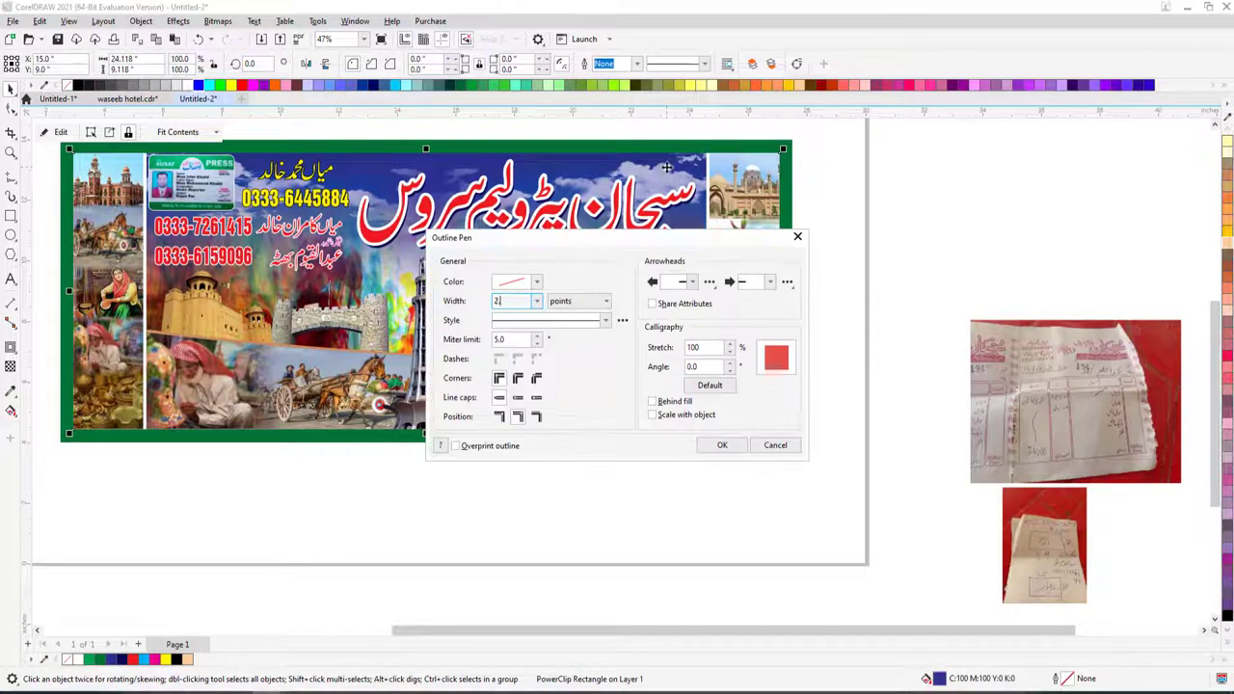
key(Return)
key(F12)
click(653, 401)
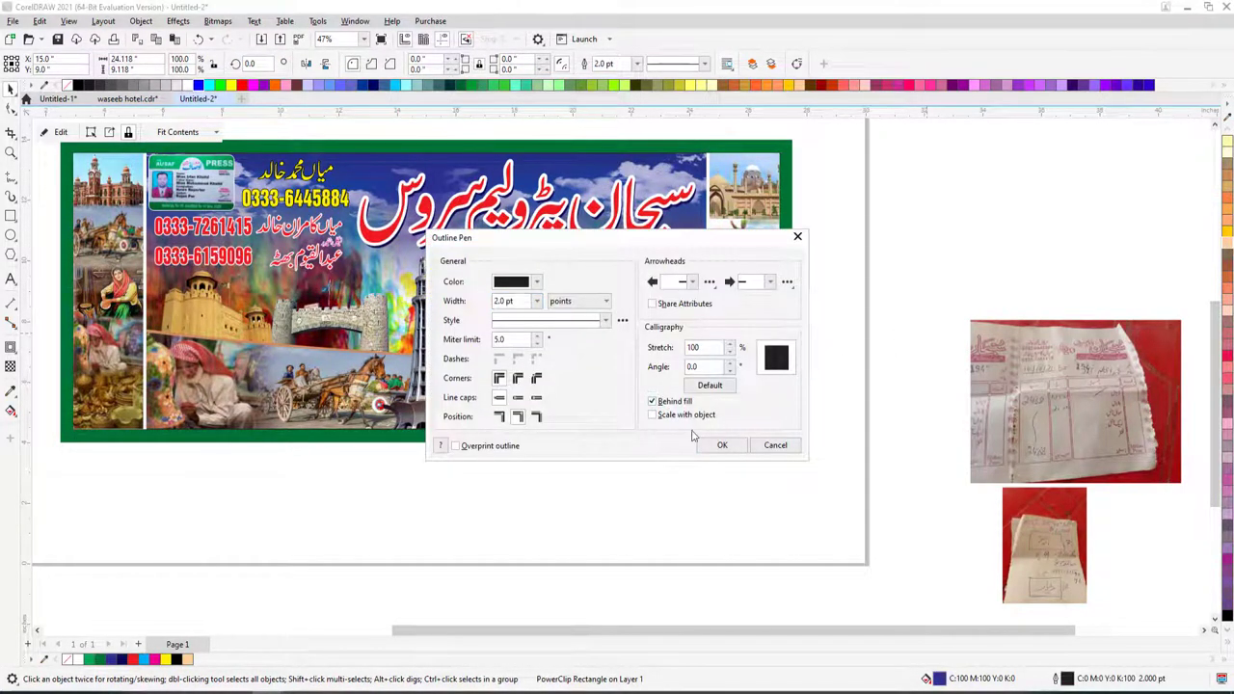
click(724, 442)
- Widen the frame's outline to 10 pt and colour it white
key(F12)
text(8)
key(Return)
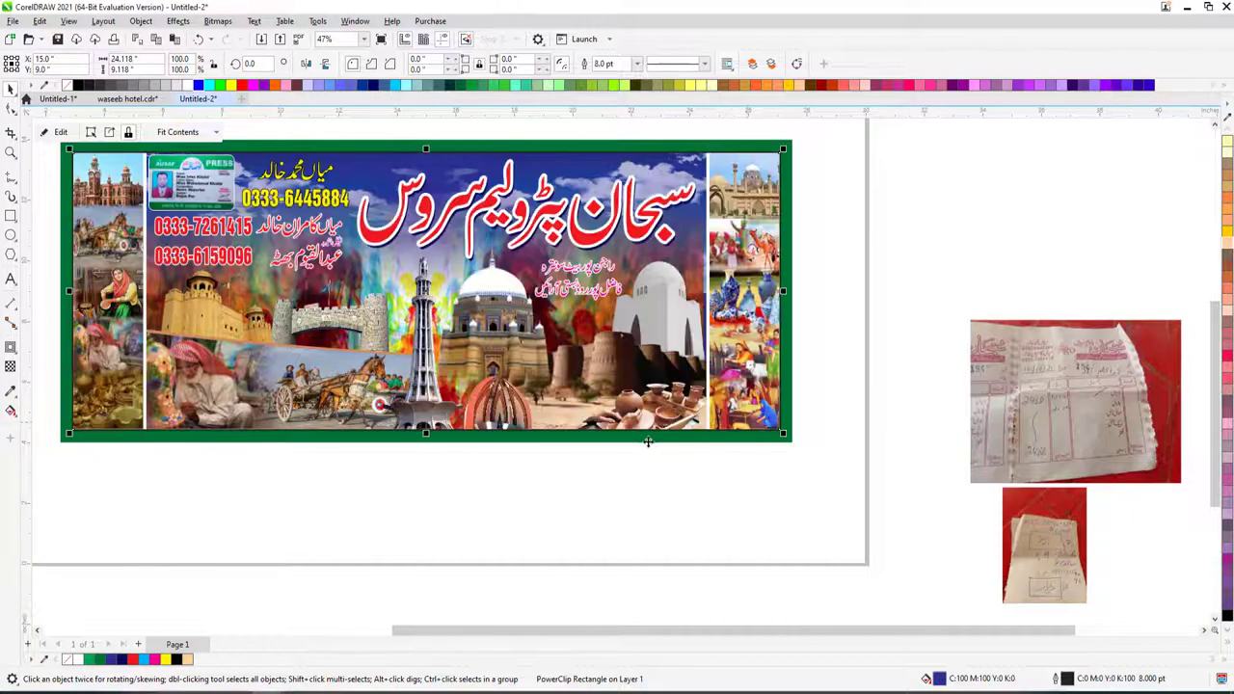
key(F12)
text(10)
key(Return)
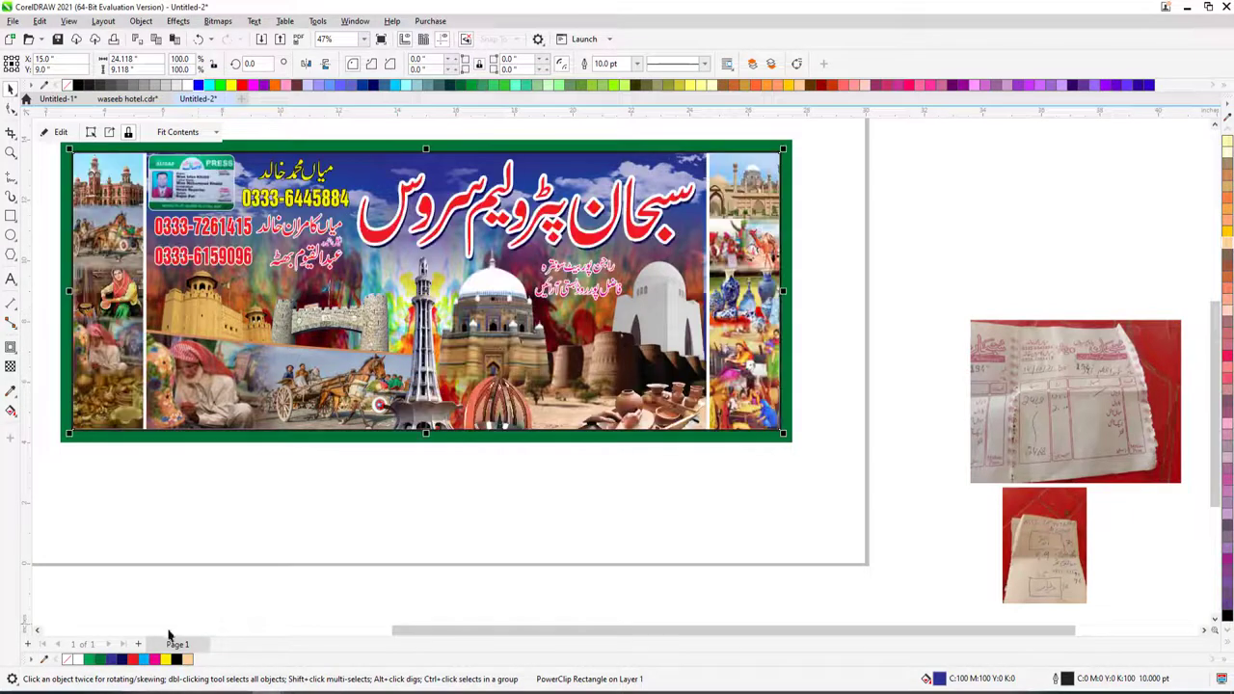
right_click(77, 662)
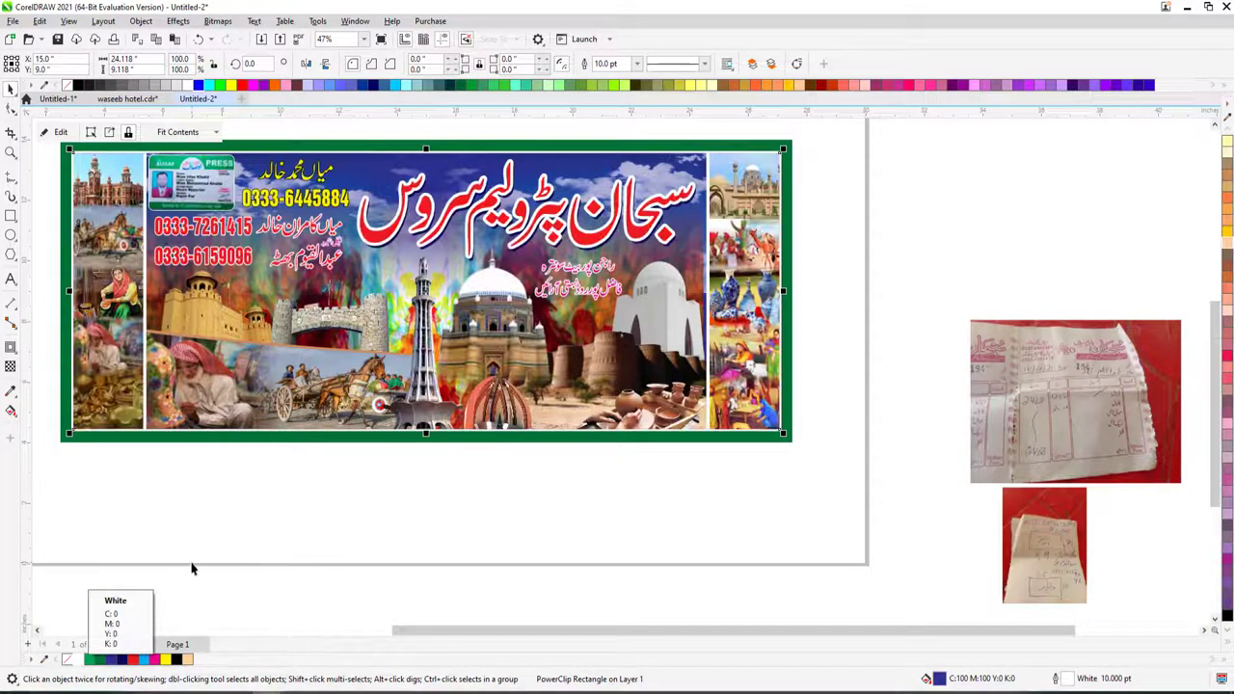
key(F12)
key(Return)
click(198, 567)
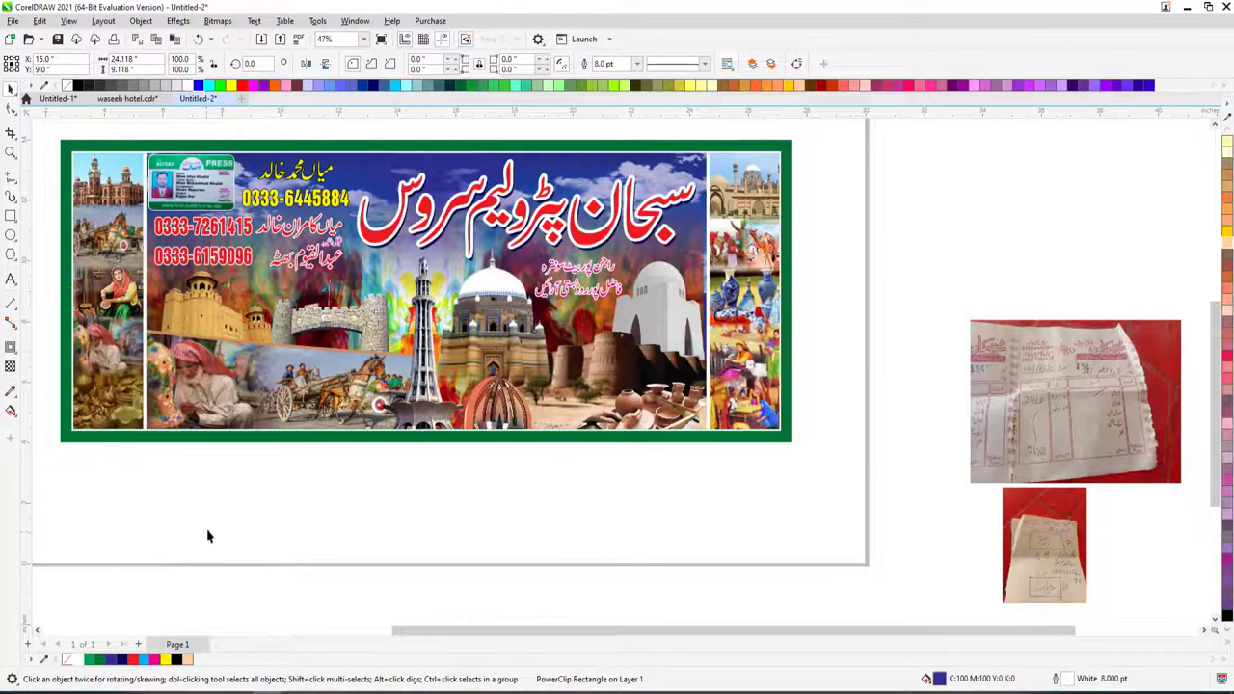
scroll(298, 543, down, 2)
scroll(394, 514, up, 2)
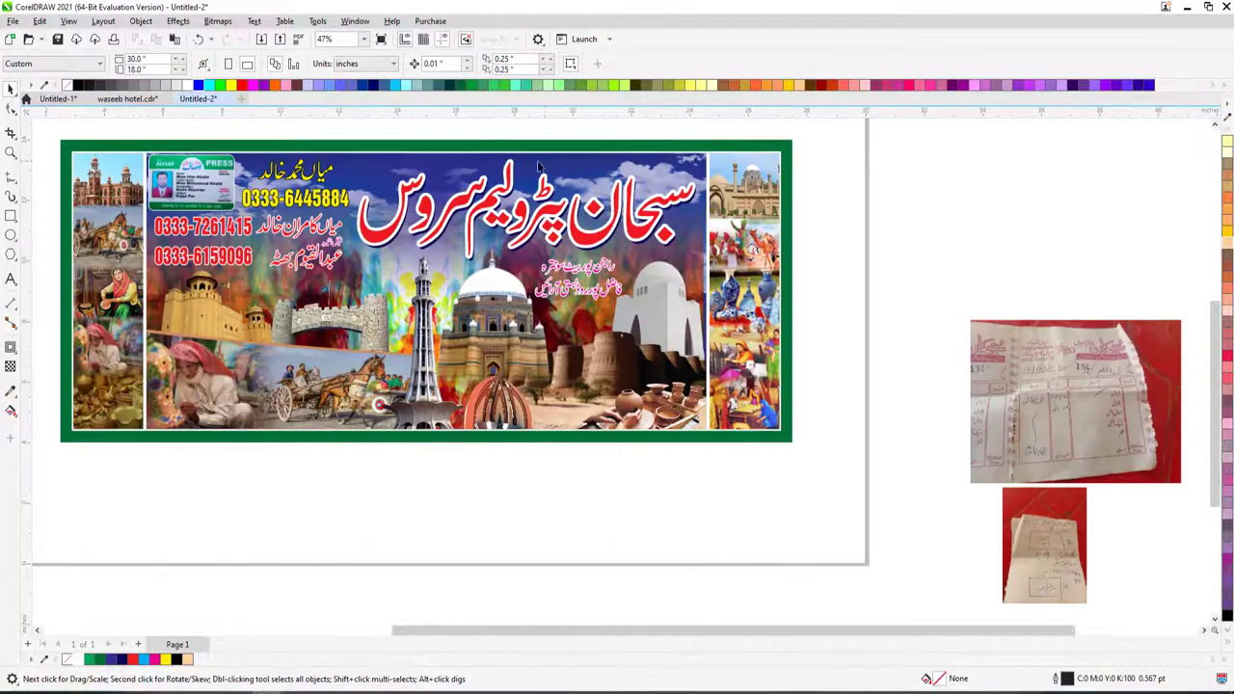
- Zoom in on the title area and select the red title group
key(z)
drag(385, 154, 820, 342)
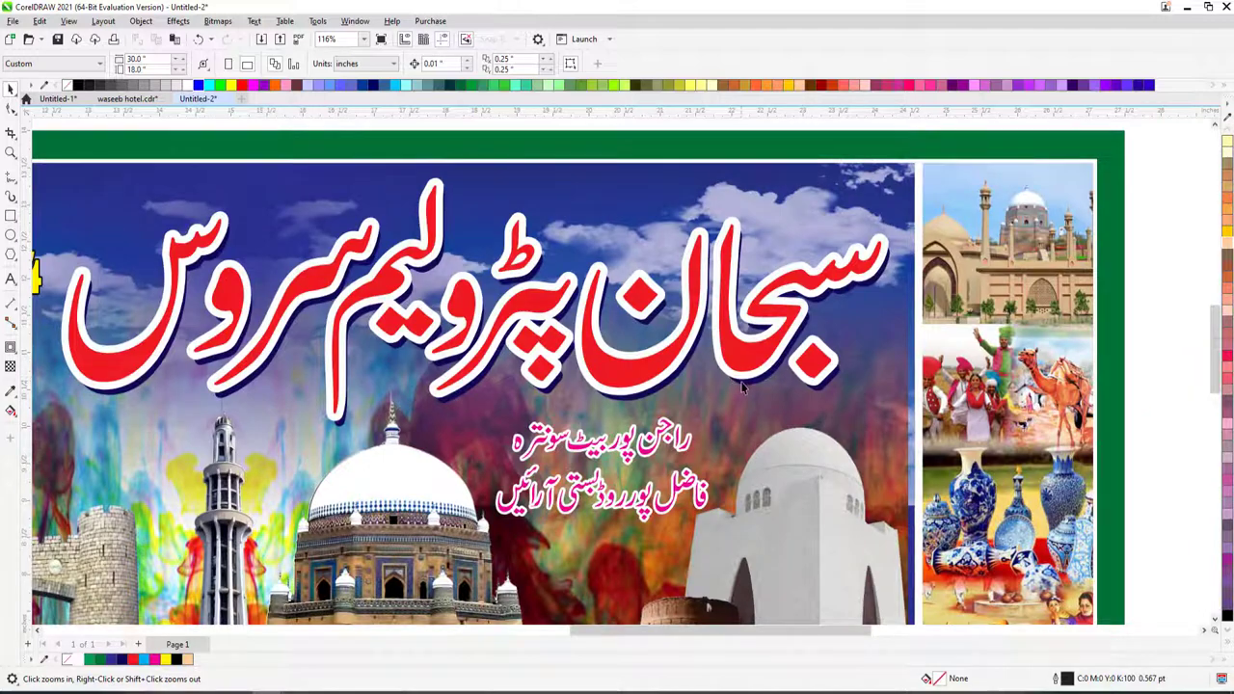
key(space)
click(750, 391)
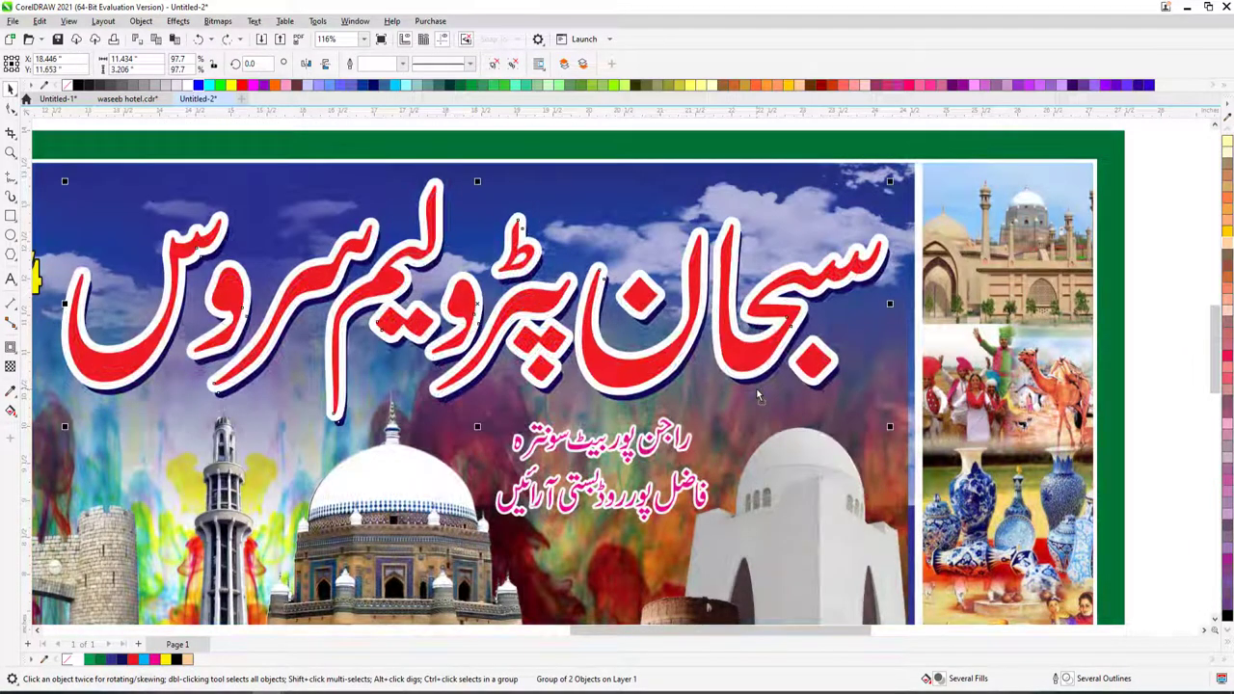
key(Delete)
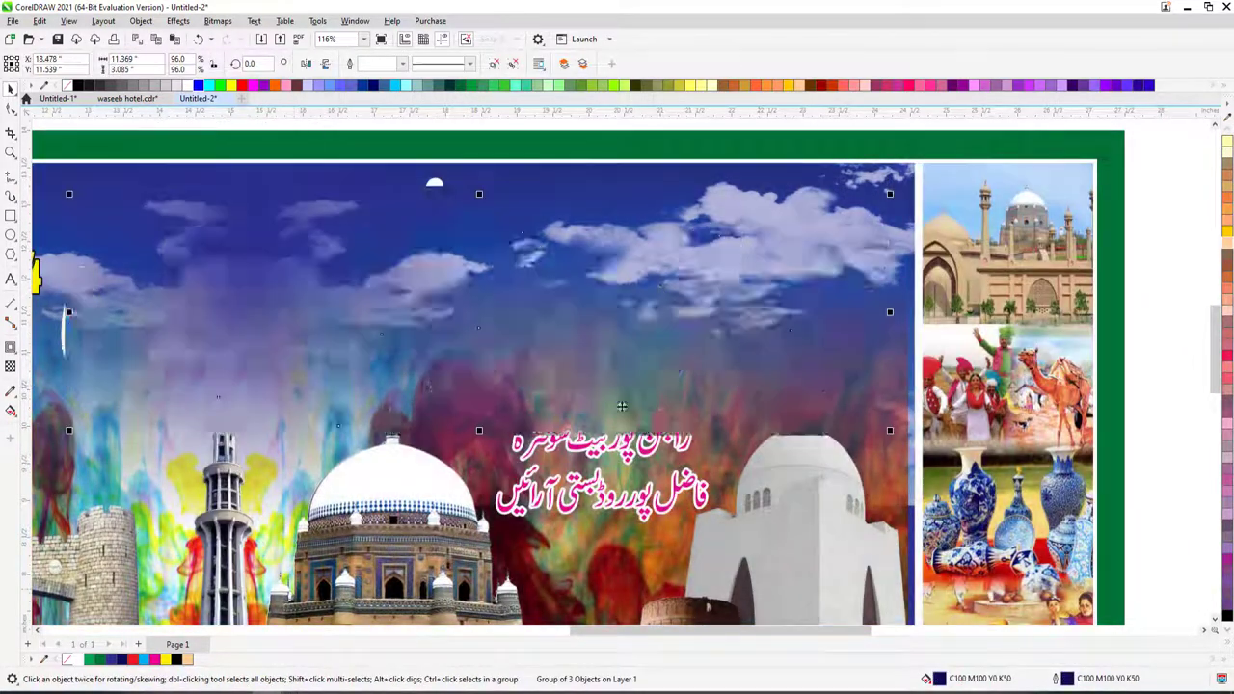
key(ctrl+z)
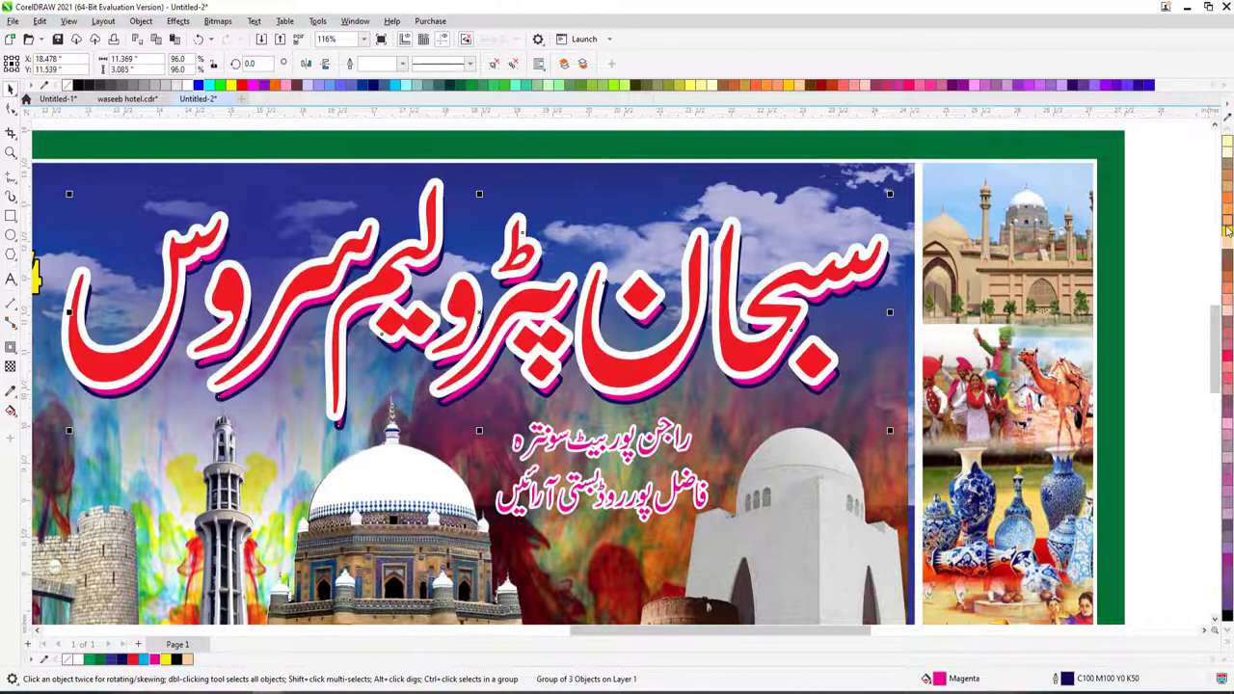
key(ctrl+z)
key(ctrl+z)
scroll(784, 400, down, 2)
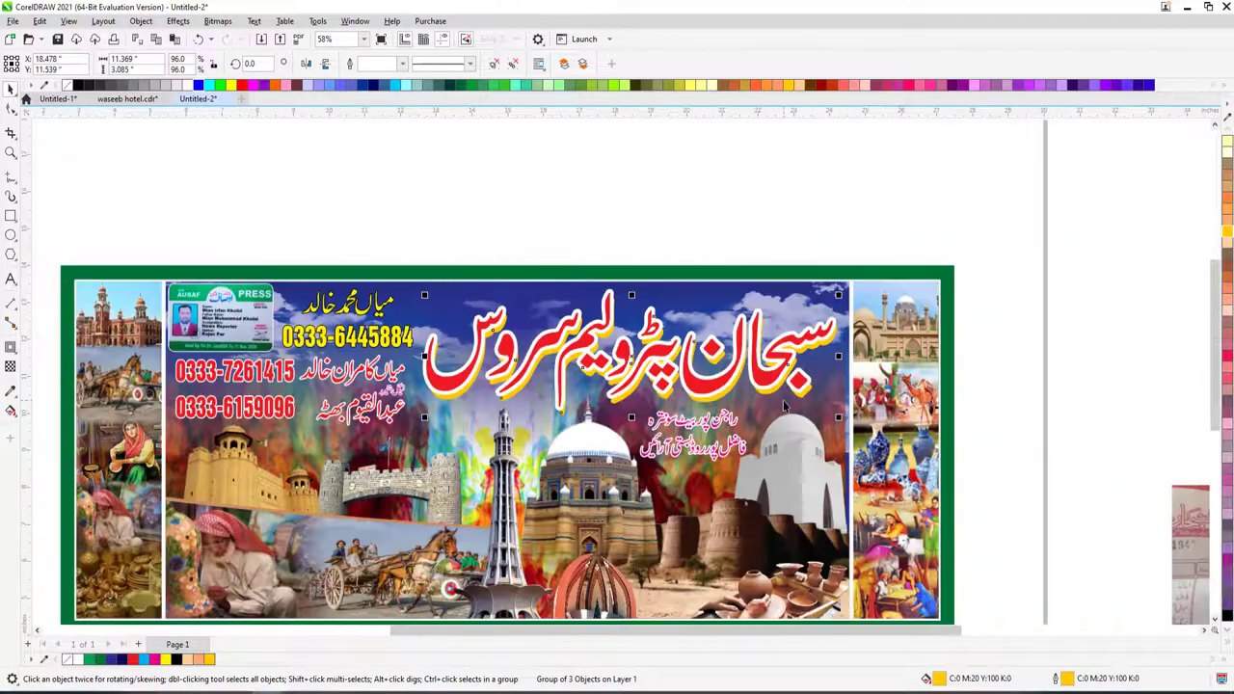
- Change the title group's fill to orange and show the whole banner with its side photos
click(1226, 628)
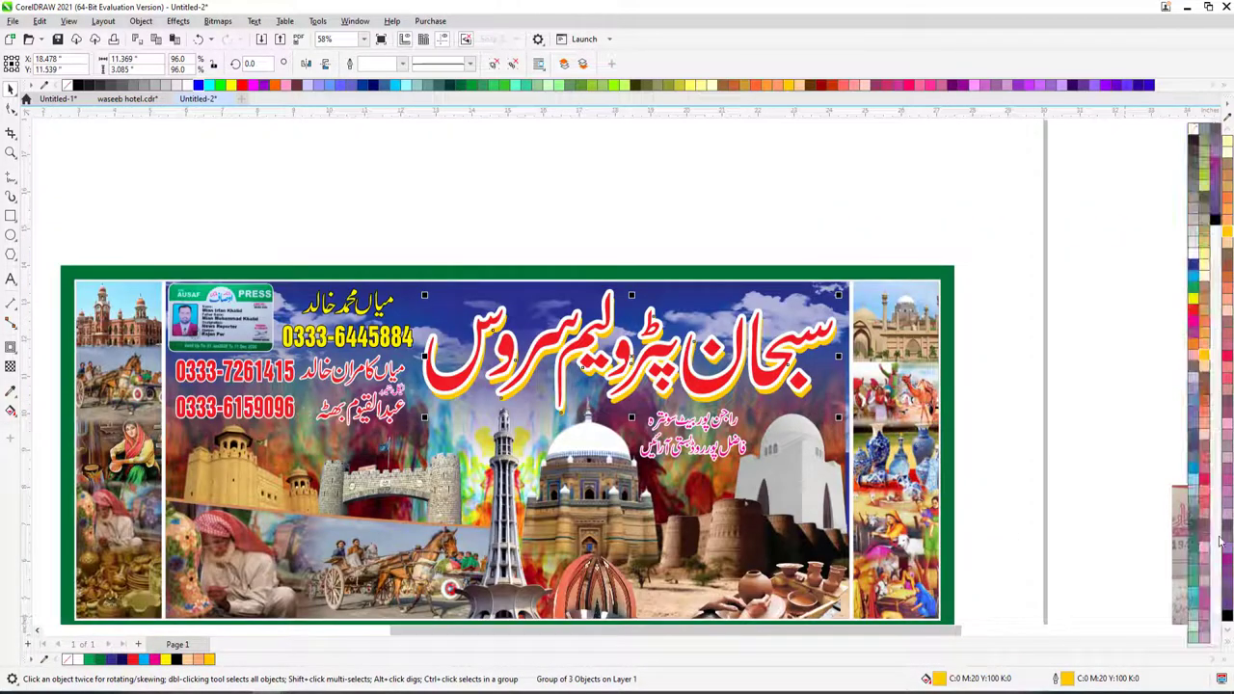
click(1194, 345)
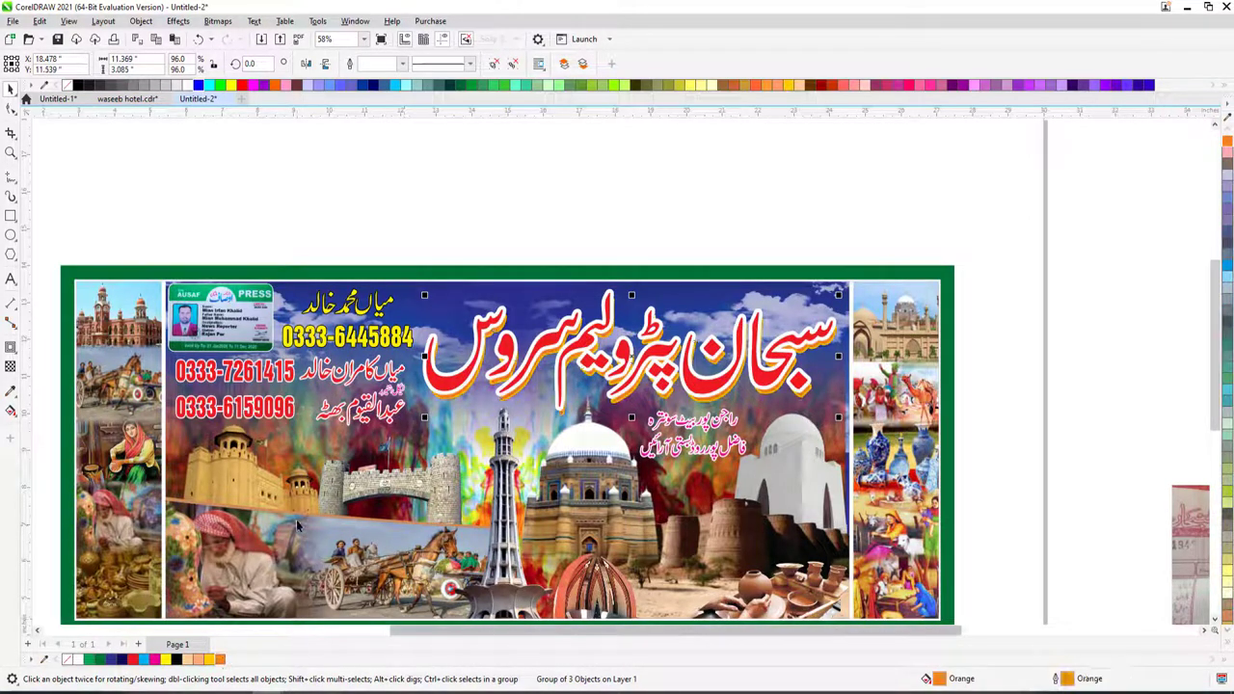
click(358, 212)
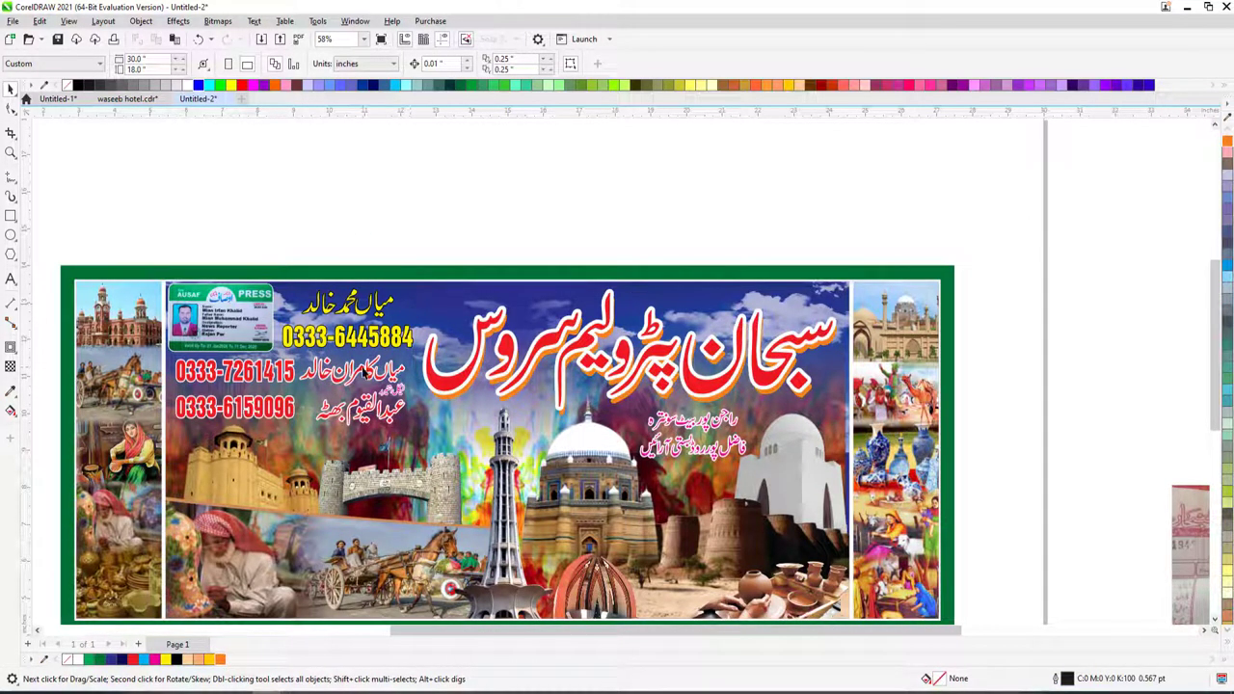
key(F4)
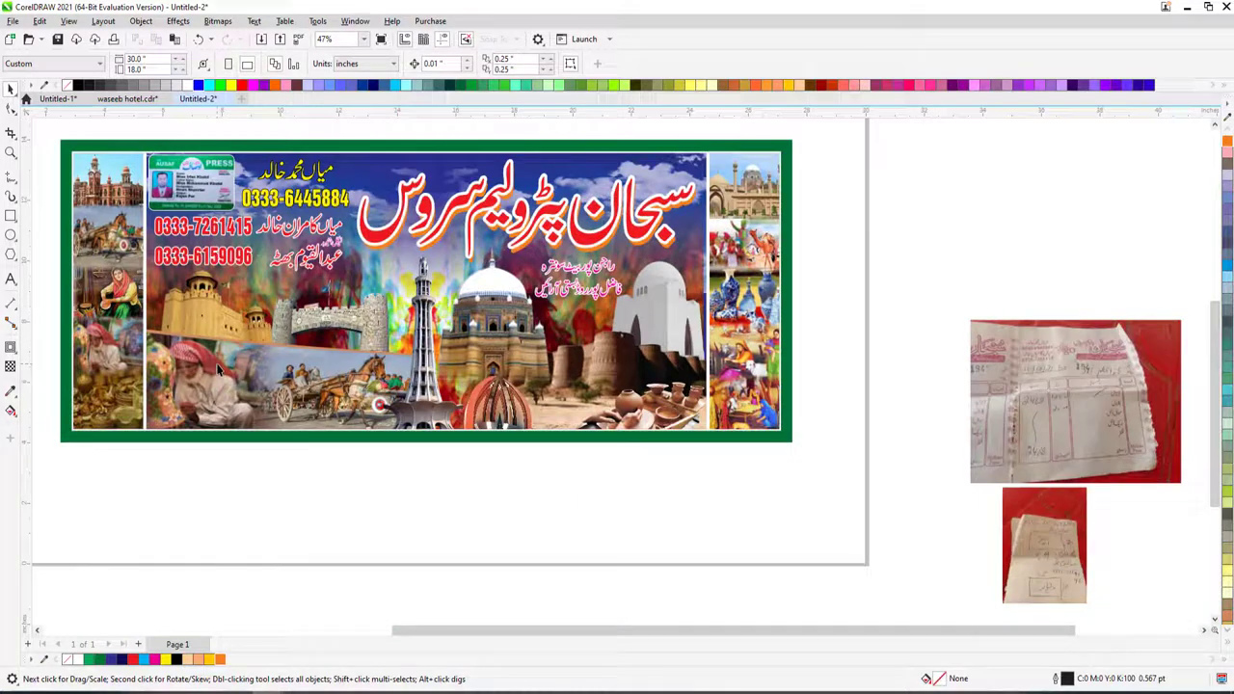
- Cover the Urdu lines with an outline-free deep-yellow ellipse, Gaussian-blurred at about 55 px
click(589, 277)
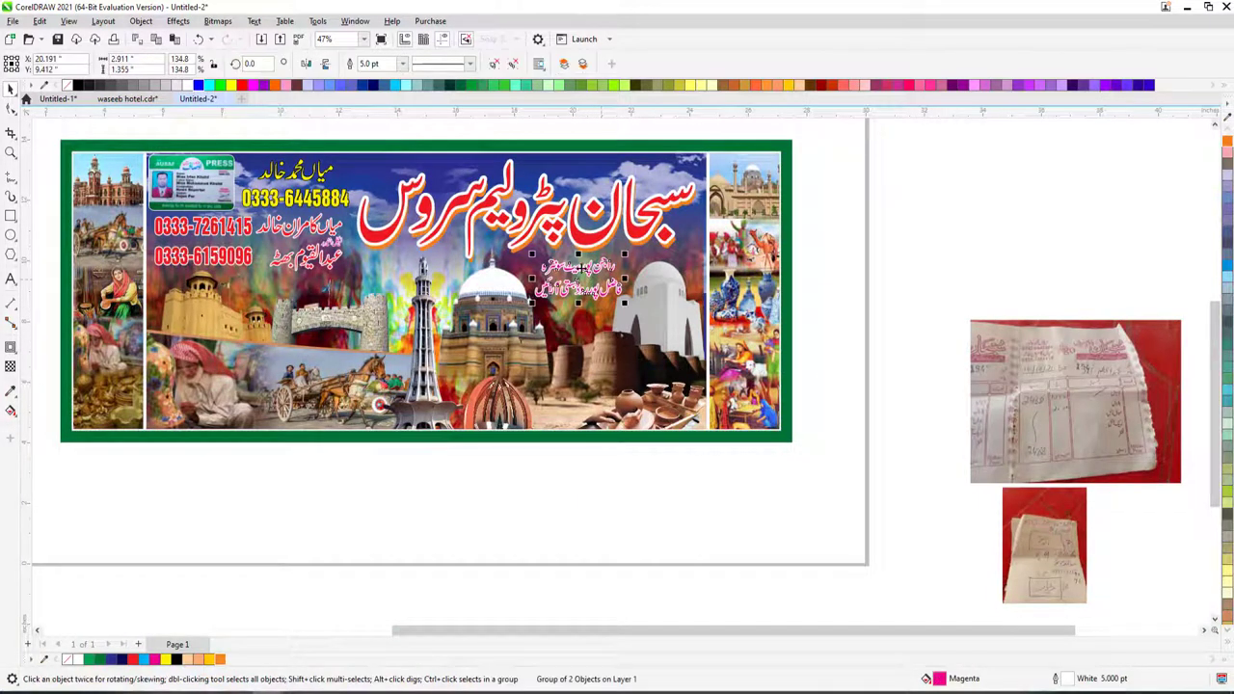
key(shift+F2)
key(F7)
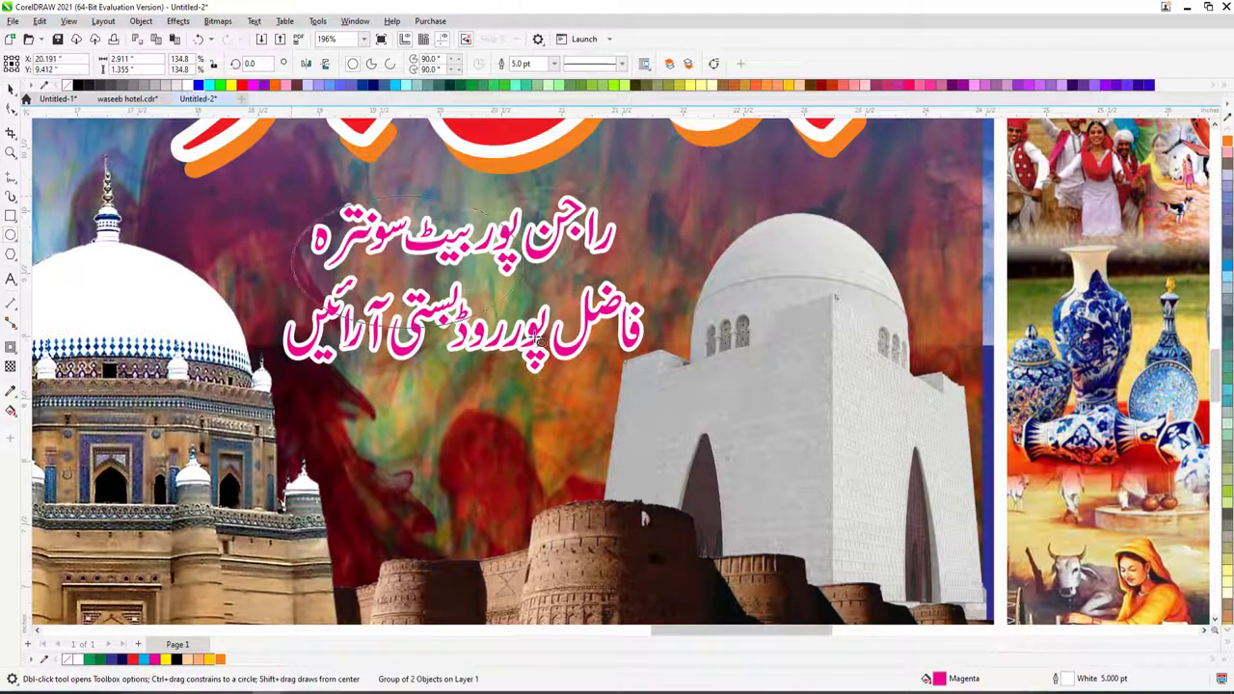
drag(540, 341, 627, 431)
drag(286, 311, 276, 310)
click(209, 659)
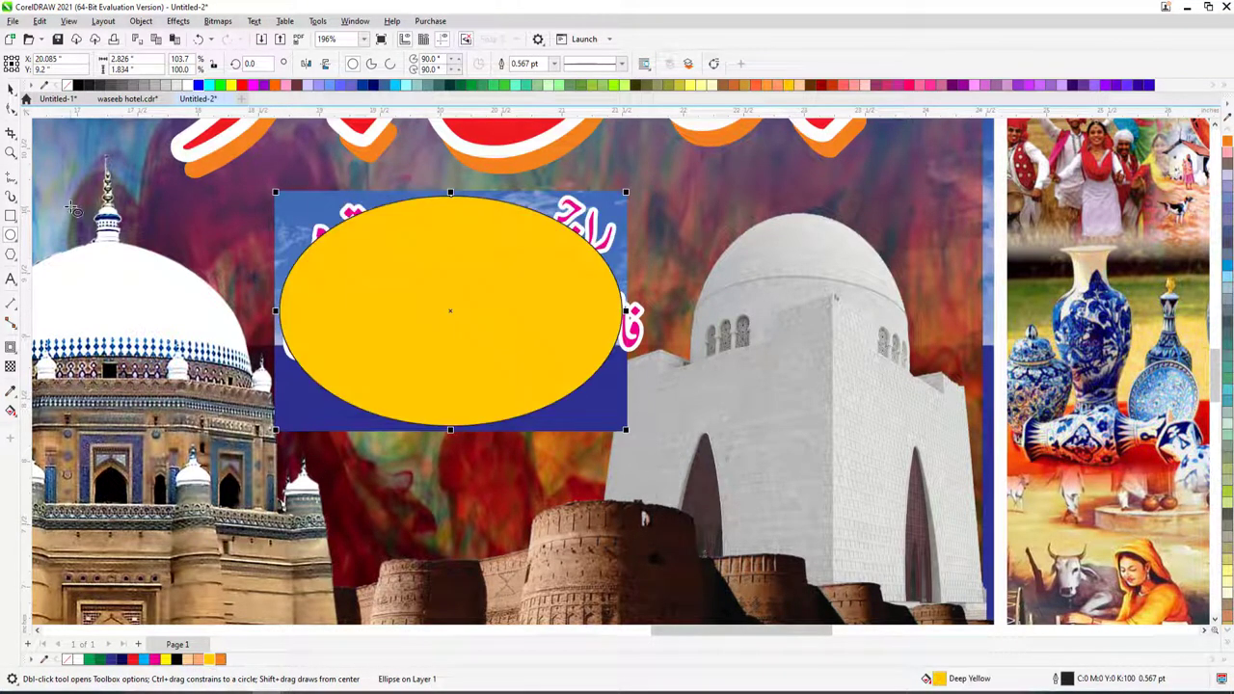
right_click(68, 86)
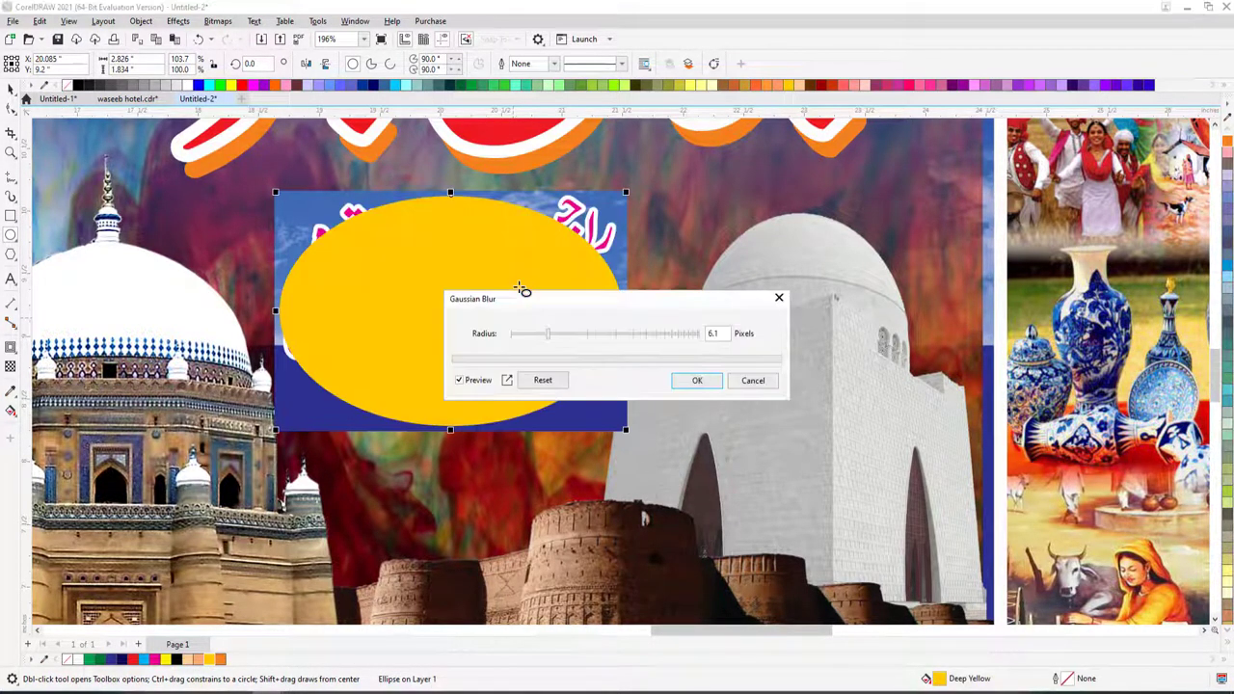
click(569, 333)
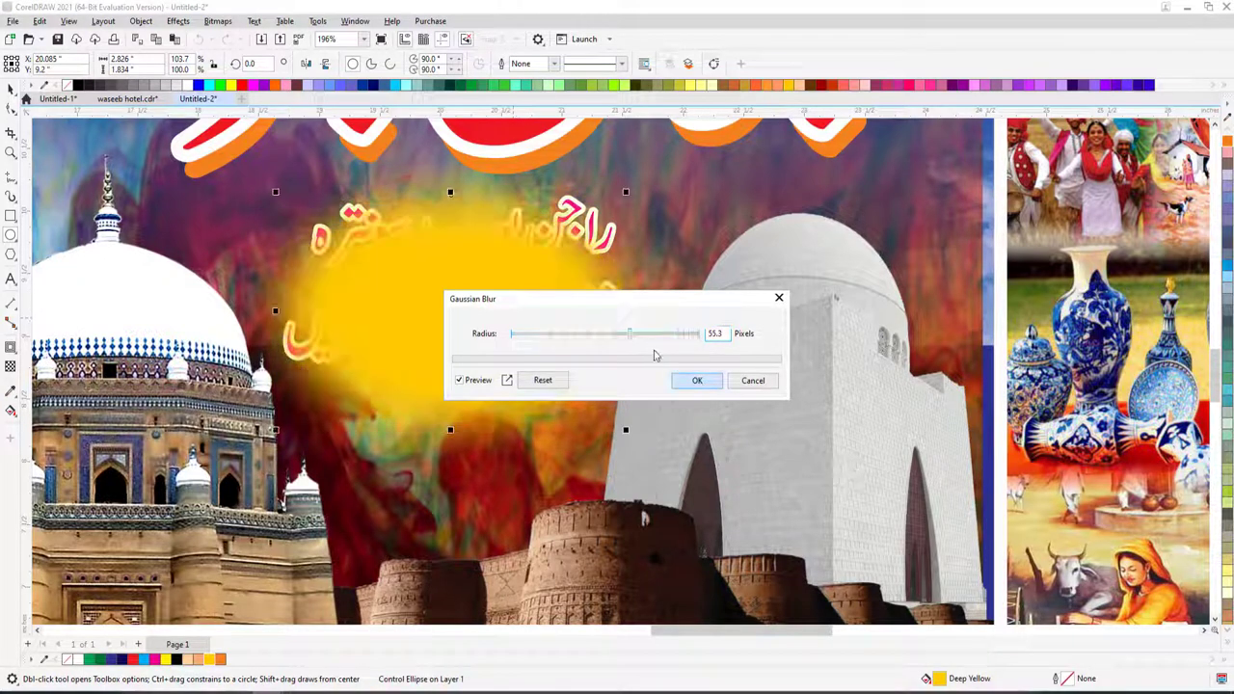
click(698, 380)
scroll(613, 253, down, 4)
key(space)
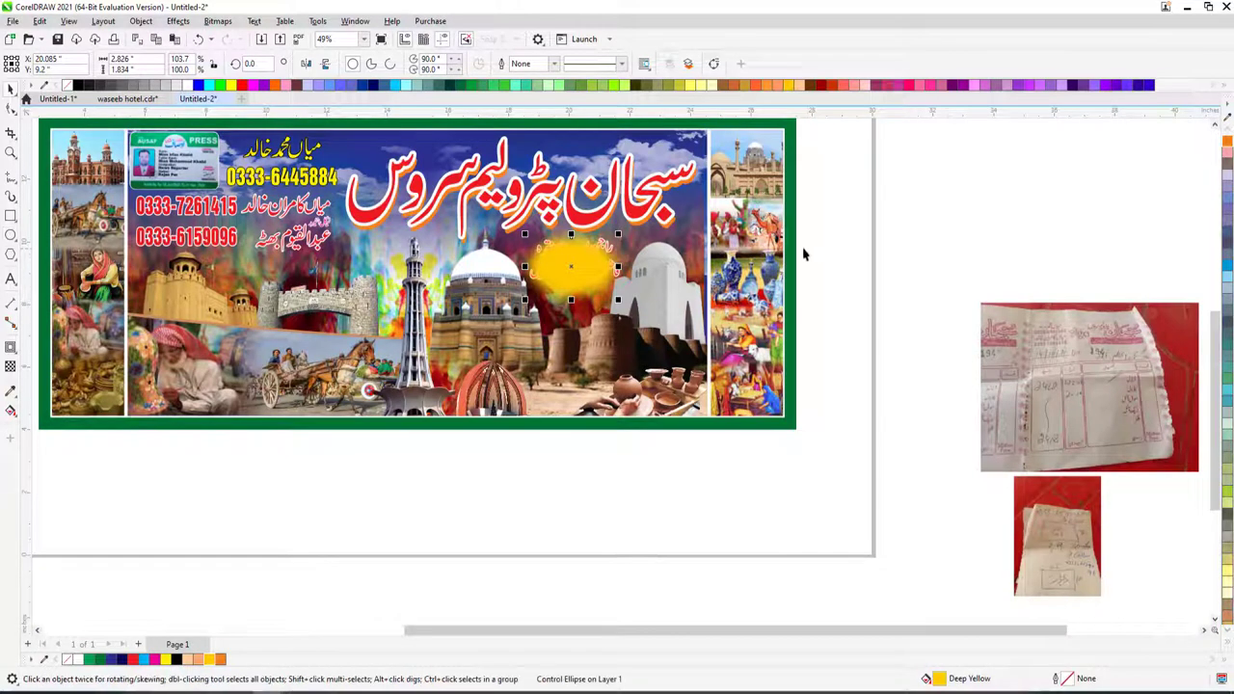
- Select the Urdu text group and make it black
key(Escape)
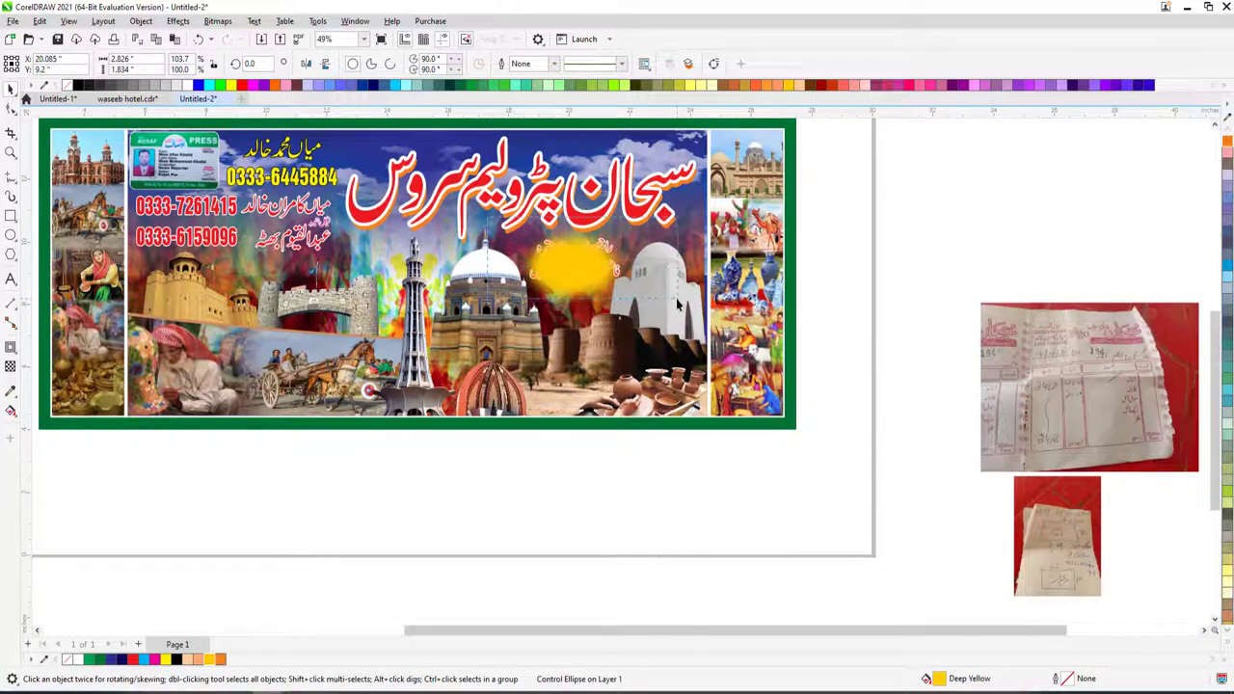
click(679, 302)
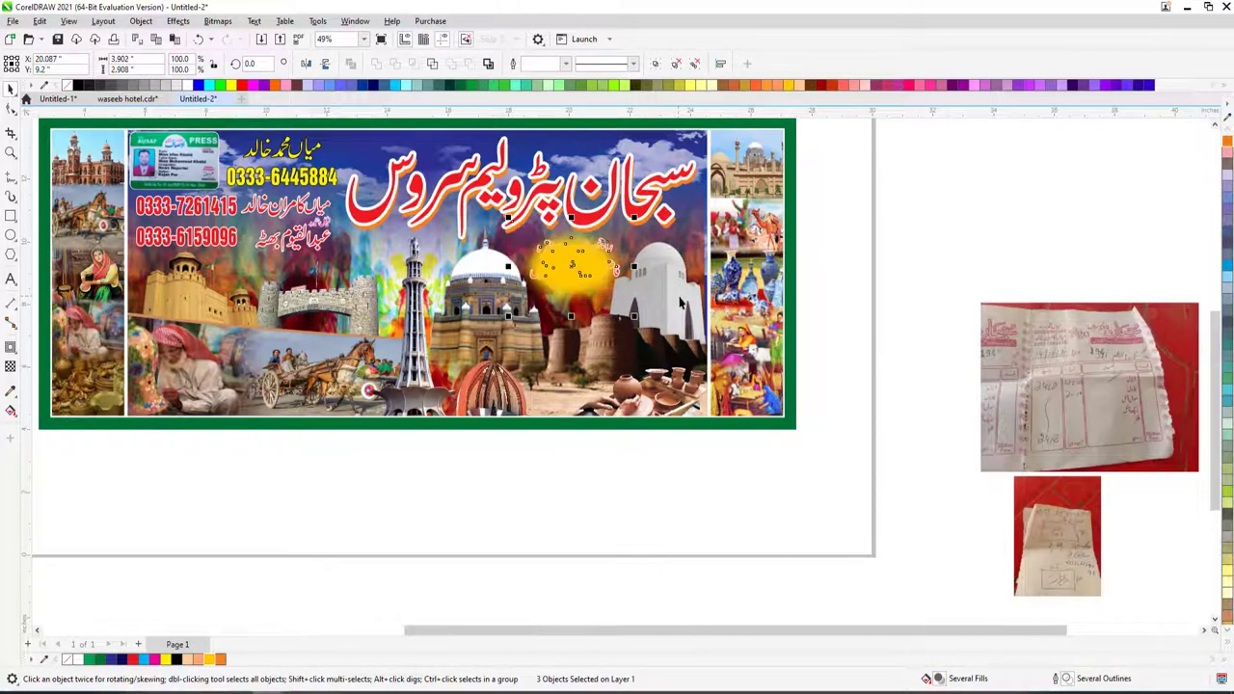
click(611, 250)
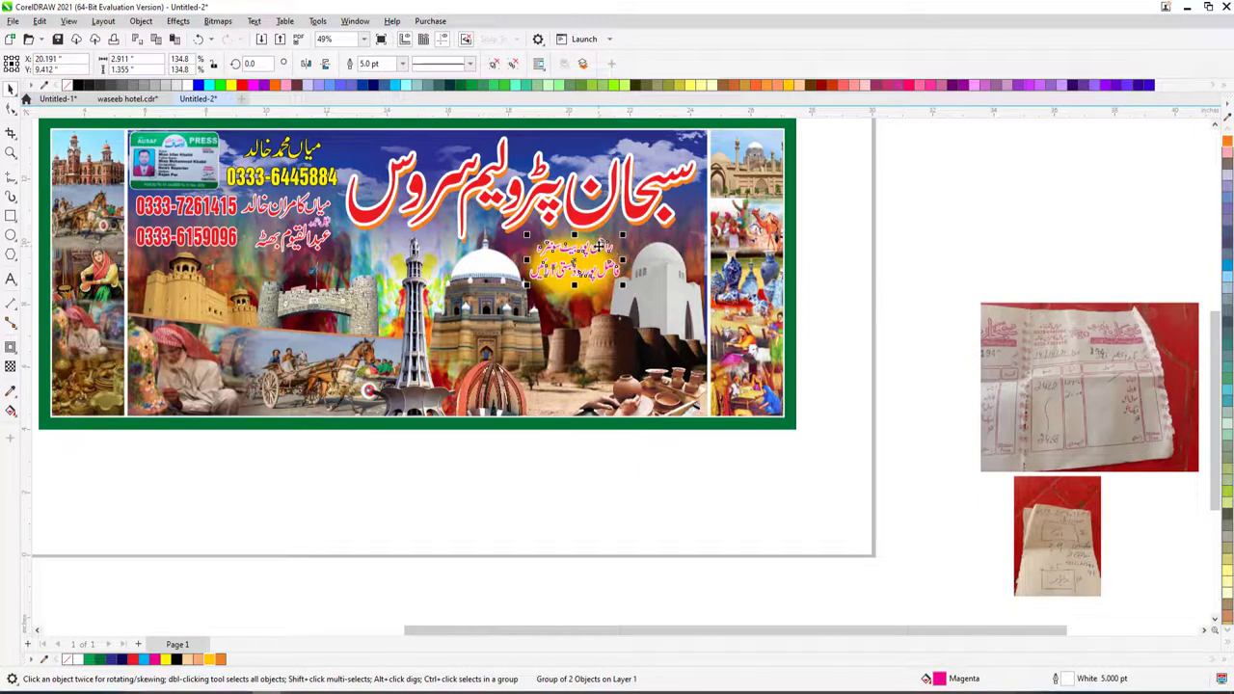
key(z)
key(shift+F2)
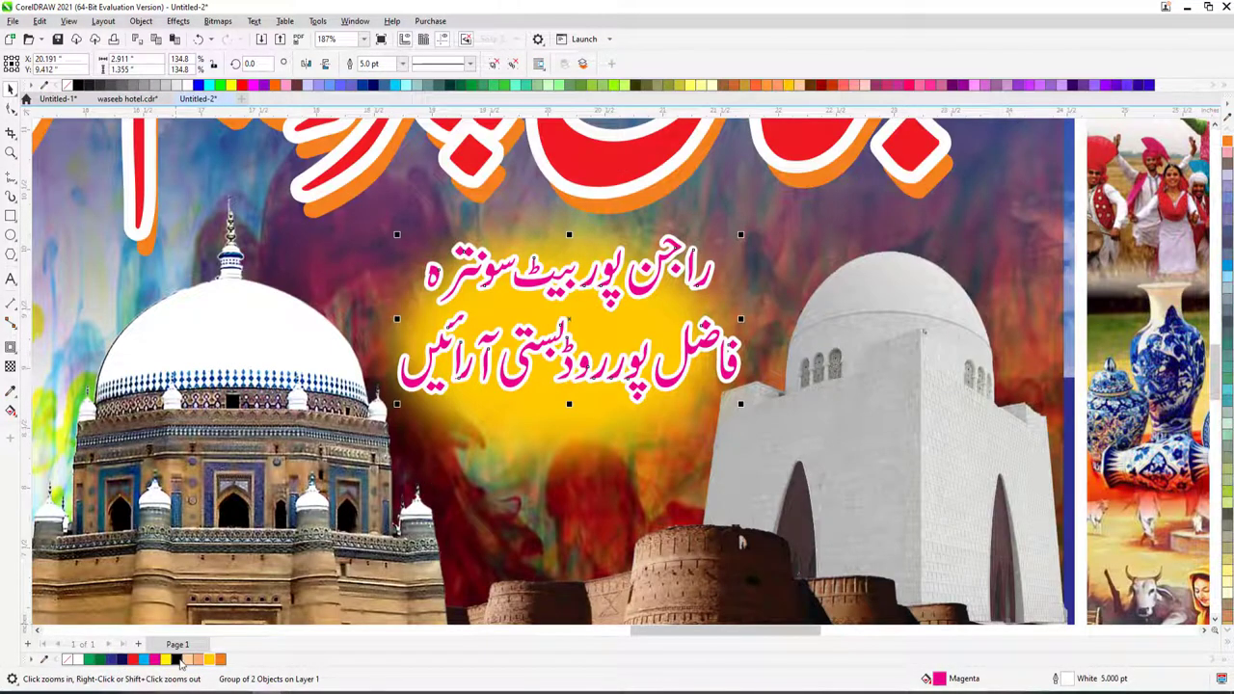
click(178, 661)
- Stretch the yellow glow wider and place it with the text into the banner background
click(582, 406)
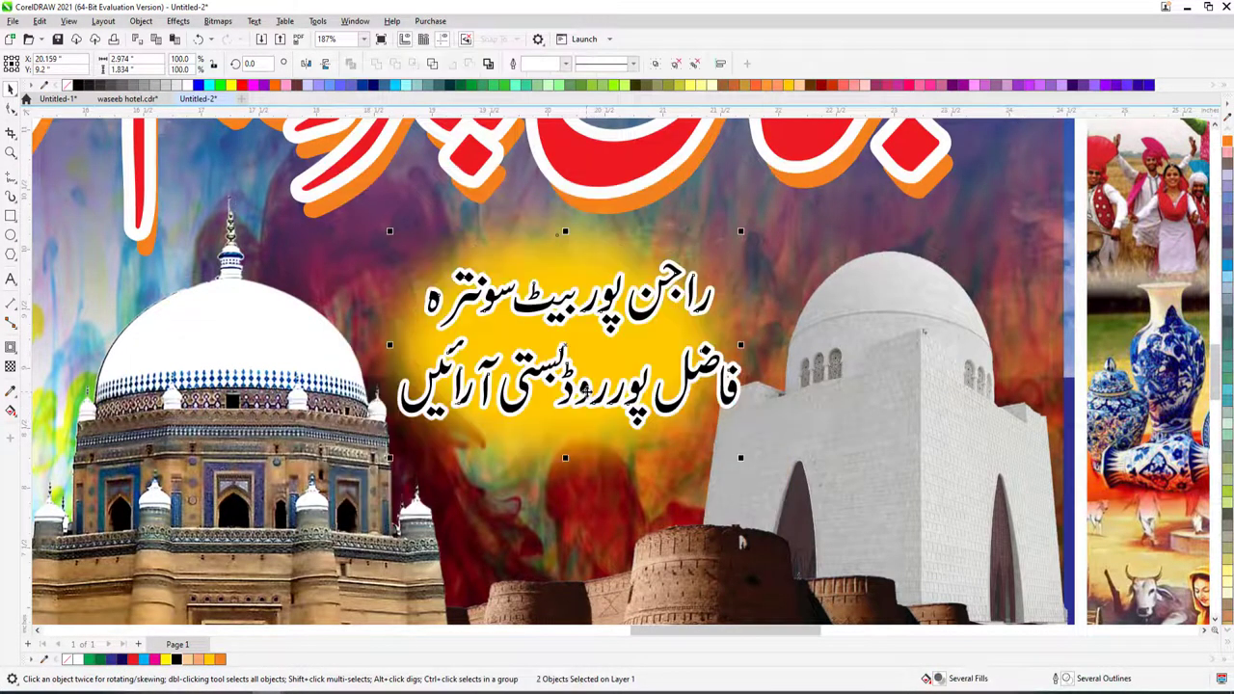
alt+click(583, 387)
drag(724, 345, 924, 528)
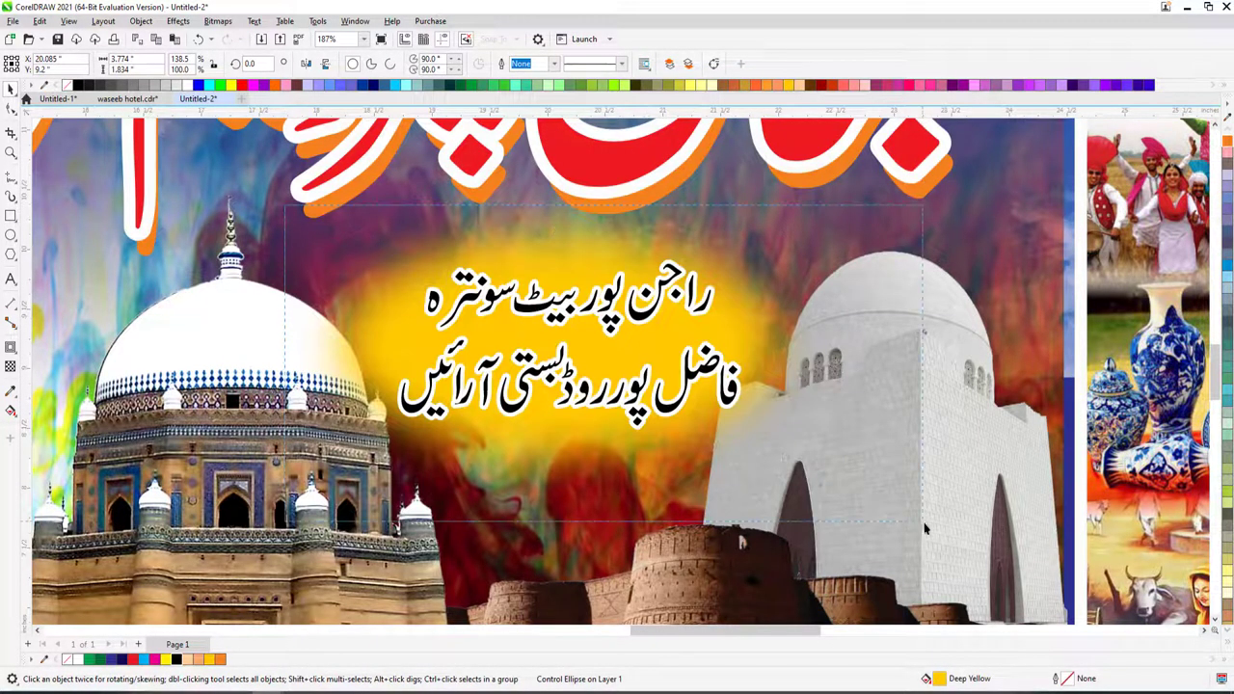
click(746, 429)
scroll(747, 428, down, 2)
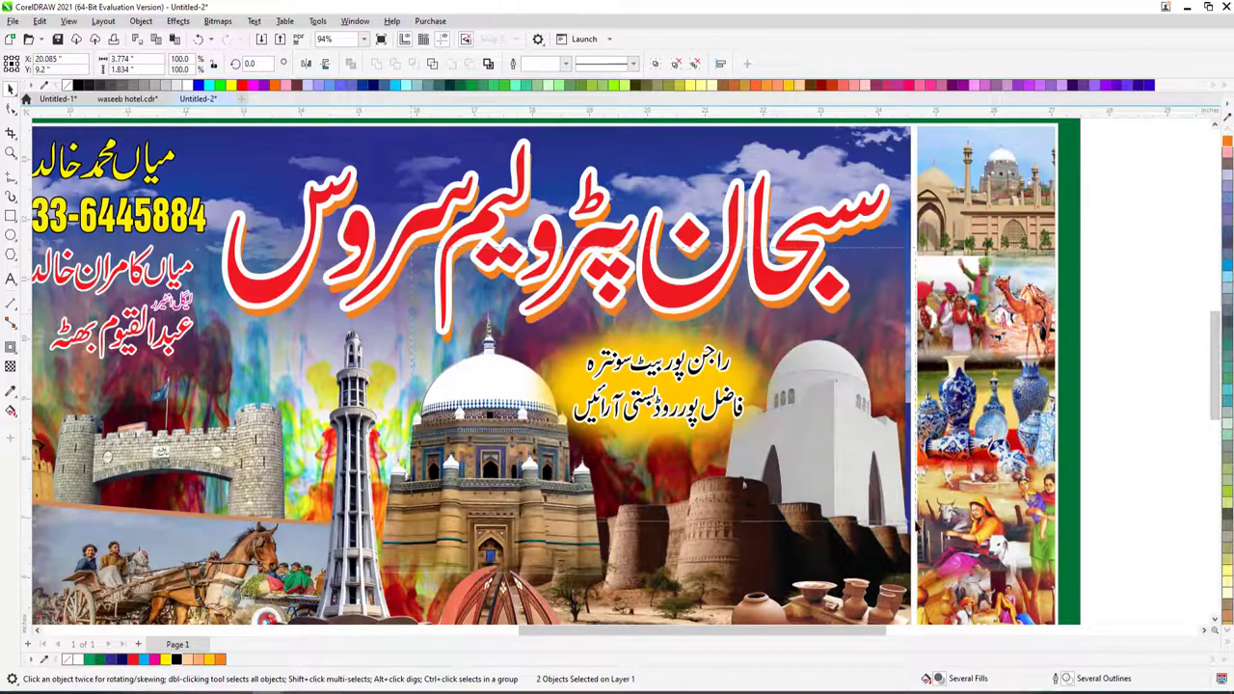
drag(806, 288, 528, 461)
drag(694, 380, 687, 362)
scroll(686, 363, down, 2)
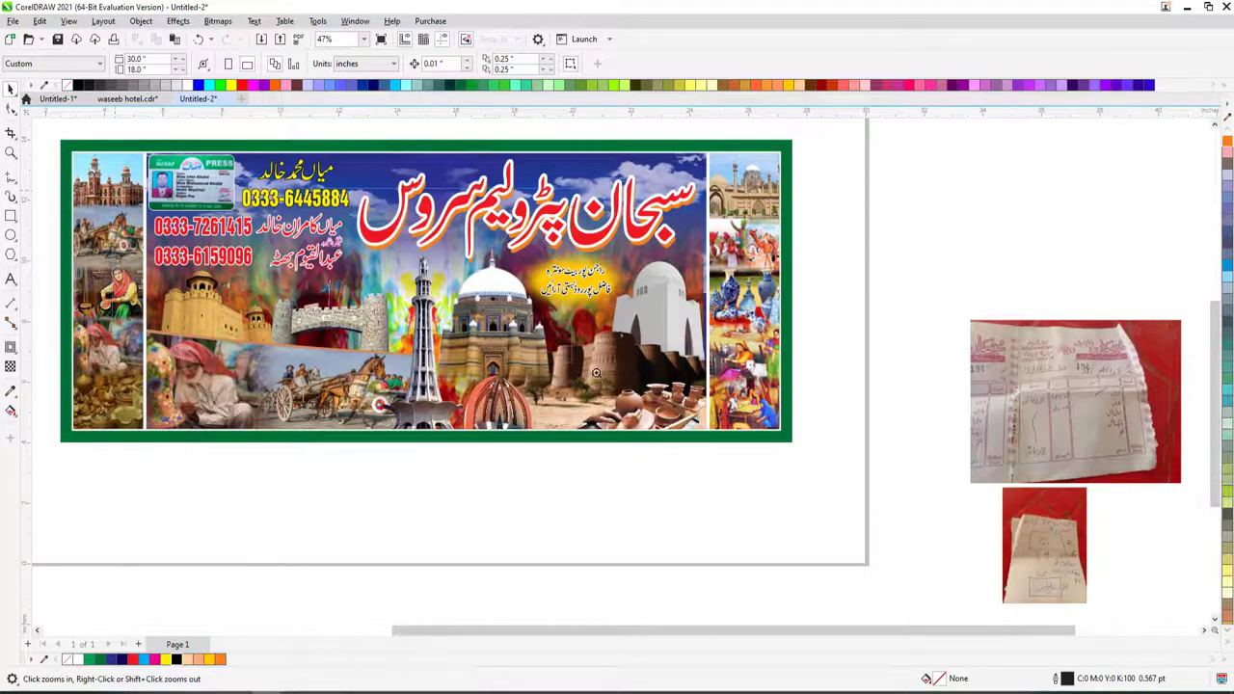
scroll(169, 226, up, 2)
key(F6)
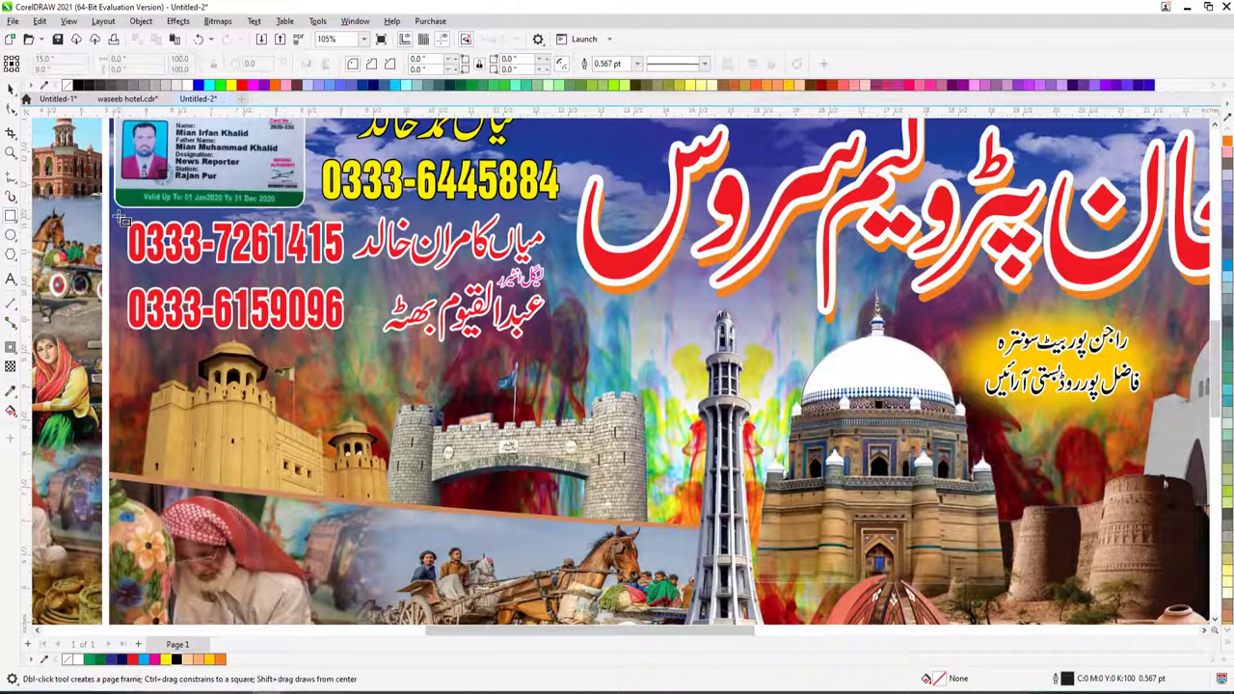
- Select the whole banner artwork and stretch it slightly taller downward
drag(122, 220, 562, 361)
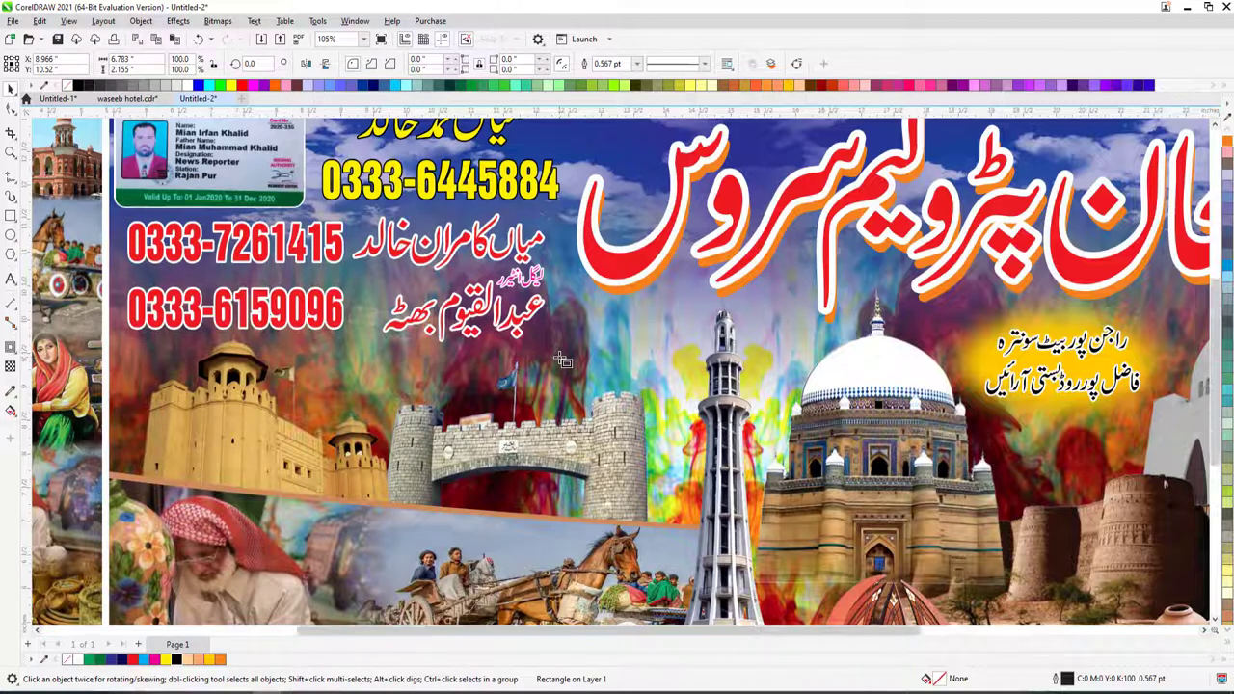
scroll(562, 361, down, 2)
key(space)
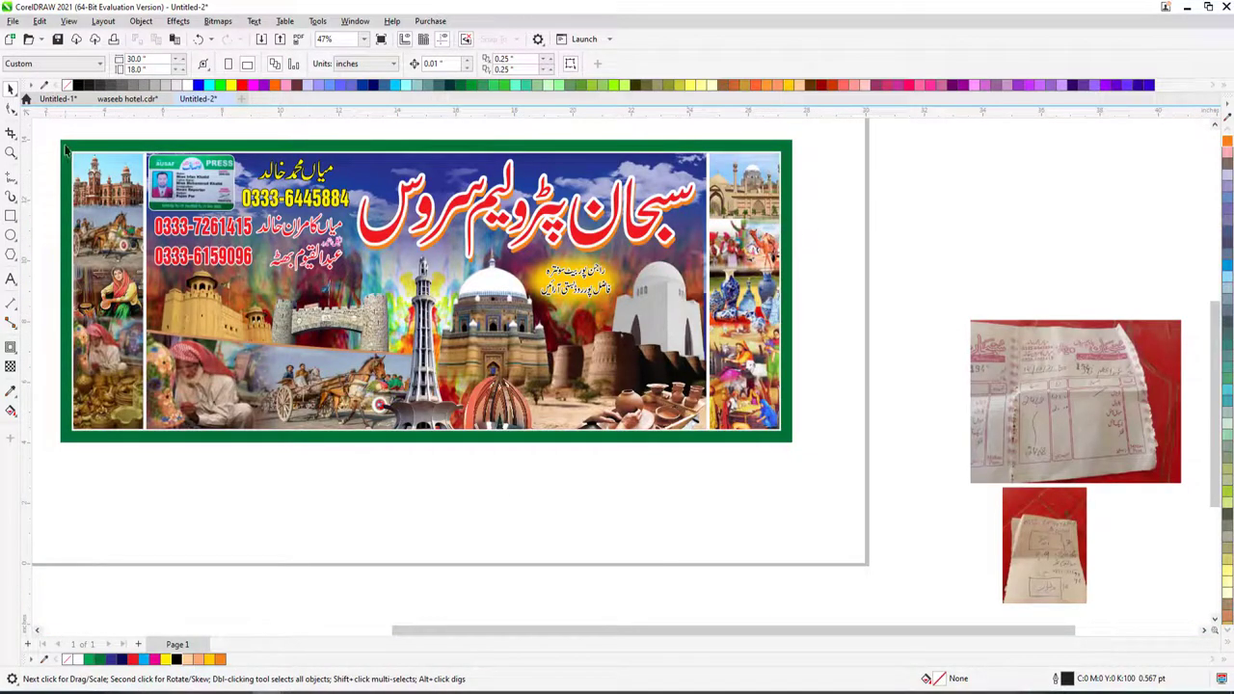
drag(65, 145, 663, 408)
key(ctrl+z)
click(55, 162)
drag(65, 144, 788, 450)
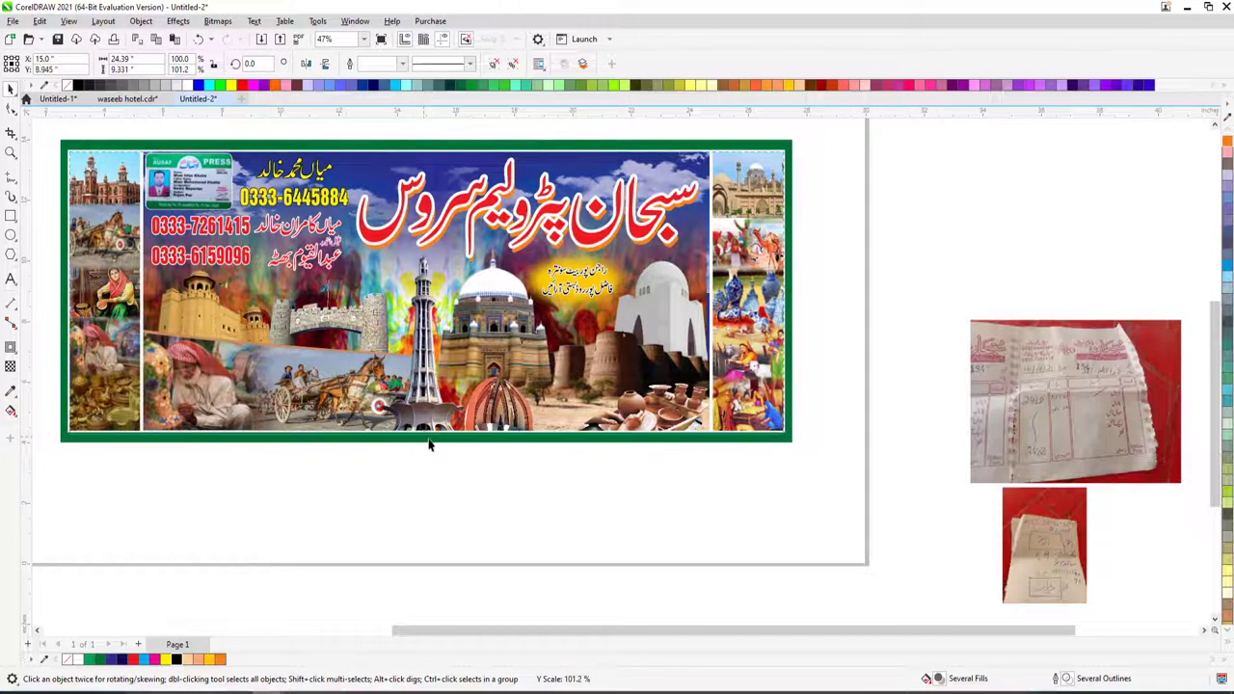
drag(427, 435, 435, 446)
click(472, 487)
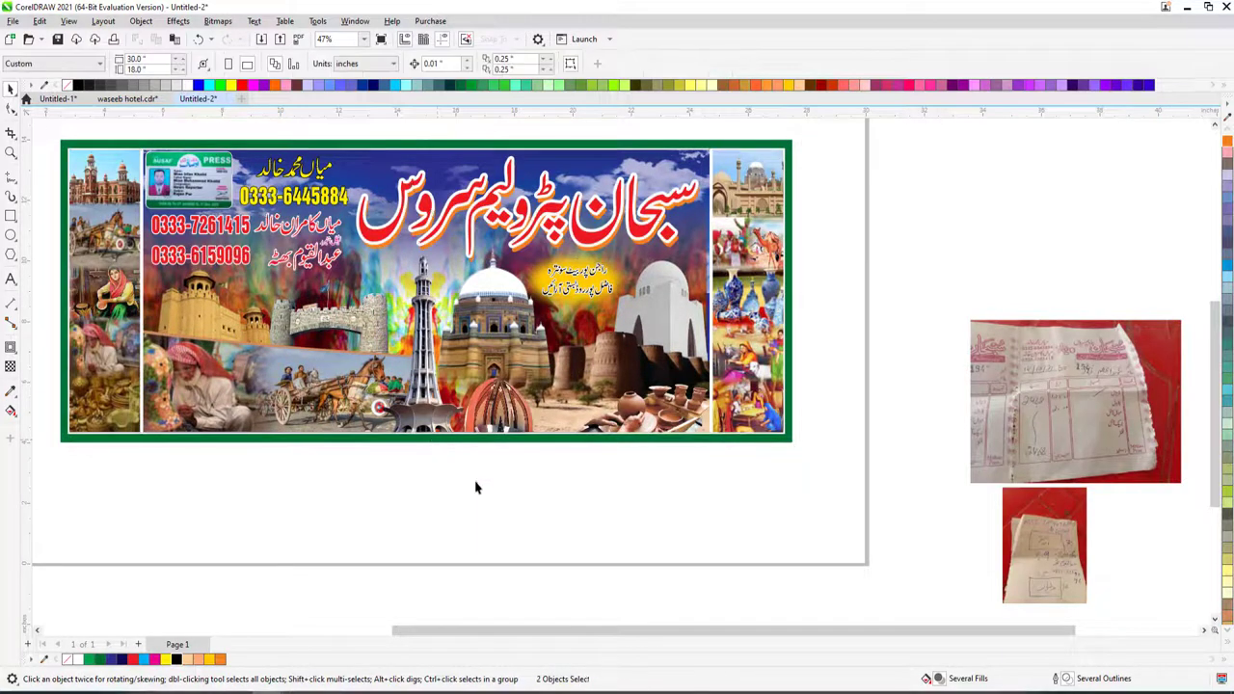
- Delete the two receipt photos beside the page and fit the banner in view
click(1030, 413)
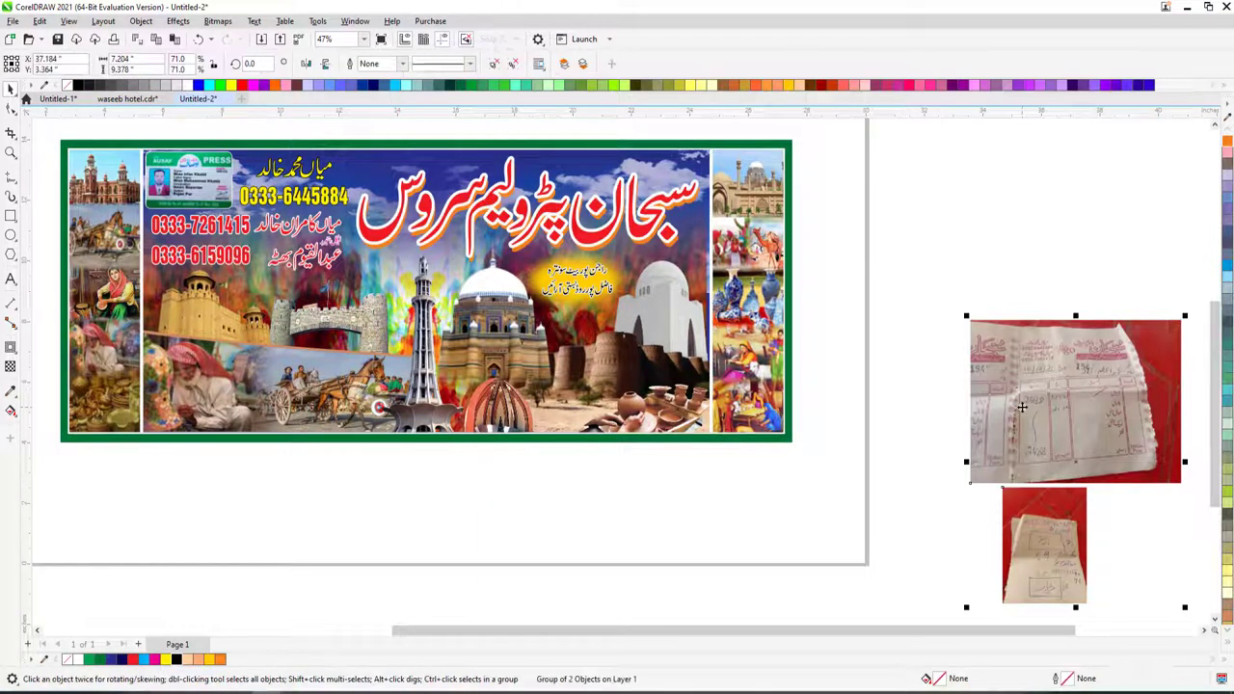
key(Delete)
key(F4)
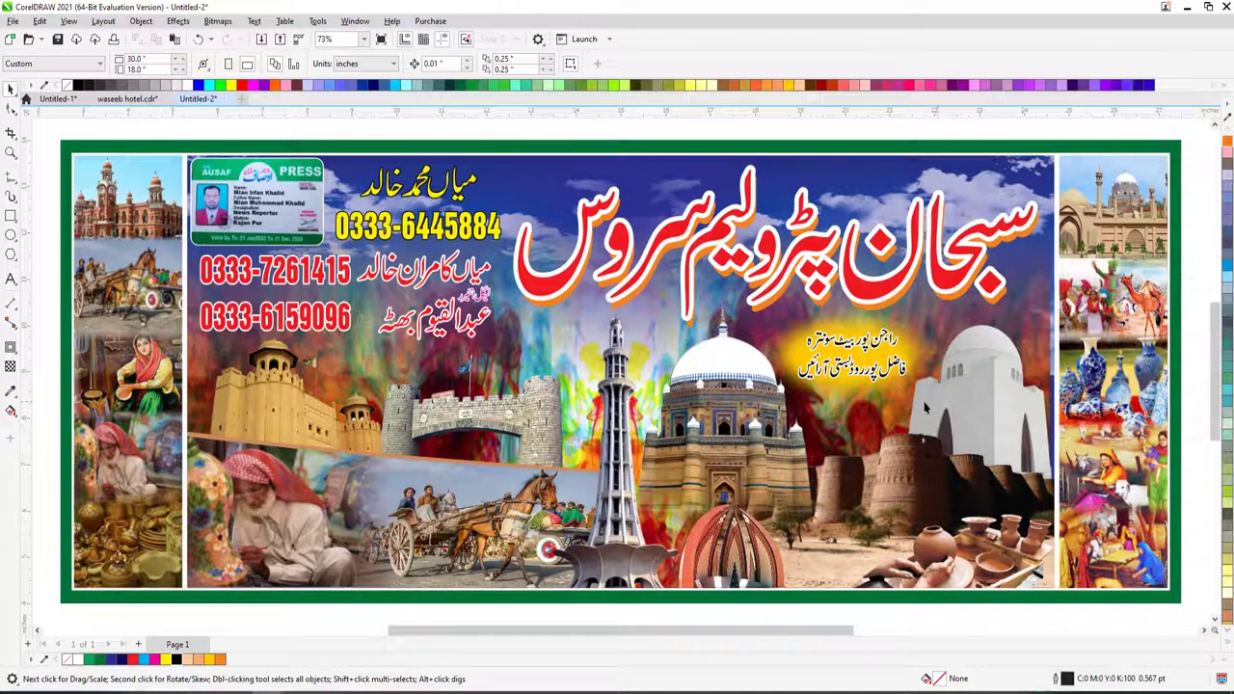
click(693, 400)
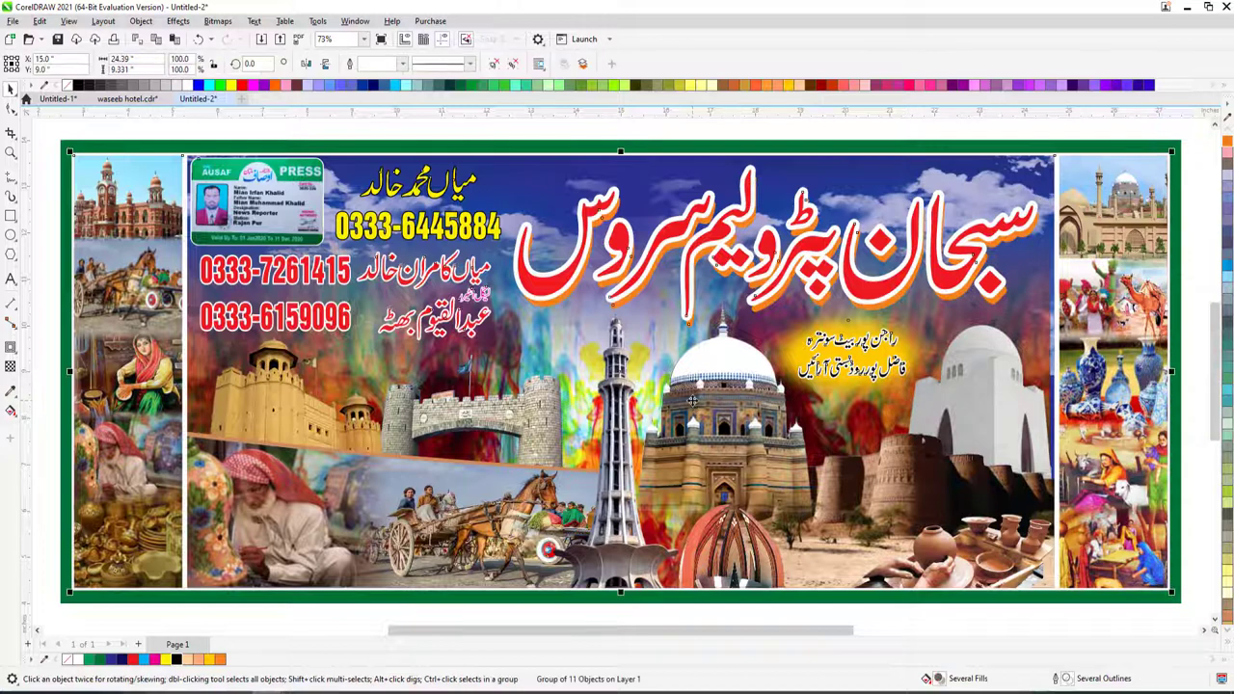
key(Escape)
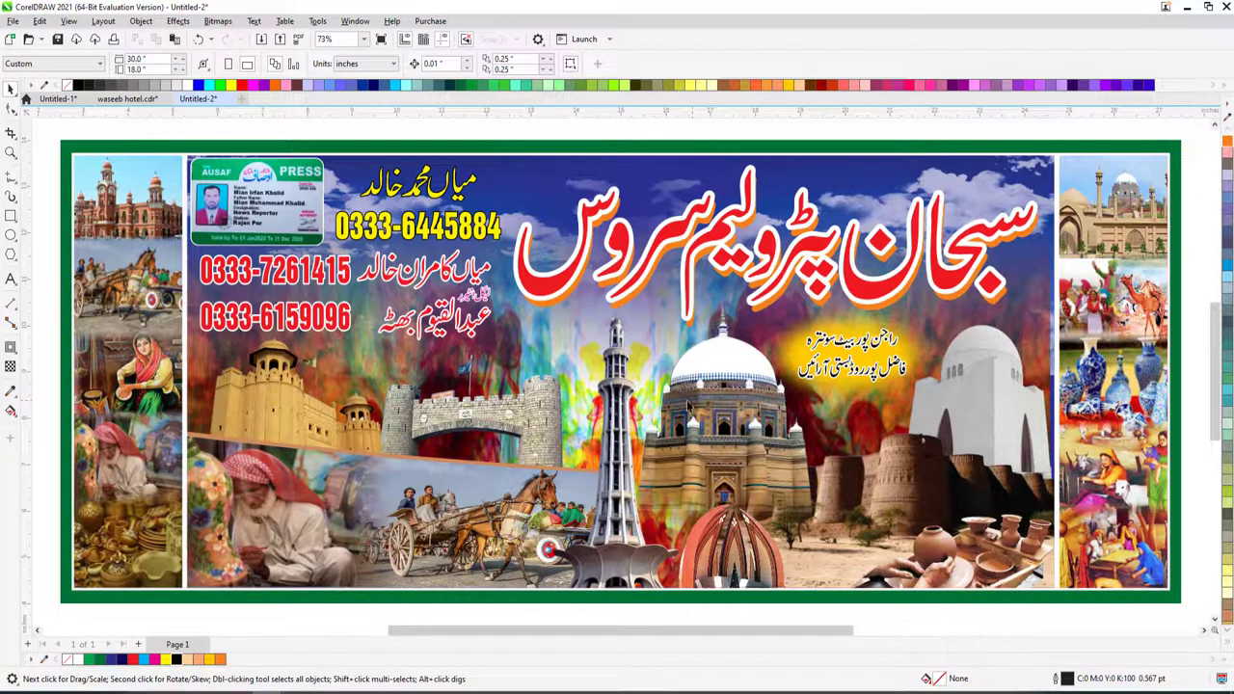
key(F6)
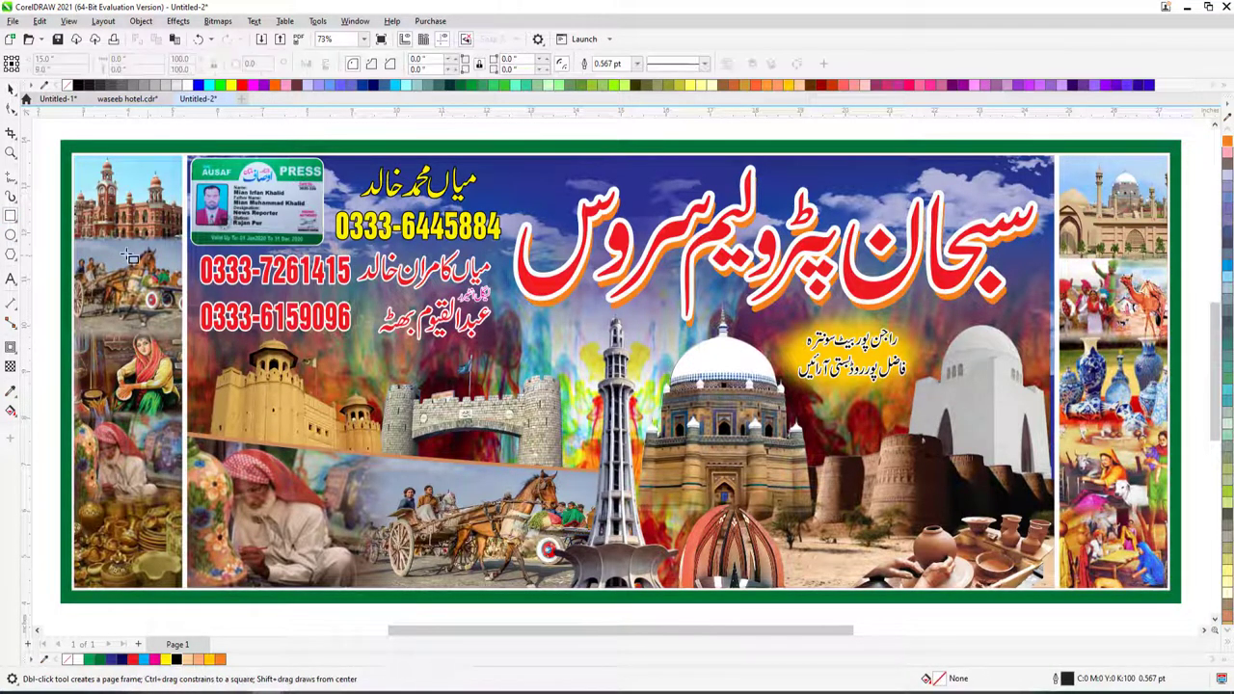
- Draw a rounded rectangle around the phone numbers, filled yellow with no outline
mouse_move(194, 245)
mouse_down()
mouse_move(511, 359)
mouse_move(503, 347)
mouse_up()
key(space)
click(9, 110)
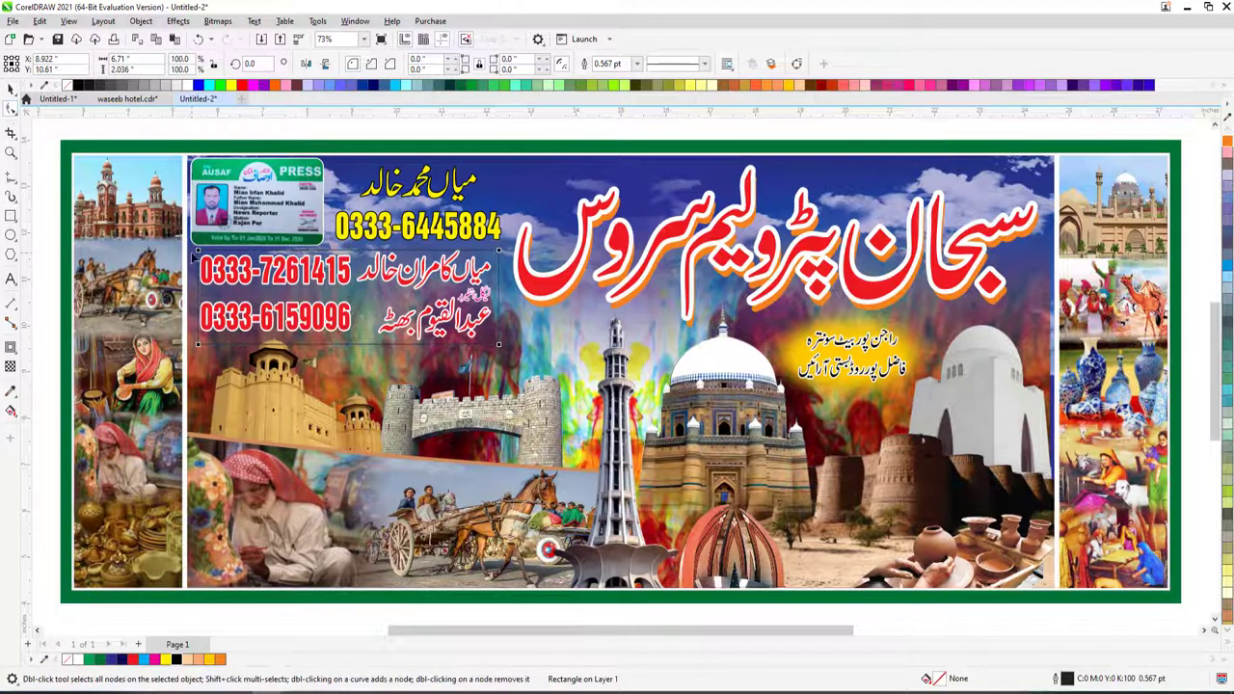
drag(200, 255, 239, 298)
click(166, 660)
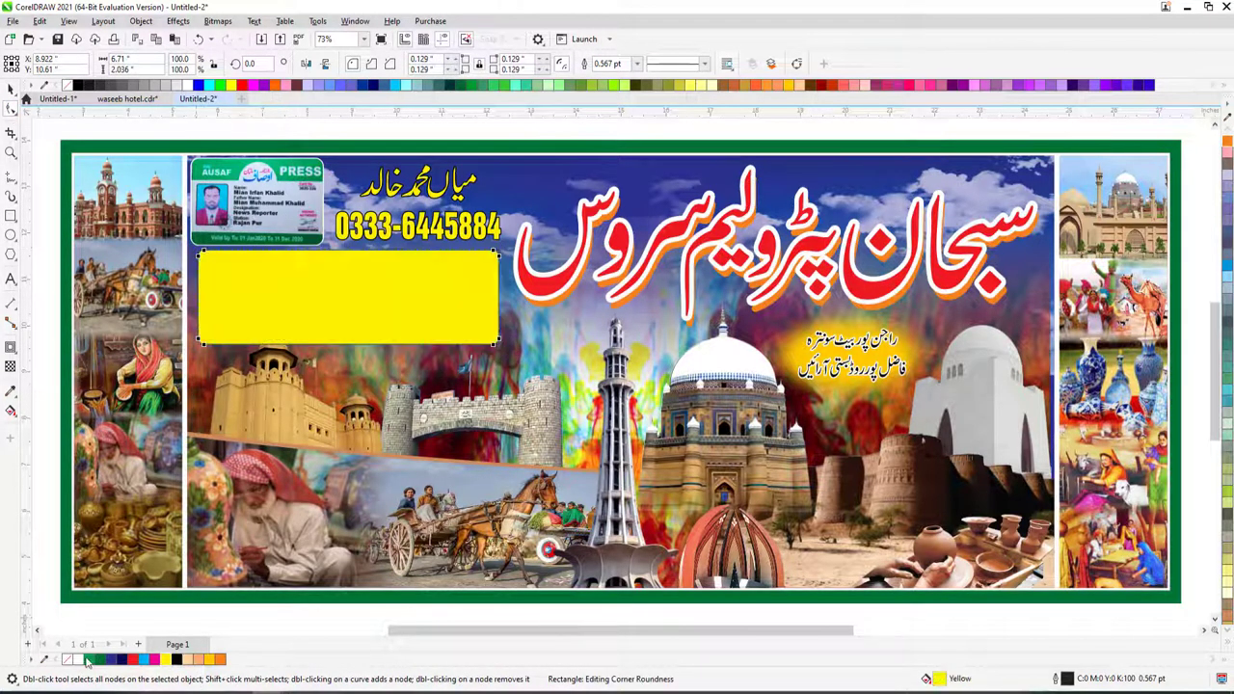
right_click(68, 660)
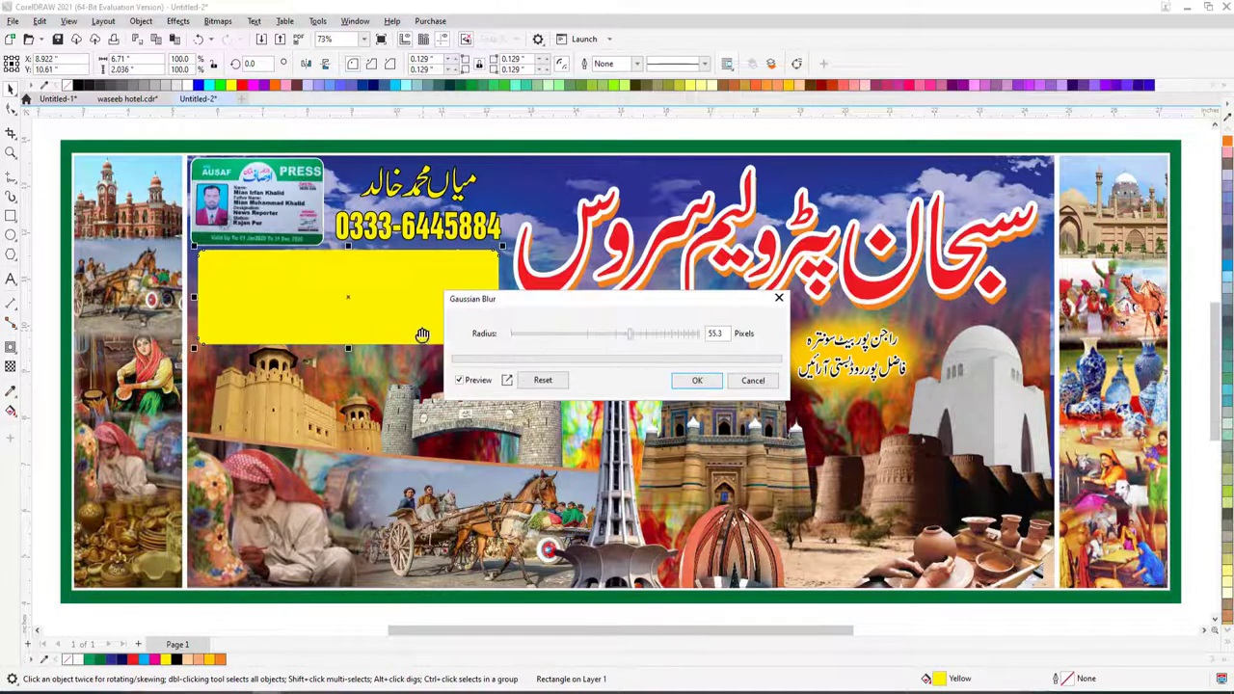
- Gaussian-blur the yellow rectangle, widen it leftward, and send it behind the phone numbers
click(561, 335)
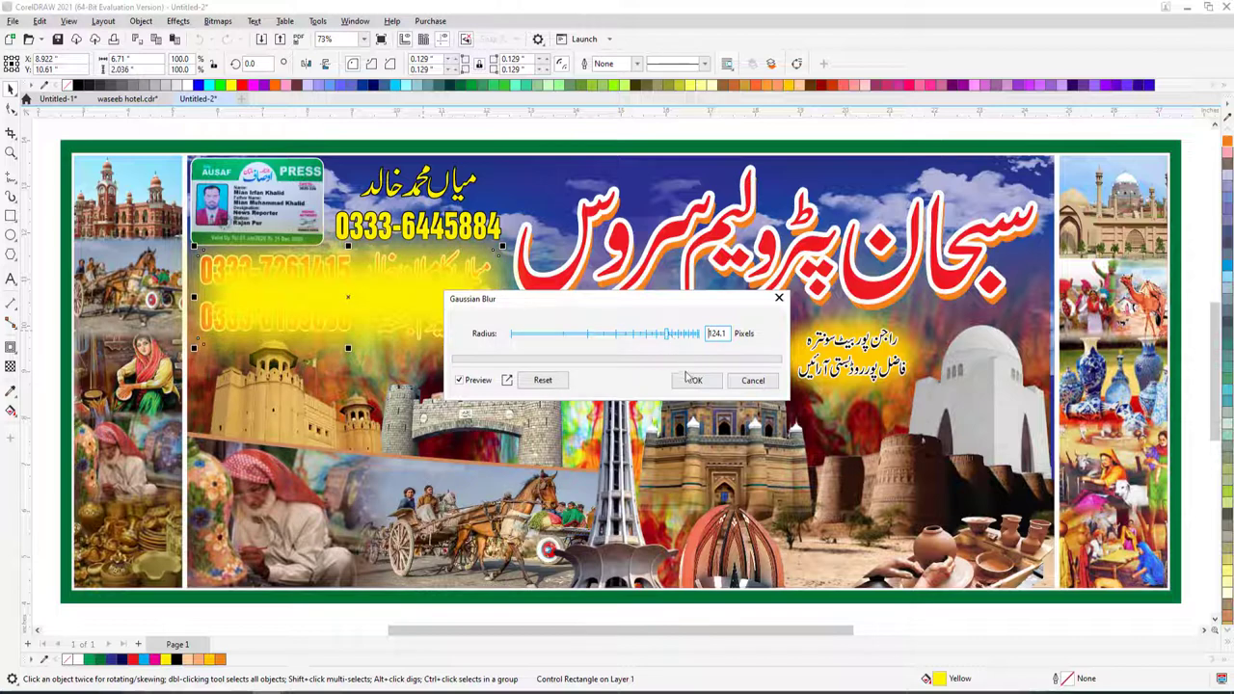
click(691, 380)
drag(195, 297, 178, 302)
key(ctrl+Page_Down)
click(586, 335)
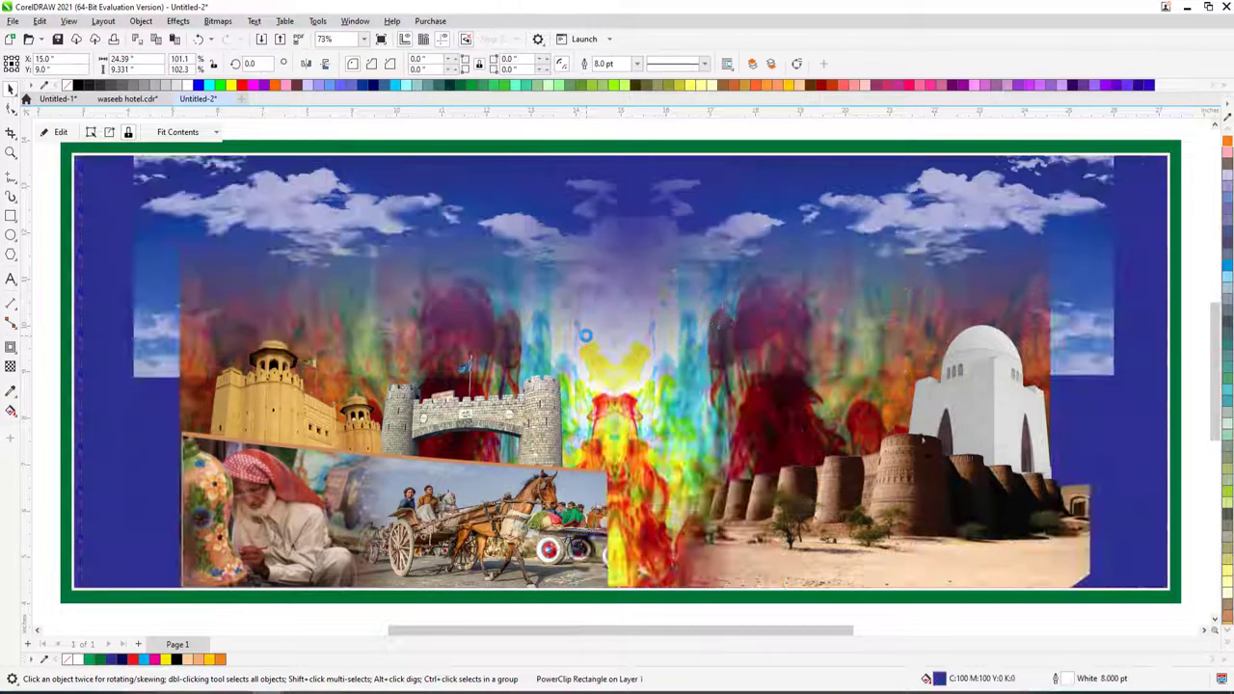
click(492, 329)
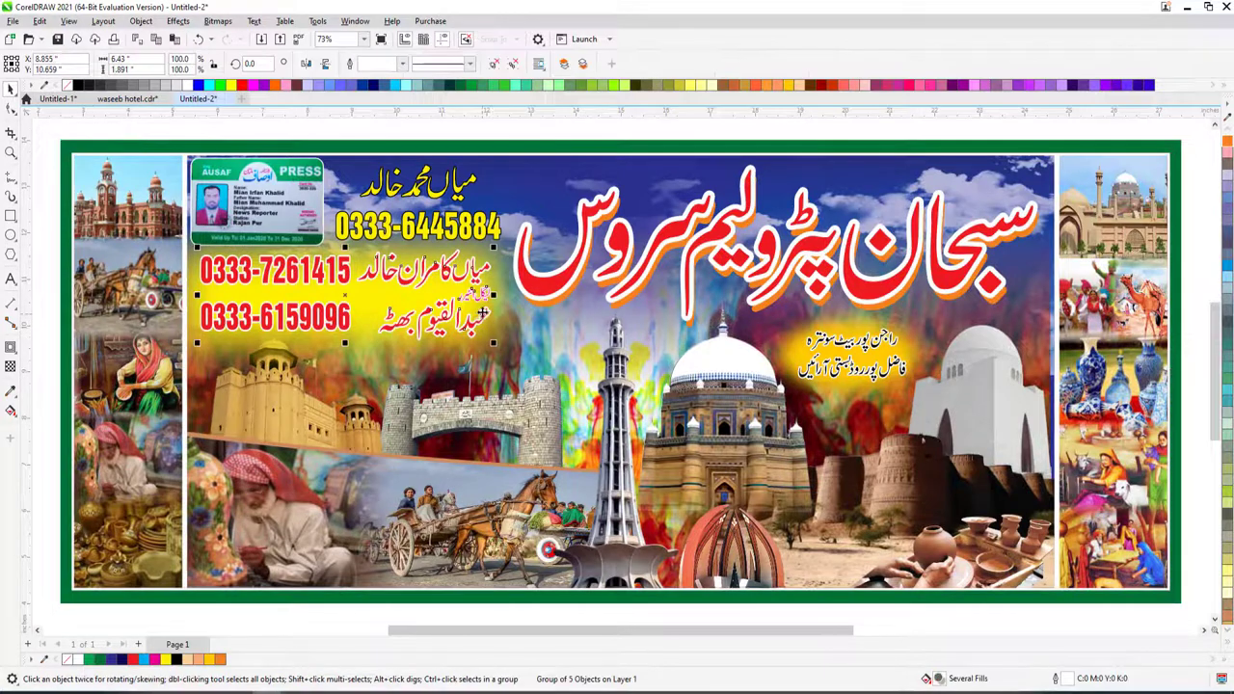
drag(487, 275, 485, 276)
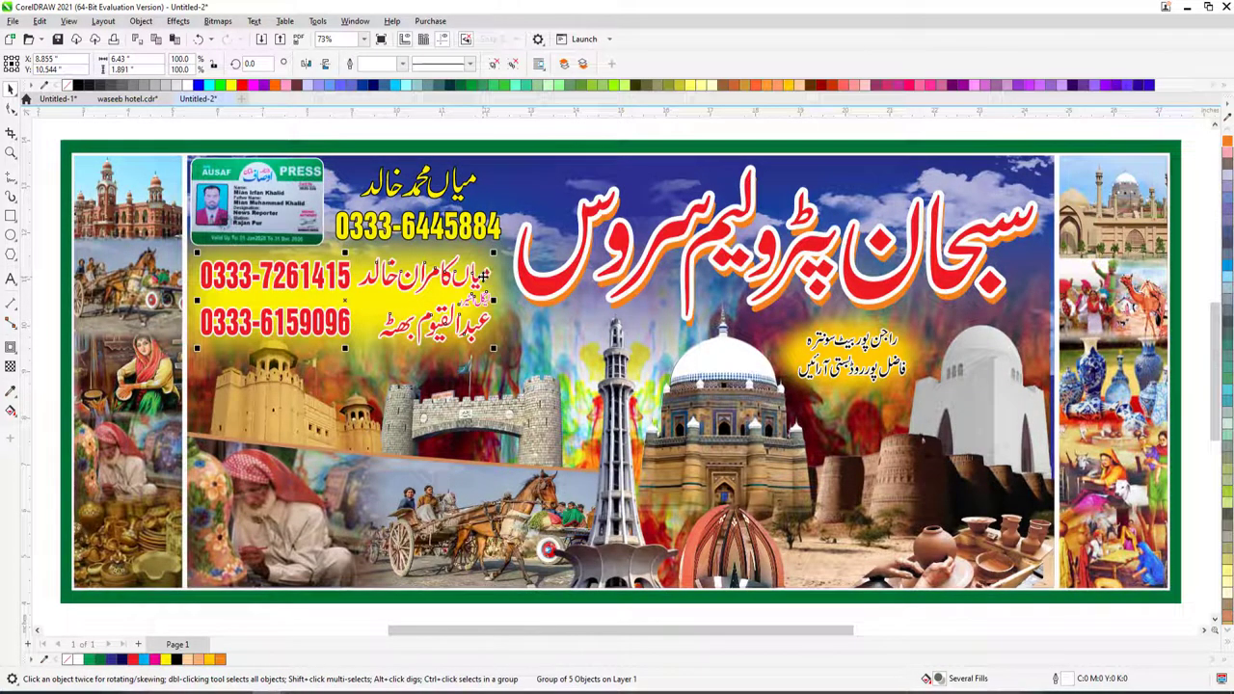
click(379, 359)
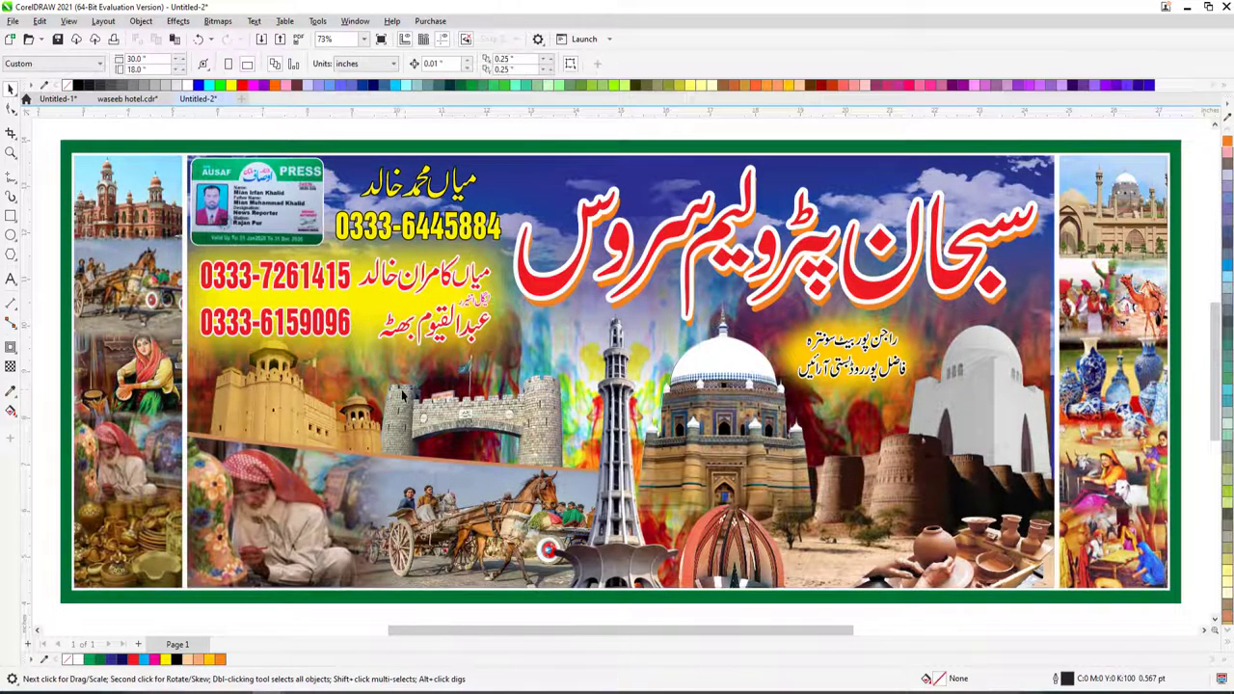
ctrl+click(308, 403)
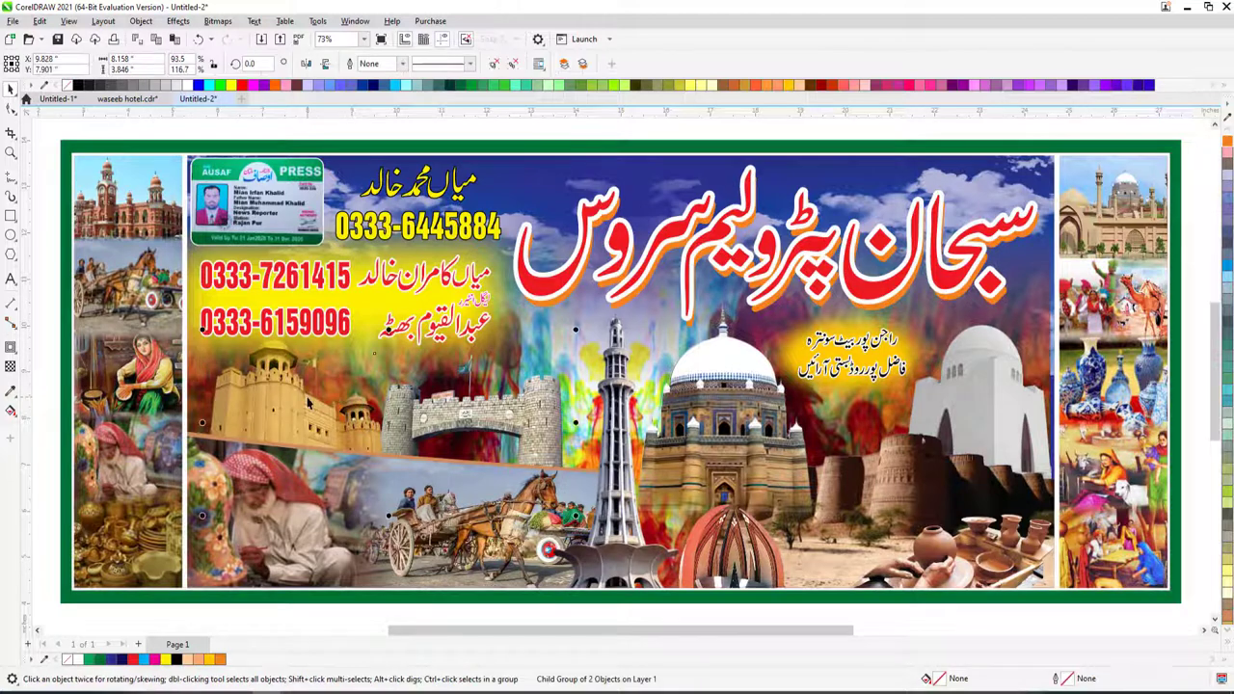
right_click(566, 394)
click(567, 188)
click(493, 130)
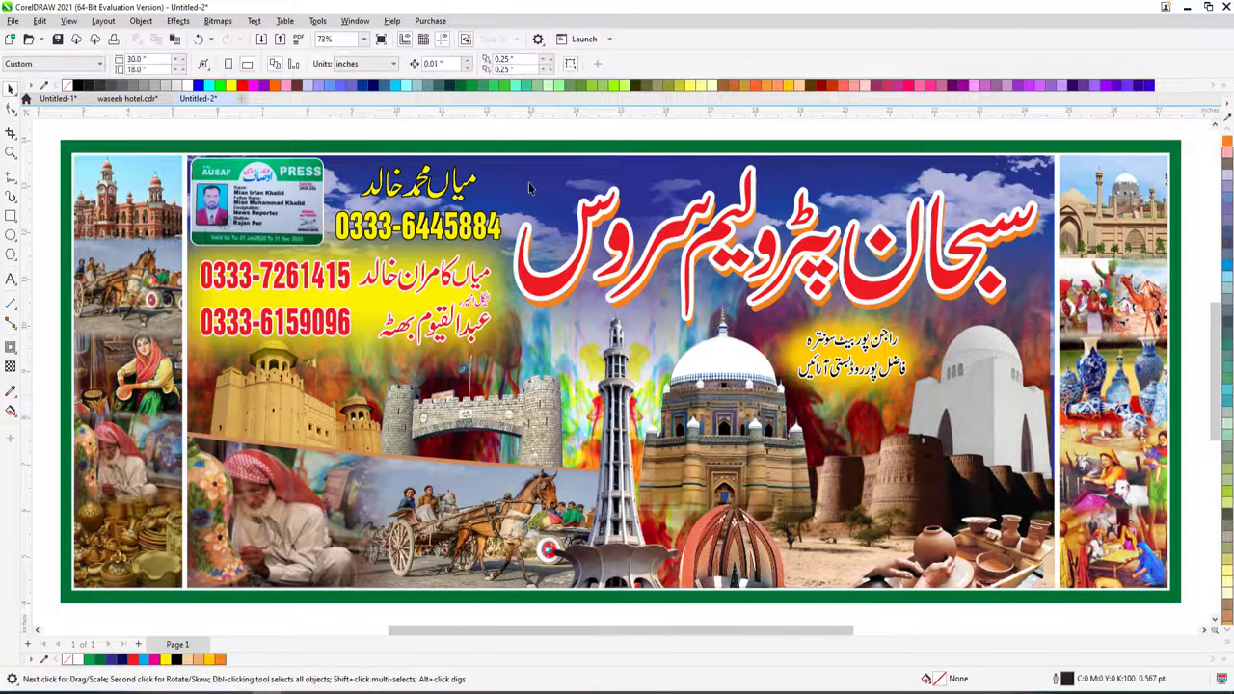
right_click(528, 189)
click(554, 205)
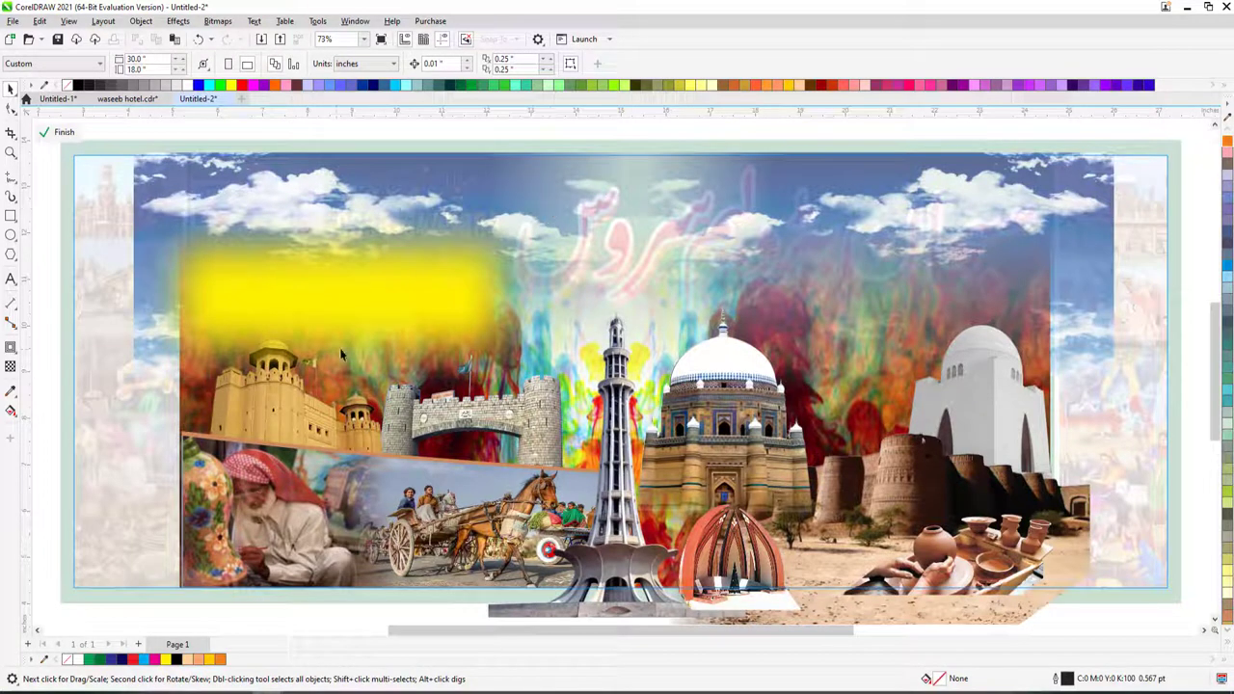
click(459, 414)
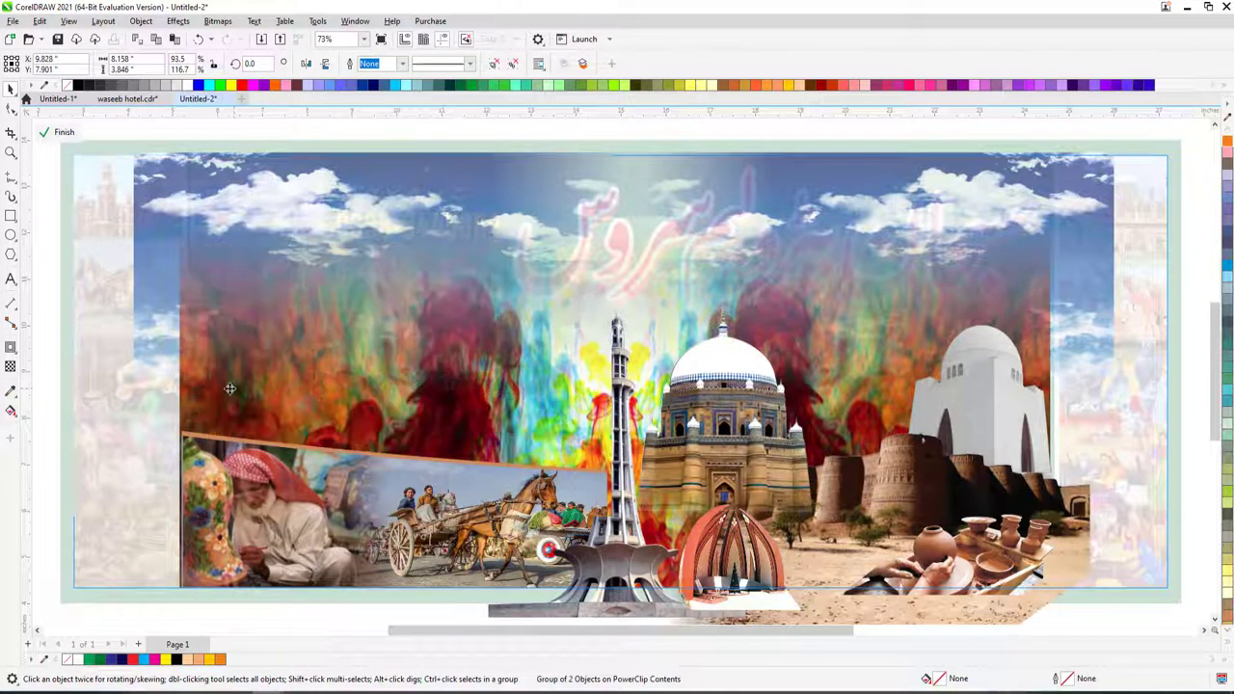
click(329, 552)
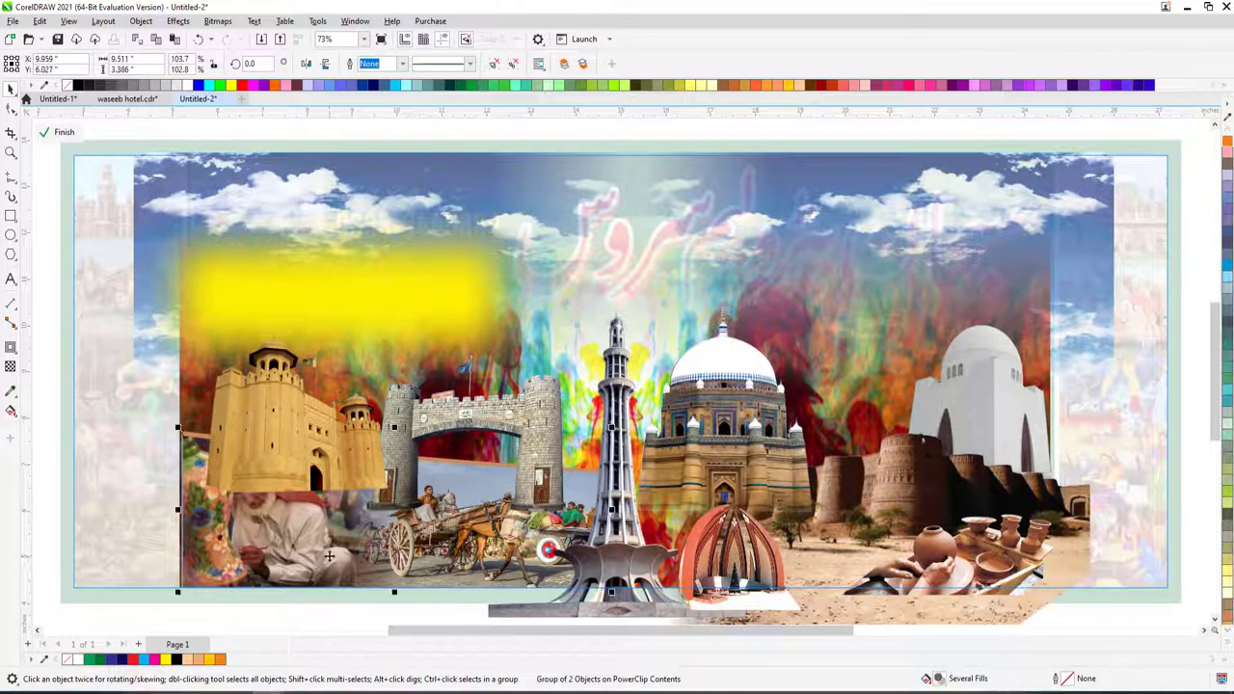
click(632, 548)
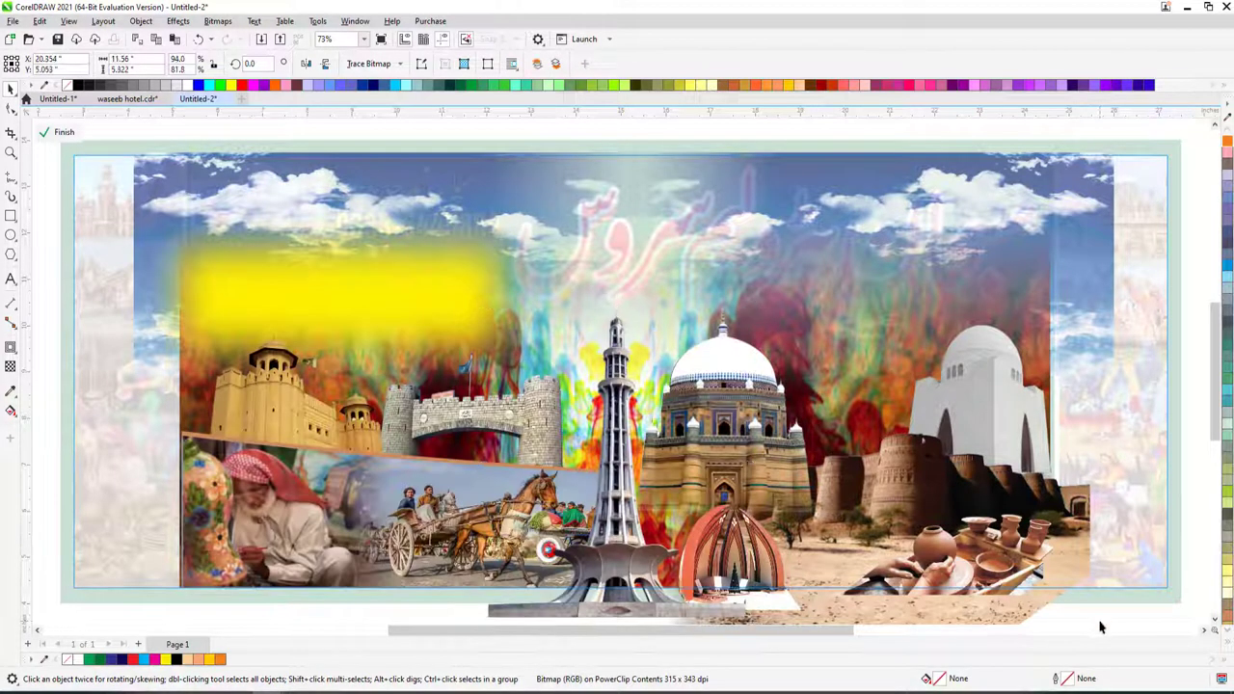
click(1102, 627)
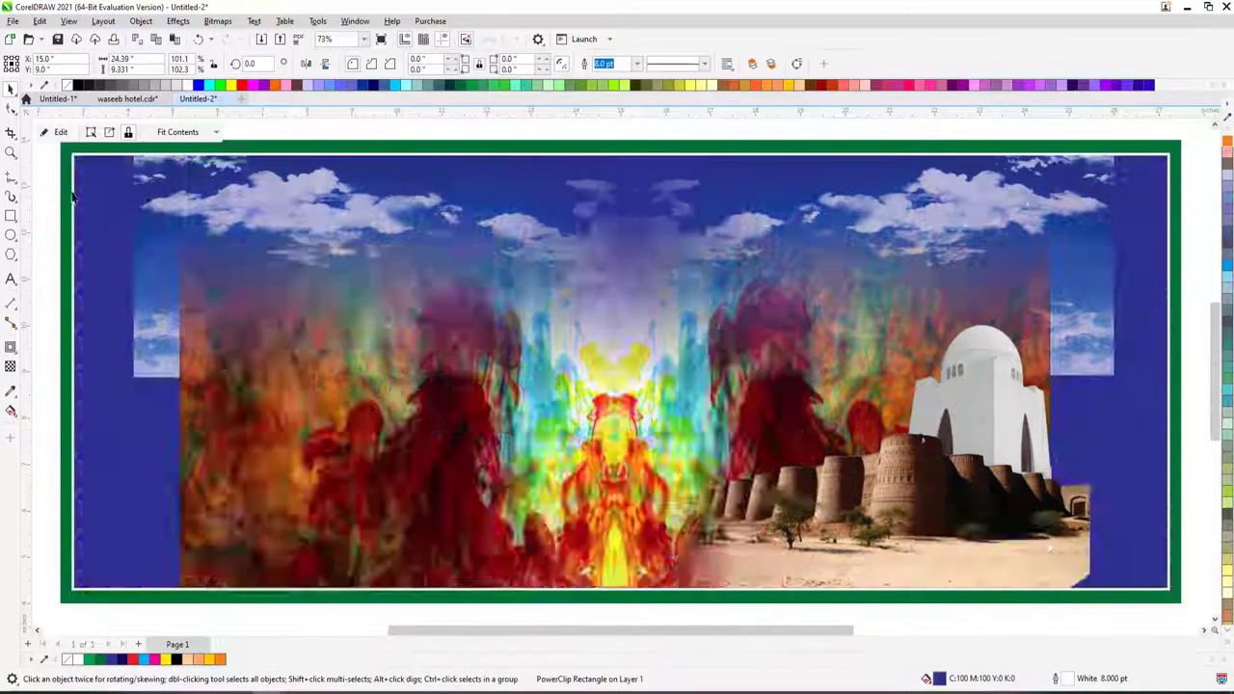
scroll(582, 463, down, 2)
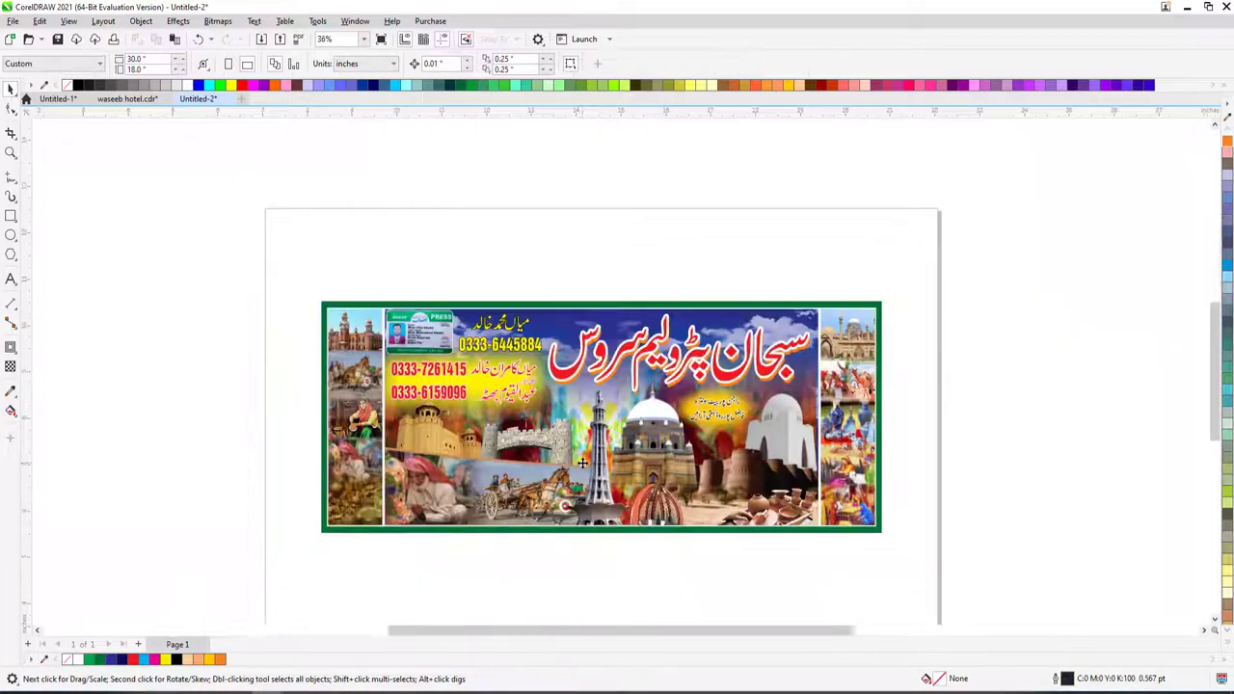
scroll(582, 463, up, 2)
click(338, 314)
ctrl+click(355, 295)
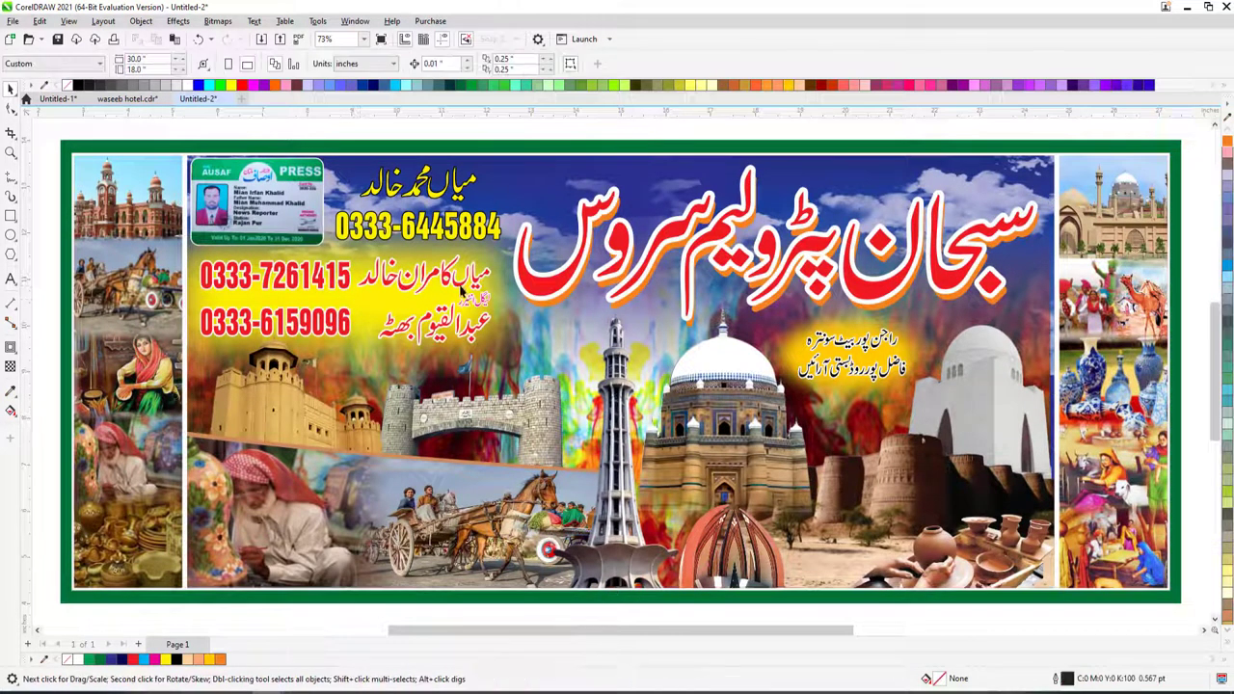
- Try blue and green on the glow, settle on orange, and colour the phone numbers dark green
click(1228, 265)
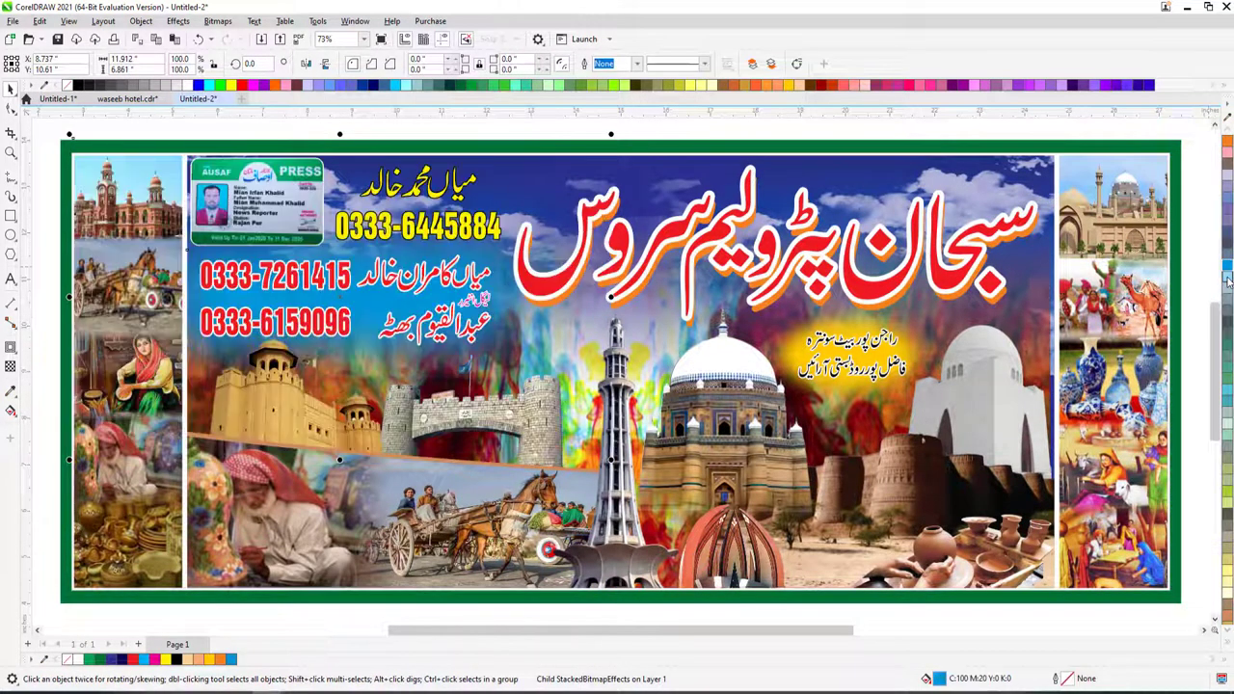
click(96, 661)
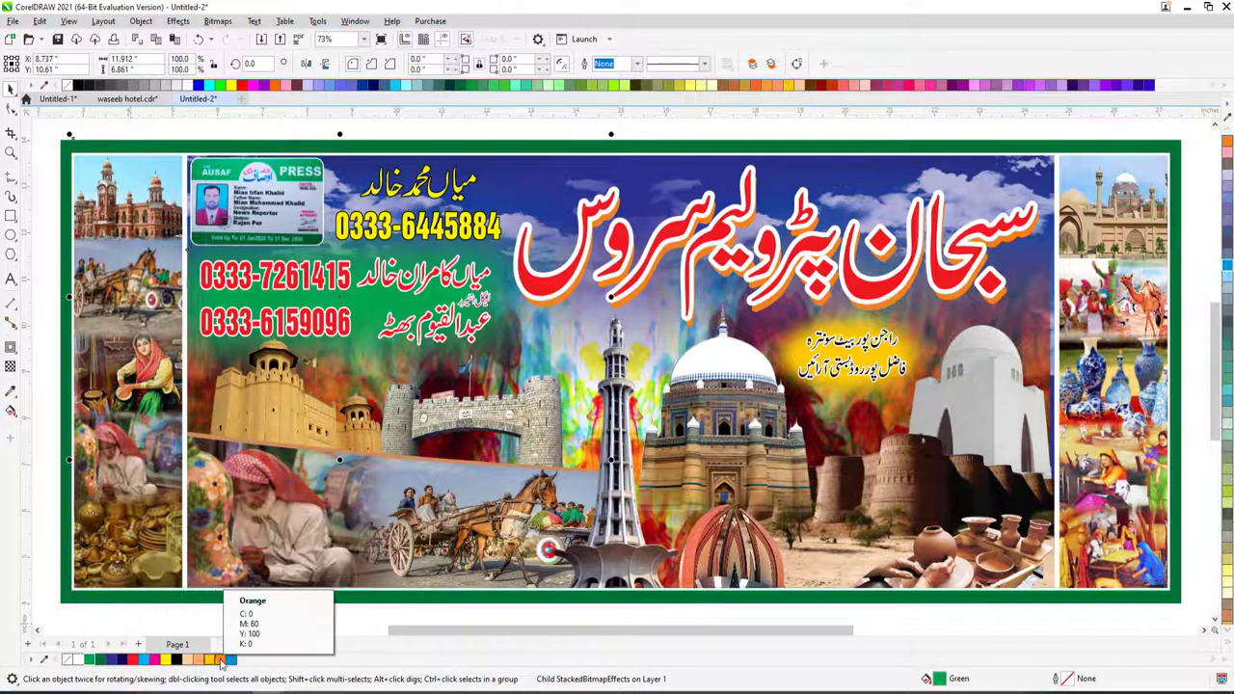
click(222, 661)
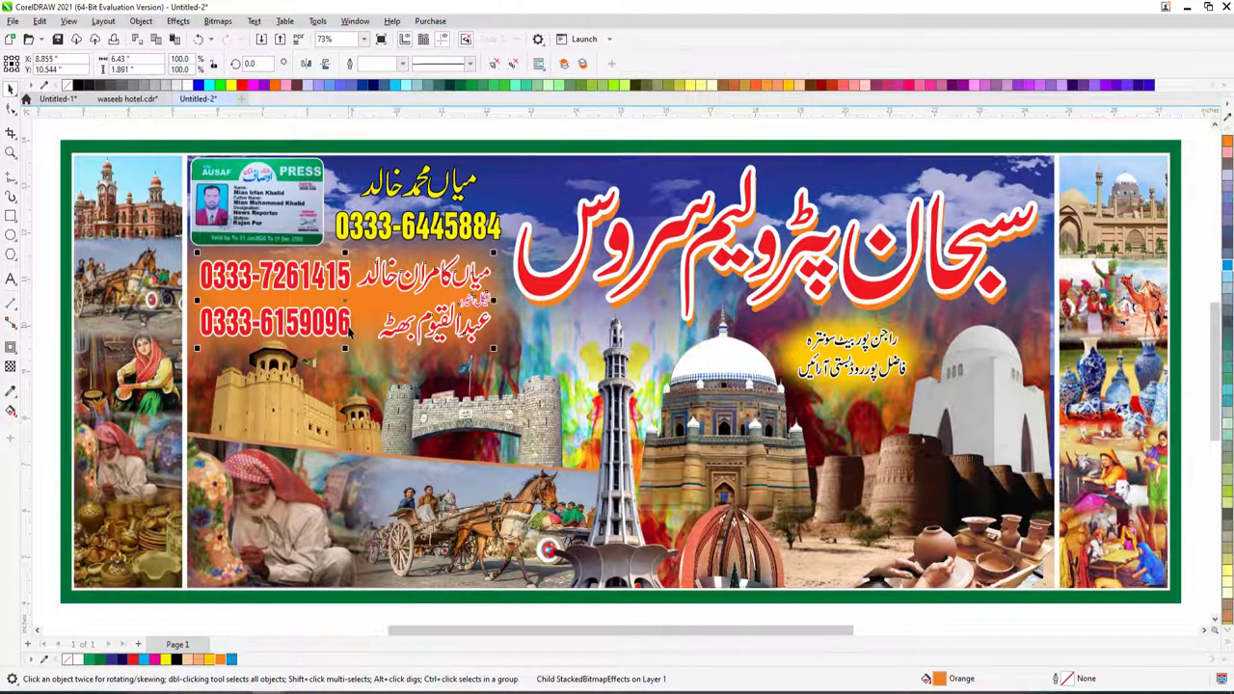
click(350, 330)
click(96, 662)
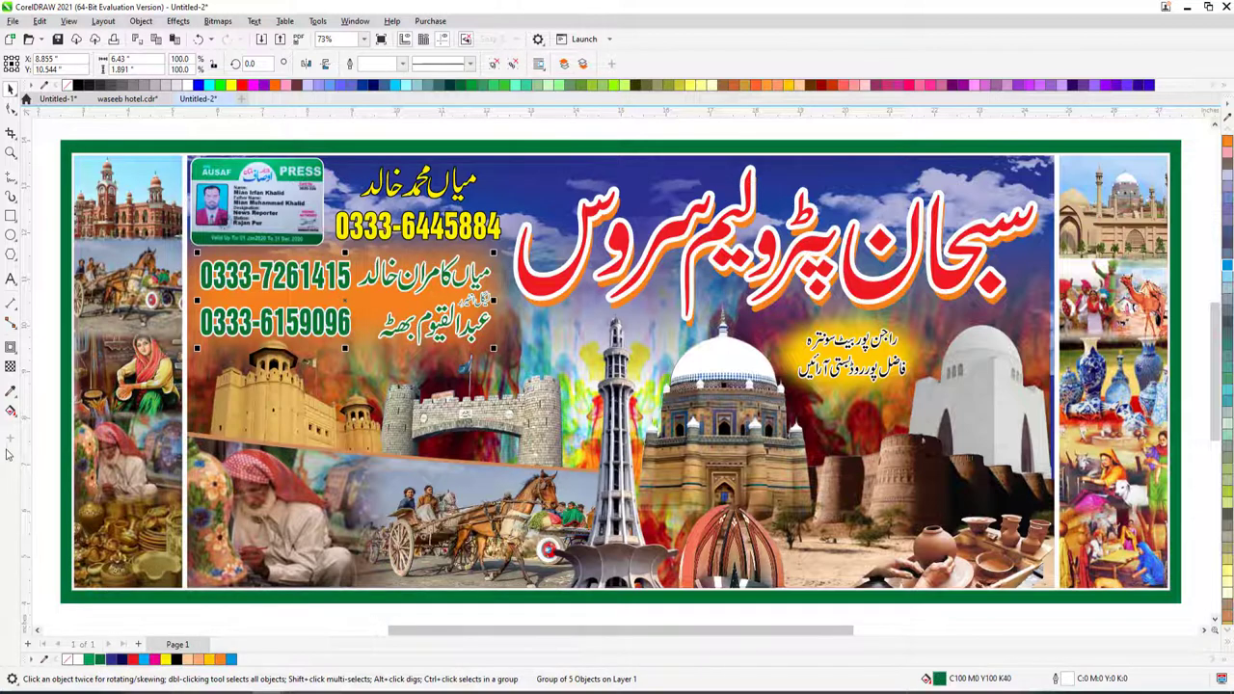
- Make the banner's border rectangle bright green, then select the red Urdu title
click(60, 460)
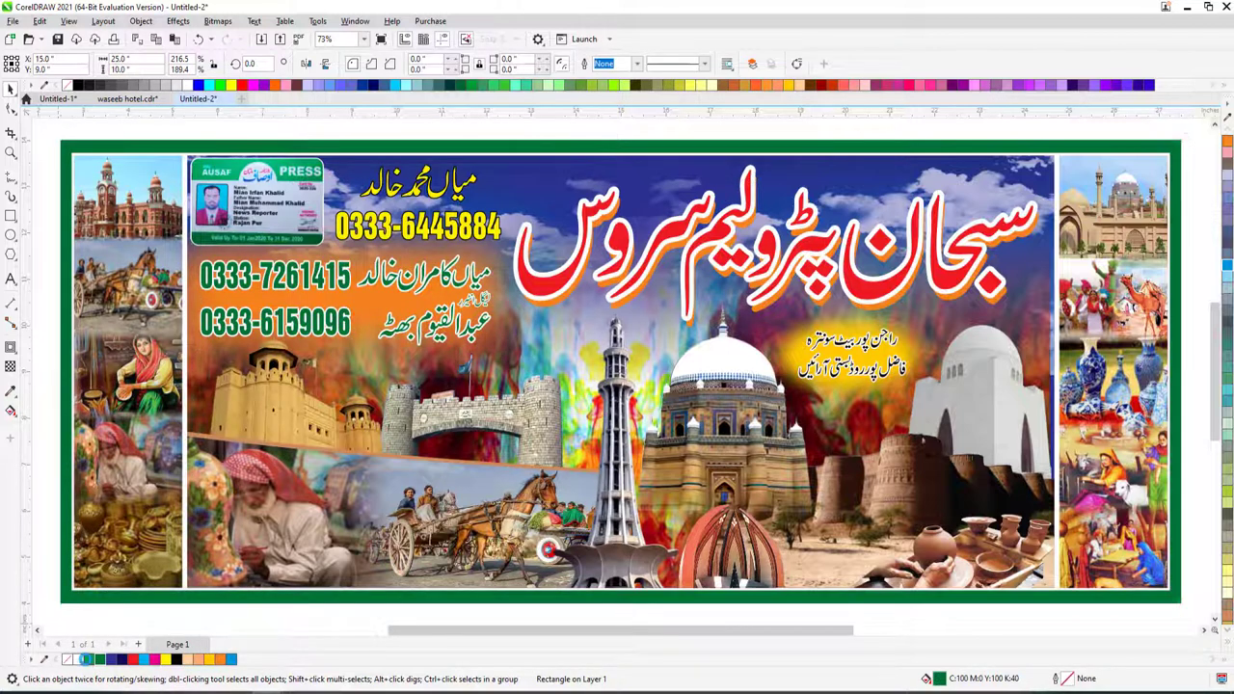
click(87, 660)
click(46, 584)
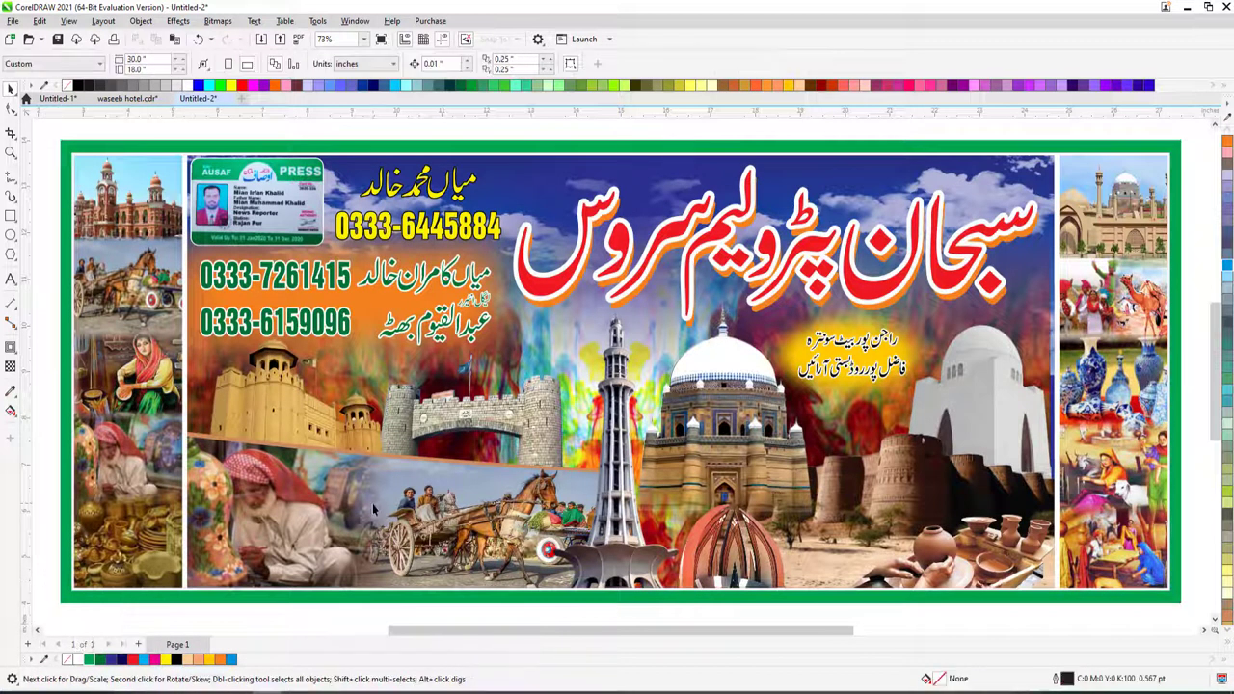
click(678, 233)
key(Tab)
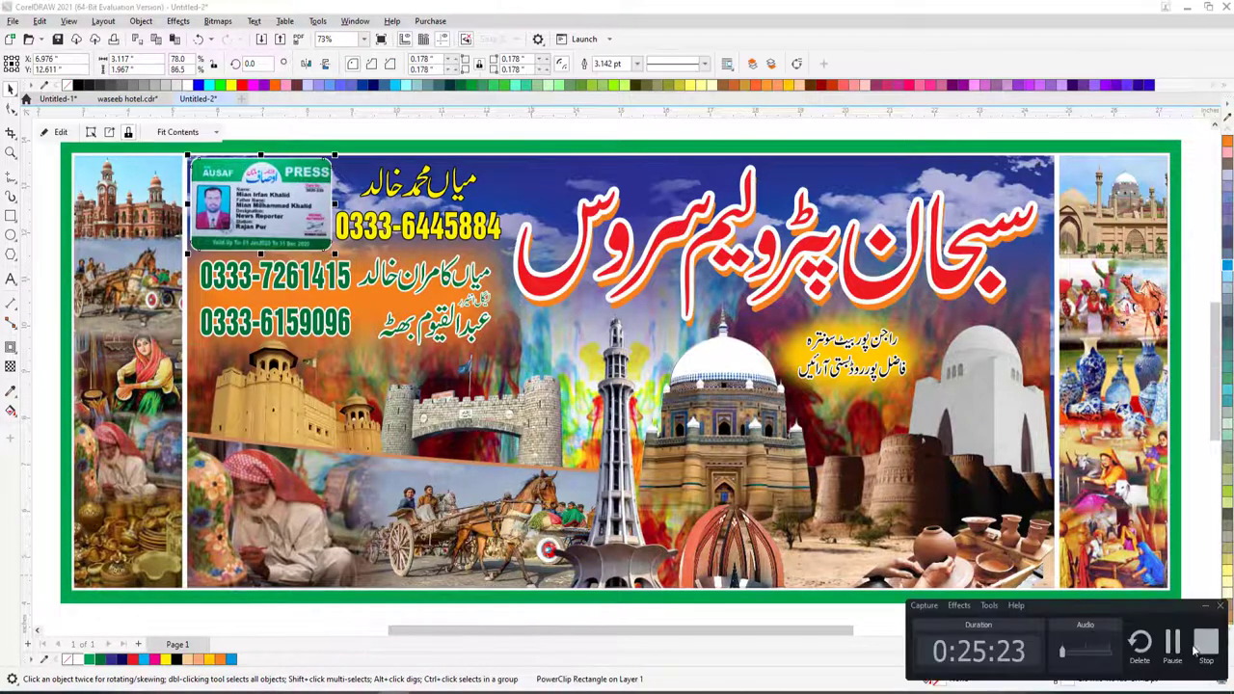